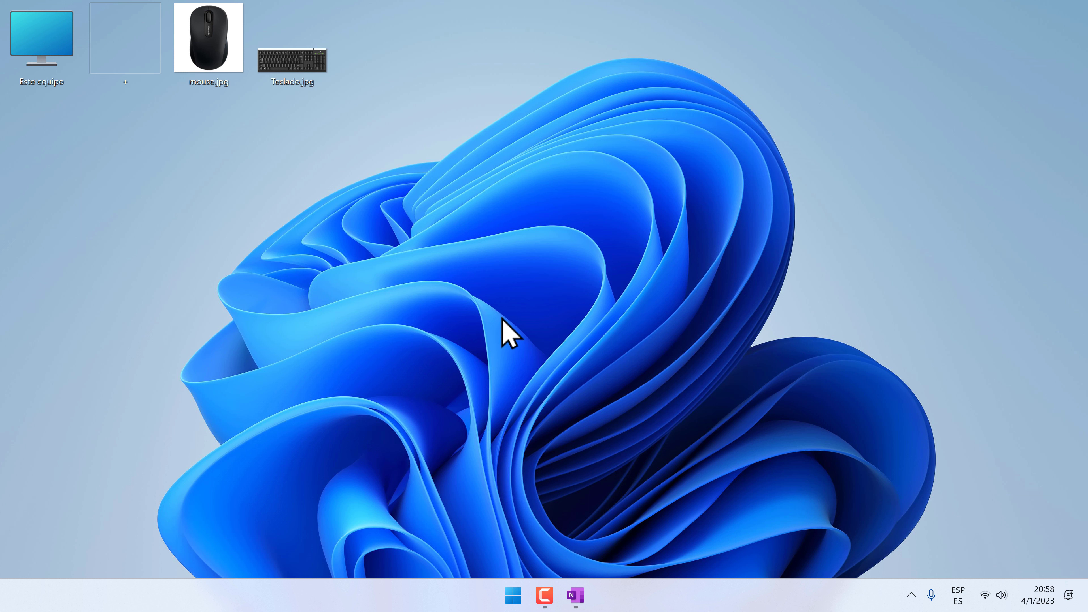
Start Word with a new blank document and minimize its window
{"action": "left_click", "coordinate": [511, 593]}
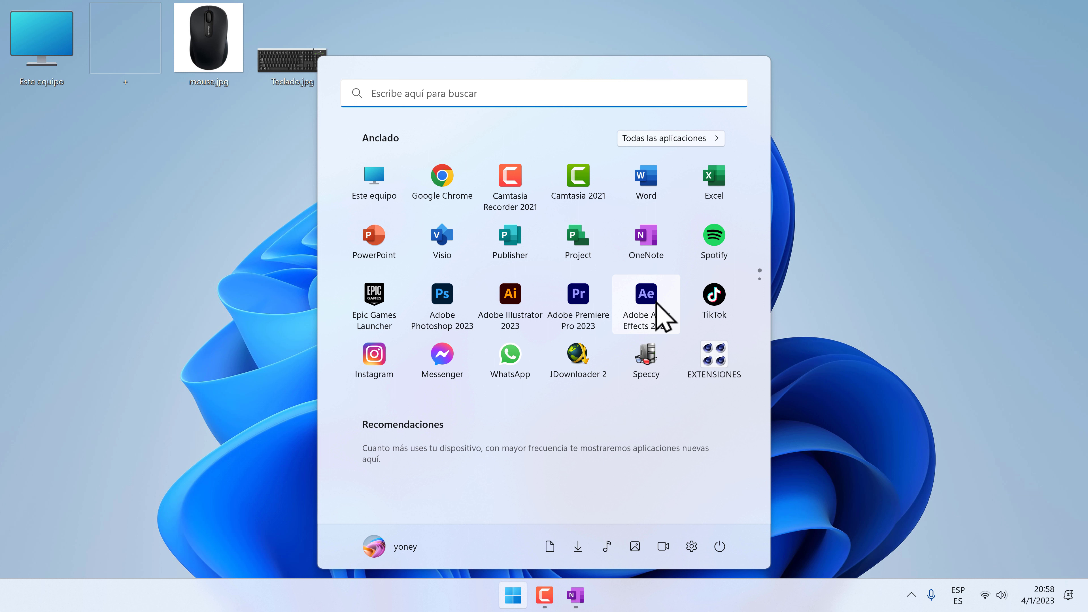
{"action": "left_click", "coordinate": [830, 324]}
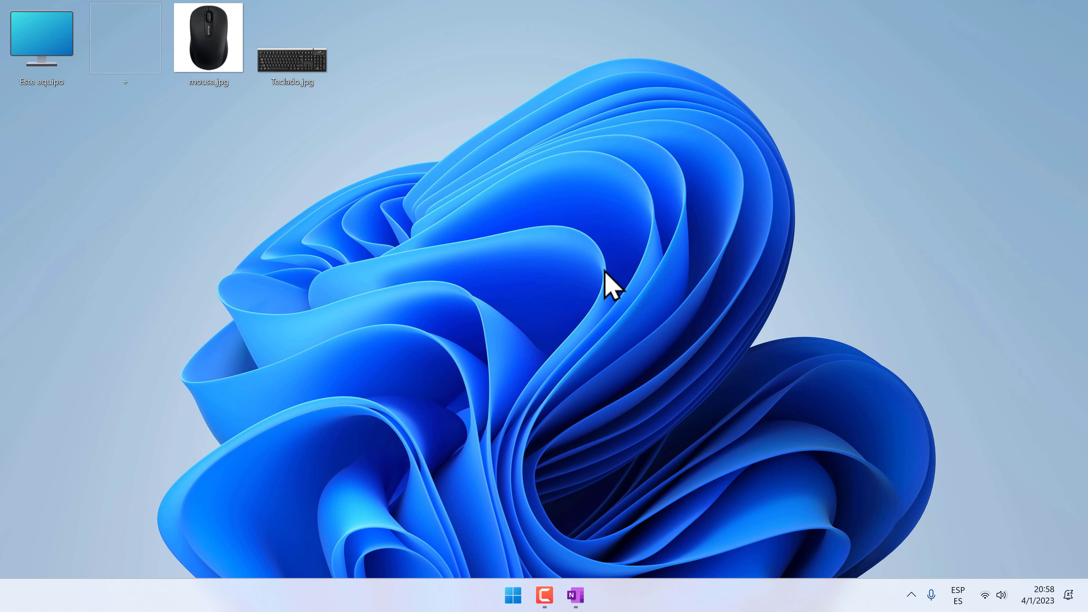
{"action": "left_click", "coordinate": [513, 595]}
{"action": "left_click", "coordinate": [643, 178]}
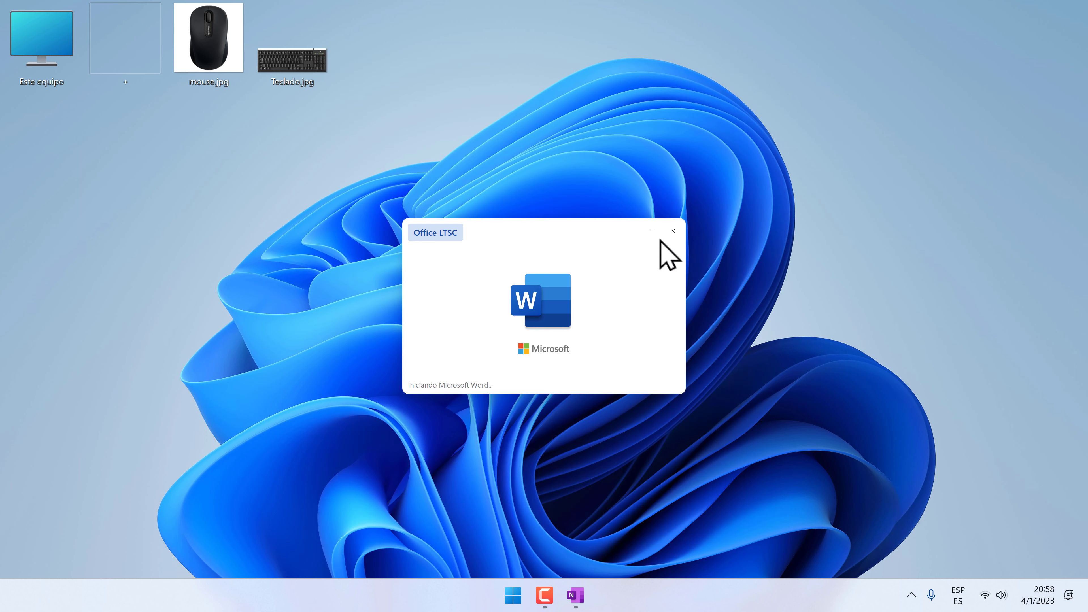
{"action": "left_click", "coordinate": [180, 150]}
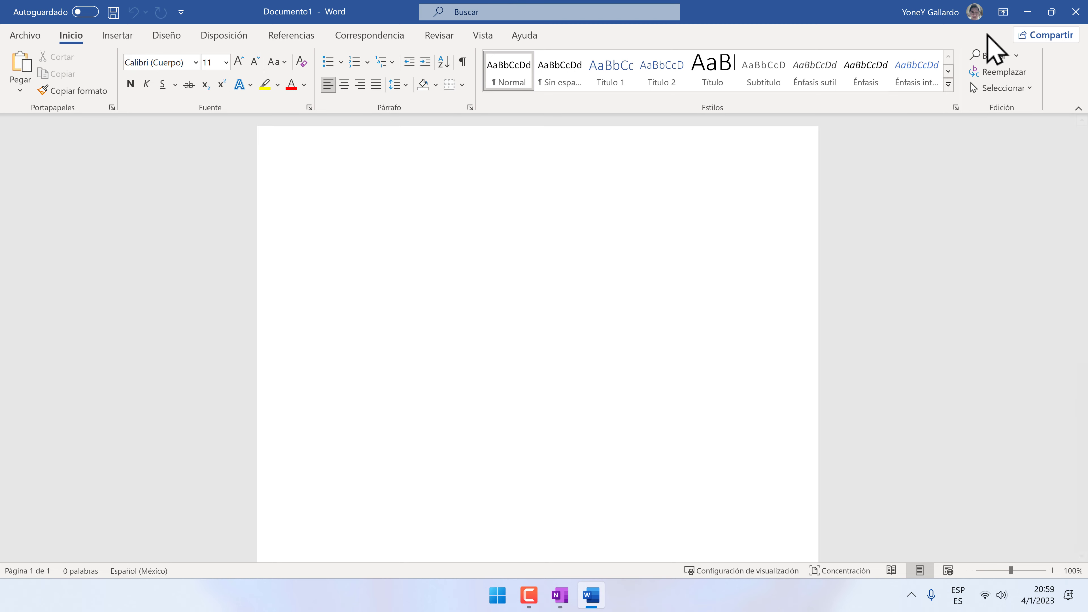
{"action": "left_click", "coordinate": [1027, 12]}
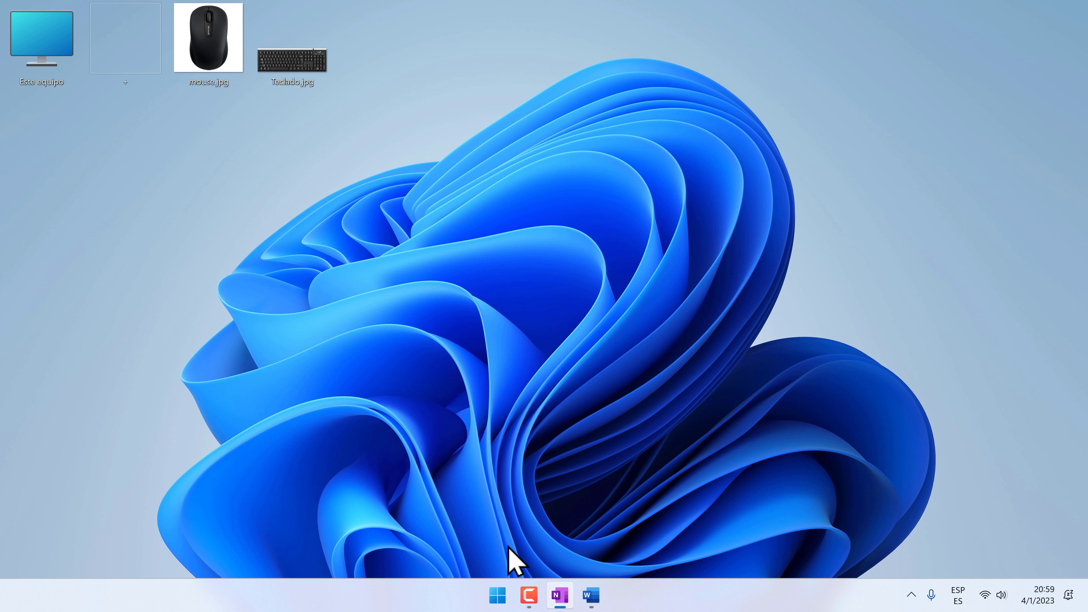
{"action": "left_click", "coordinate": [497, 593]}
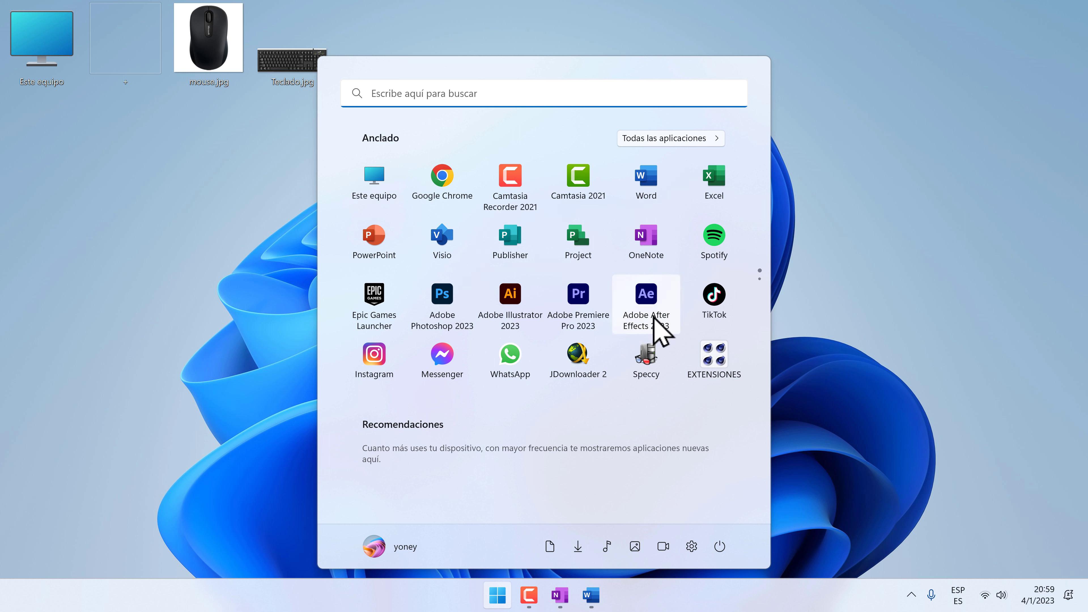
{"action": "left_click", "coordinate": [842, 354]}
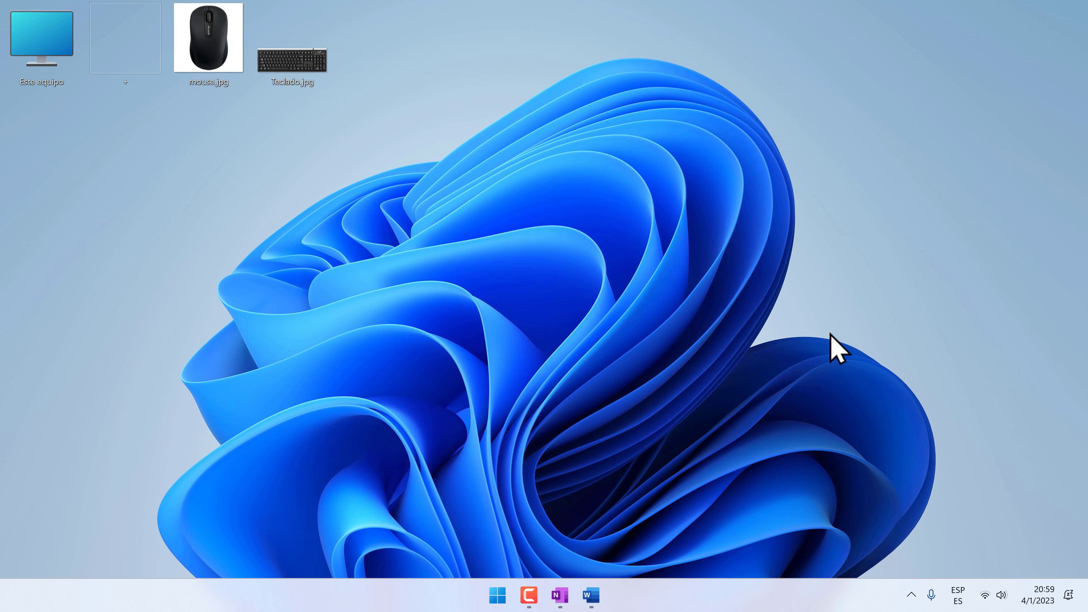
View the desktop picture Teclado.jpg enlarged to 194%, view mouse.jpg in the same viewer, and close it
{"action": "double_click", "coordinate": [277, 71]}
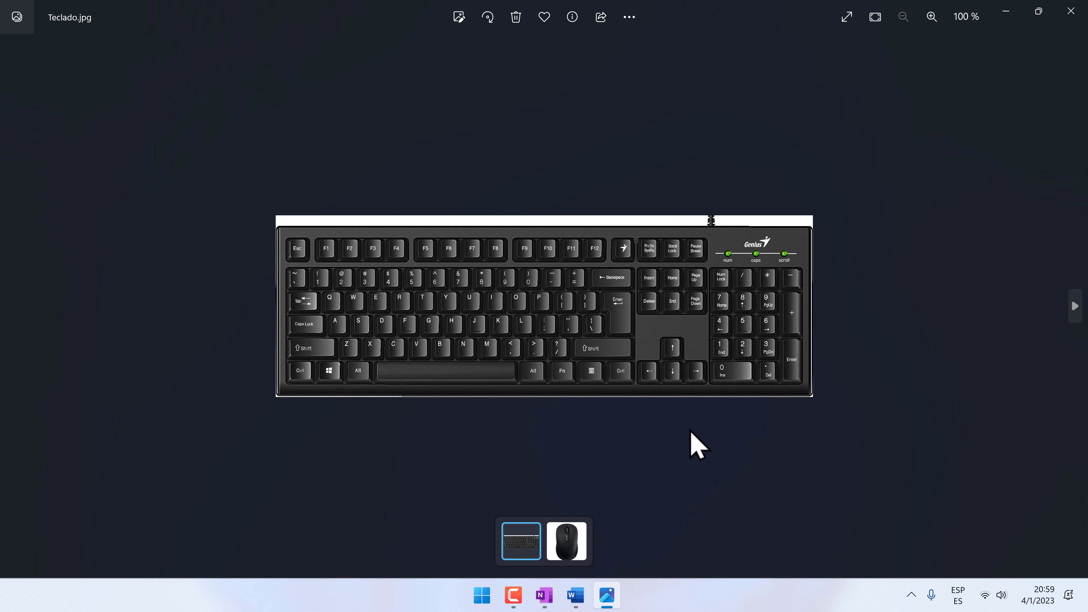
{"action": "scroll", "coordinate": [692, 445], "scroll_direction": "up", "scroll_amount": 1}
{"action": "scroll", "coordinate": [693, 445], "scroll_direction": "up", "scroll_amount": 2}
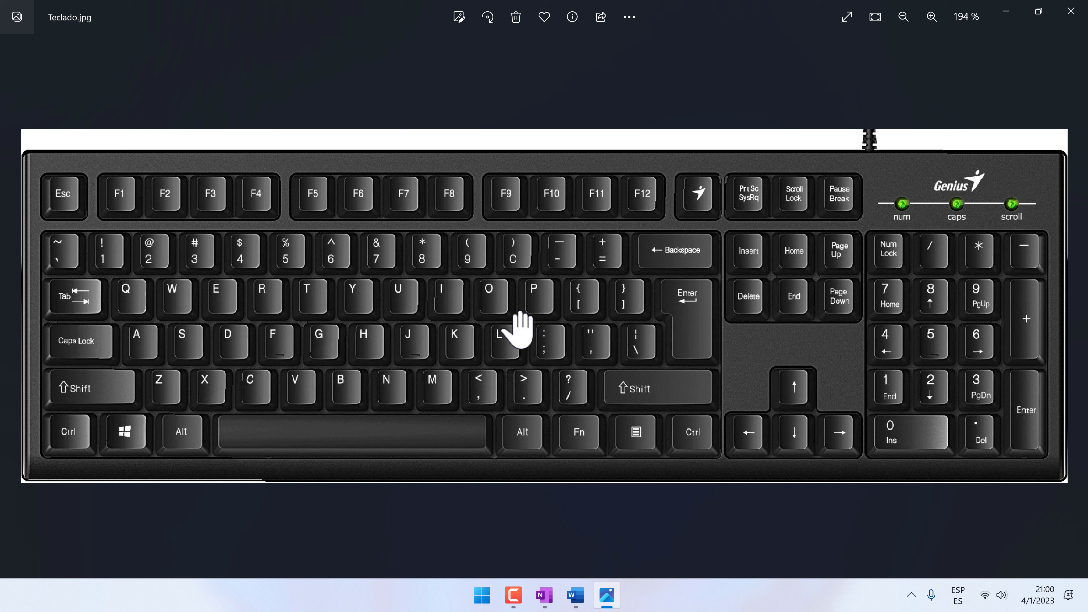
{"action": "left_click", "coordinate": [483, 594]}
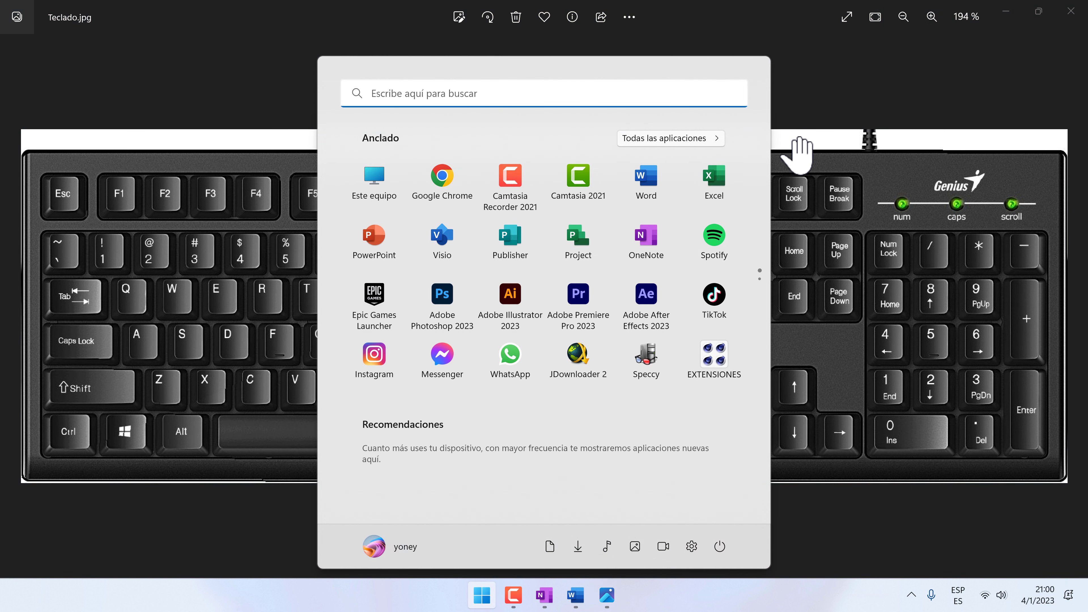
{"action": "left_click", "coordinate": [795, 141]}
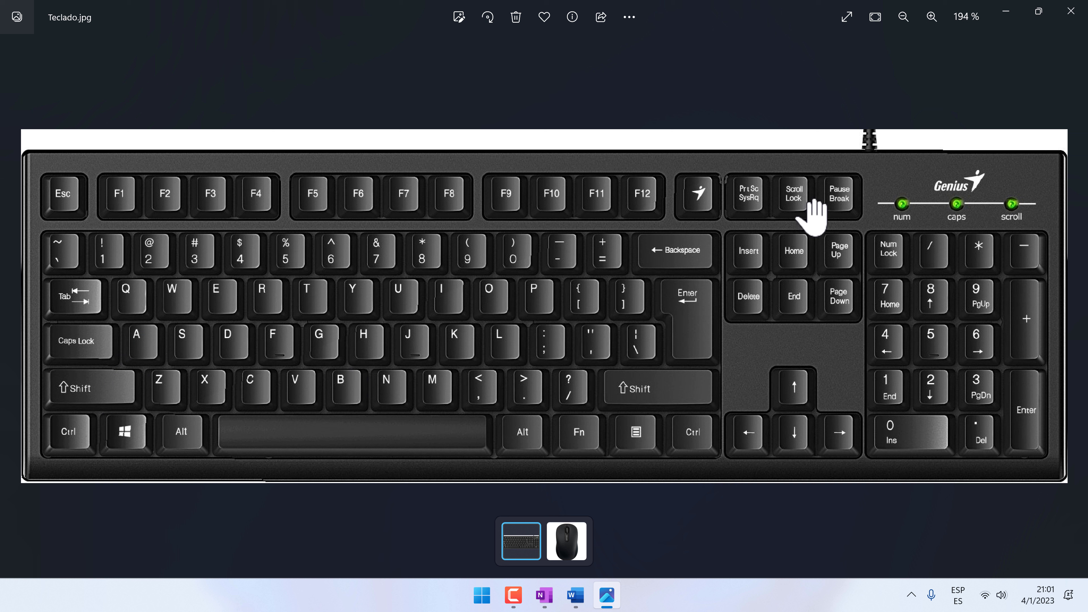
{"action": "left_click", "coordinate": [585, 541]}
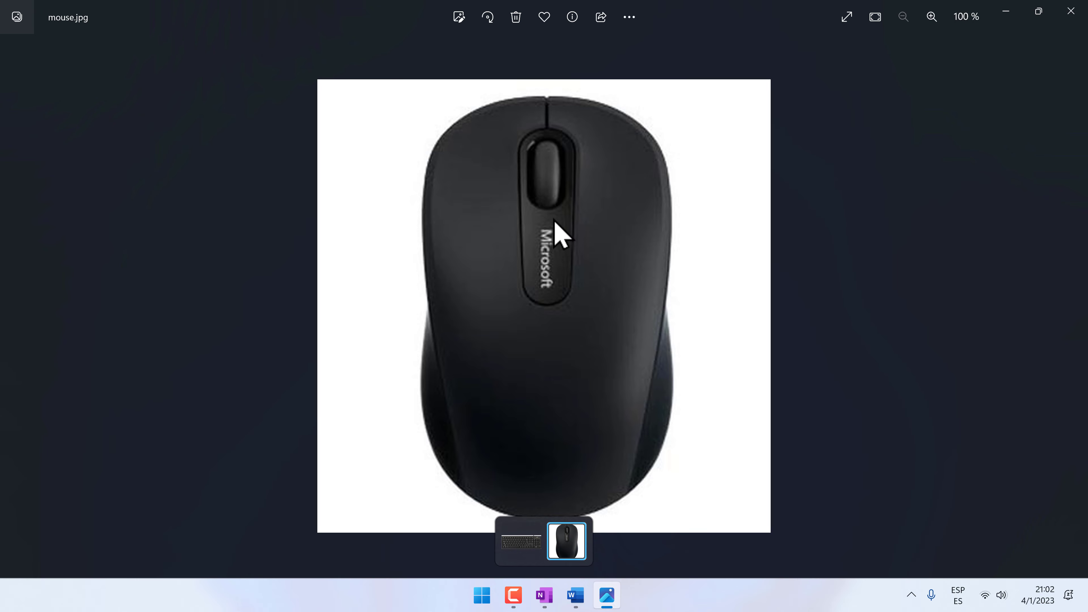
{"action": "left_click", "coordinate": [1068, 12]}
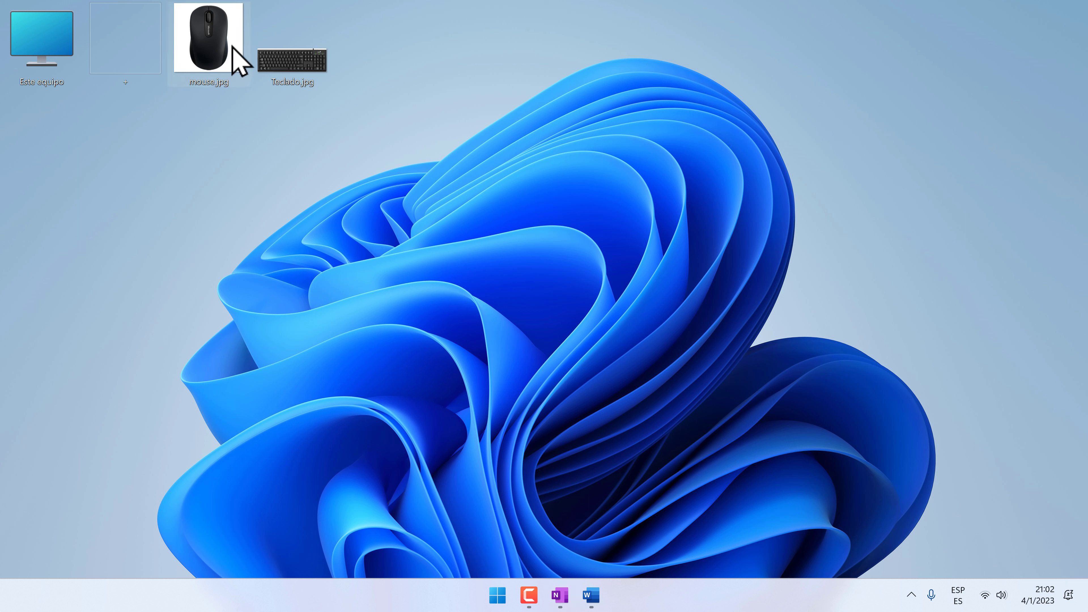
Copy the desktop file mouse.jpg to the clipboard
{"action": "mouse_move", "coordinate": [213, 37]}
{"action": "right_click", "coordinate": [227, 60]}
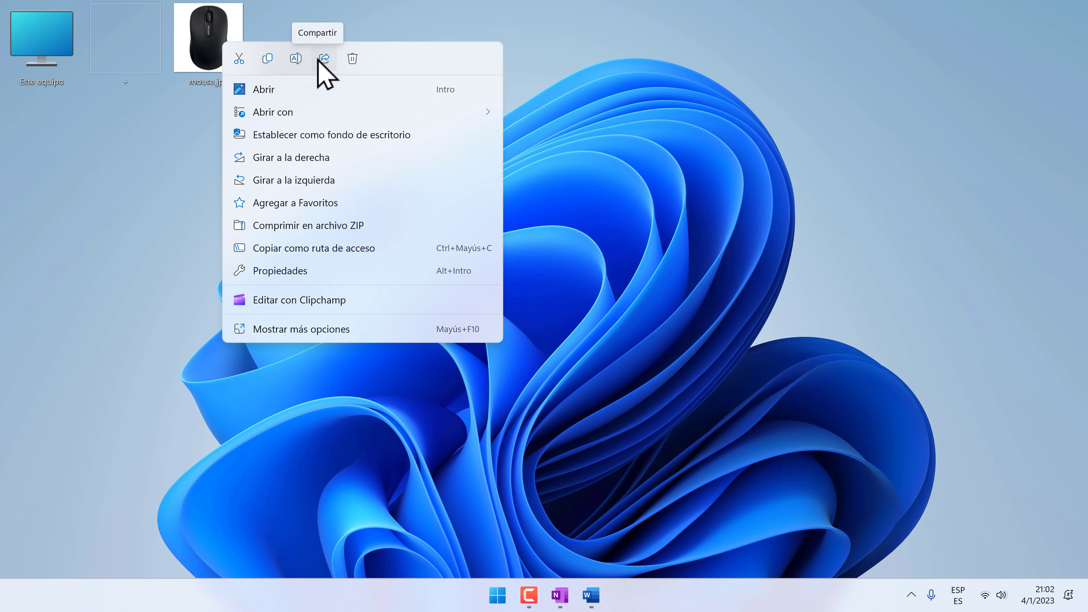
{"action": "left_click", "coordinate": [267, 59]}
{"action": "left_click", "coordinate": [346, 148]}
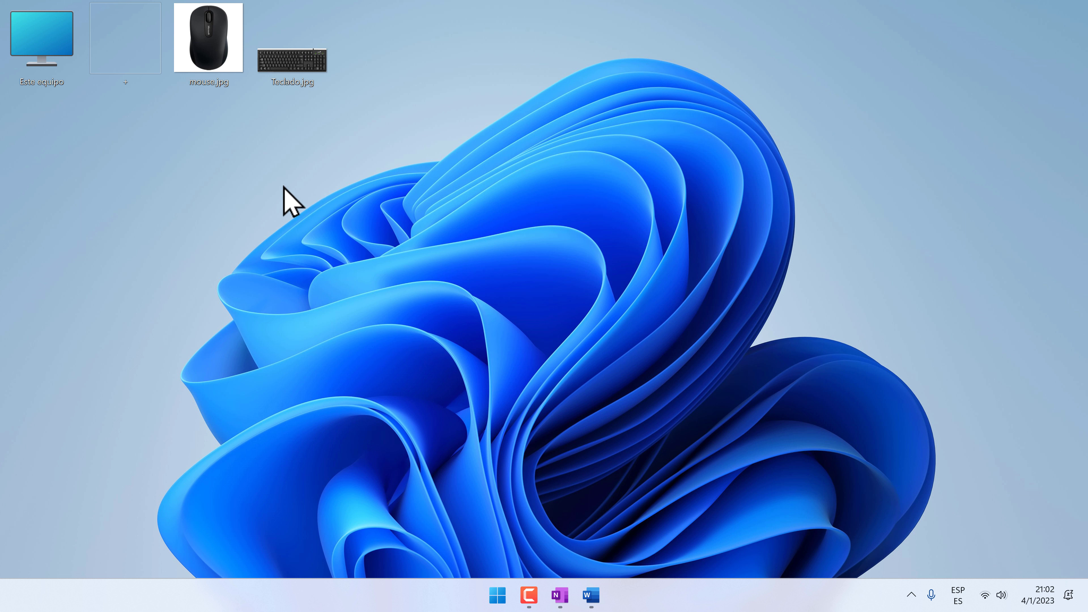
Examine the context options offered for the empty desktop, Teclado.jpg and Este equipo
{"action": "right_click", "coordinate": [282, 163]}
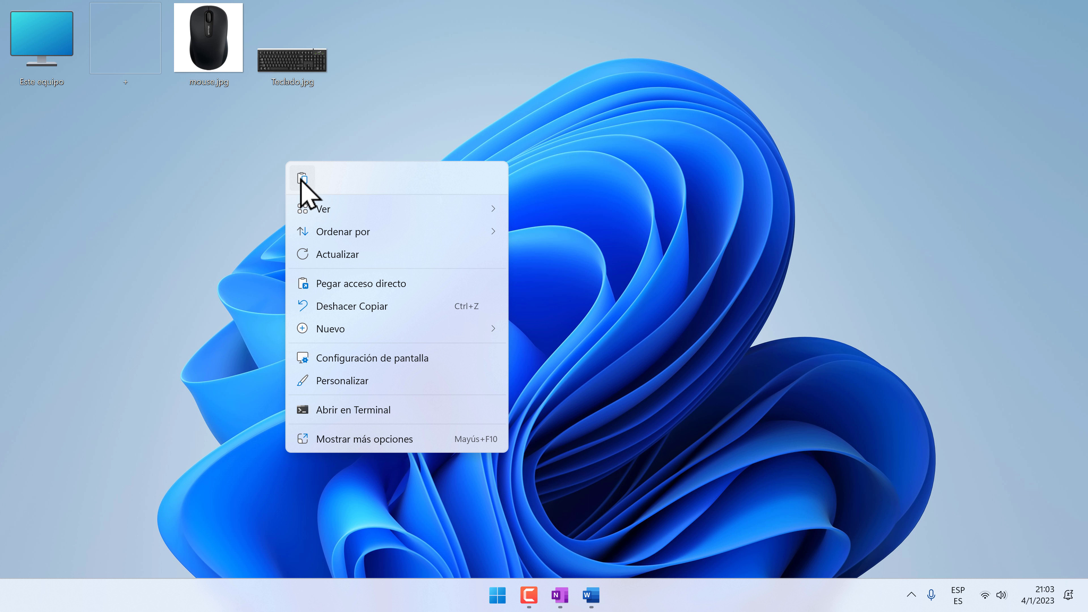
{"action": "left_click", "coordinate": [387, 115]}
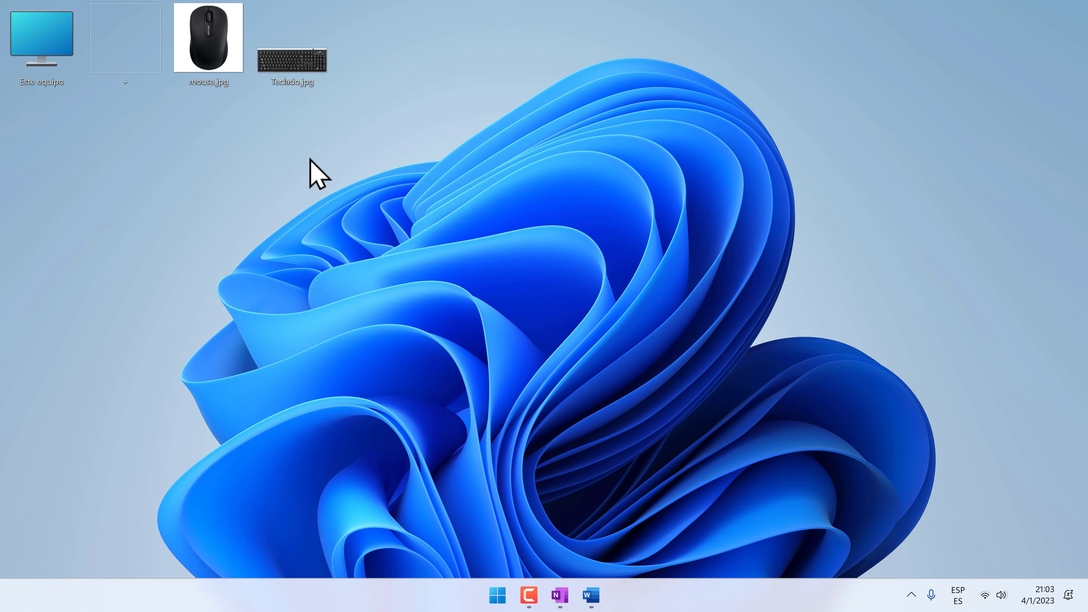
{"action": "right_click", "coordinate": [295, 158]}
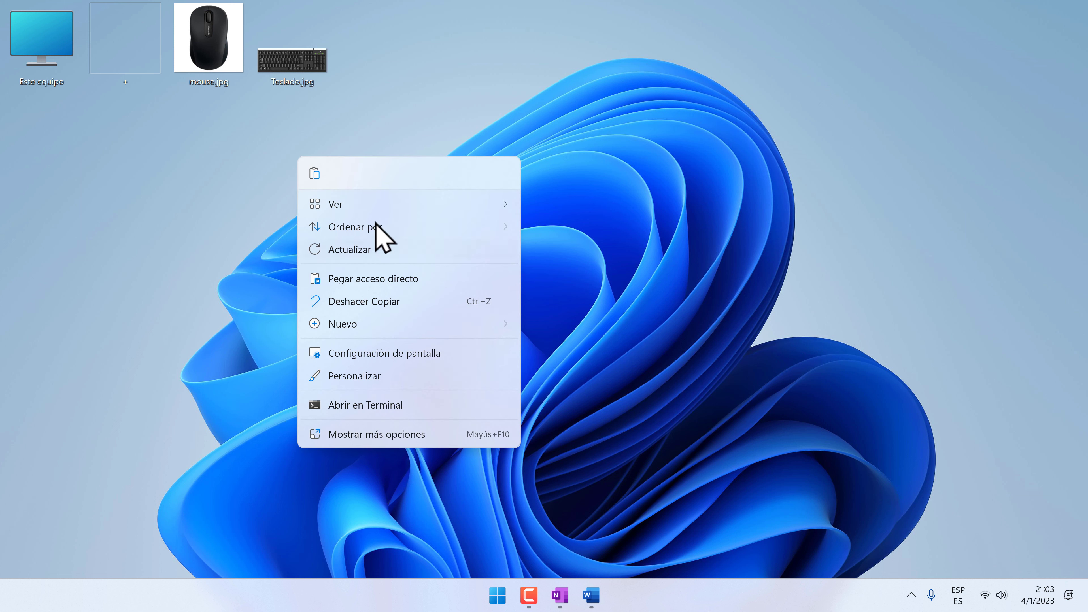
{"action": "left_click", "coordinate": [300, 72]}
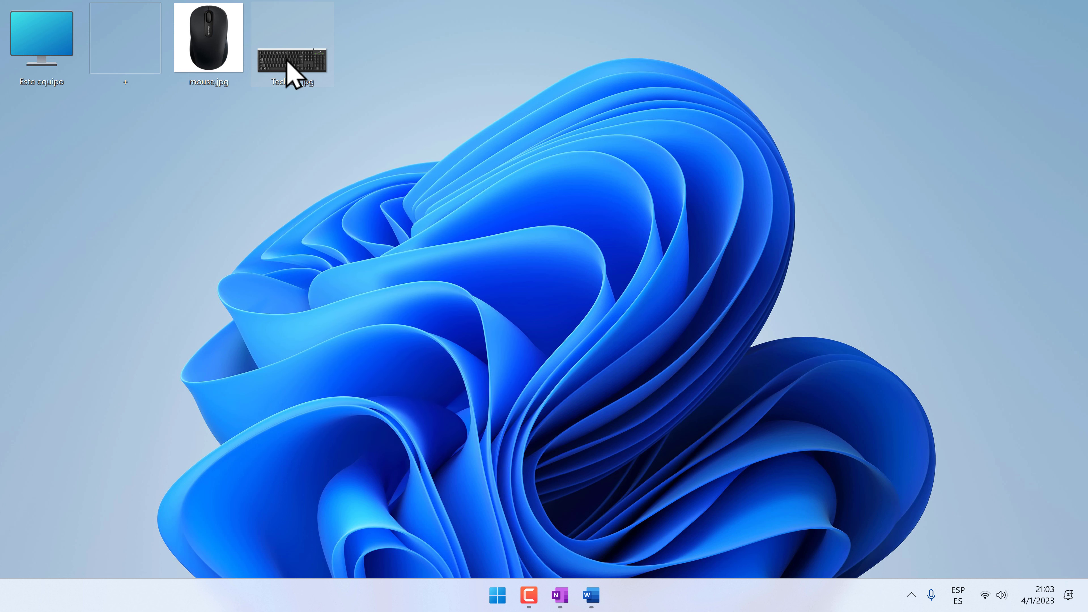
{"action": "right_click", "coordinate": [288, 64]}
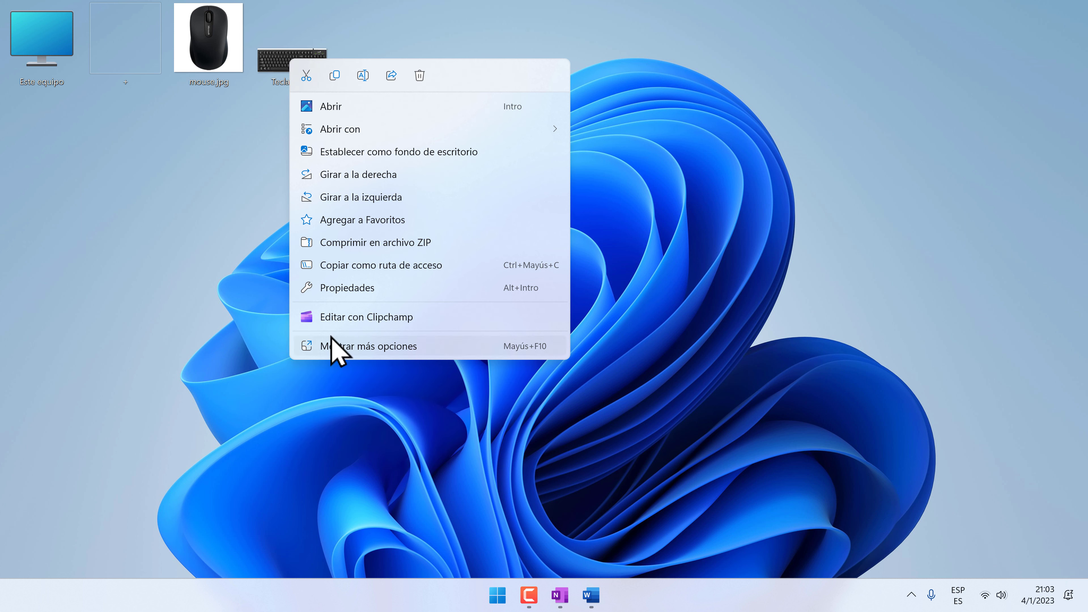
{"action": "left_click", "coordinate": [196, 243]}
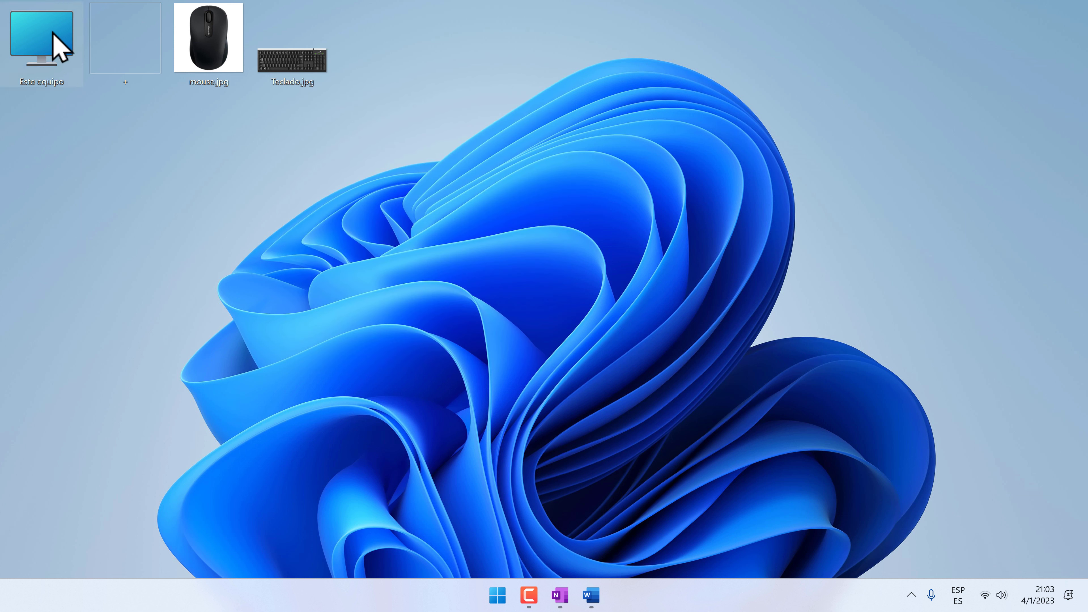
{"action": "right_click", "coordinate": [53, 32]}
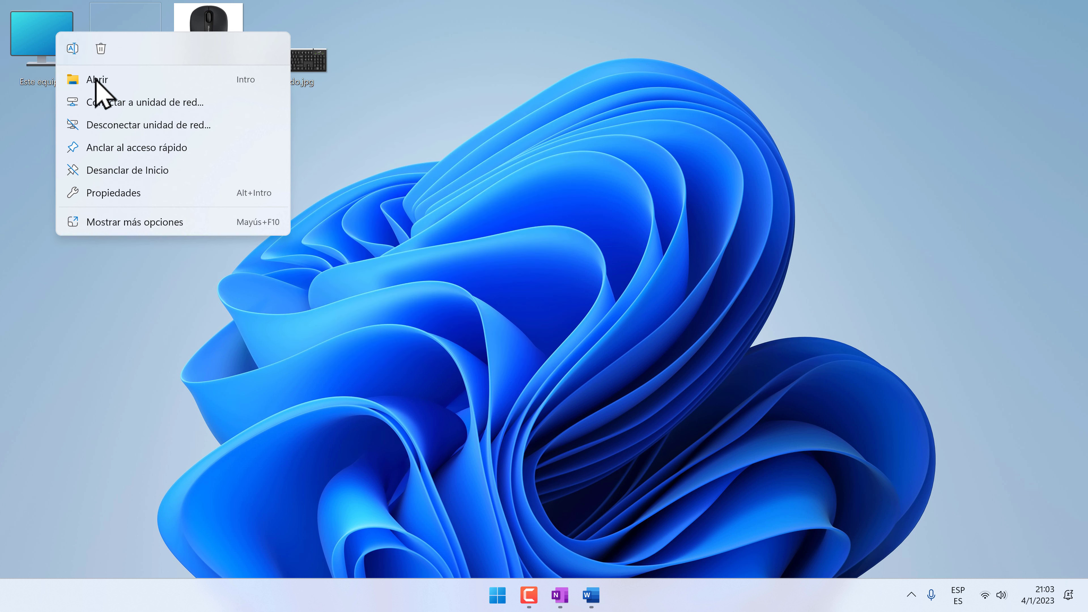
{"action": "left_click", "coordinate": [382, 136]}
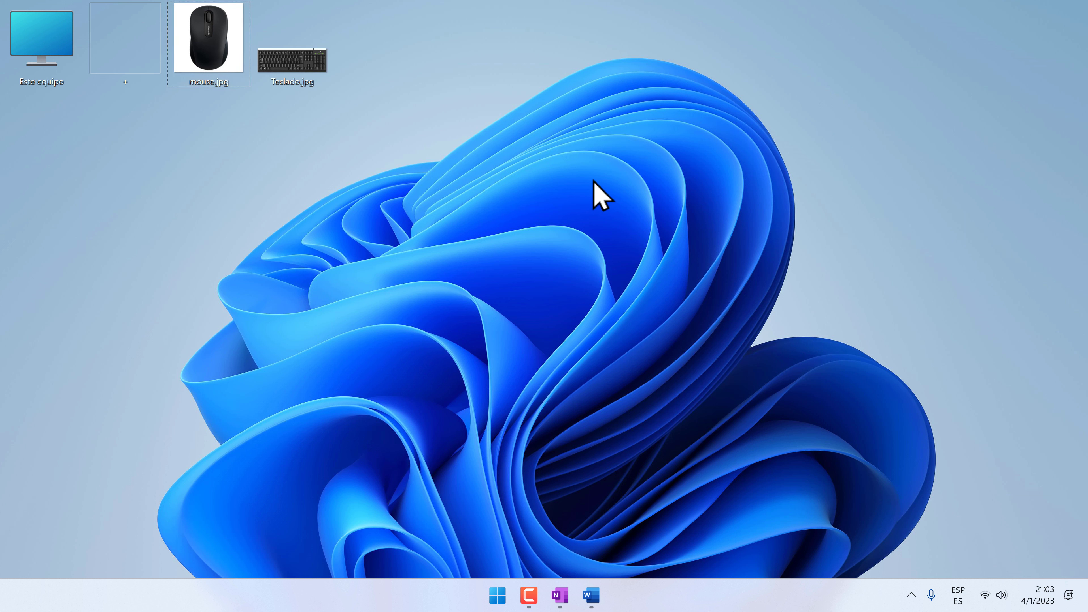
Paste a duplicate of mouse.jpg onto the desktop, set it apart from the other icons, and delete it
{"action": "key", "text": "ctrl+v"}
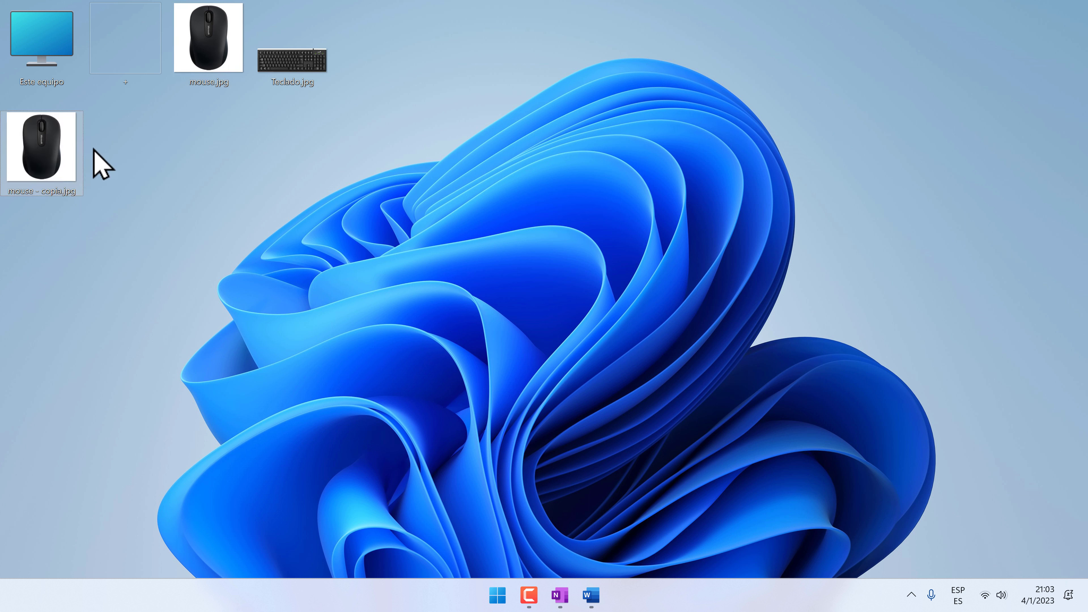
{"action": "left_click_drag", "start_coordinate": [60, 167], "coordinate": [457, 68]}
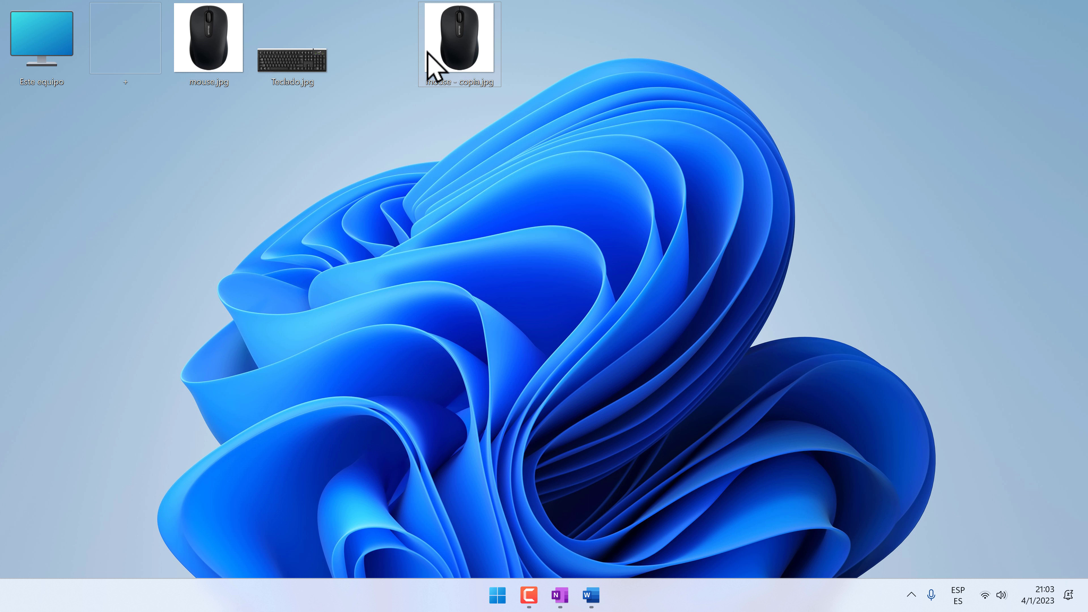
{"action": "key", "text": "Delete"}
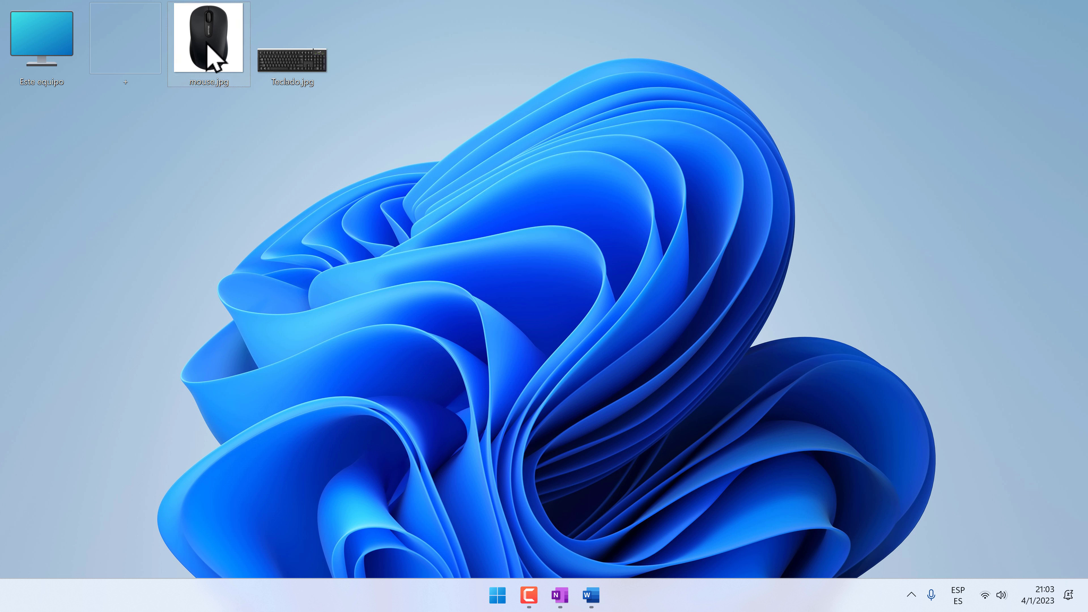
Cut mouse.jpg from the desktop and paste it into the Imágenes folder, replacing the file of the same name
{"action": "key", "text": "ctrl+x"}
{"action": "left_click", "coordinate": [57, 62]}
{"action": "double_click", "coordinate": [58, 64]}
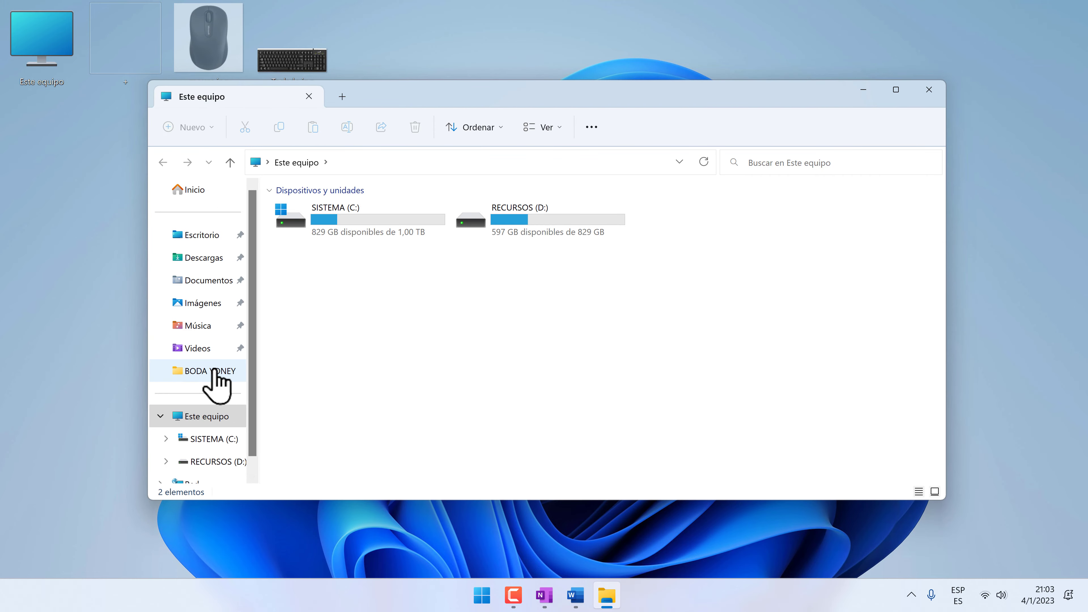
{"action": "left_click", "coordinate": [202, 302]}
{"action": "scroll", "coordinate": [473, 416], "scroll_direction": "down", "scroll_amount": 10}
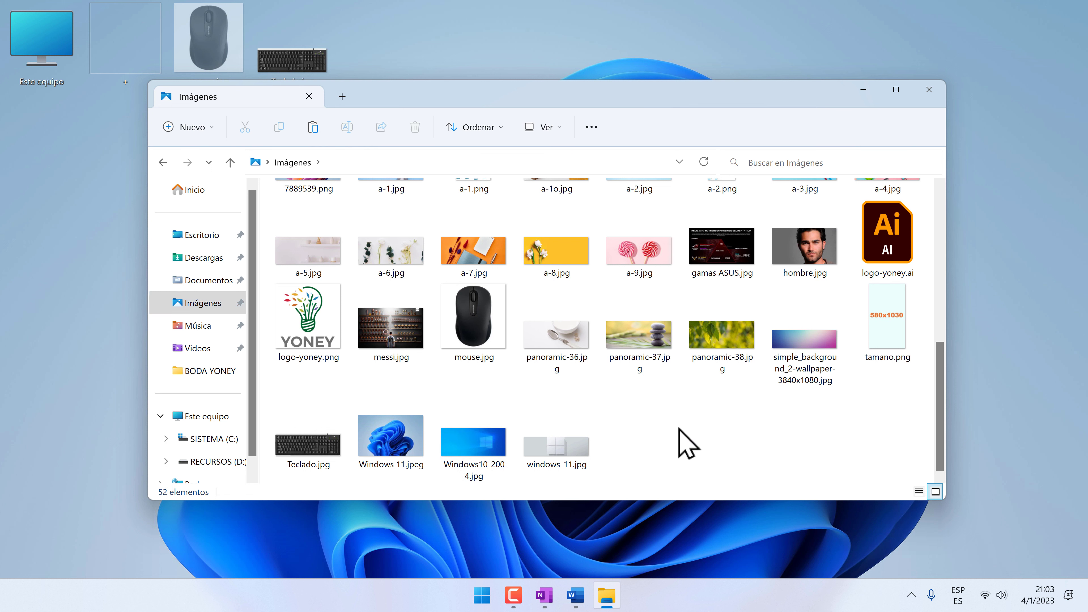
{"action": "key", "text": "ctrl+v"}
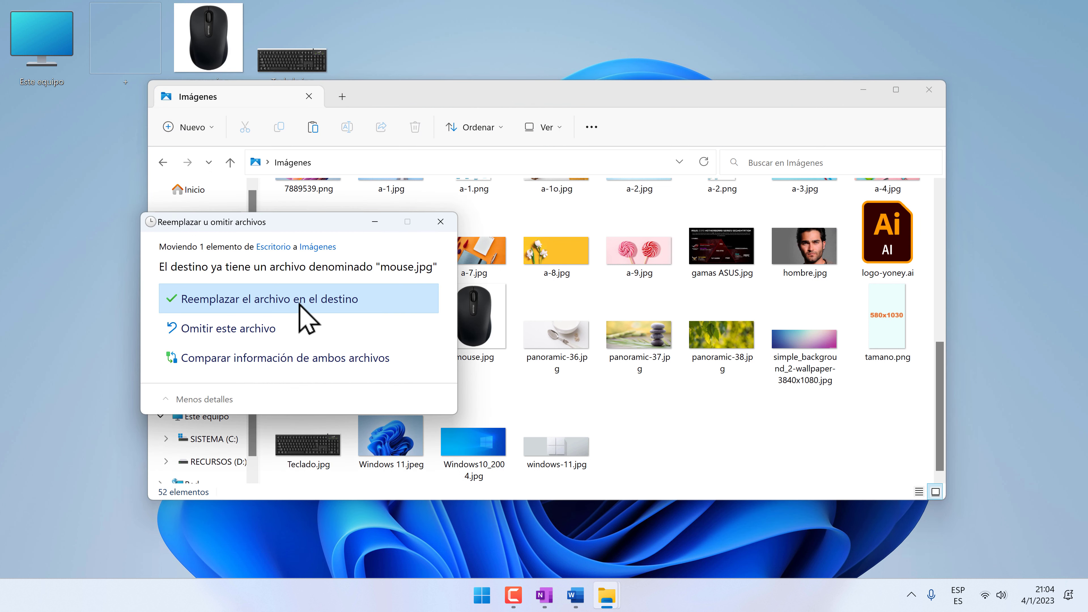
{"action": "left_click_drag", "start_coordinate": [300, 221], "coordinate": [239, 221]}
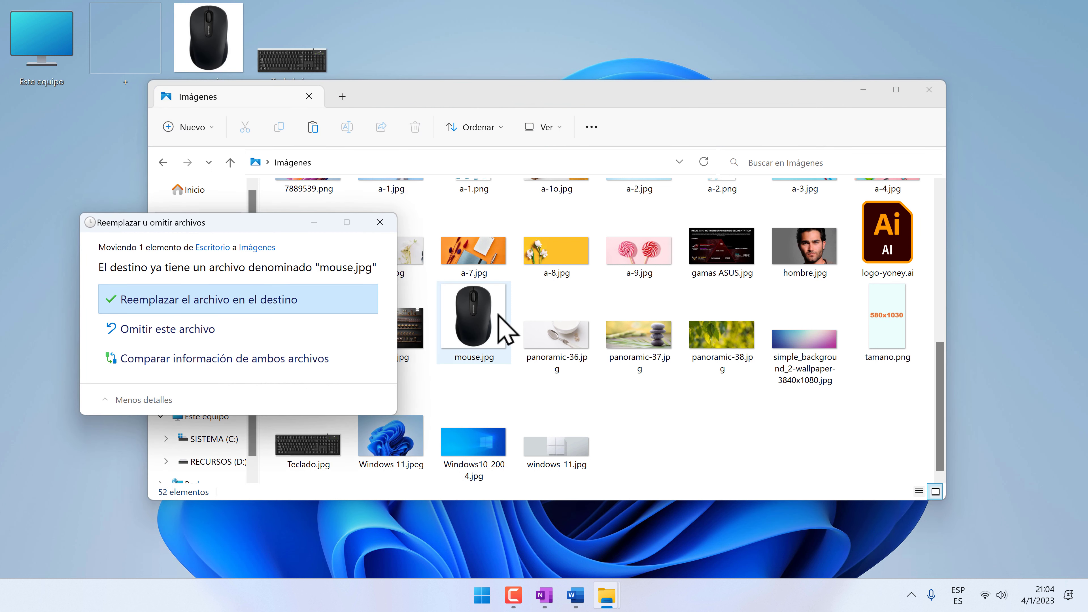
{"action": "left_click", "coordinate": [216, 300]}
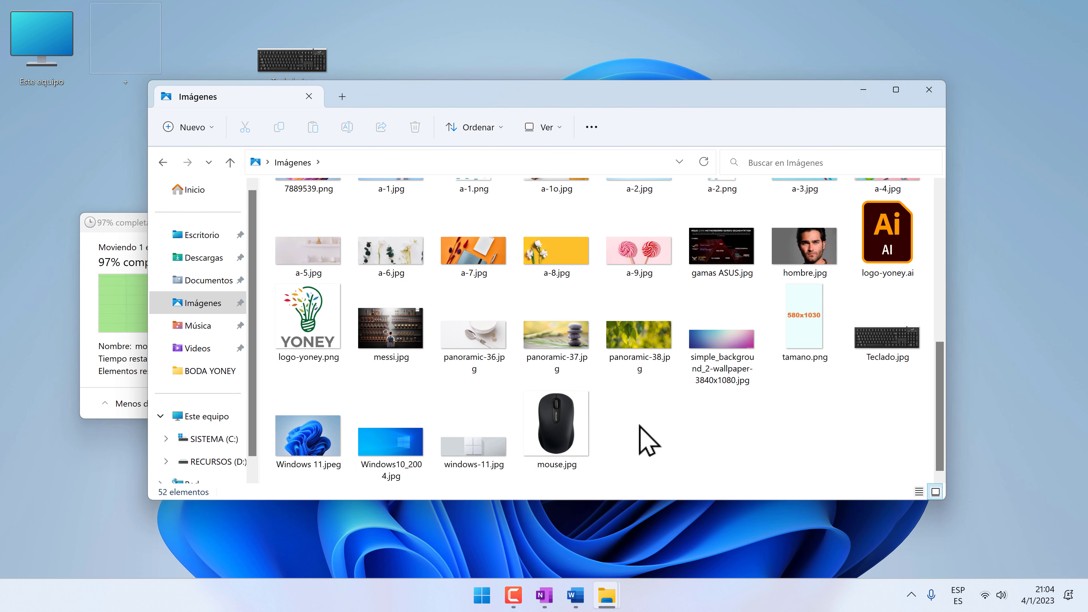
Copy mouse.jpg from Imágenes back to the desktop, close the folder window, and place the icon beside Teclado.jpg
{"action": "left_click_drag", "start_coordinate": [435, 107], "coordinate": [410, 168]}
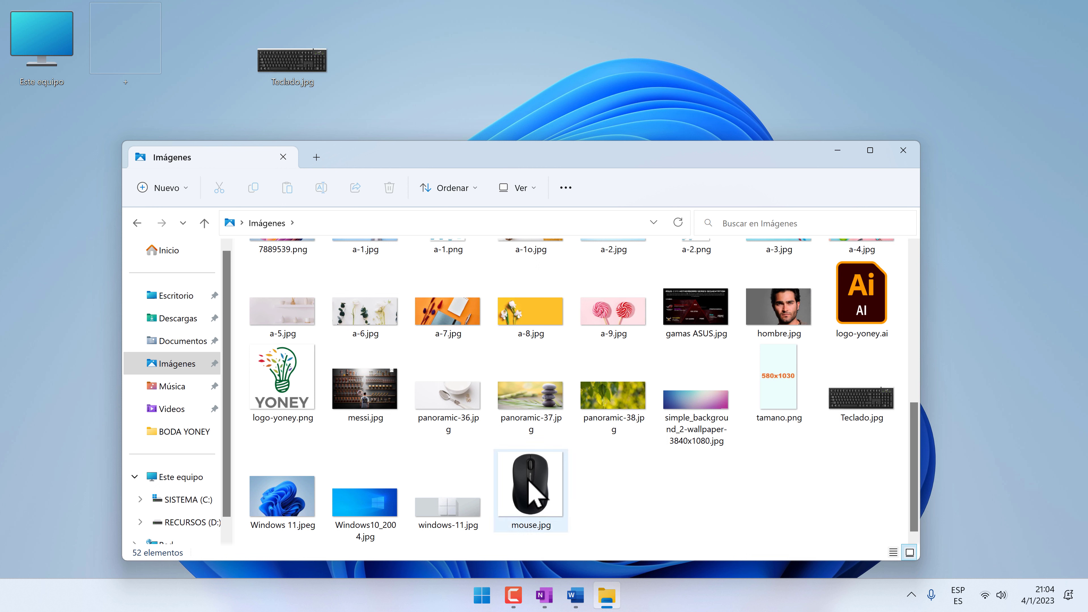
{"action": "left_click", "coordinate": [529, 494]}
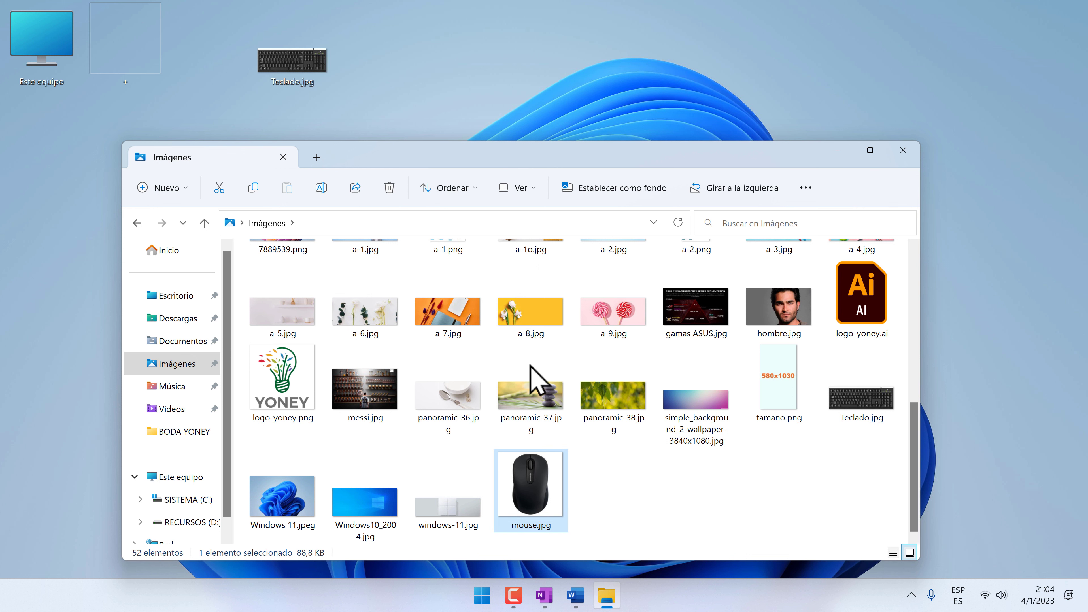
{"action": "left_click_drag", "start_coordinate": [533, 488], "coordinate": [216, 90]}
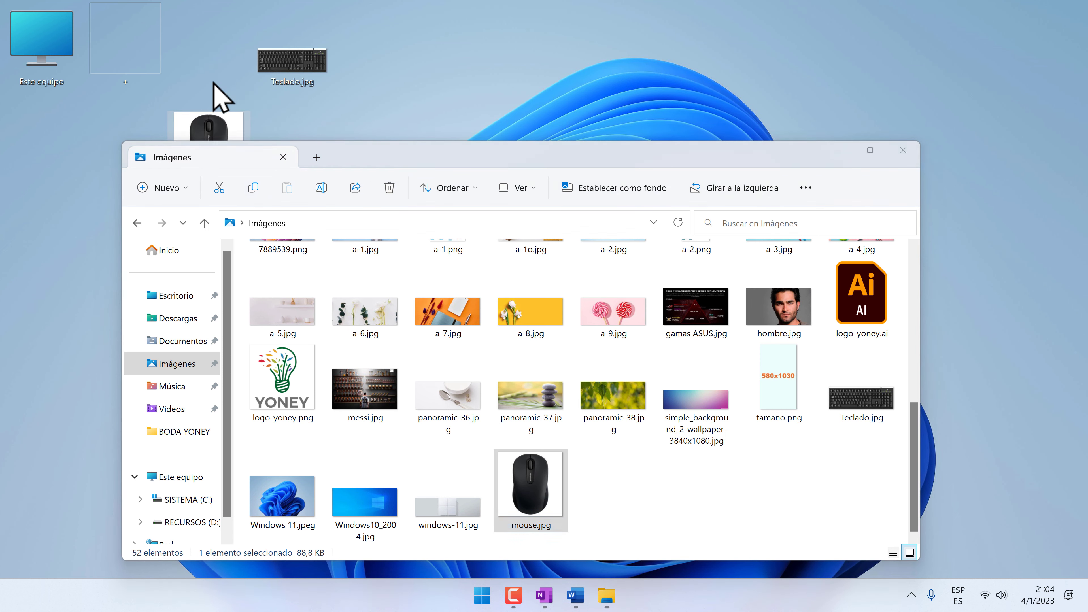
{"action": "left_click", "coordinate": [903, 150]}
{"action": "left_click_drag", "start_coordinate": [210, 148], "coordinate": [211, 60]}
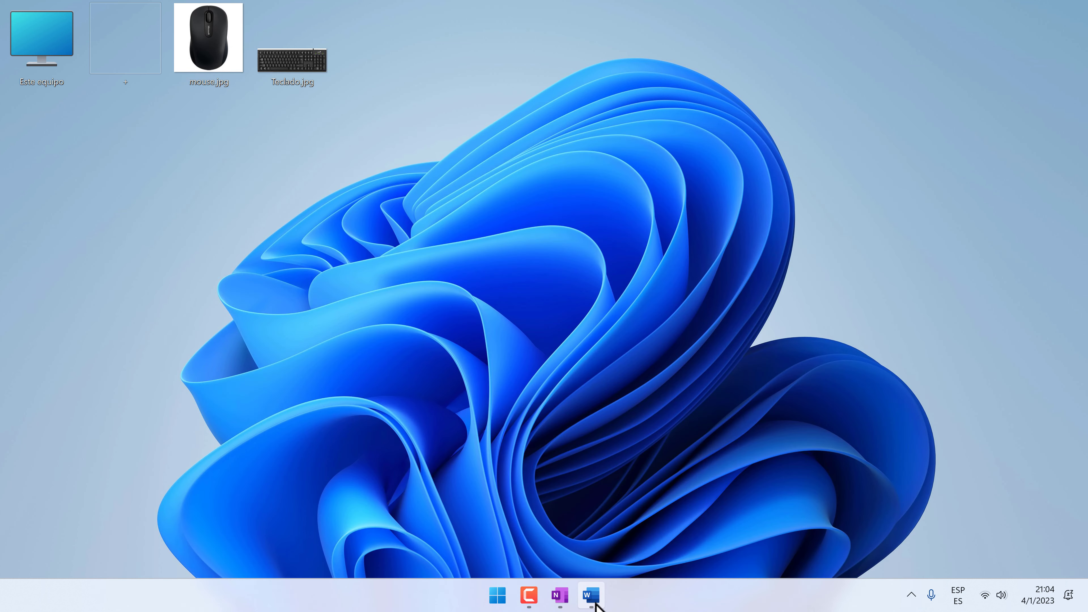
Switch to Word and fill the blank document with ten paragraphs of sample text using =rand(10)
{"action": "left_click", "coordinate": [591, 596]}
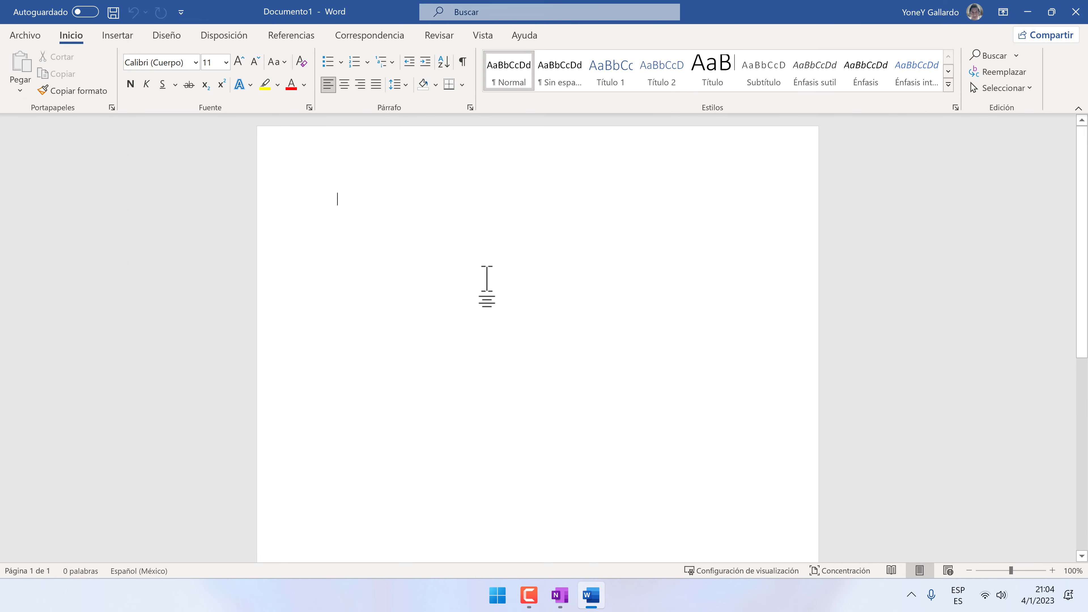
{"action": "type", "text": "="}
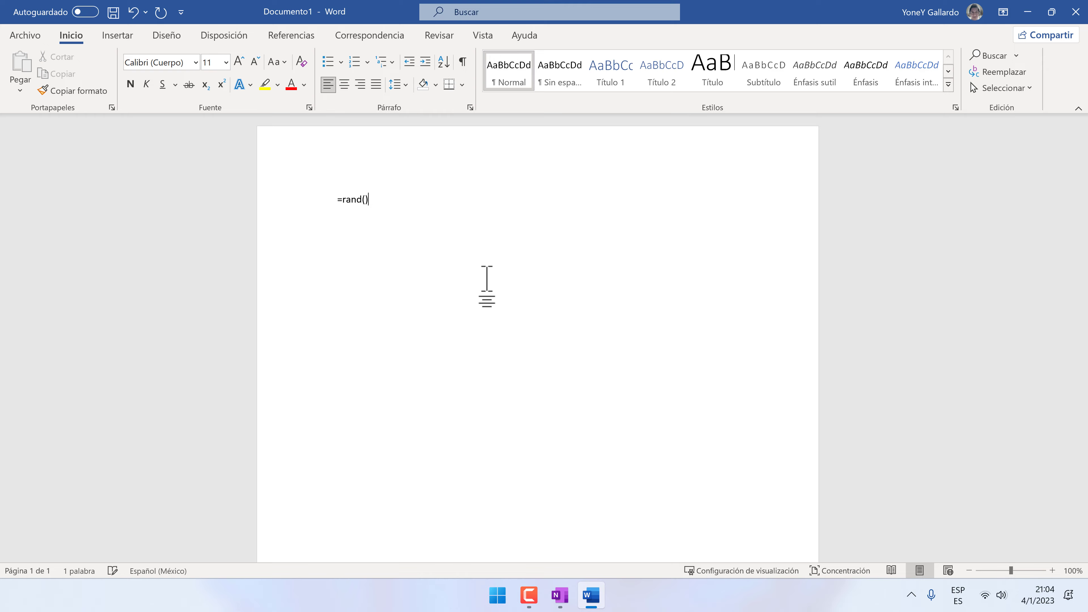
{"action": "type", "text": "rand(10)"}
{"action": "key", "text": "Return"}
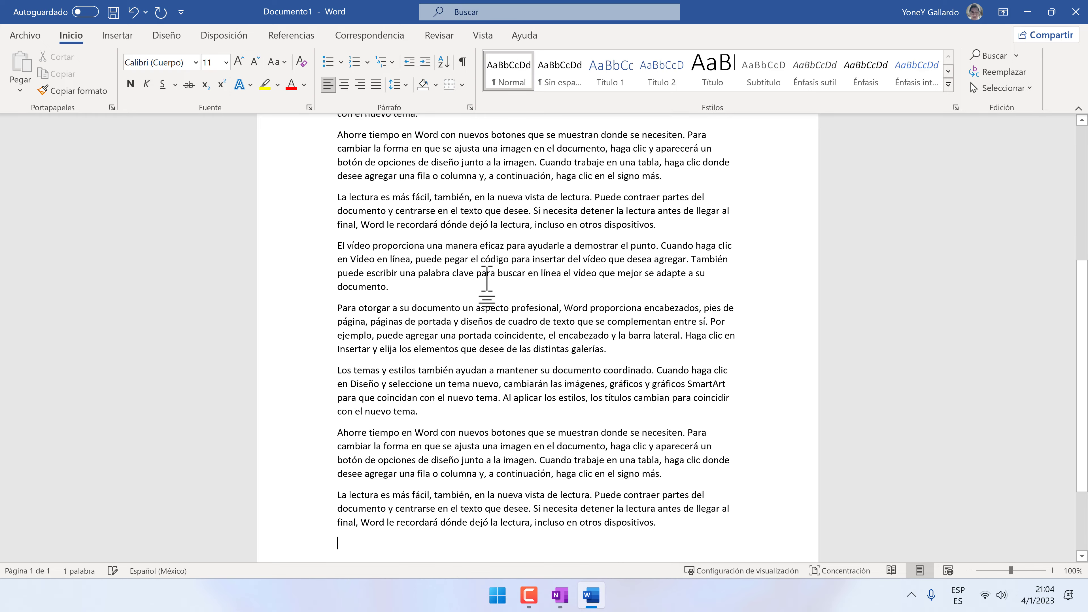
{"action": "scroll", "coordinate": [486, 279], "scroll_direction": "up", "scroll_amount": 10}
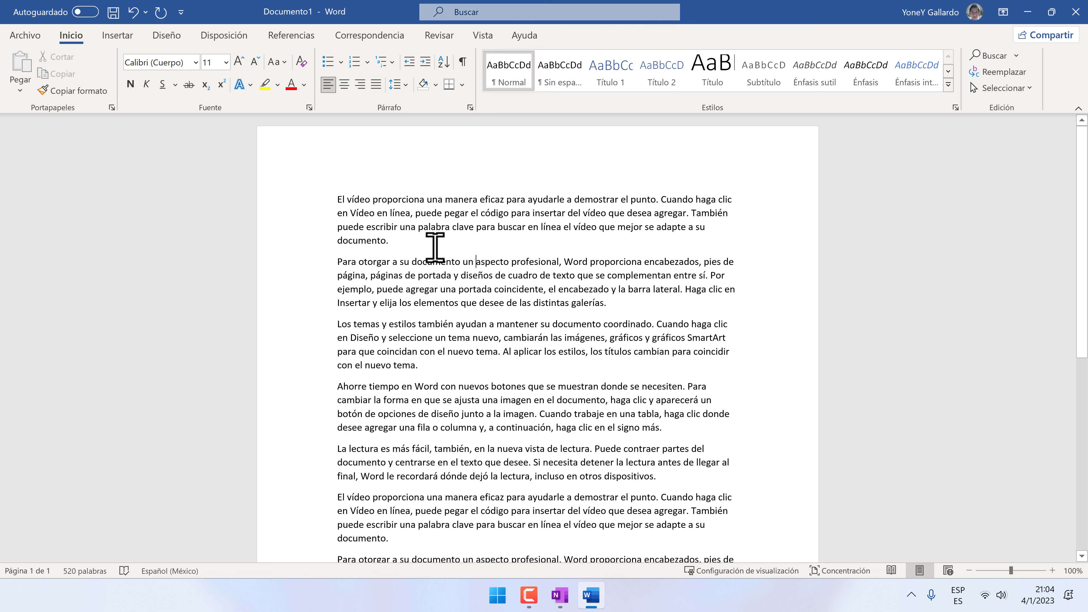
Practise selecting the first three paragraphs, clear the selection, and select the same paragraphs again
{"action": "left_click_drag", "start_coordinate": [313, 198], "coordinate": [340, 381]}
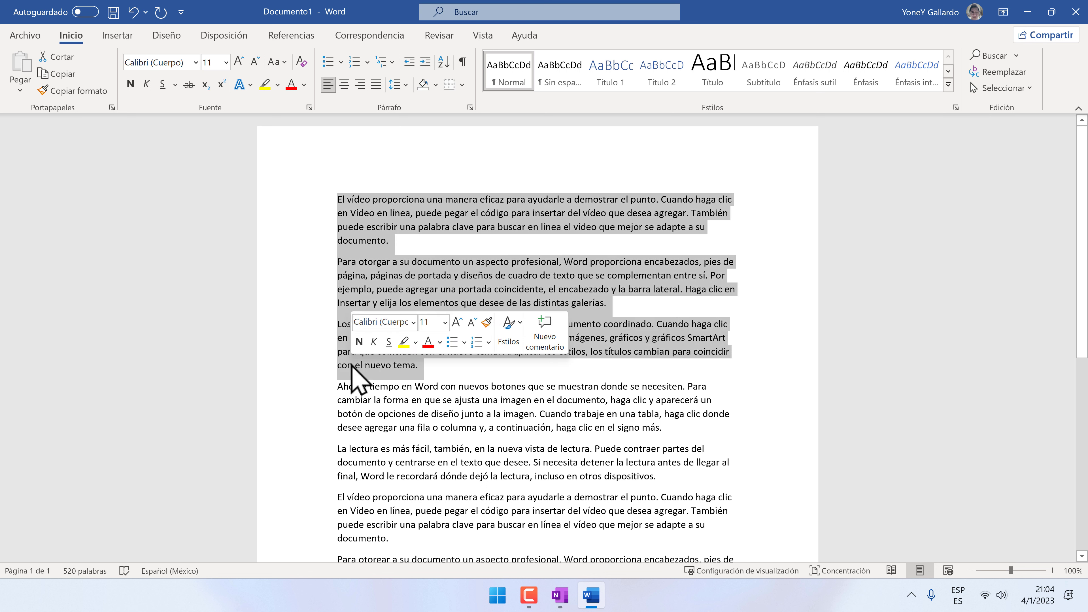
{"action": "left_click", "coordinate": [410, 286]}
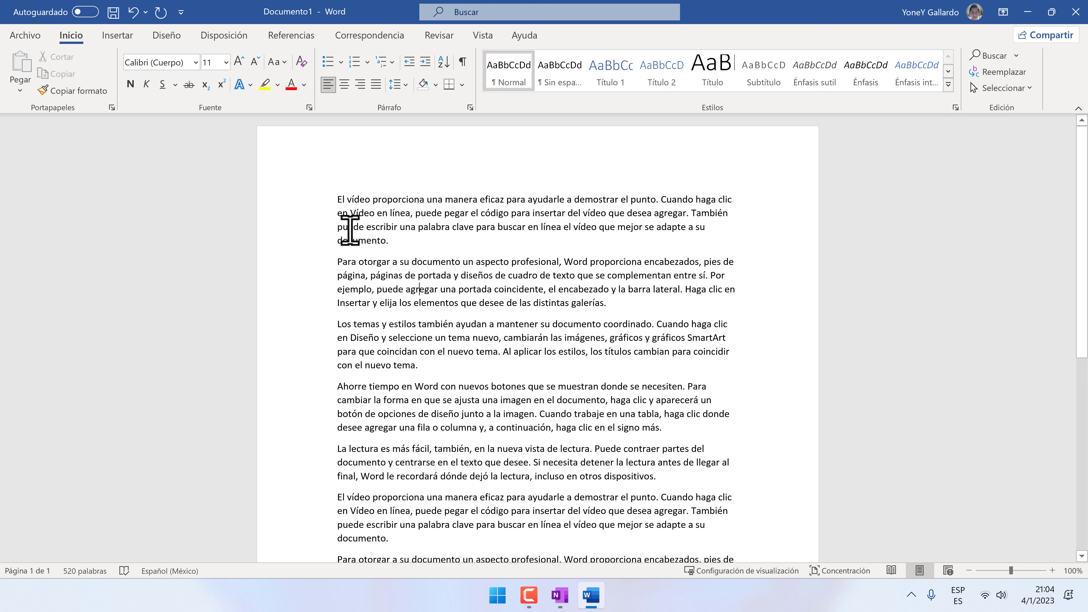
{"action": "left_click_drag", "start_coordinate": [295, 198], "coordinate": [304, 359]}
Open the Imágenes folder, move its window up over the document, and enlarge it to show more files
{"action": "left_click", "coordinate": [498, 595]}
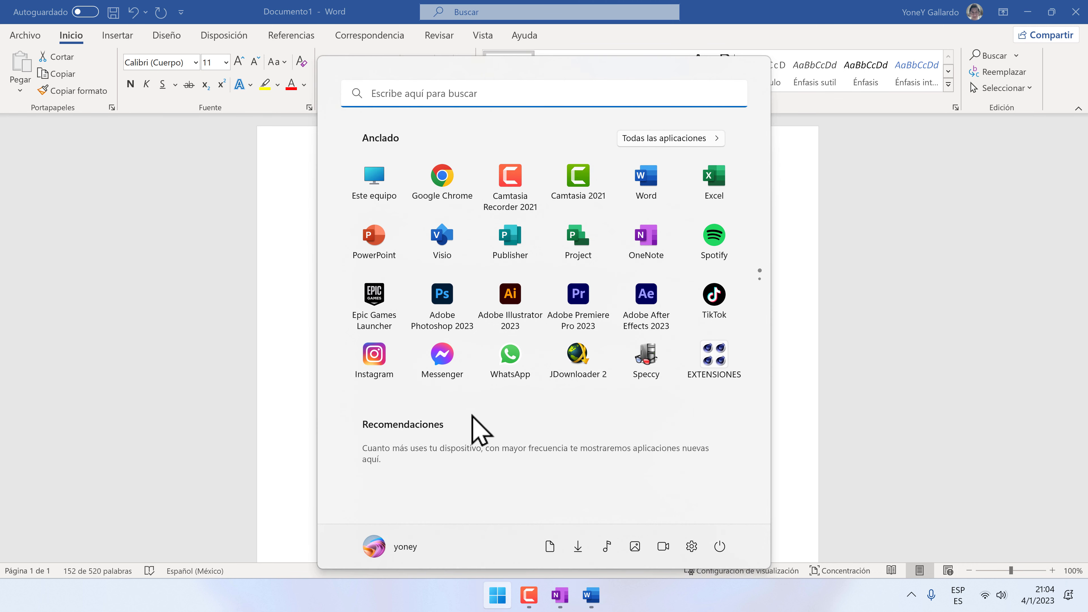
{"action": "left_click", "coordinate": [634, 546]}
{"action": "left_click_drag", "start_coordinate": [633, 161], "coordinate": [569, 96]}
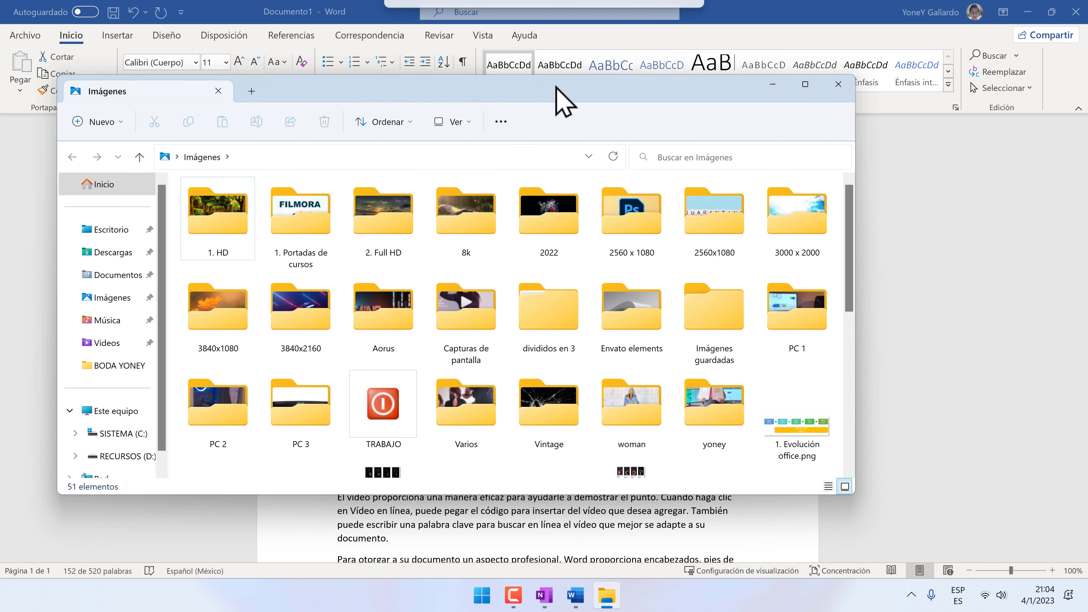
{"action": "left_click_drag", "start_coordinate": [855, 497], "coordinate": [1035, 589]}
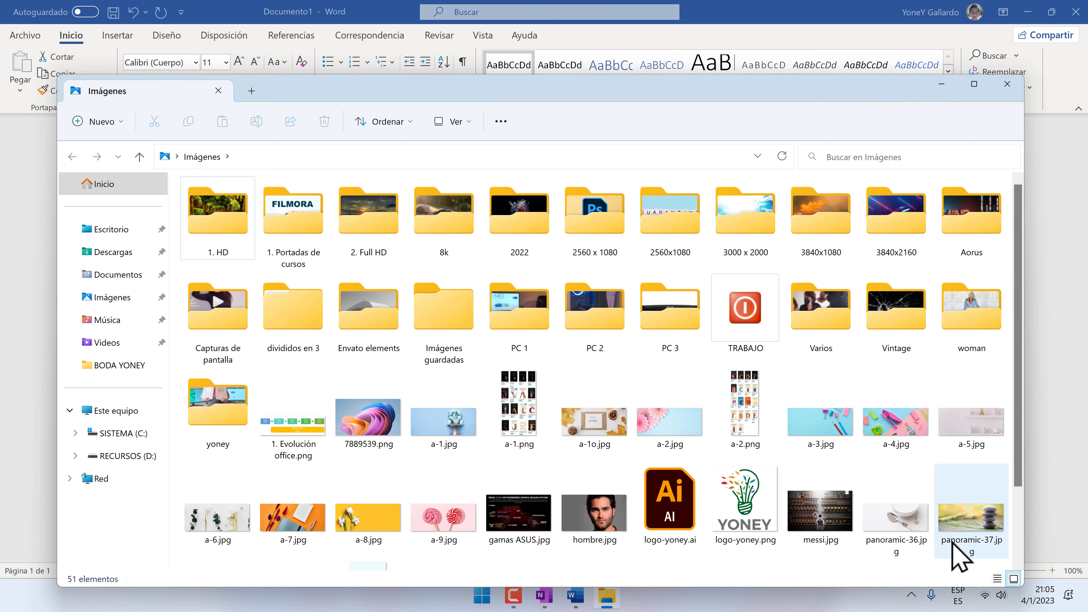
Select the block of folders and images spanning 1. HD to messi.jpg in Imágenes, and minimize the window
{"action": "left_click_drag", "start_coordinate": [820, 567], "coordinate": [195, 206]}
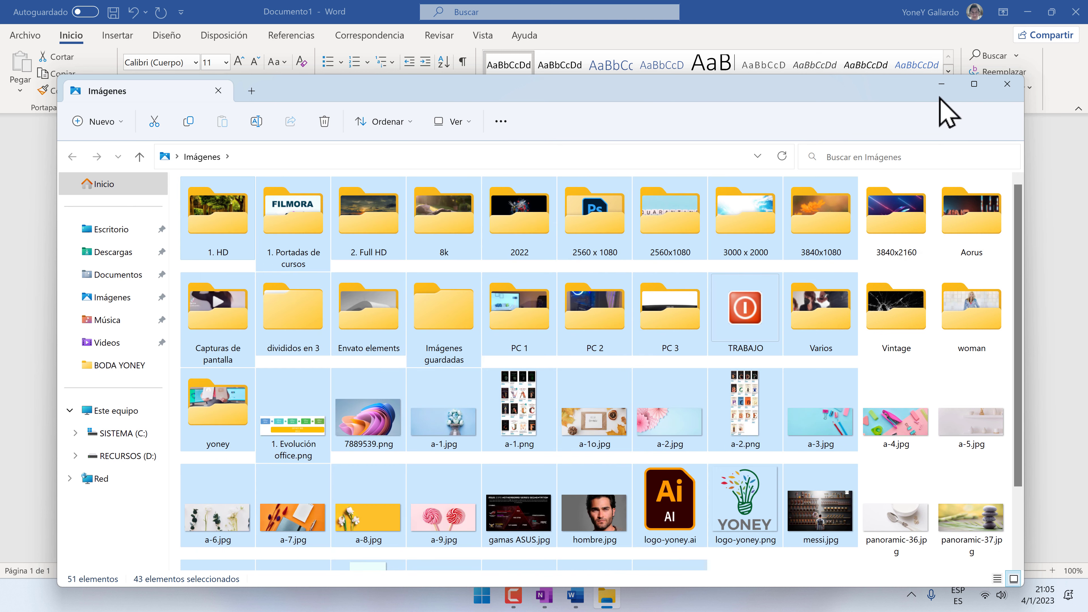
{"action": "left_click", "coordinate": [940, 84]}
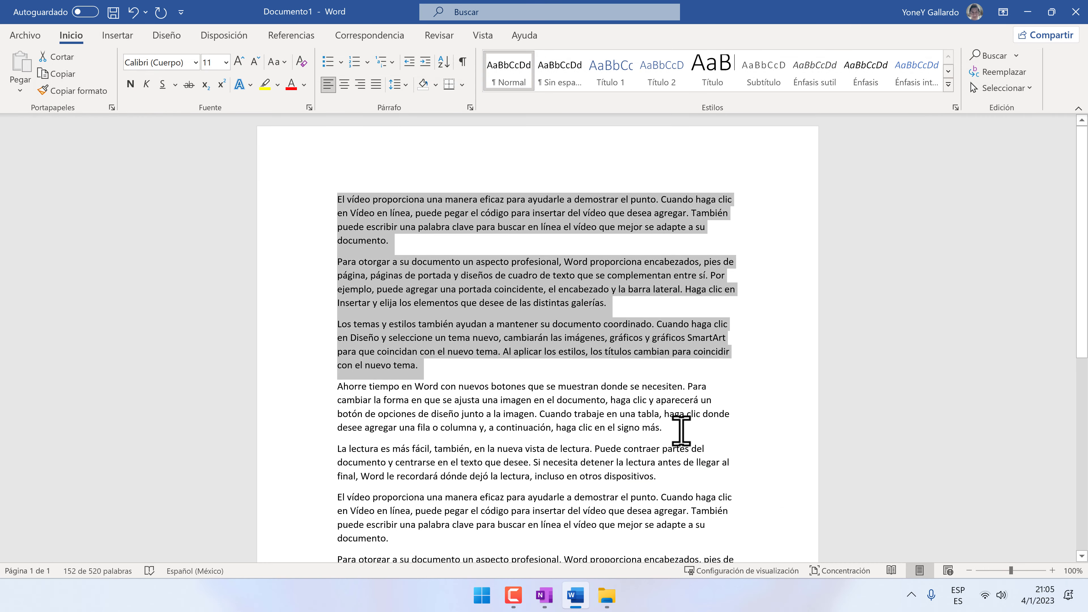
Copy the document's first four paragraphs, selecting from the end of the fourth back to the start
{"action": "left_click", "coordinate": [680, 430]}
{"action": "left_click_drag", "start_coordinate": [689, 433], "coordinate": [323, 200]}
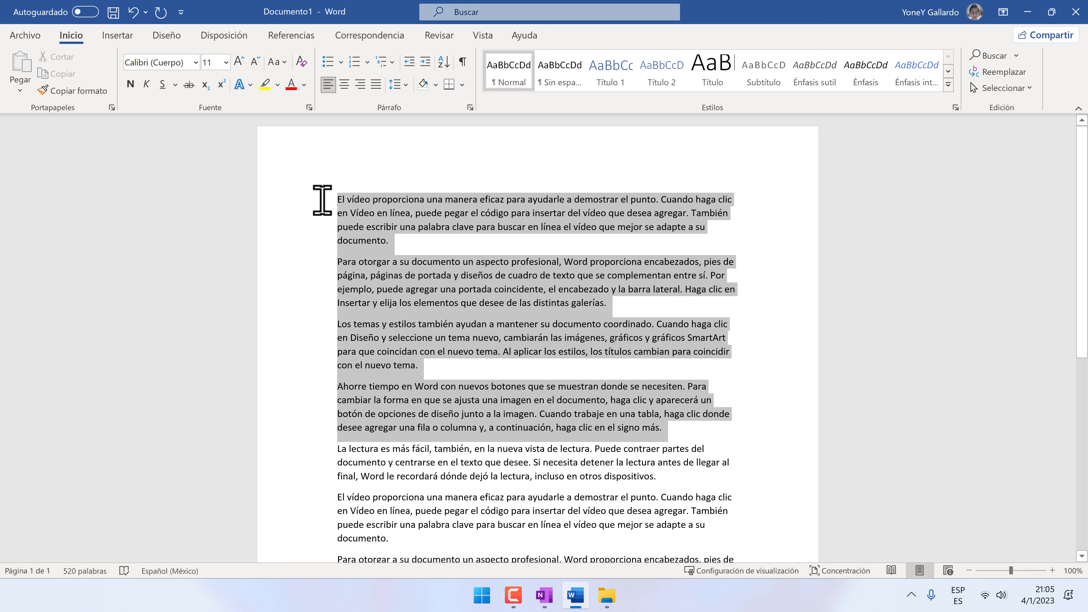
{"action": "left_click_drag", "start_coordinate": [322, 200], "coordinate": [323, 199]}
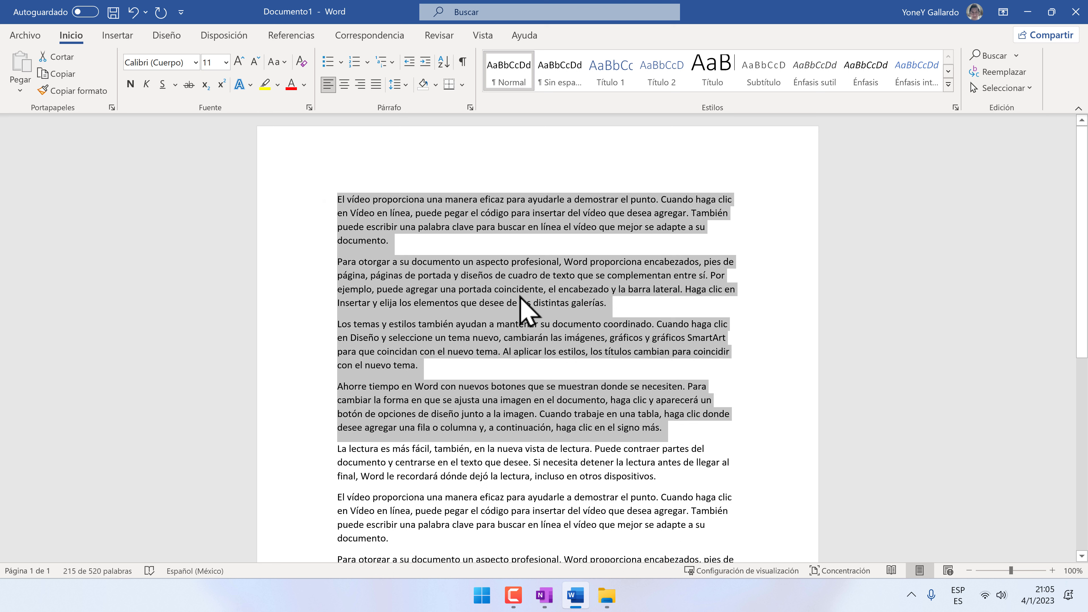
Add a run of blank lines after the last paragraph and paste the copied paragraphs on the second page
{"action": "scroll", "coordinate": [527, 321], "scroll_direction": "down", "scroll_amount": 2}
{"action": "left_click", "coordinate": [518, 321]}
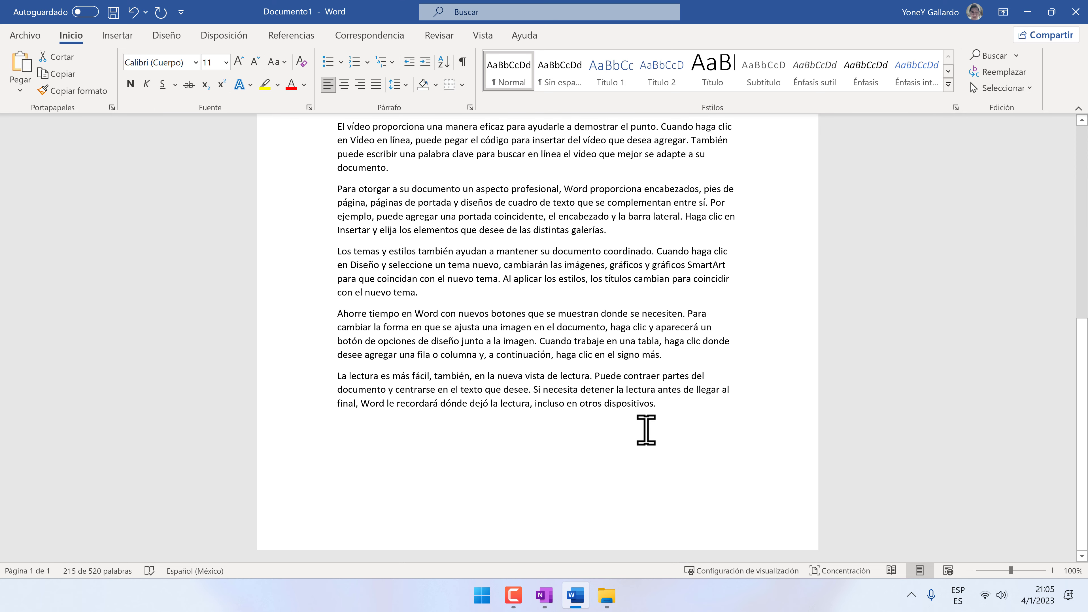
{"action": "key", "text": "Return"}
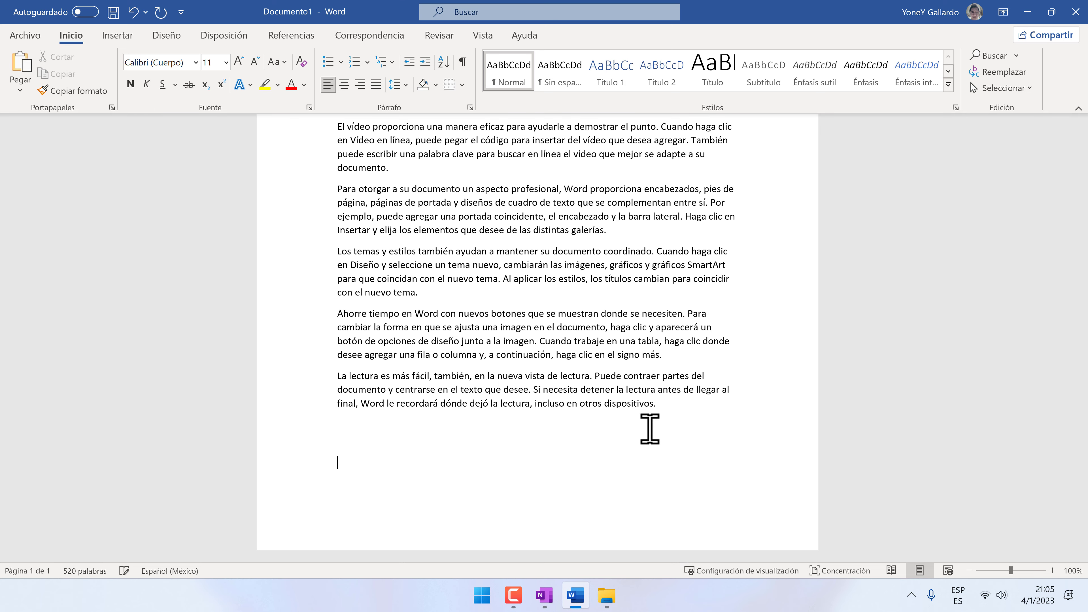
{"action": "key", "text": "Return"}
{"action": "key", "text": "Return"}
{"action": "key", "text": "Return"}
{"action": "key", "text": "Return"}
{"action": "key", "text": "Return"}
{"action": "key", "text": "Return"}
{"action": "key", "text": "Return"}
{"action": "key", "text": "Return"}
{"action": "key", "text": "Return"}
{"action": "key", "text": "Return"}
{"action": "key", "text": "Return"}
{"action": "key", "text": "Return"}
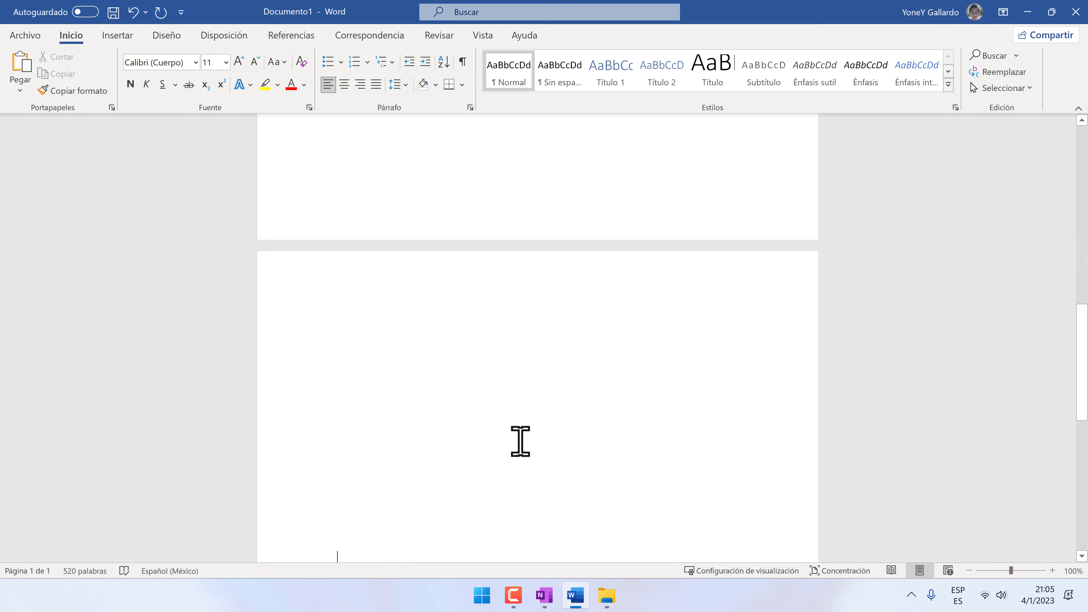
{"action": "key", "text": "ctrl+v"}
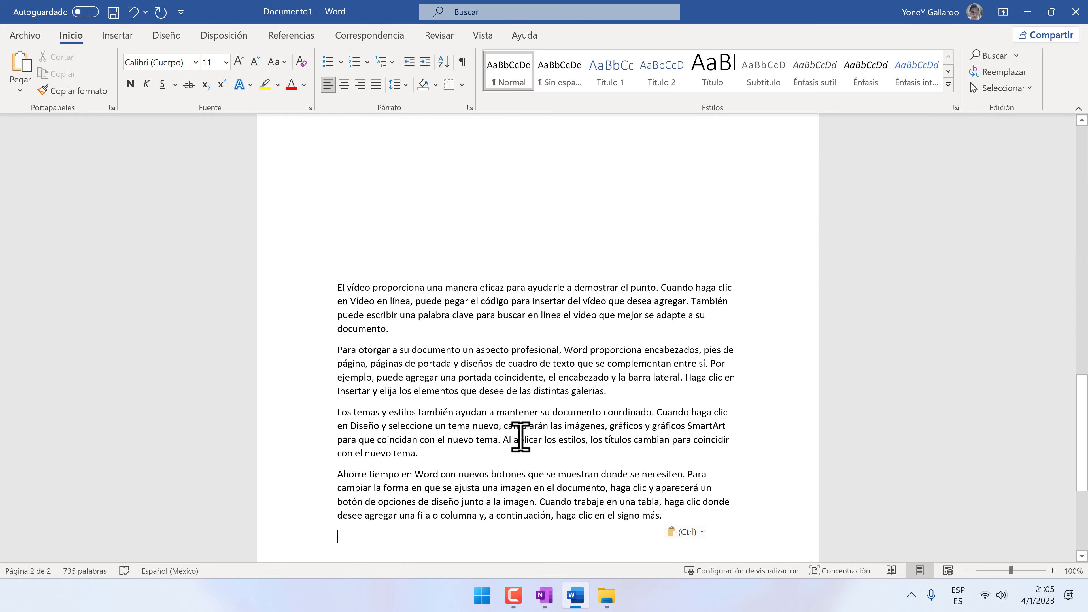
Delete the first three paragraphs at the start of the document
{"action": "scroll", "coordinate": [559, 392], "scroll_direction": "up", "scroll_amount": 15}
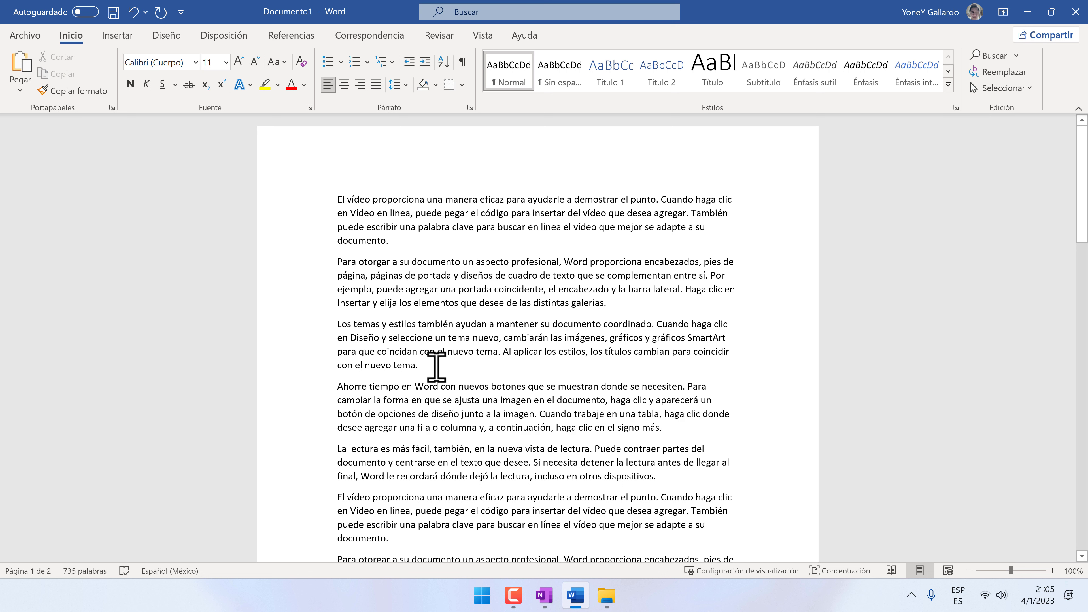
{"action": "left_click_drag", "start_coordinate": [420, 363], "coordinate": [336, 203]}
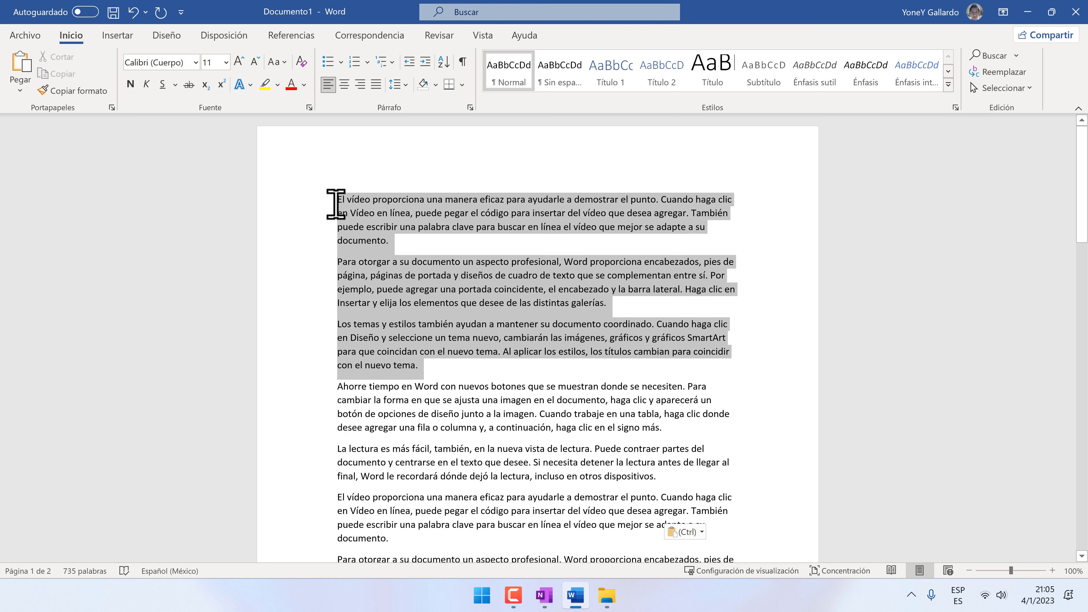
{"action": "key", "text": "Delete"}
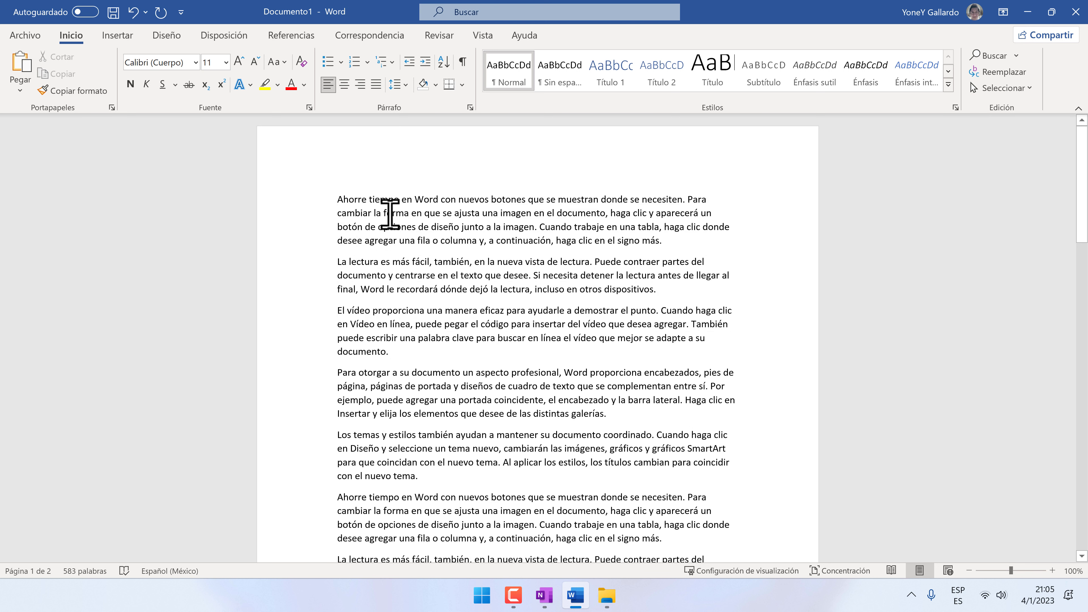
Launch Adobe Photoshop 2023 and open a-7.jpg from the Imágenes folder
{"action": "left_click", "coordinate": [483, 594]}
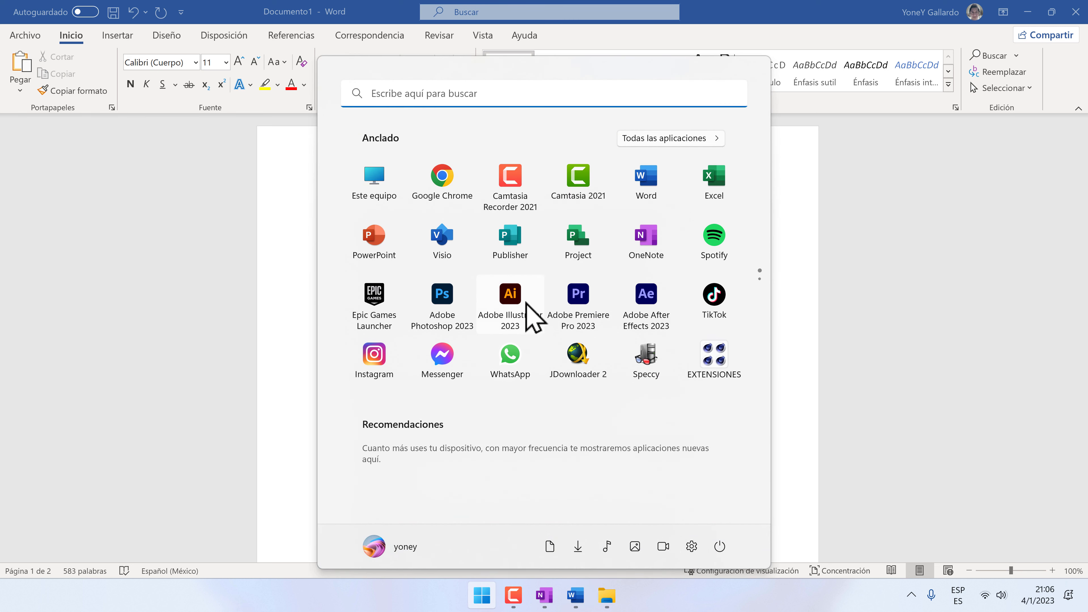
{"action": "left_click", "coordinate": [441, 300]}
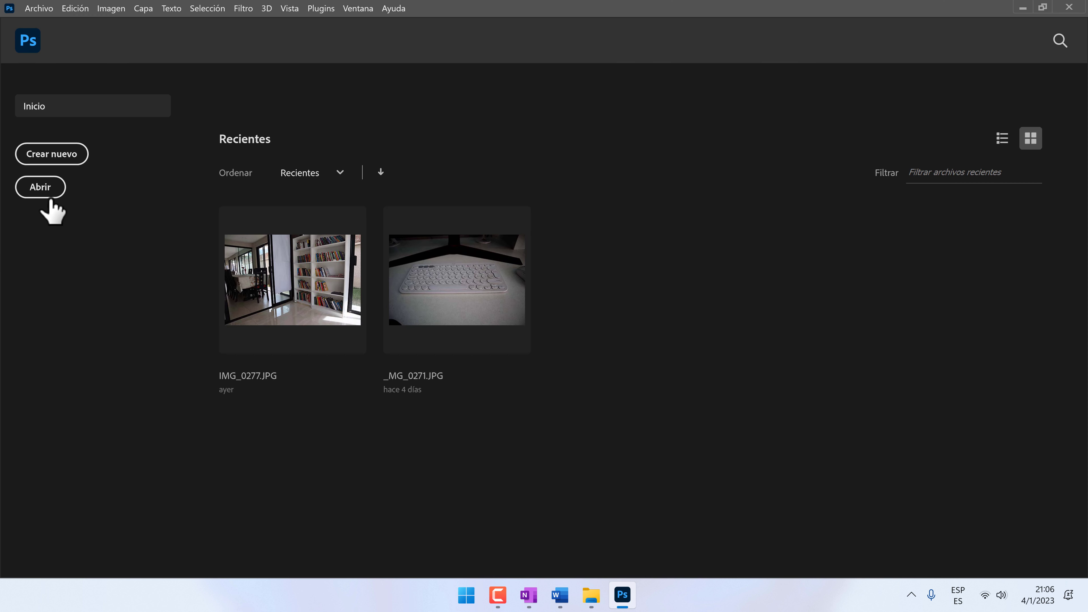
{"action": "left_click", "coordinate": [41, 187]}
{"action": "left_click", "coordinate": [58, 199]}
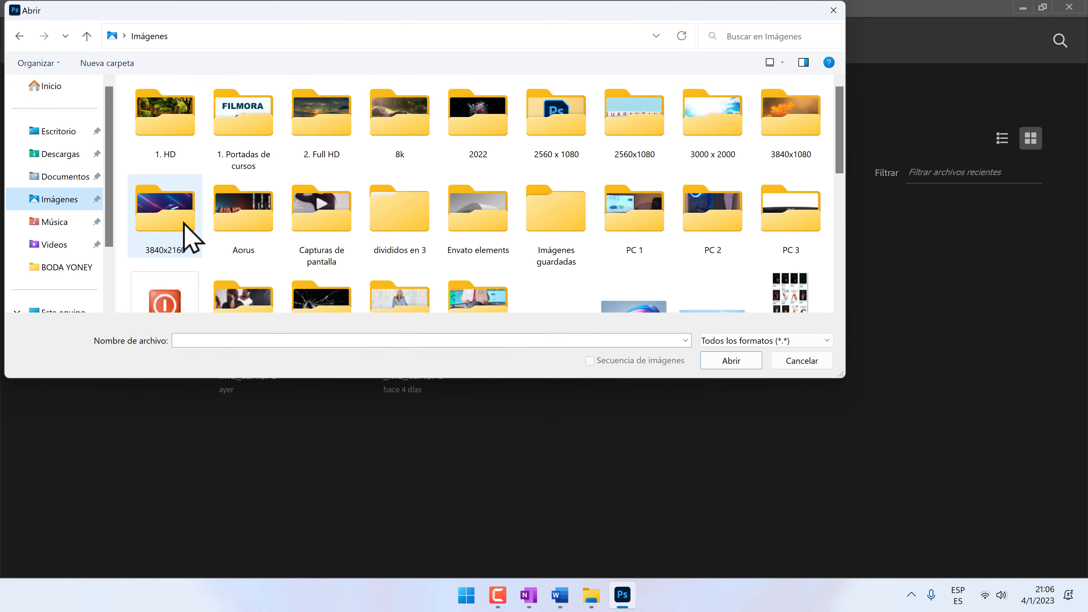
{"action": "scroll", "coordinate": [492, 251], "scroll_direction": "down", "scroll_amount": 3}
{"action": "left_click", "coordinate": [478, 287]}
{"action": "left_click", "coordinate": [716, 286]}
{"action": "left_click", "coordinate": [730, 362]}
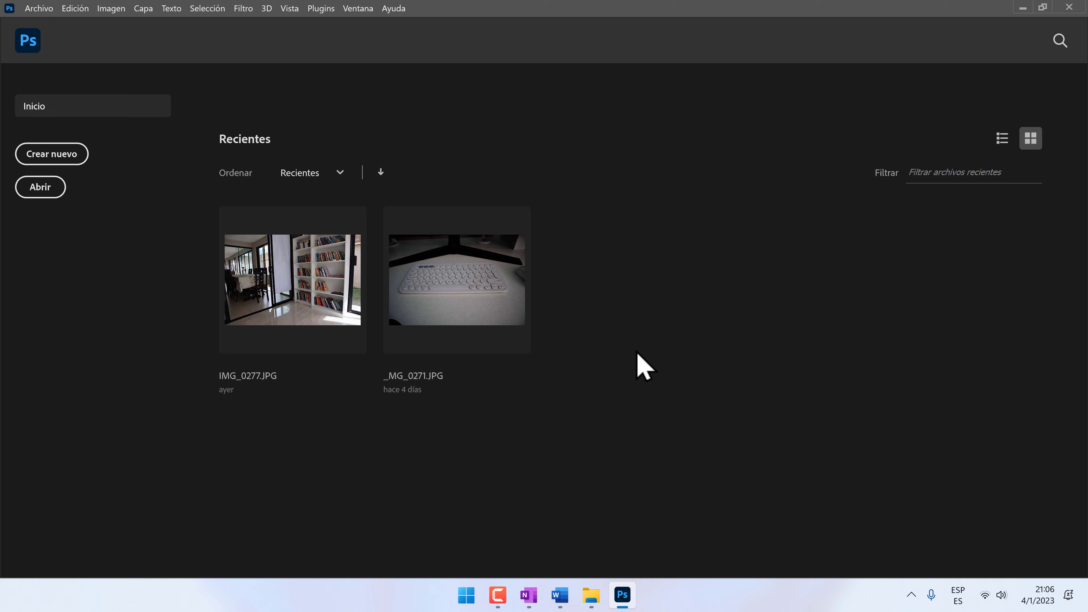
{"action": "left_click", "coordinate": [564, 222]}
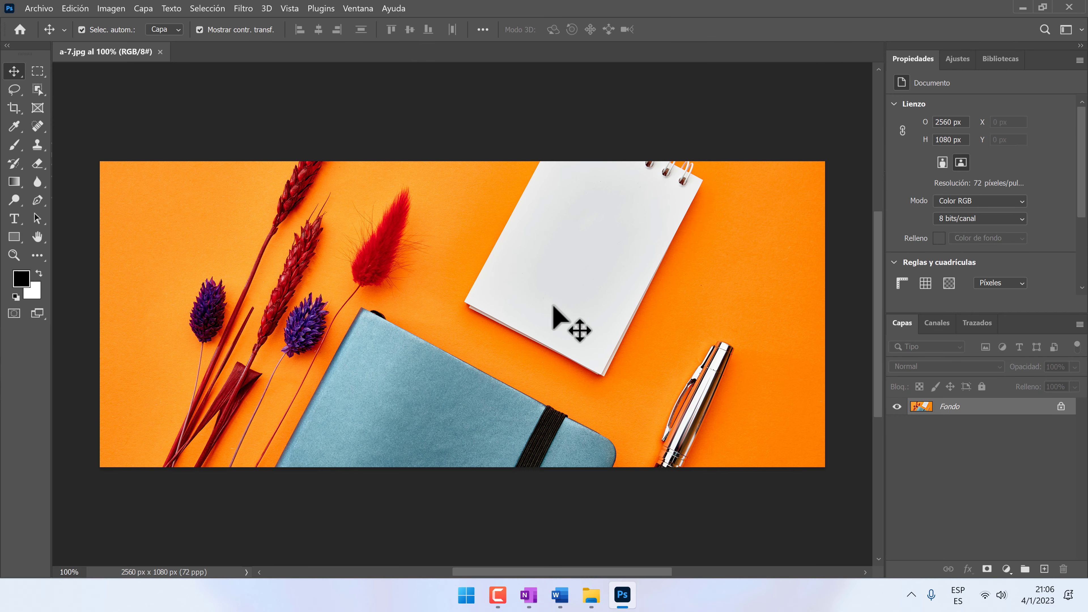
Add two empty layers and draw a black rectangle about 451 × 462 px over the upper stems of the dried flowers
{"action": "left_click", "coordinate": [1044, 569]}
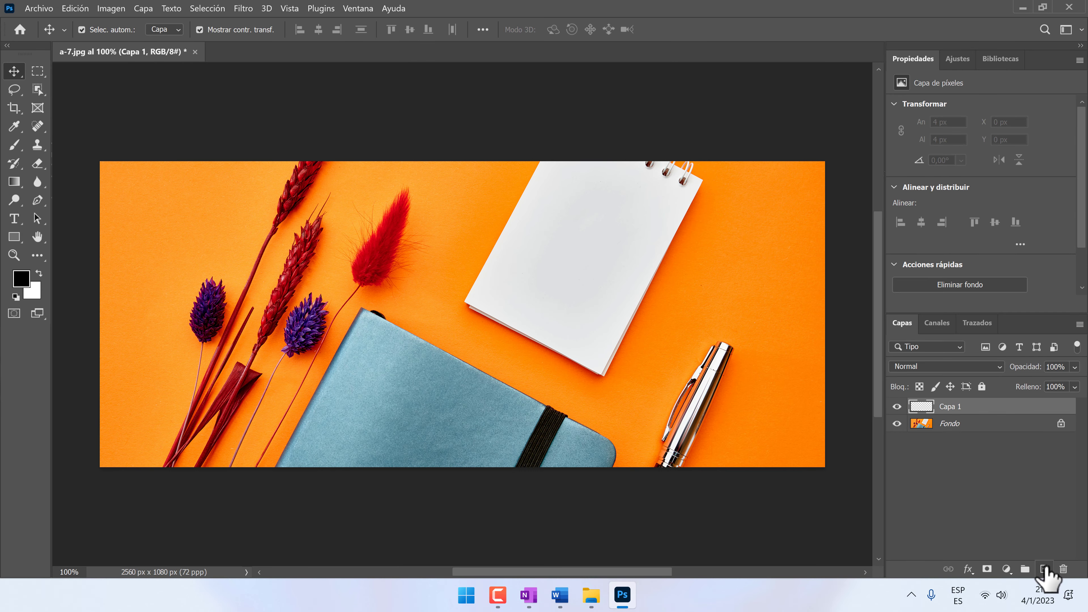
{"action": "left_click", "coordinate": [1043, 569]}
{"action": "left_click", "coordinate": [15, 237]}
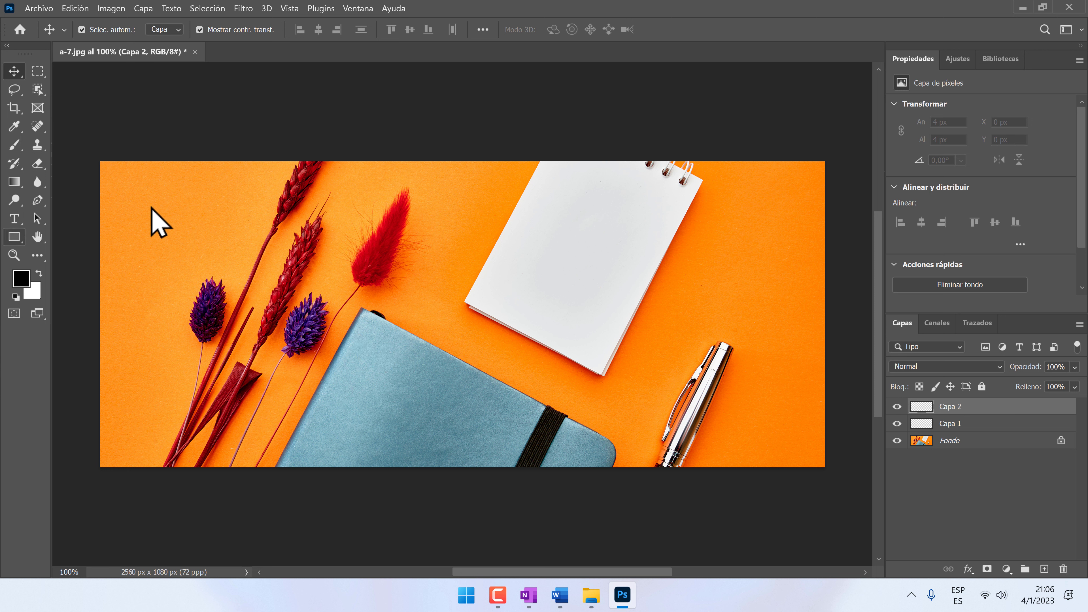
{"action": "left_click_drag", "start_coordinate": [142, 200], "coordinate": [268, 331]}
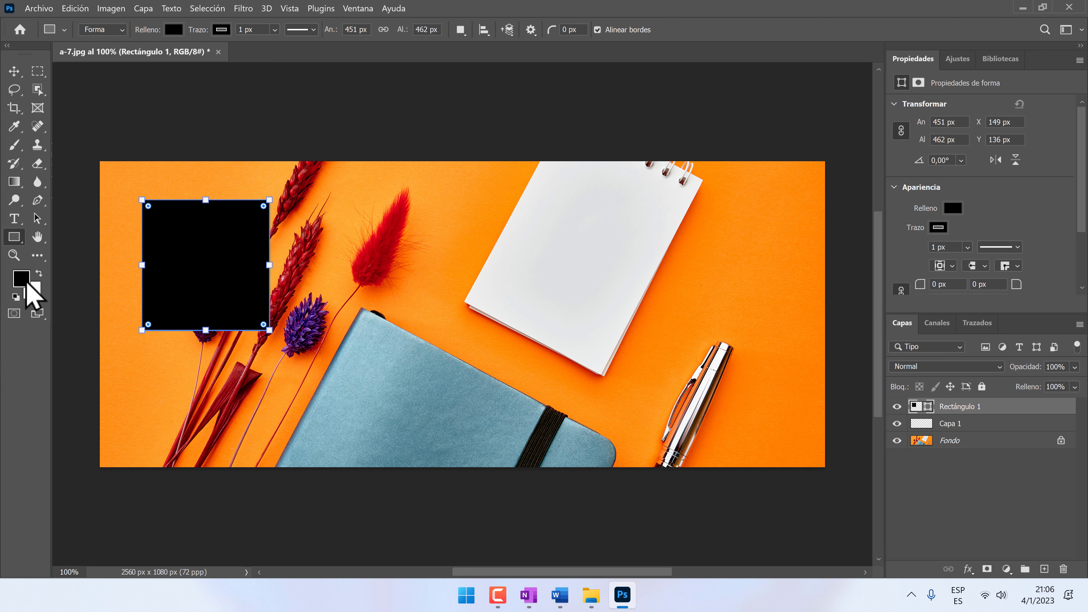
Draw a black triangle about 331 × 508 px over the blue notebook and a five-sided polygon about 368 × 341 px above the pen
{"action": "right_click", "coordinate": [18, 242]}
{"action": "left_click", "coordinate": [91, 262]}
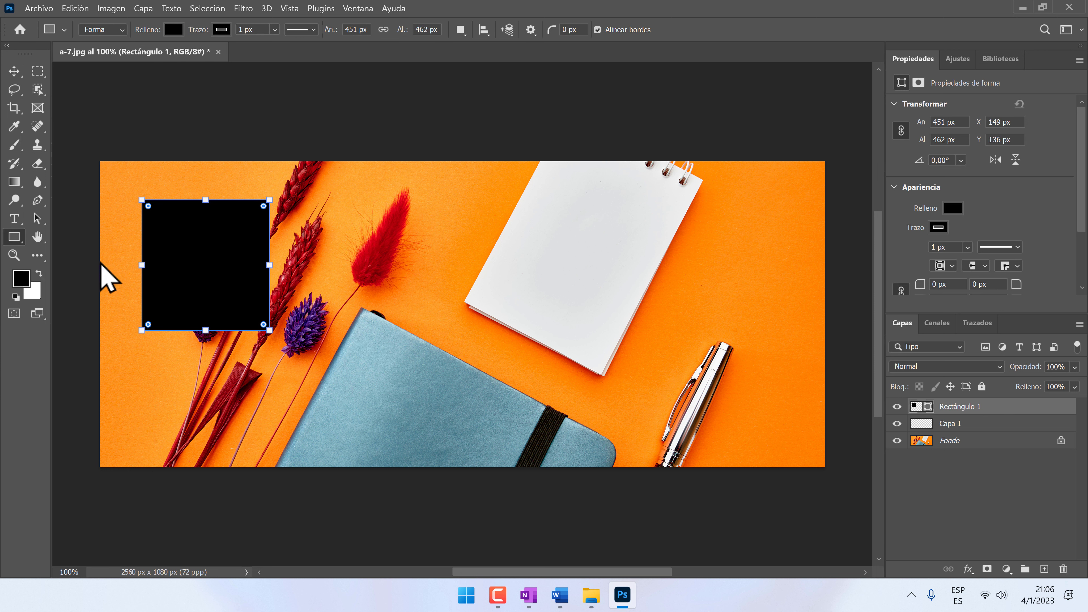
{"action": "left_click_drag", "start_coordinate": [343, 278], "coordinate": [436, 421]}
{"action": "right_click", "coordinate": [17, 240]}
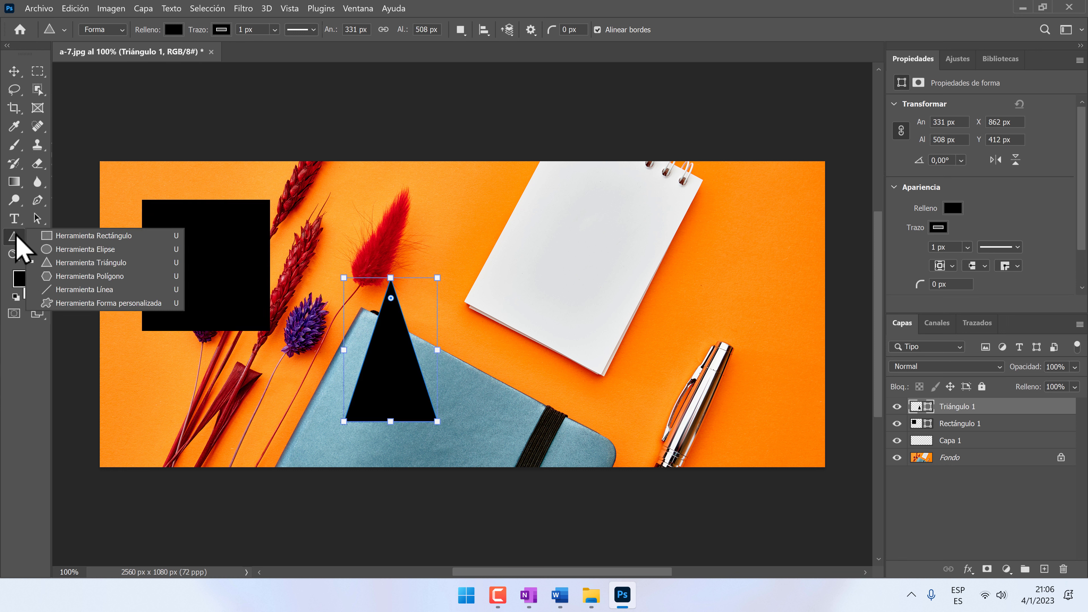
{"action": "left_click", "coordinate": [91, 278]}
{"action": "left_click_drag", "start_coordinate": [628, 257], "coordinate": [731, 352]}
Set the polygon's fill to green from the RGB swatches
{"action": "left_click", "coordinate": [953, 210]}
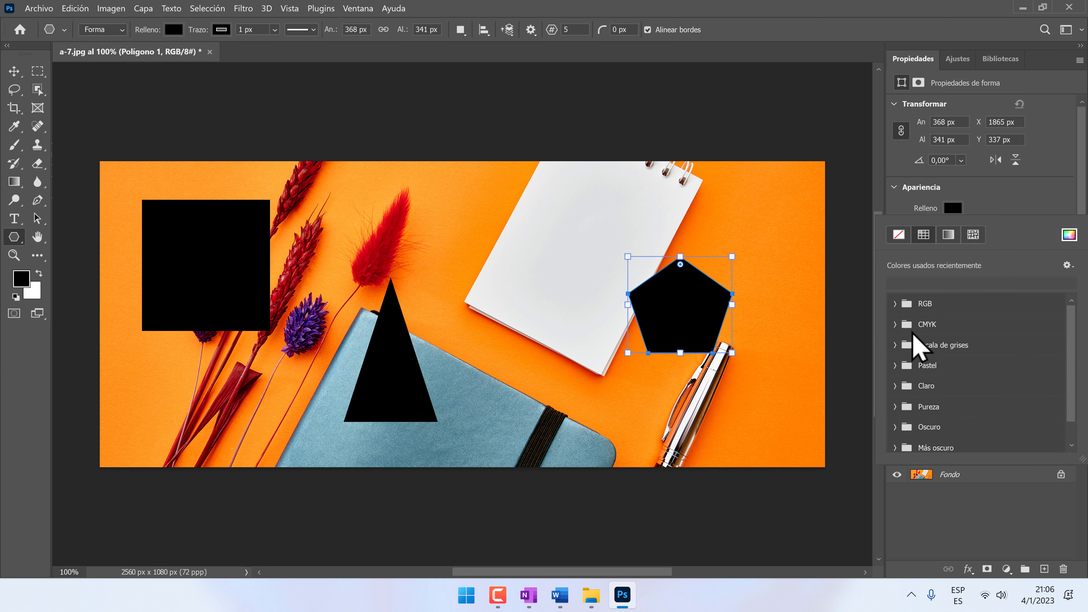
{"action": "left_click", "coordinate": [895, 304]}
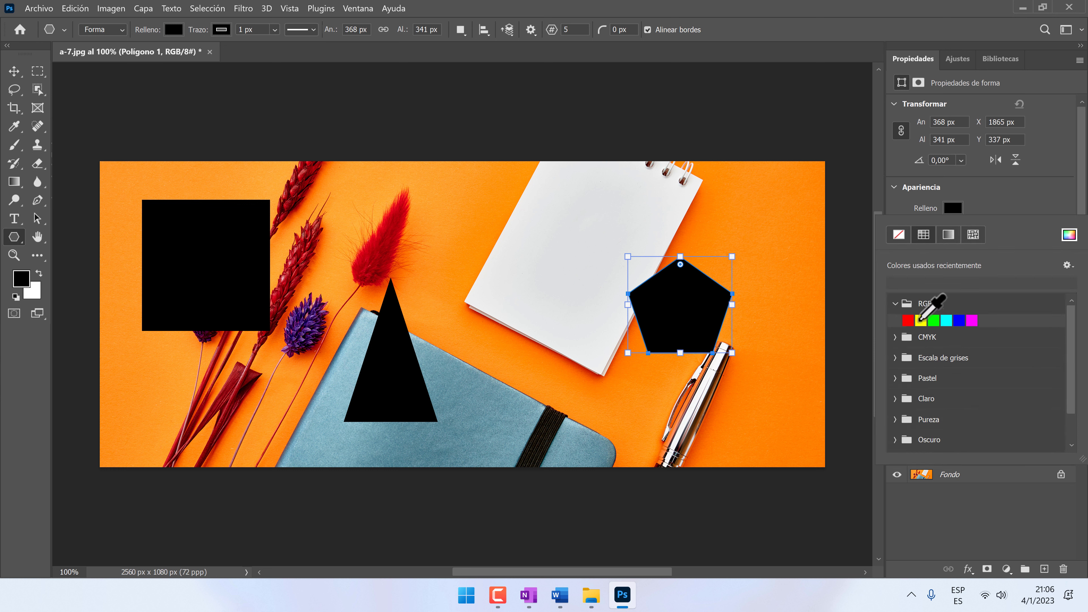
{"action": "left_click", "coordinate": [933, 320]}
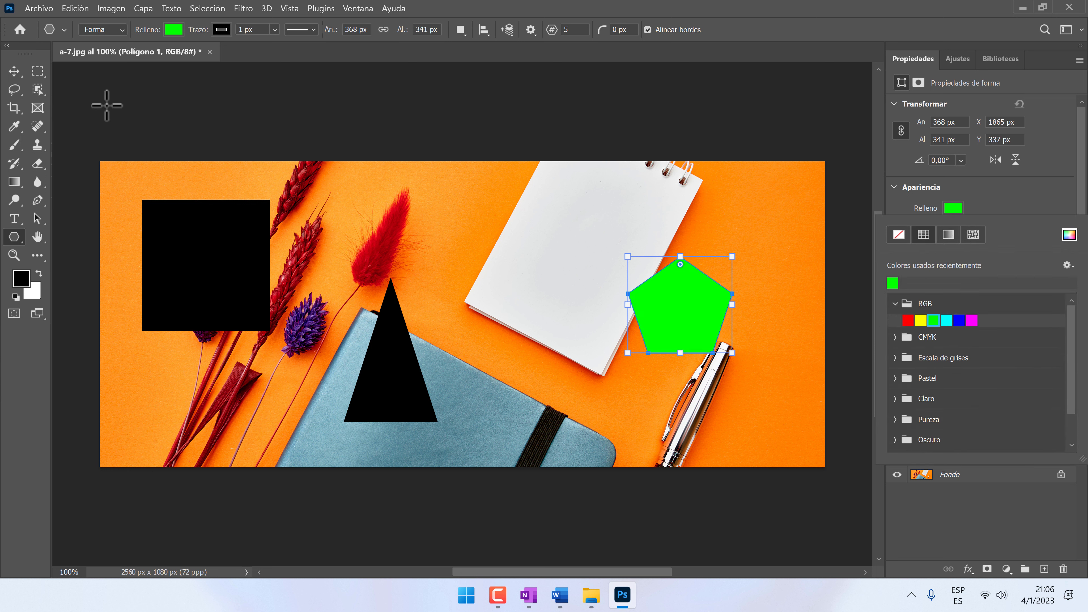
Select the black triangle and set its fill to yellow from the RGB swatches
{"action": "left_click", "coordinate": [14, 71]}
{"action": "left_click", "coordinate": [400, 388]}
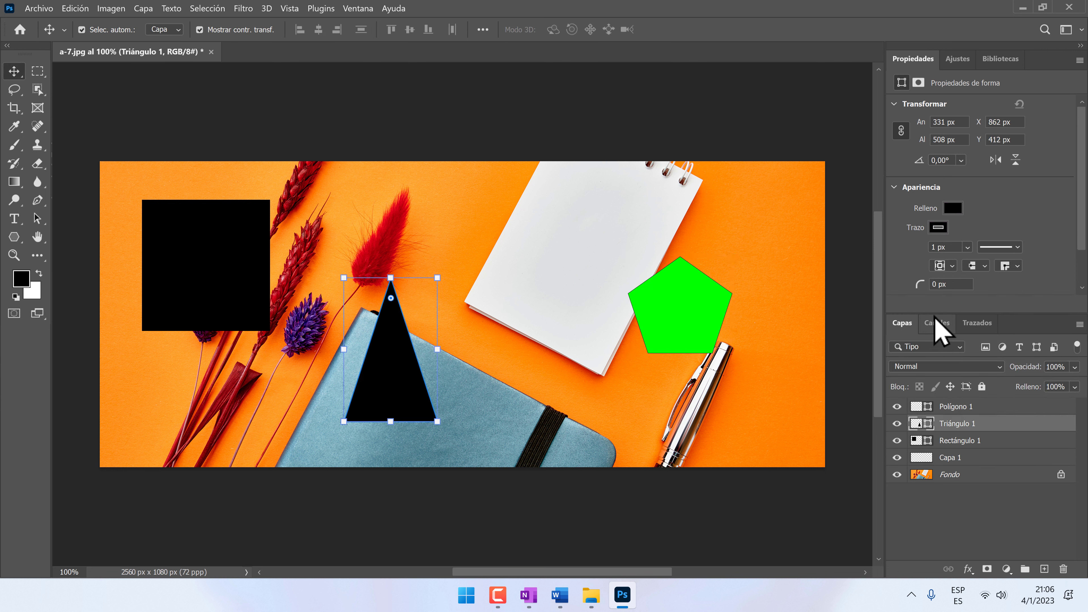
{"action": "left_click", "coordinate": [952, 209]}
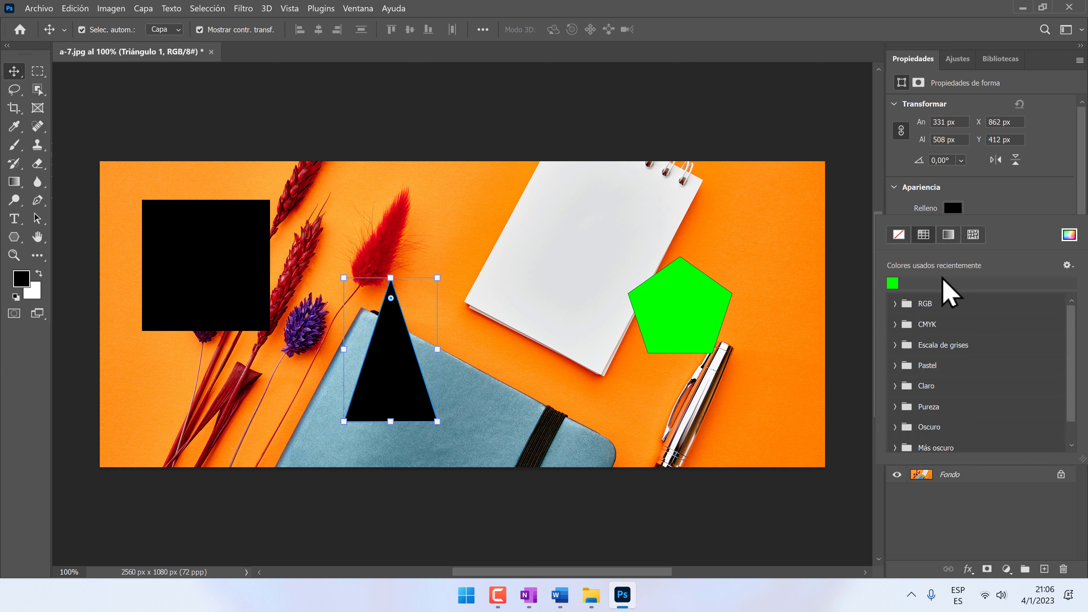
{"action": "left_click", "coordinate": [894, 305]}
{"action": "left_click", "coordinate": [919, 320]}
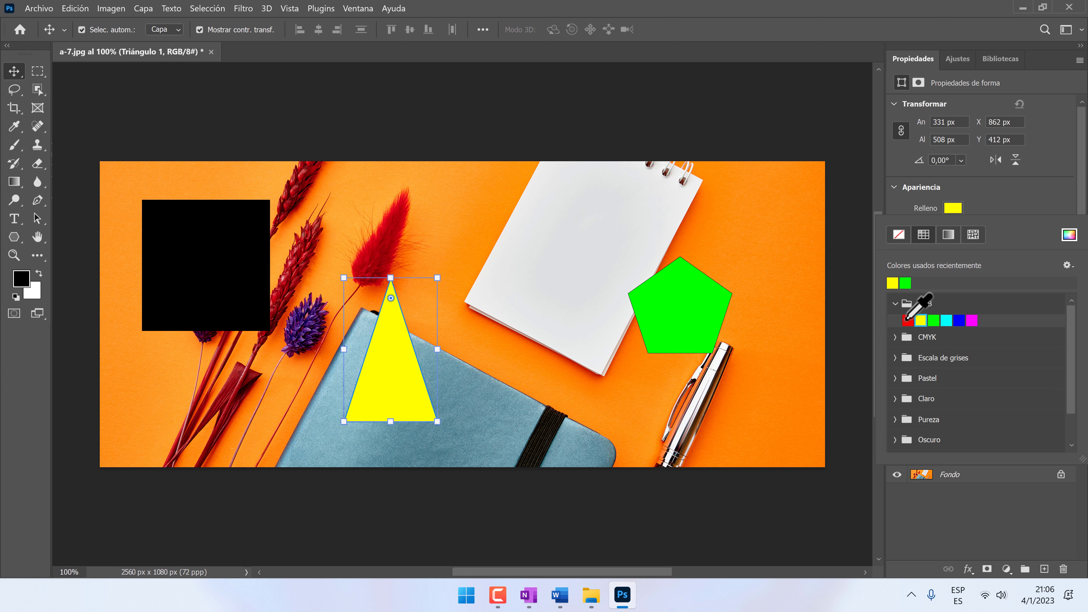
Move the rectangle down to Y 181 px, the triangle right and down, the pentagon to X 2102, Y 181 px, and select all three shapes
{"action": "left_click", "coordinate": [13, 70]}
{"action": "mouse_move", "coordinate": [182, 243]}
{"action": "left_mouse_down"}
{"action": "mouse_move", "coordinate": [192, 270]}
{"action": "mouse_move", "coordinate": [189, 254]}
{"action": "left_mouse_up"}
{"action": "left_click_drag", "start_coordinate": [409, 354], "coordinate": [467, 370]}
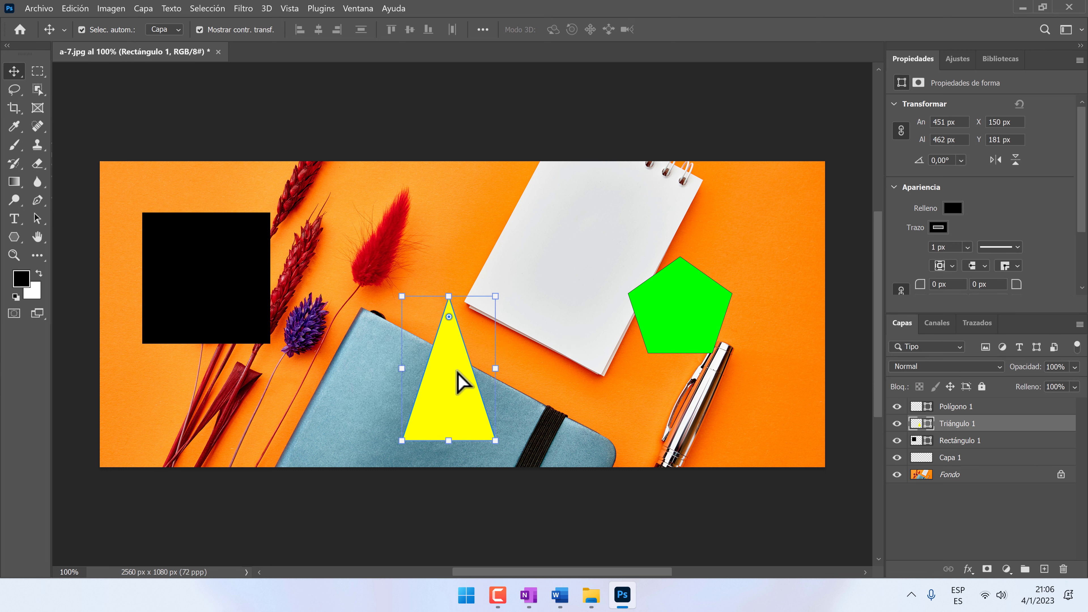
{"action": "left_click_drag", "start_coordinate": [702, 340], "coordinate": [764, 274]}
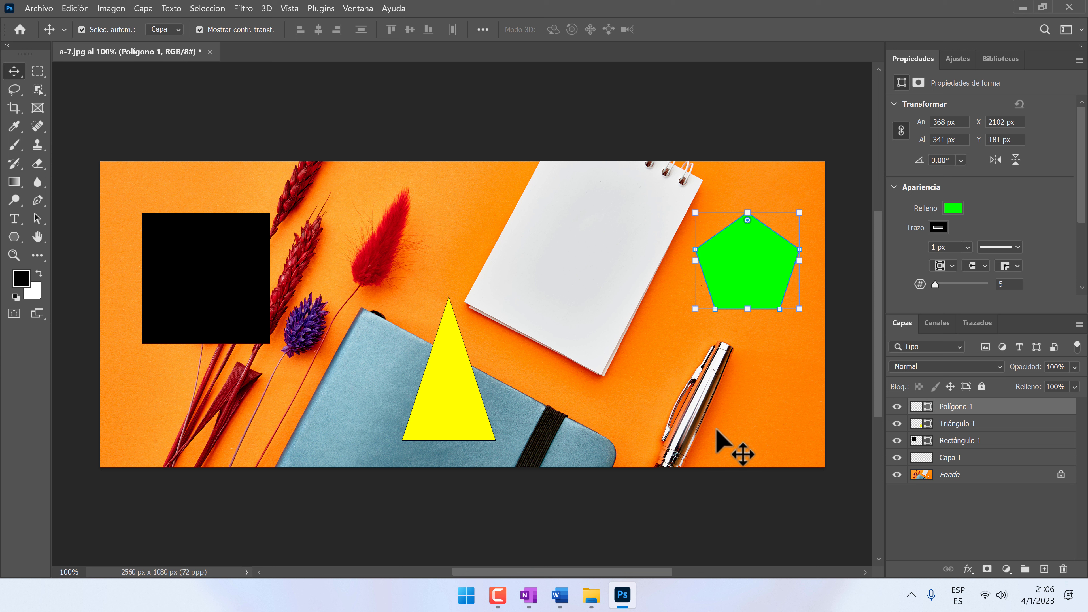
{"action": "left_click", "coordinate": [134, 179]}
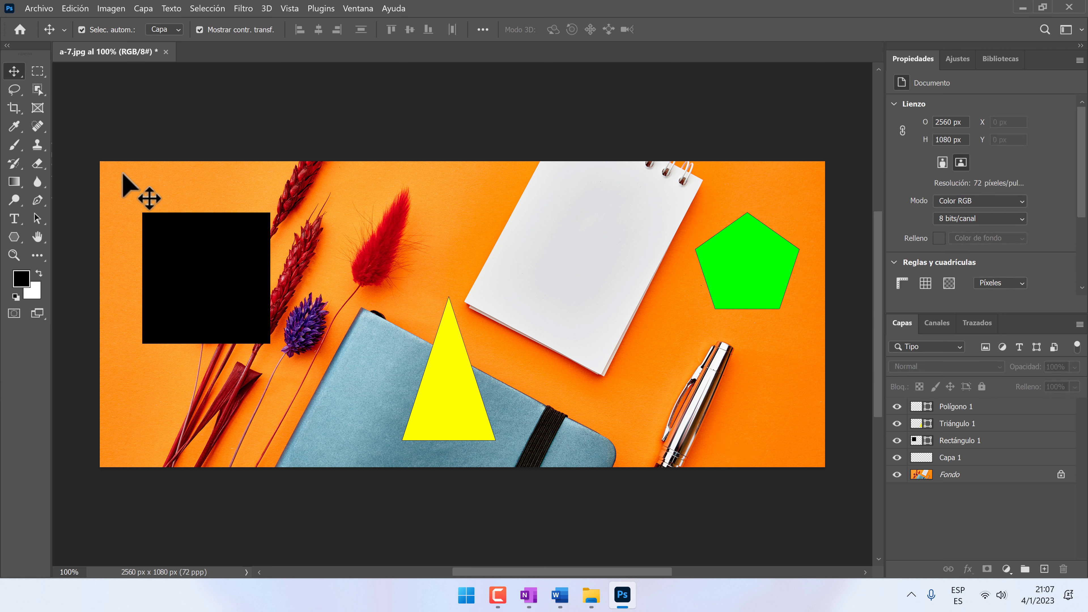
{"action": "left_click_drag", "start_coordinate": [123, 174], "coordinate": [798, 461]}
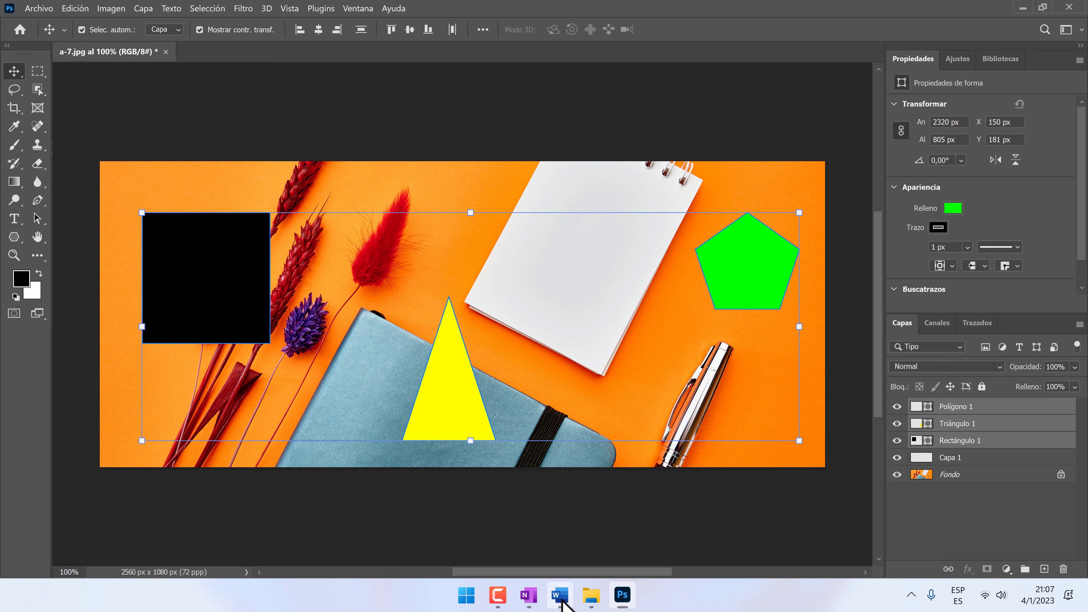
Switch to Word, select the document's first three paragraphs and clear the selection
{"action": "left_click", "coordinate": [560, 596]}
{"action": "left_click", "coordinate": [605, 394]}
{"action": "left_click_drag", "start_coordinate": [393, 324], "coordinate": [330, 202]}
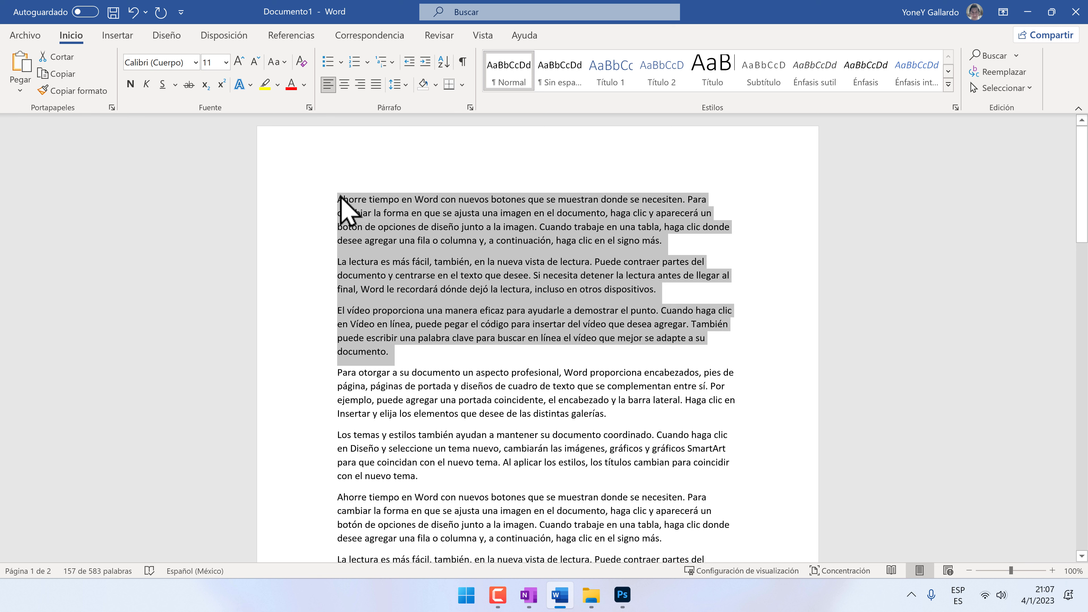
{"action": "left_click", "coordinate": [446, 366]}
{"action": "scroll", "coordinate": [478, 410], "scroll_direction": "down", "scroll_amount": 1}
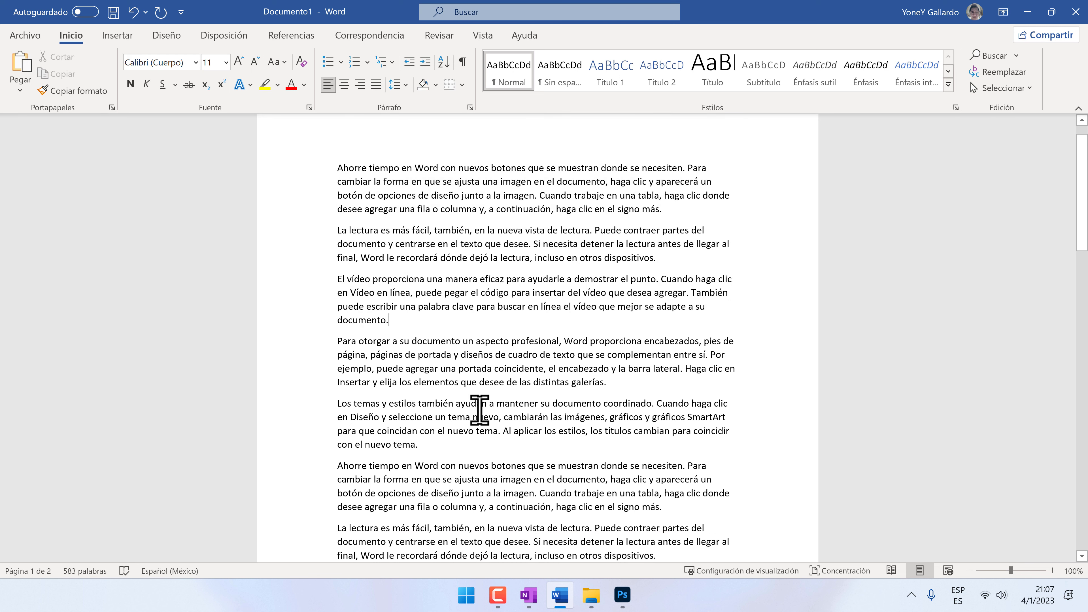
Switch from Word to Photoshop and File Explorer, and minimize Photoshop to leave the Imágenes window in front
{"action": "left_click", "coordinate": [629, 600]}
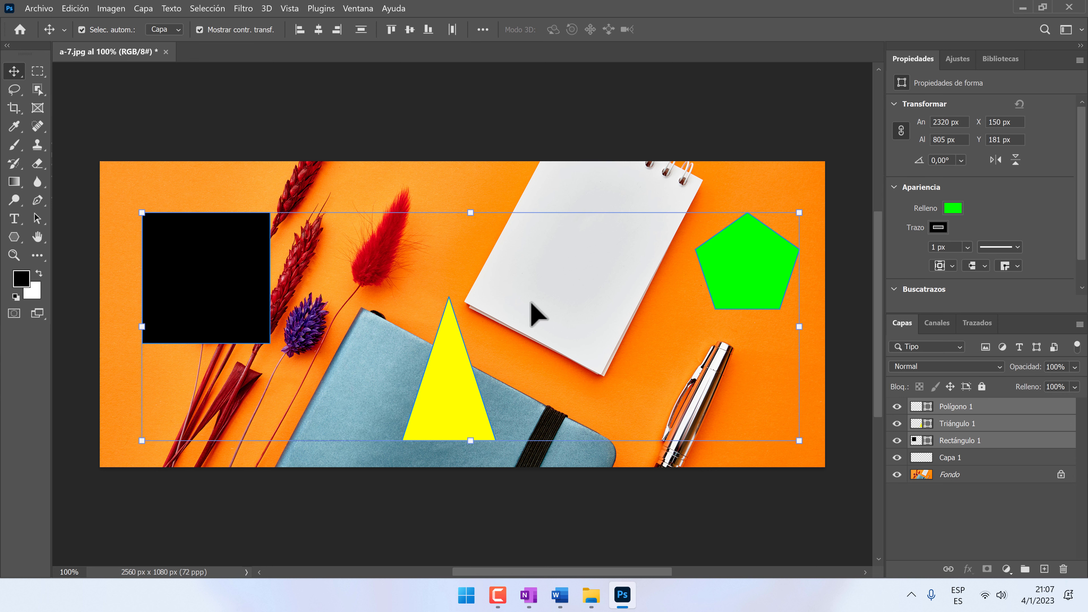
{"action": "left_click", "coordinate": [591, 596]}
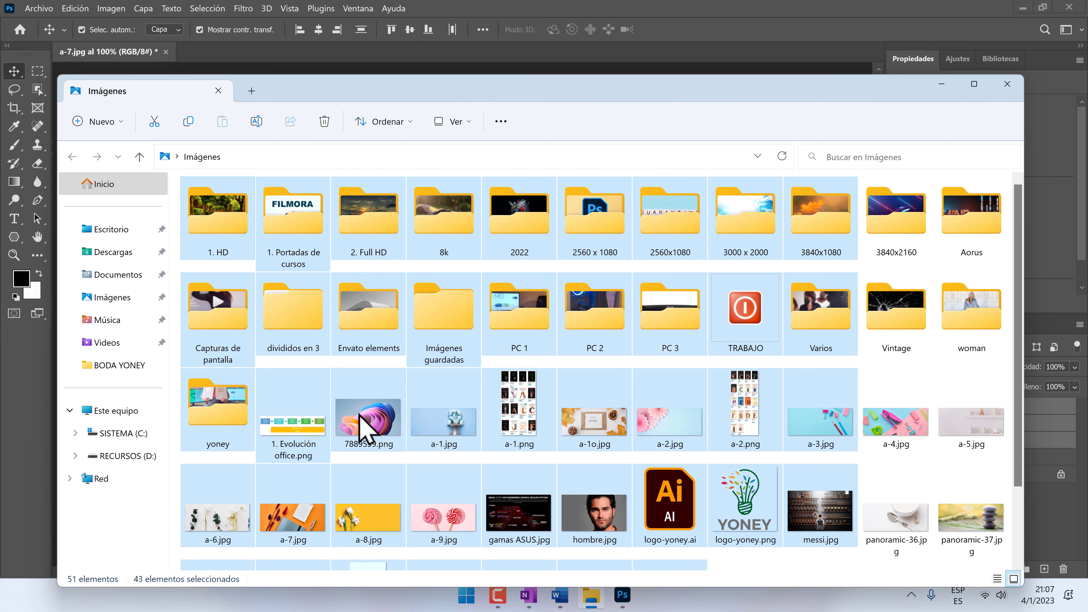
{"action": "left_click", "coordinate": [696, 19]}
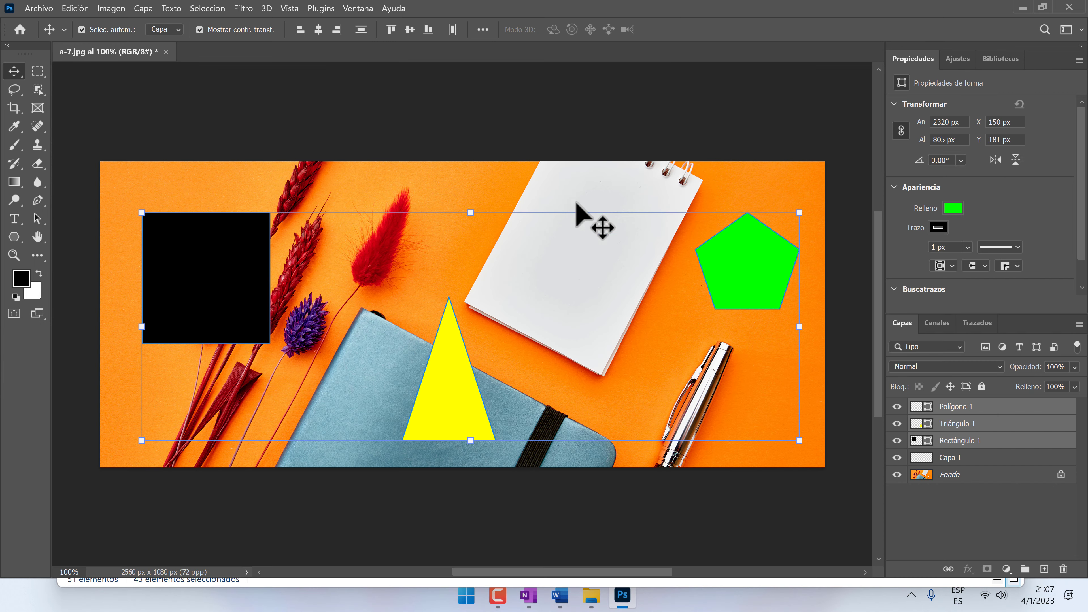
{"action": "left_click", "coordinate": [1022, 8]}
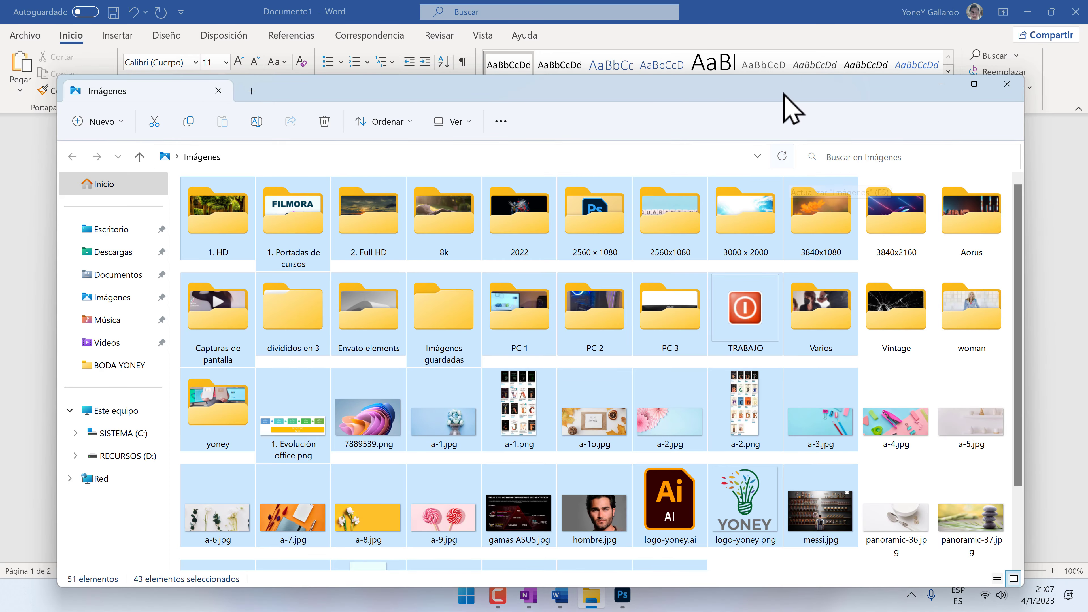
Clear the file selection in Imágenes, select Windows 11.jpeg and maximize the folder window
{"action": "left_click", "coordinate": [679, 326]}
{"action": "scroll", "coordinate": [677, 324], "scroll_direction": "down", "scroll_amount": 2}
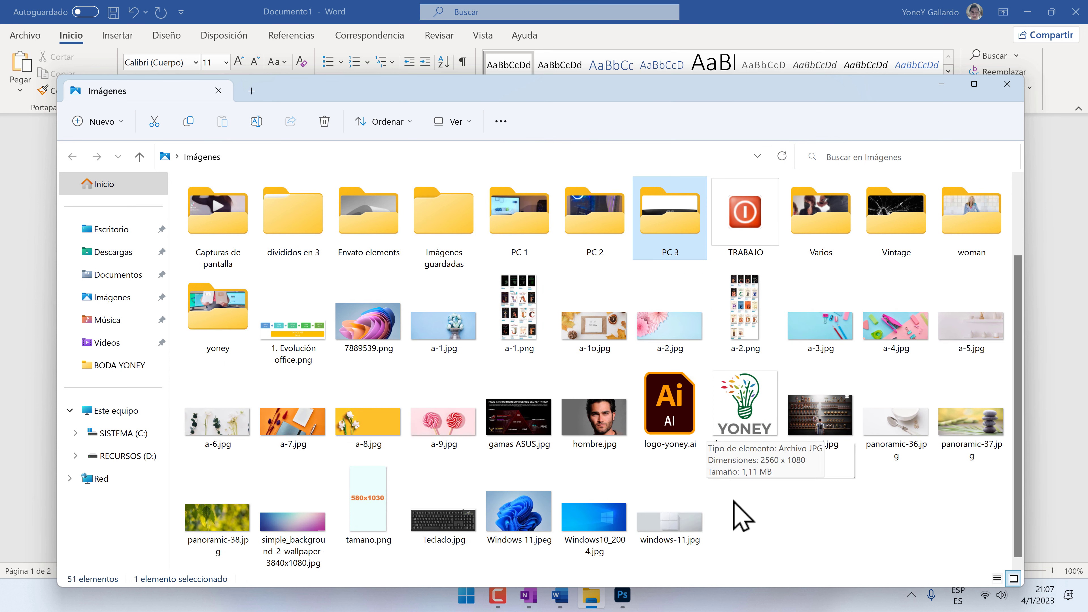
{"action": "left_click", "coordinate": [766, 548]}
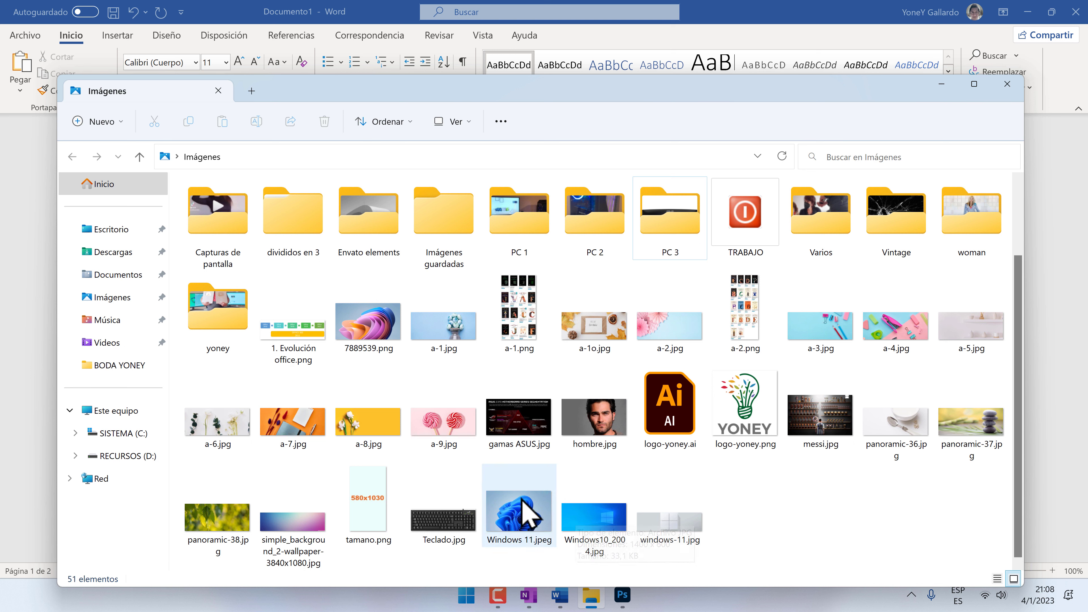
{"action": "left_click", "coordinate": [522, 512]}
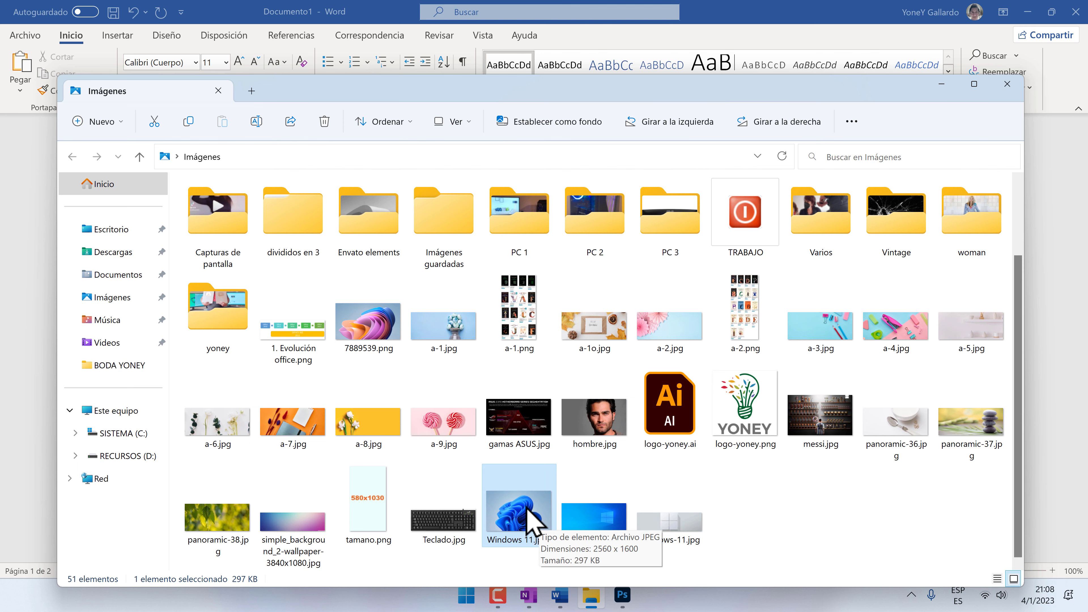
{"action": "left_click", "coordinate": [974, 83]}
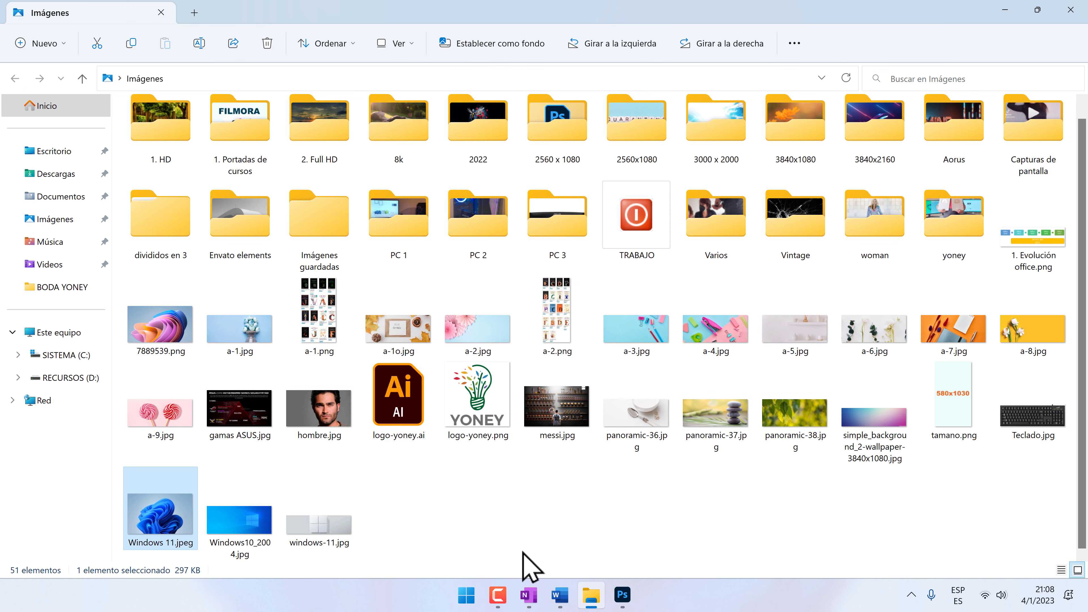
Open Teclado.jpg, enlarge it to 214 % to examine the keyboard's keys, and close the image viewer
{"action": "left_click", "coordinate": [1036, 417]}
{"action": "double_click", "coordinate": [1042, 430]}
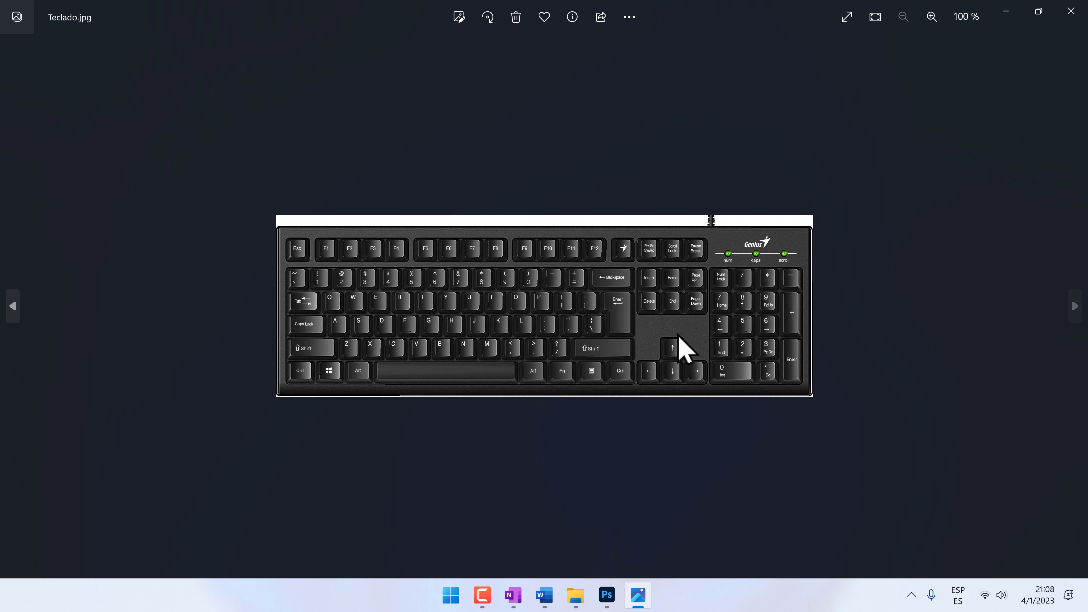
{"action": "scroll", "coordinate": [660, 319], "scroll_direction": "up", "scroll_amount": 4}
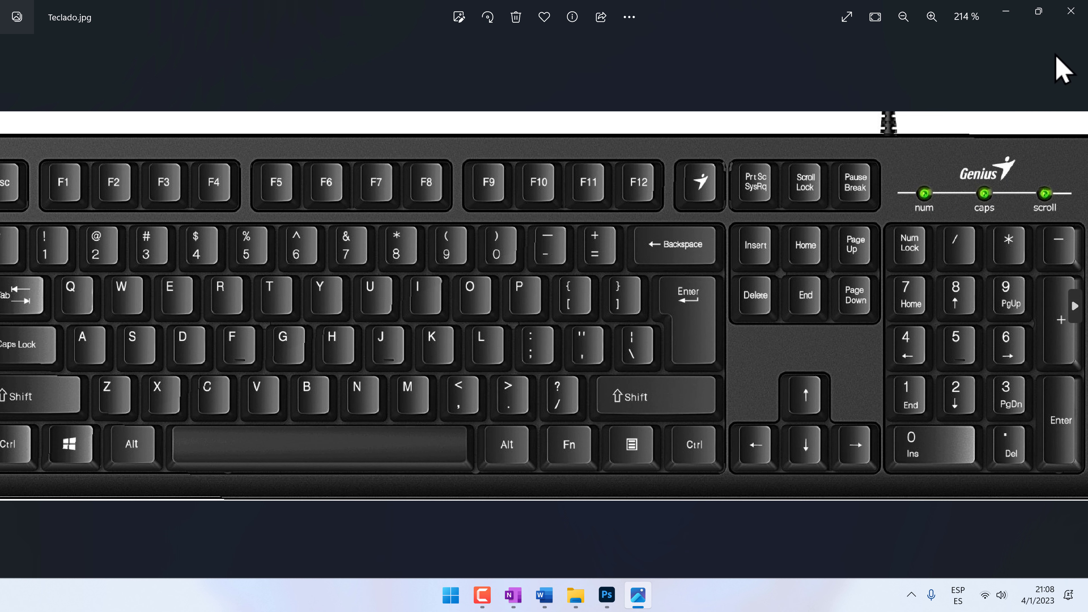
{"action": "left_click", "coordinate": [1071, 11]}
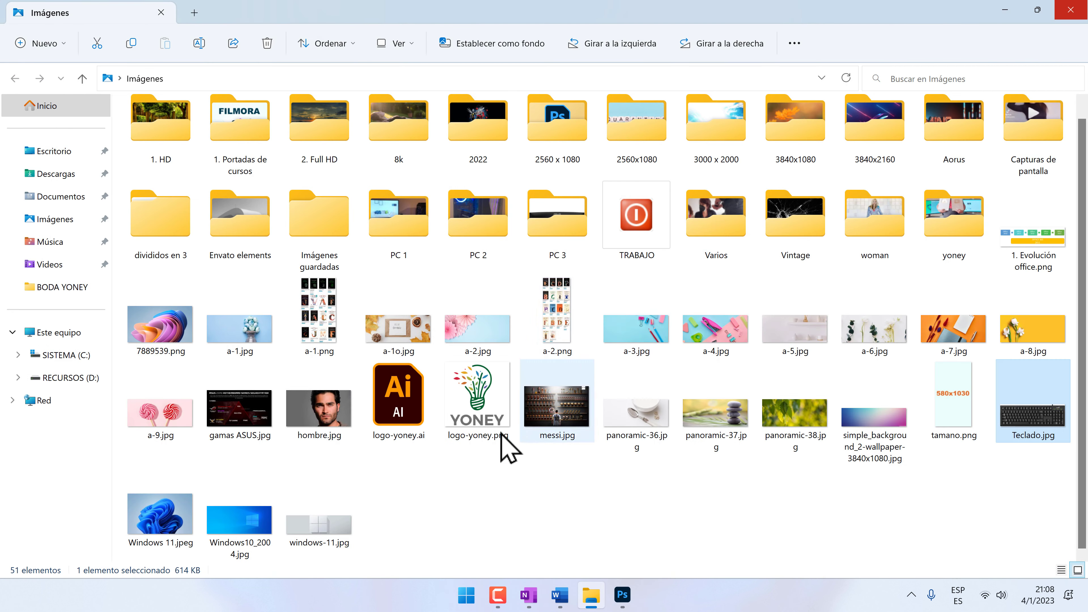
Delete Windows 11.jpeg from the Imágenes folder, undo the deletion and select the file again
{"action": "left_click", "coordinate": [149, 506]}
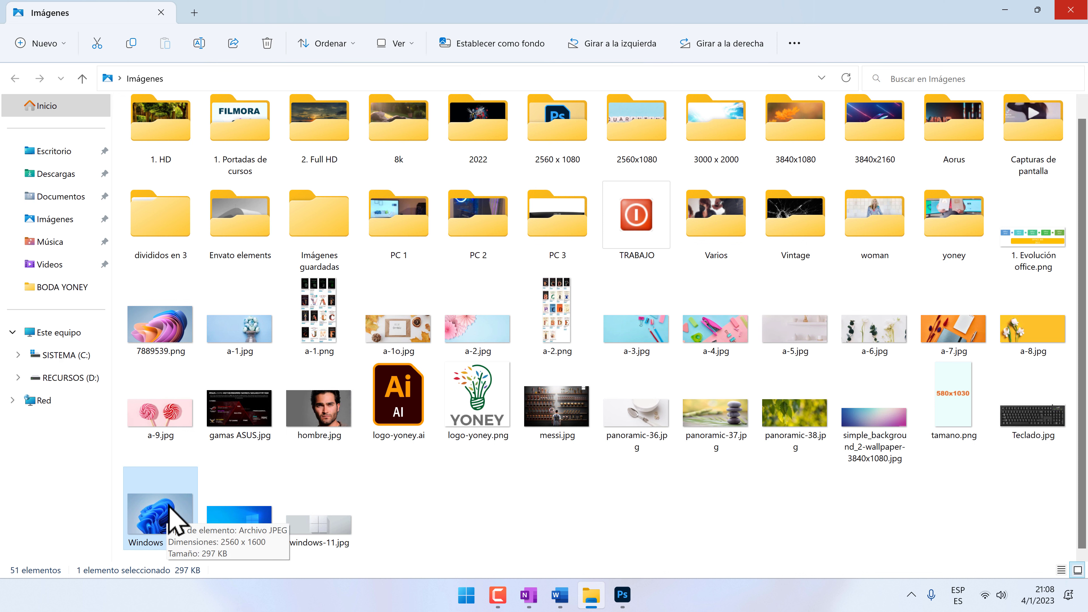
{"action": "key", "text": "Delete"}
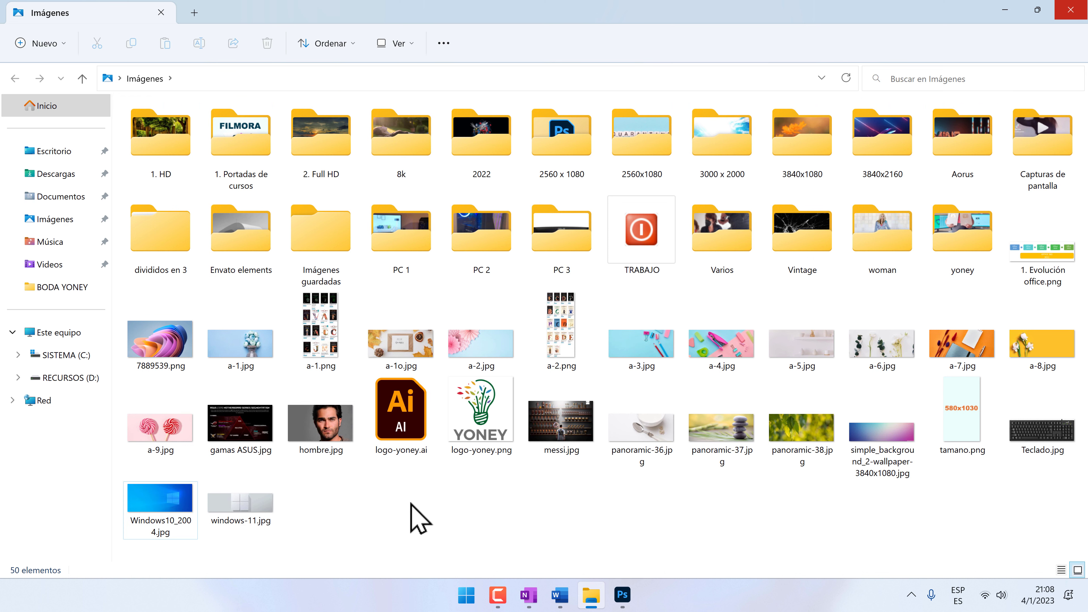
{"action": "key", "text": "ctrl+z"}
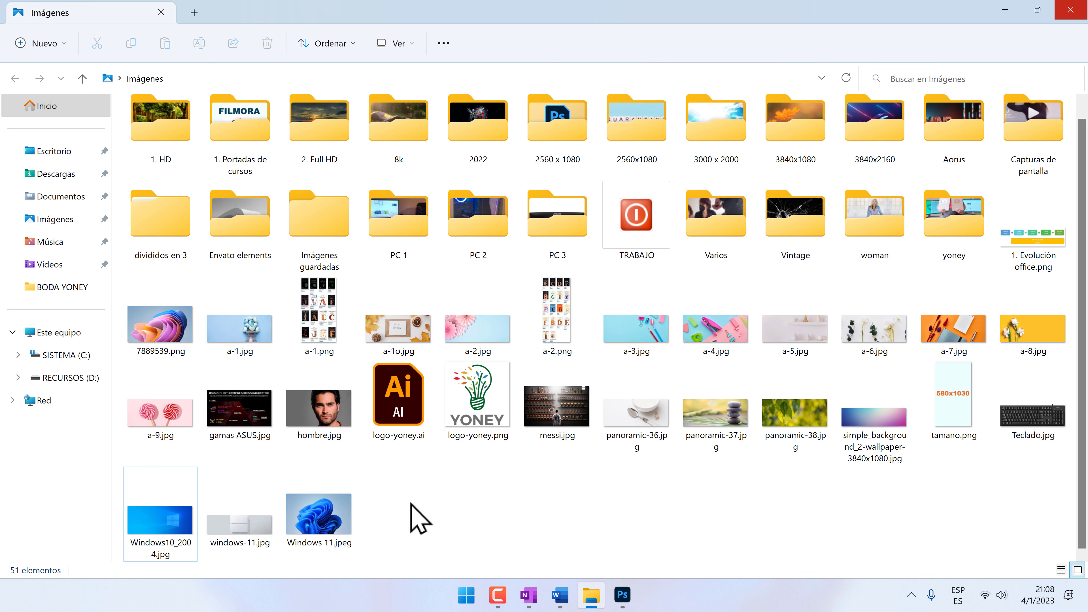
{"action": "left_click", "coordinate": [325, 513]}
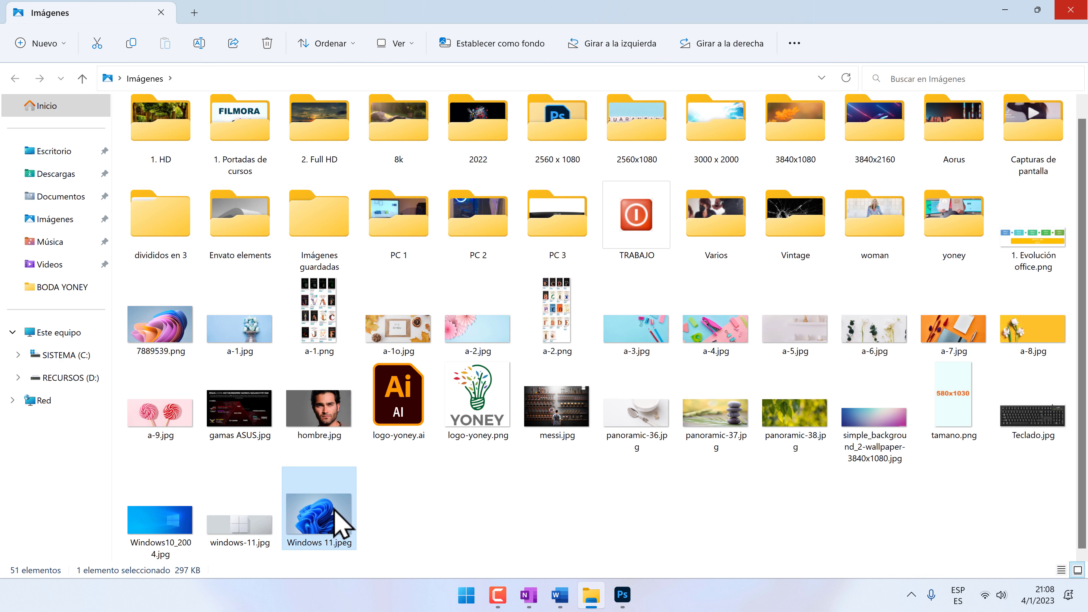
Switch to Word, delete the entire text of the document and undo the deletion
{"action": "left_click", "coordinate": [560, 594]}
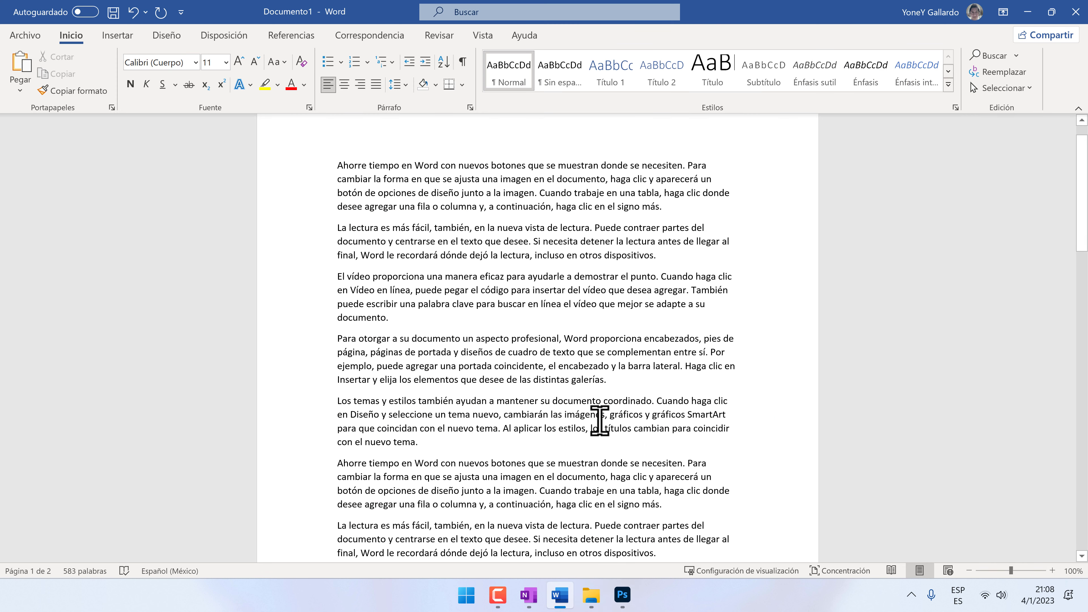
{"action": "scroll", "coordinate": [600, 419], "scroll_direction": "up", "scroll_amount": 1}
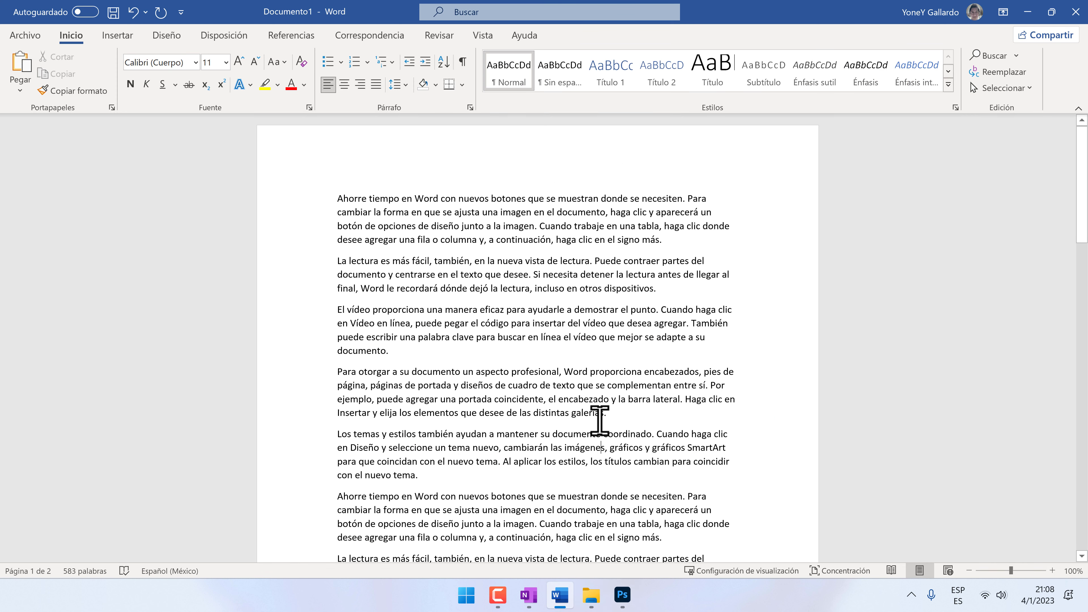
{"action": "key", "text": "ctrl+o"}
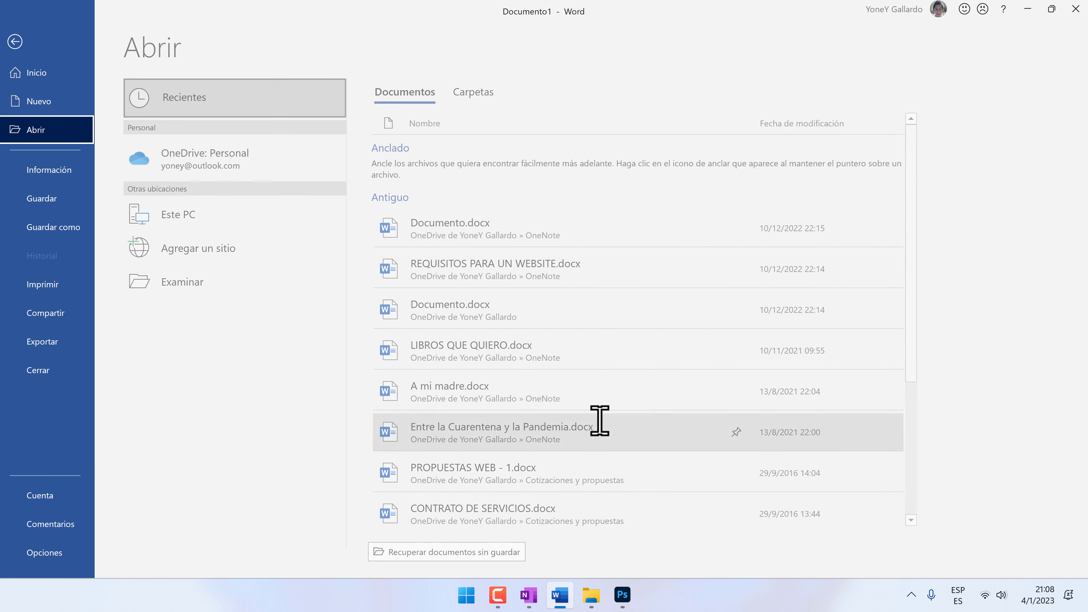
{"action": "key", "text": "Escape"}
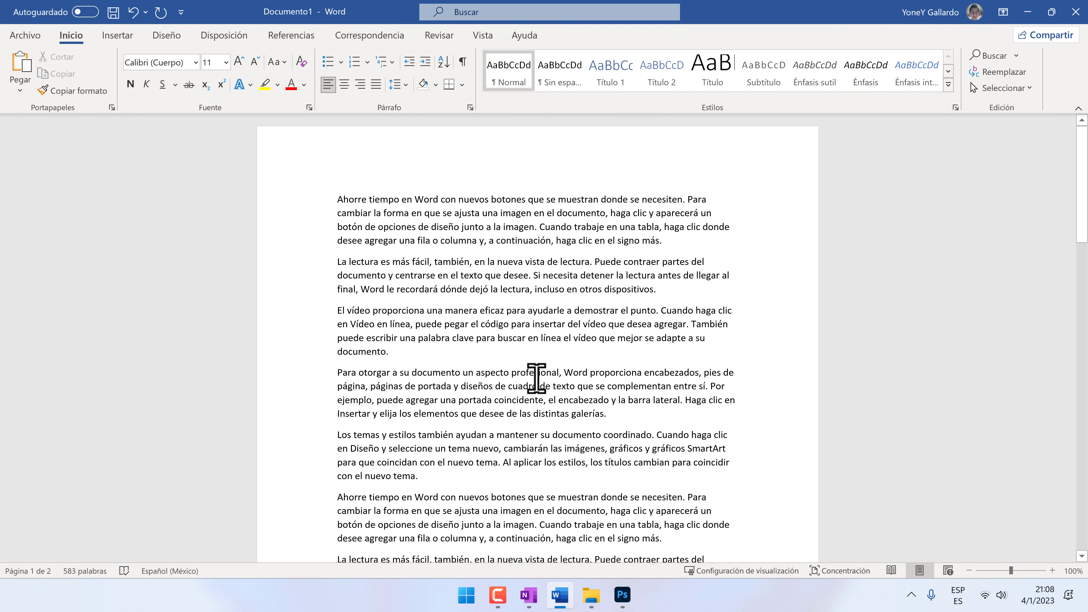
{"action": "key", "text": "ctrl+a"}
{"action": "key", "text": "Delete"}
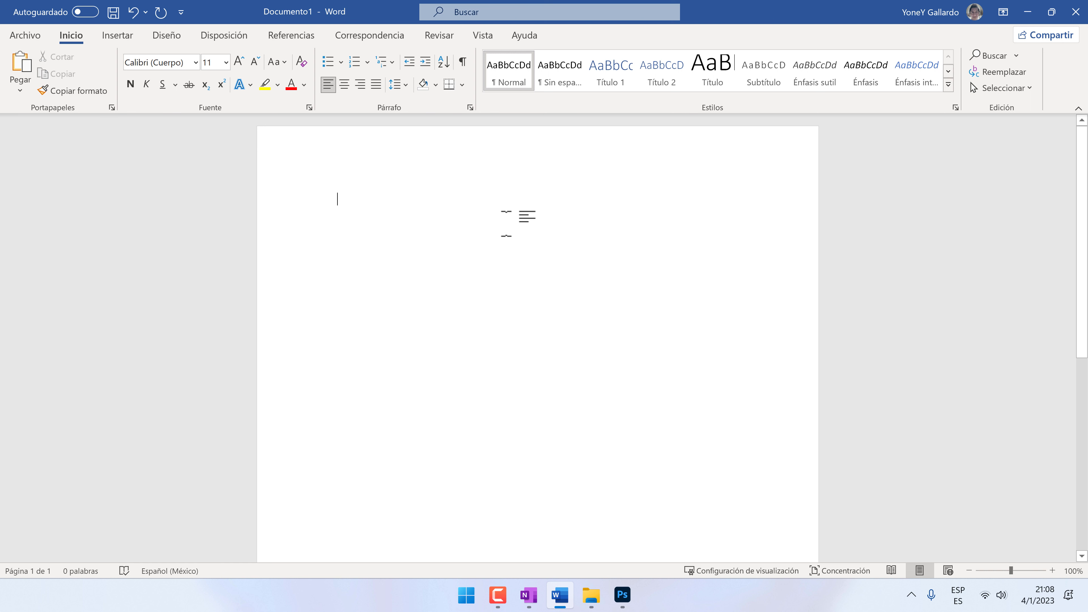
{"action": "key", "text": "ctrl+z"}
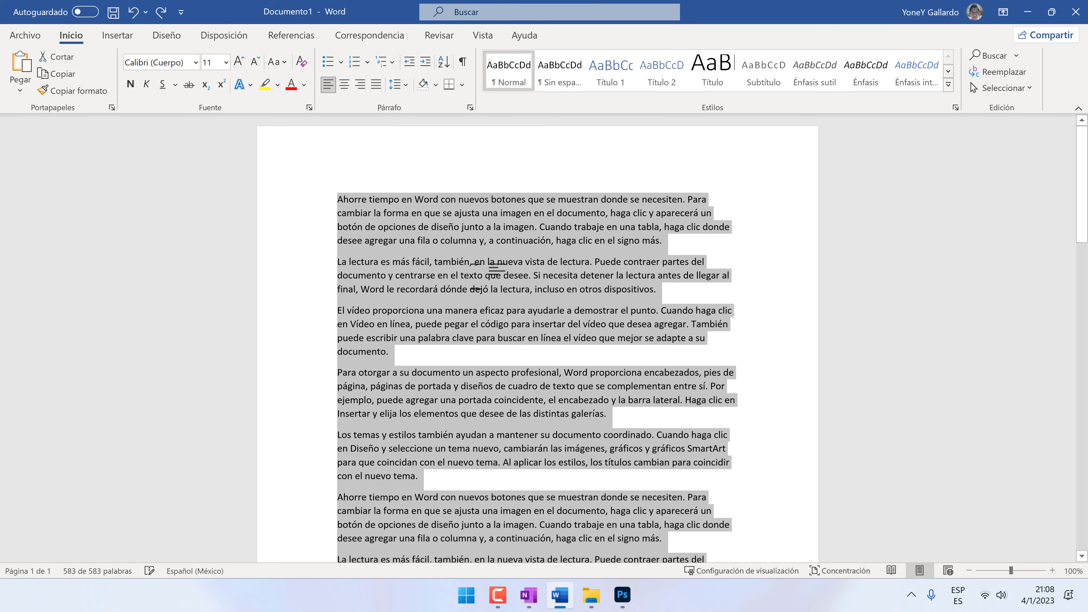
Switch to Photoshop, try to delete the three selected shapes and minimize the program
{"action": "left_click", "coordinate": [621, 595]}
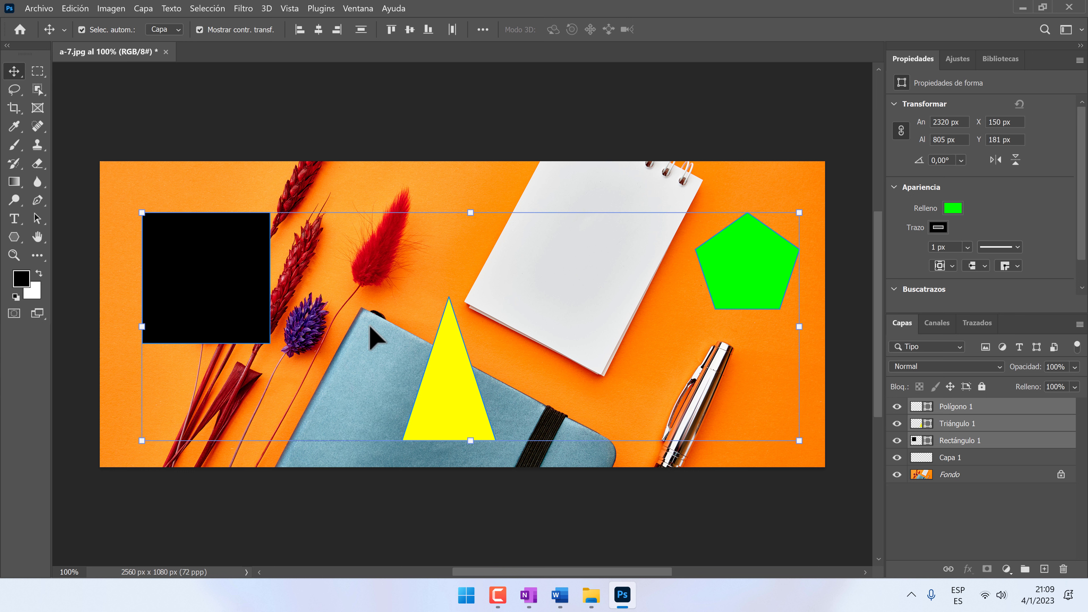
{"action": "key", "text": "Delete"}
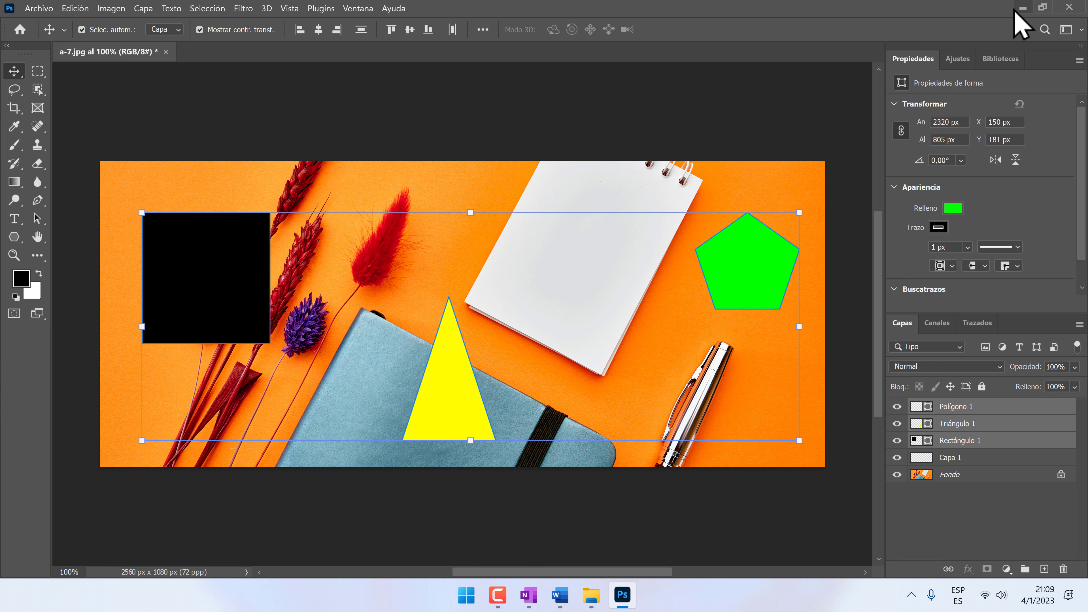
{"action": "left_click", "coordinate": [1022, 8]}
Select all the text in the Word document and switch back to Photoshop
{"action": "left_click", "coordinate": [787, 443]}
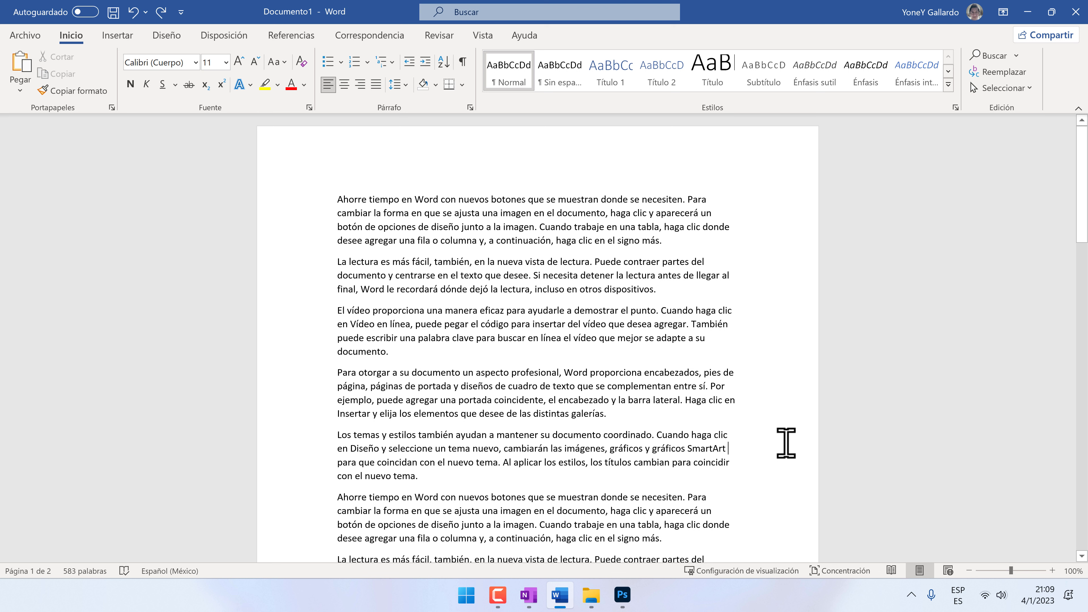
{"action": "left_click", "coordinate": [746, 390]}
{"action": "key", "text": "ctrl+e"}
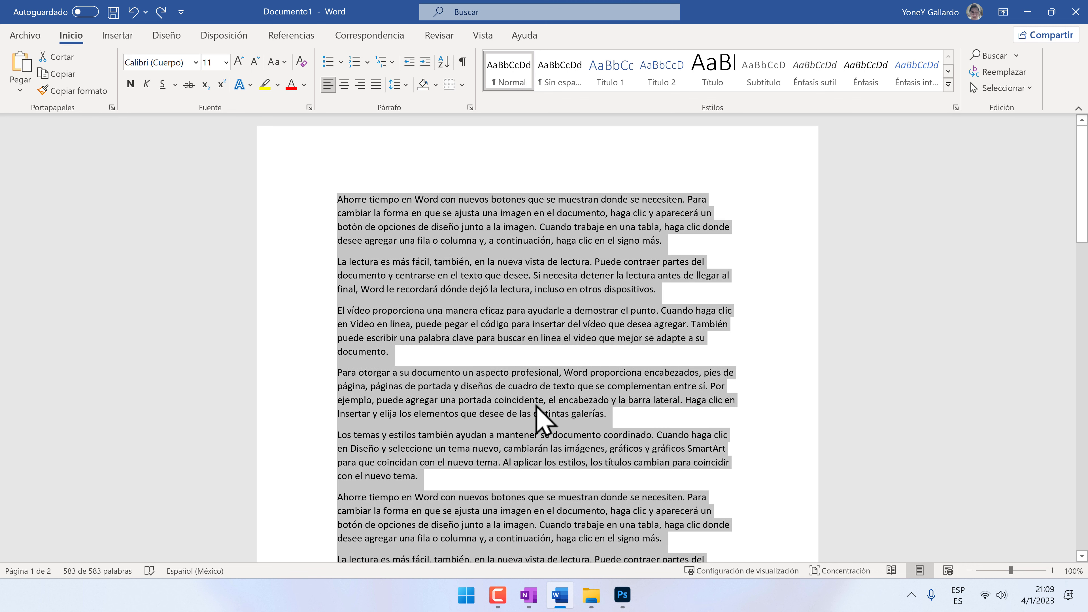
{"action": "scroll", "coordinate": [552, 429], "scroll_direction": "down", "scroll_amount": 3}
{"action": "left_click", "coordinate": [629, 595]}
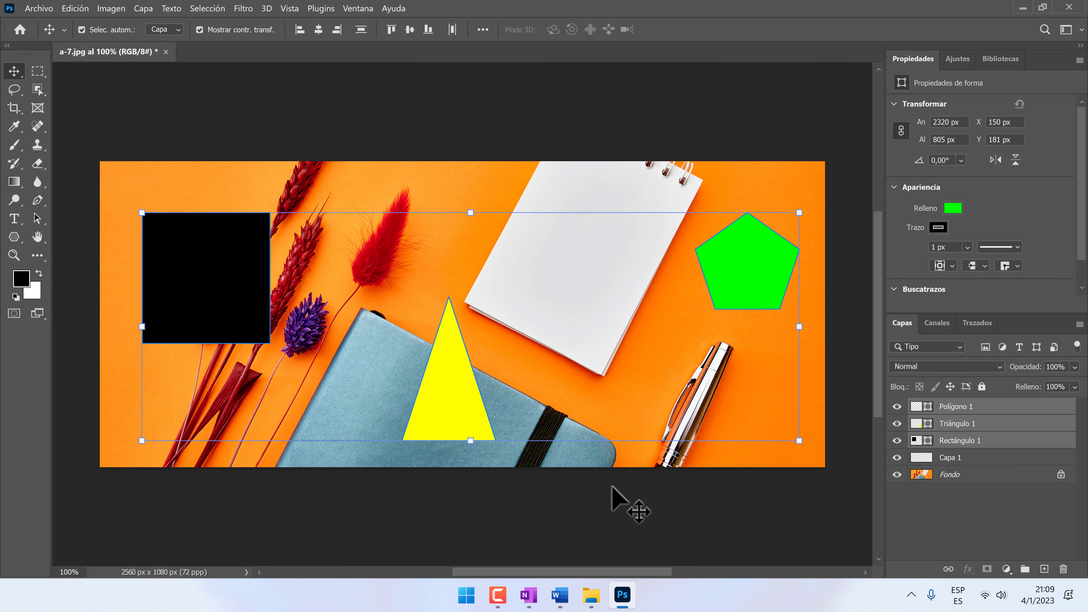
Deselect the three shapes, then select the entire canvas with no layer active and again with the black rectangle's layer active
{"action": "left_click", "coordinate": [626, 488]}
{"action": "key", "text": "ctrl"}
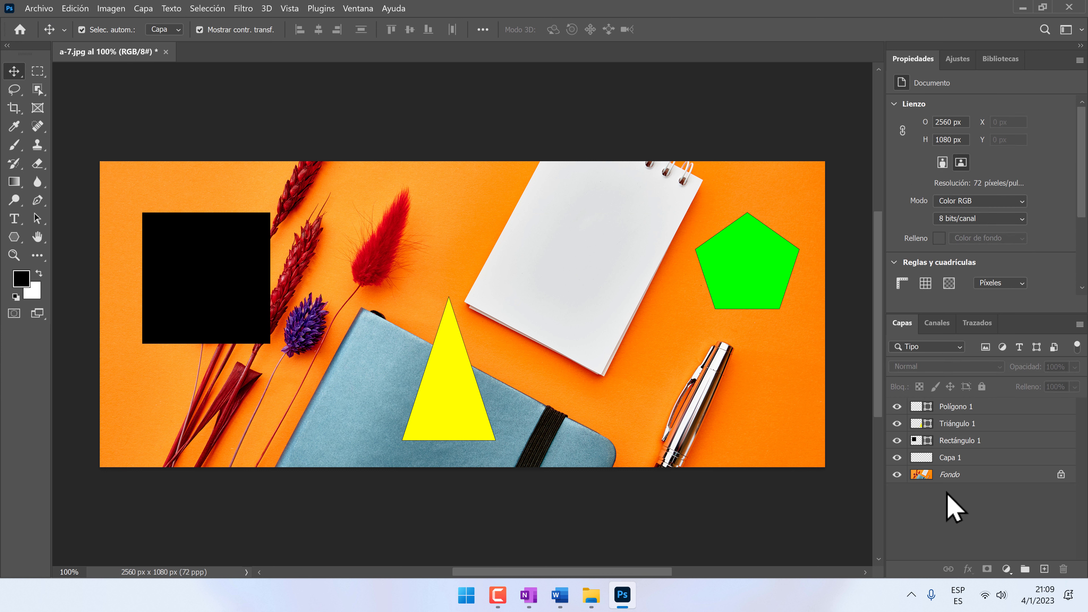
{"action": "key", "text": "ctrl+a"}
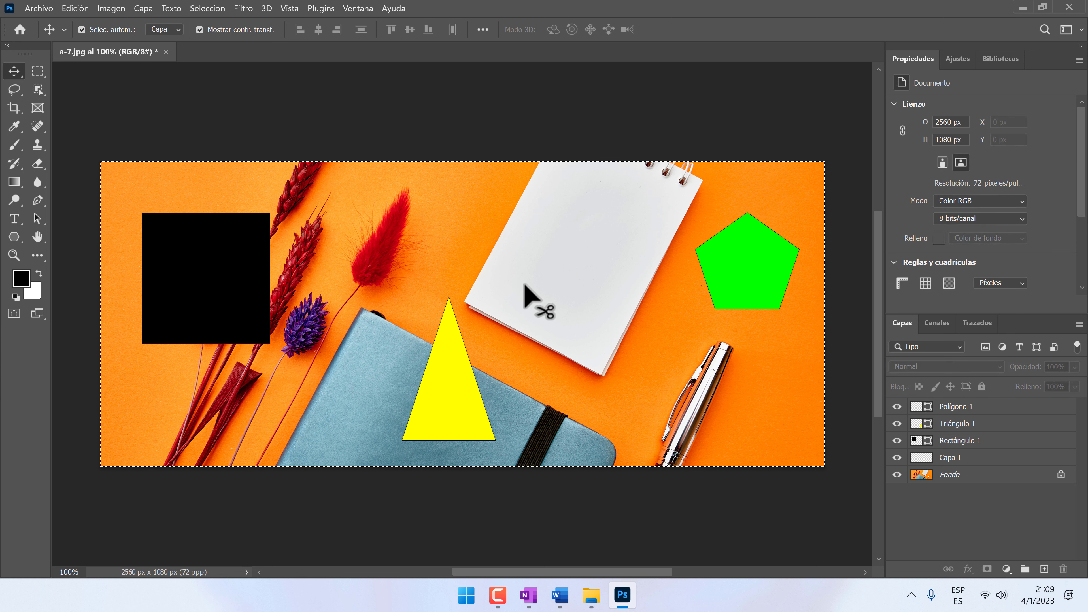
{"action": "key", "text": "ctrl+d"}
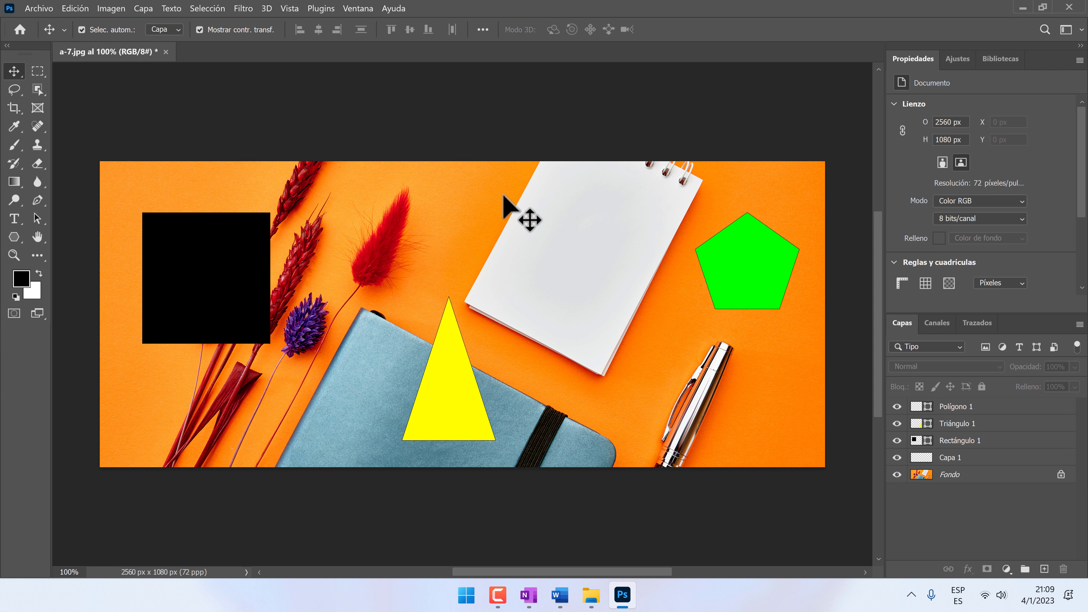
{"action": "left_click", "coordinate": [190, 240]}
{"action": "key", "text": "ctrl+a"}
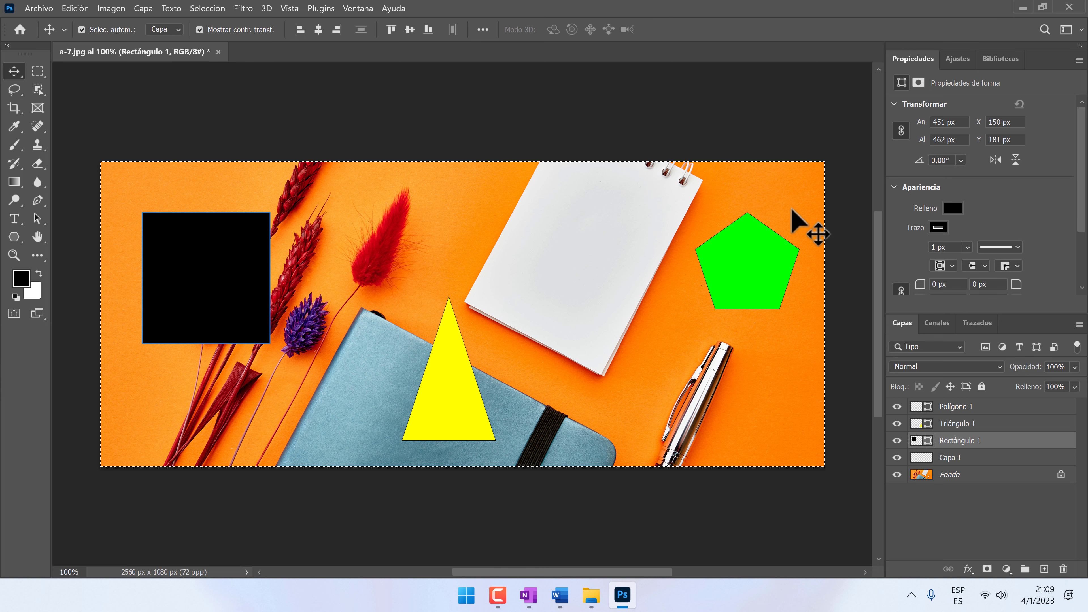
Switch to File Explorer and select every item in the Imágenes folder
{"action": "left_click", "coordinate": [591, 595]}
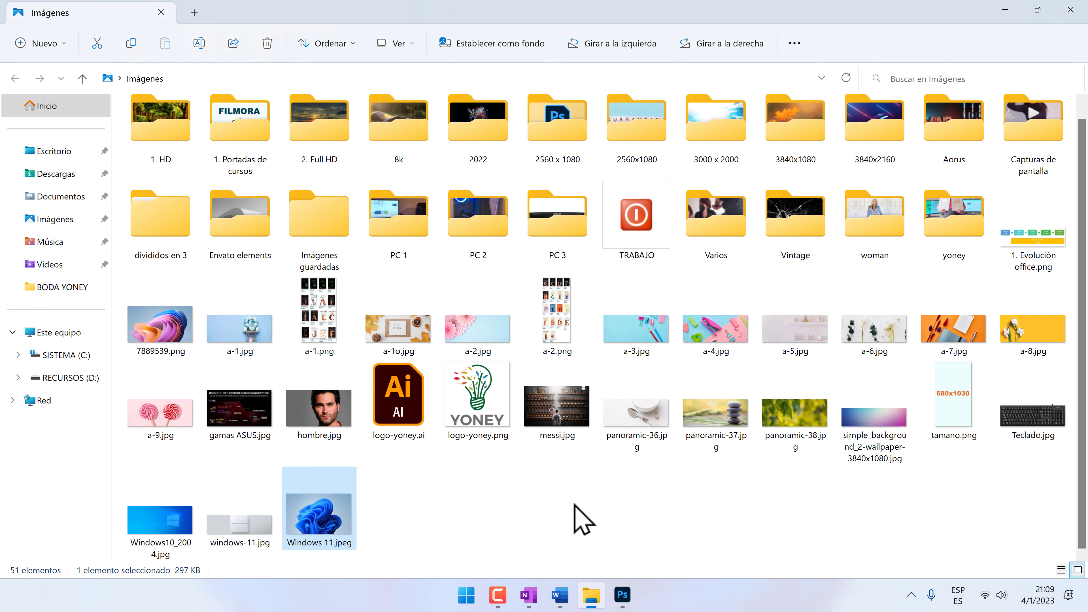
{"action": "left_click", "coordinate": [386, 229]}
{"action": "key", "text": "ctrl+a"}
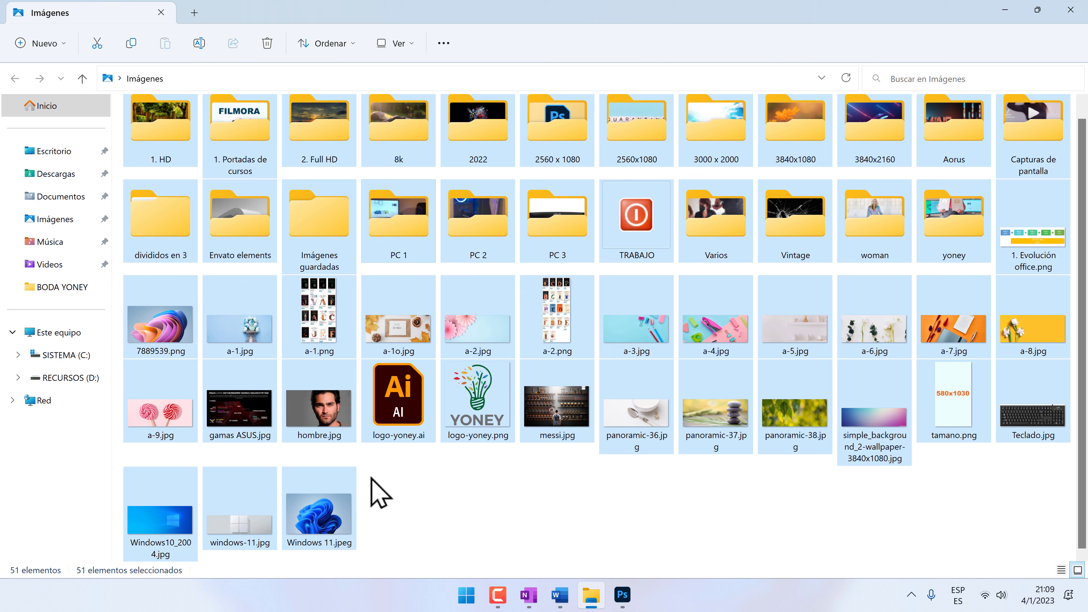
Switch to Word, deselect the text and write "Ctrl + A" a few lines below the last paragraph
{"action": "left_click", "coordinate": [558, 597]}
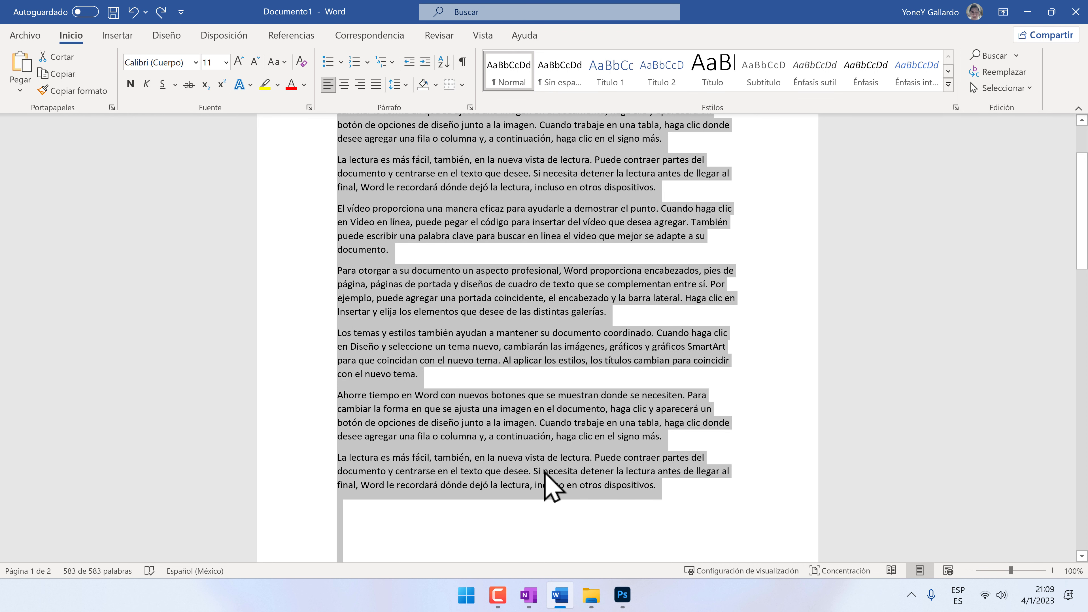
{"action": "left_click", "coordinate": [747, 488]}
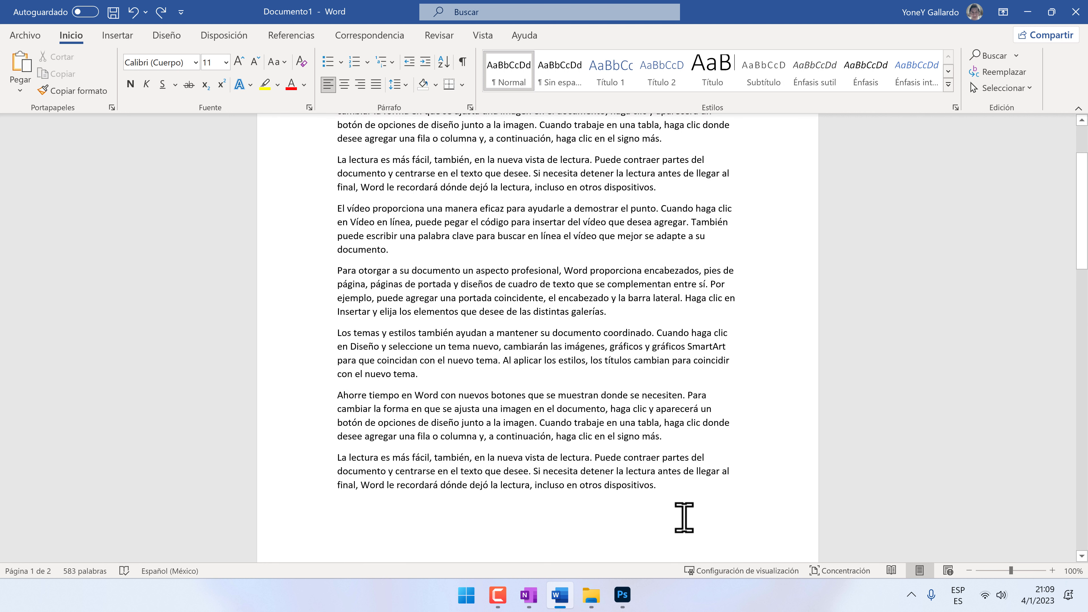
{"action": "key", "text": "Return"}
{"action": "key", "text": "Return"}
{"action": "key", "text": "Return"}
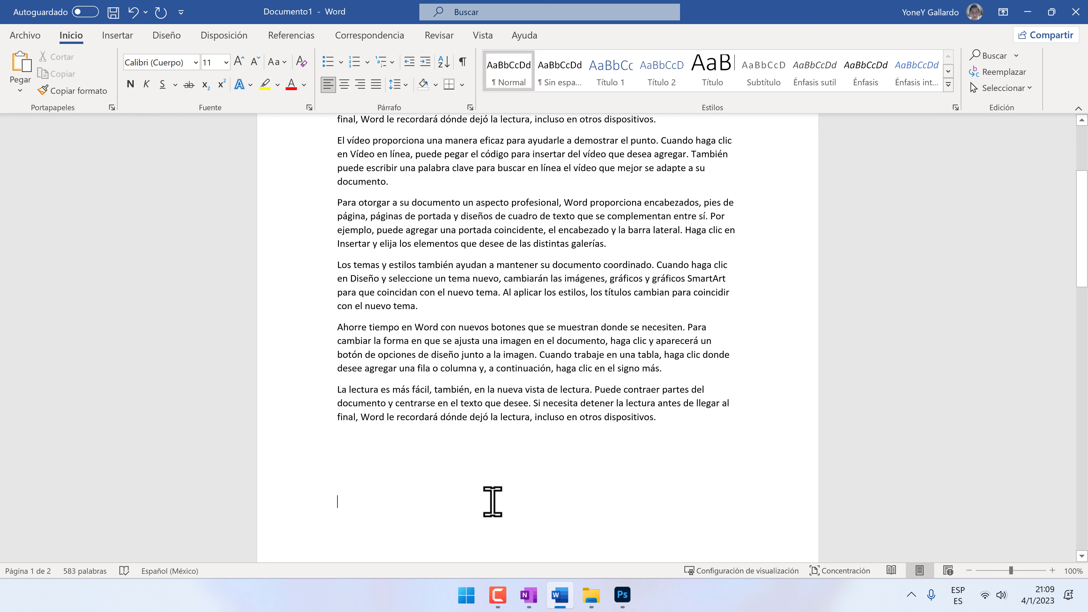
{"action": "scroll", "coordinate": [492, 501], "scroll_direction": "up", "scroll_amount": 9}
{"action": "type", "text": "all"}
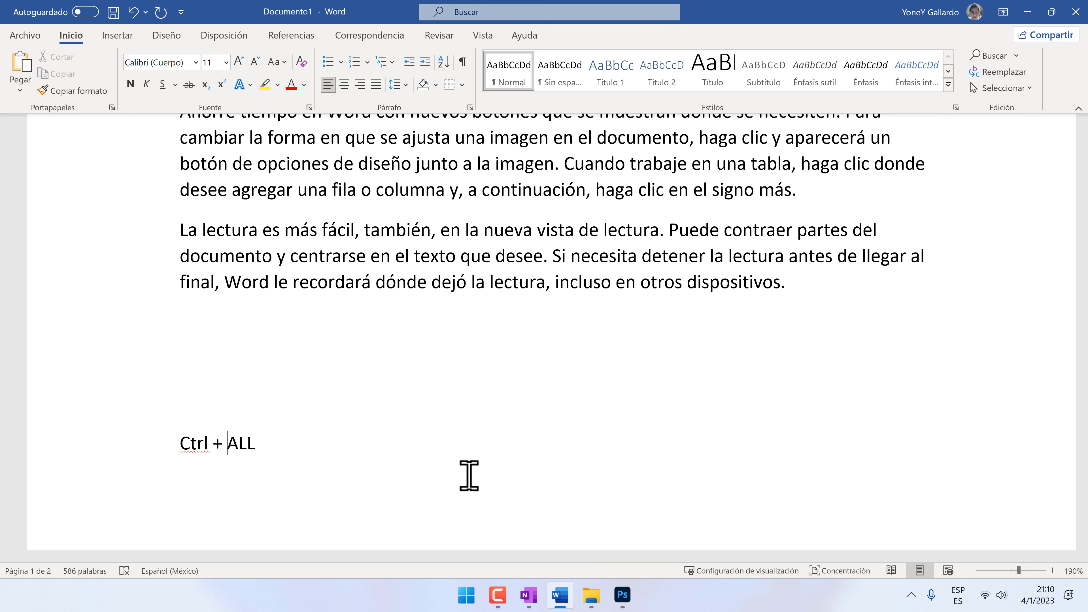
{"action": "key", "text": "BackSpace"}
{"action": "key", "text": "BackSpace"}
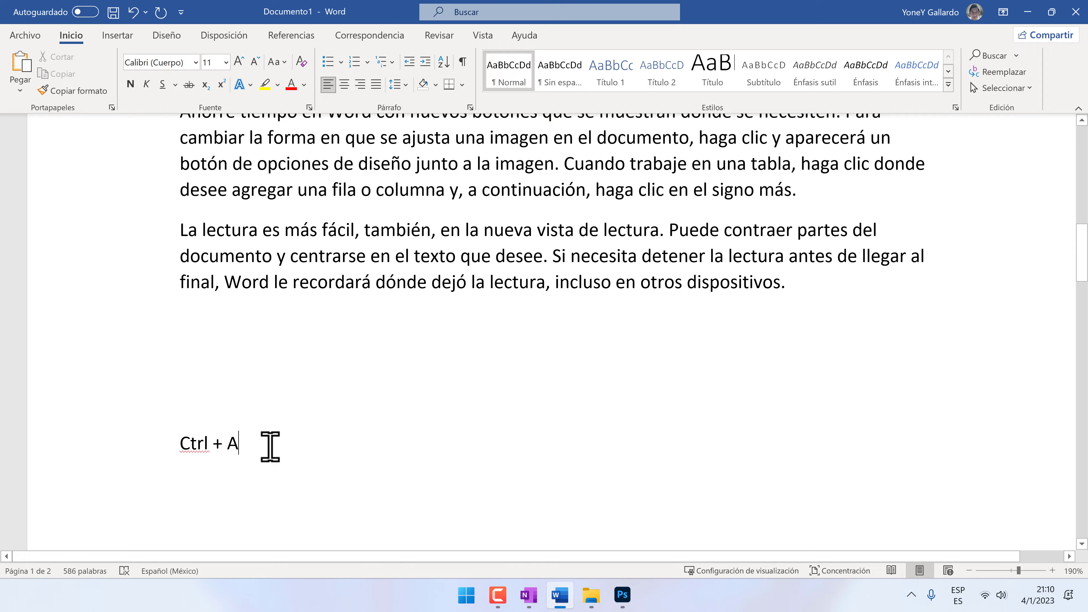
Return to the start of the Word document and select the first page's text down to its last visible paragraph
{"action": "scroll", "coordinate": [284, 446], "scroll_direction": "up", "scroll_amount": 8}
{"action": "scroll", "coordinate": [283, 445], "scroll_direction": "down", "scroll_amount": 6, "text": "ctrl"}
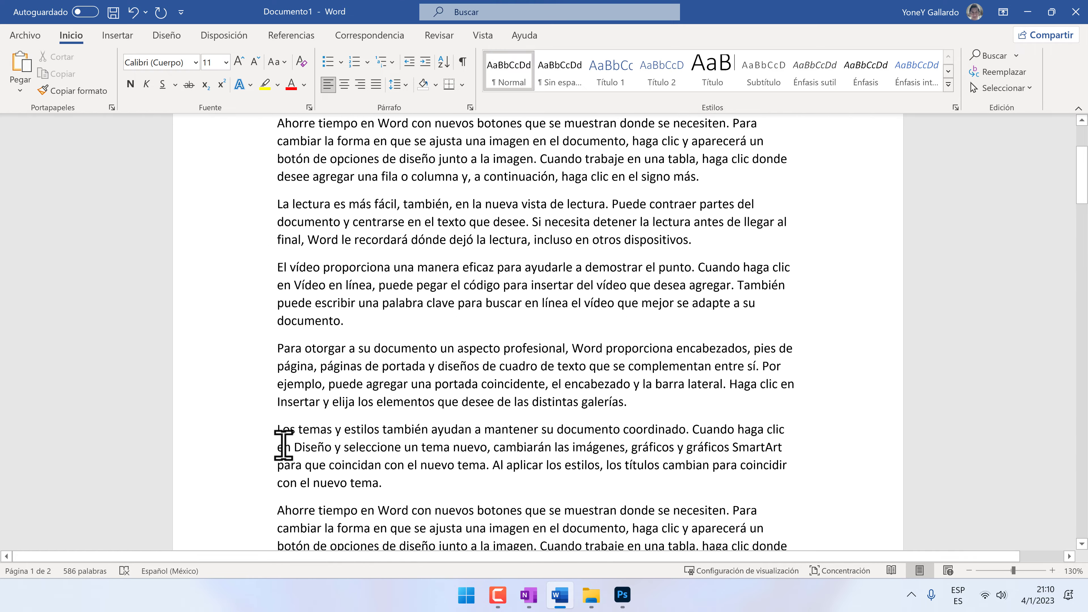
{"action": "scroll", "coordinate": [284, 447], "scroll_direction": "down", "scroll_amount": 4, "text": "ctrl"}
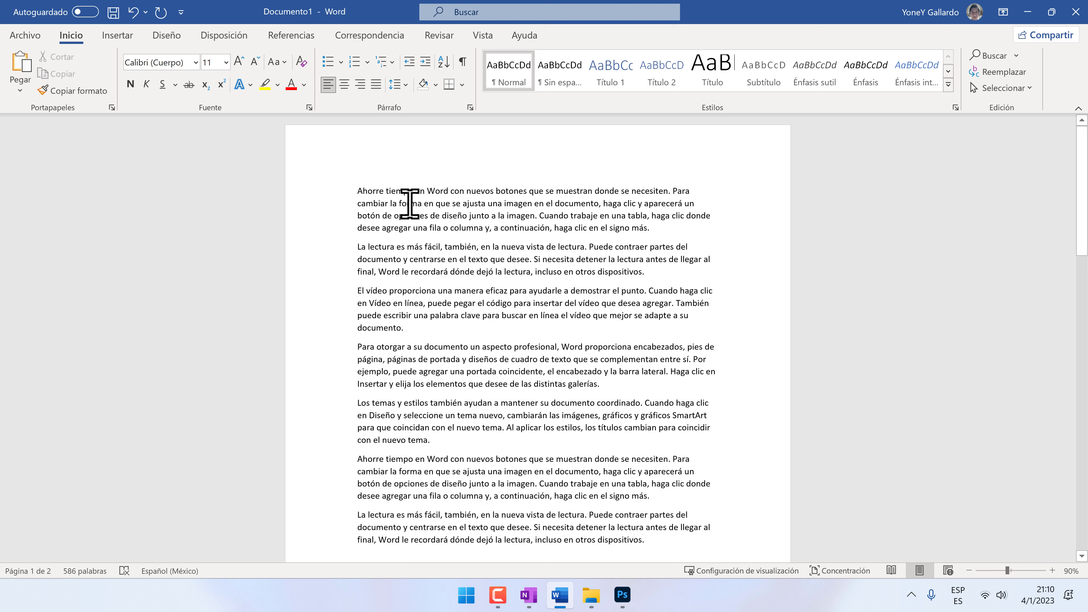
{"action": "left_click_drag", "start_coordinate": [314, 172], "coordinate": [326, 540]}
Switch to File Explorer, clear the selection and select the visible files and folders with a selection rectangle
{"action": "left_click", "coordinate": [592, 596]}
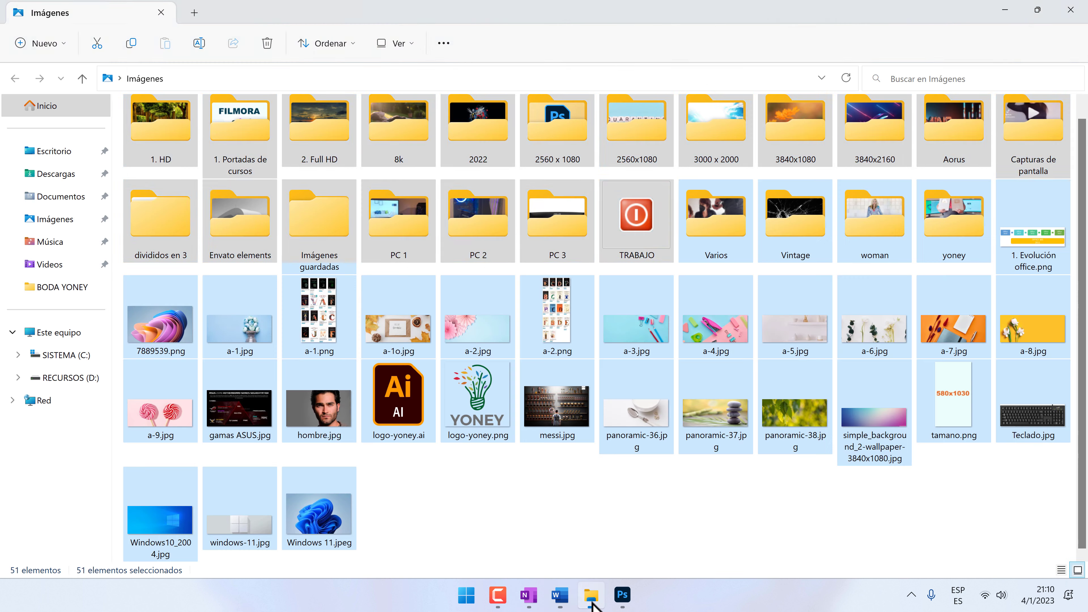
{"action": "left_click", "coordinate": [563, 498]}
{"action": "left_click_drag", "start_coordinate": [1047, 544], "coordinate": [158, 127]}
Switch to Photoshop, select the shapes by enclosing them in a selection box and deselect them again
{"action": "left_click", "coordinate": [618, 599]}
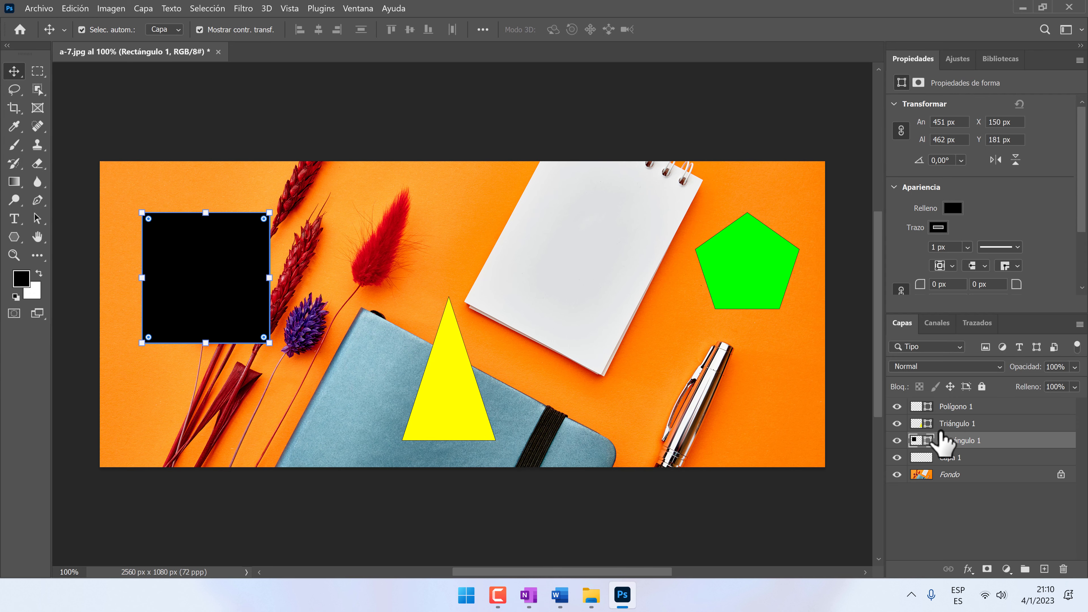
{"action": "left_click", "coordinate": [130, 184], "text": "ctrl"}
{"action": "left_click_drag", "start_coordinate": [115, 162], "coordinate": [807, 499]}
{"action": "left_click", "coordinate": [799, 557]}
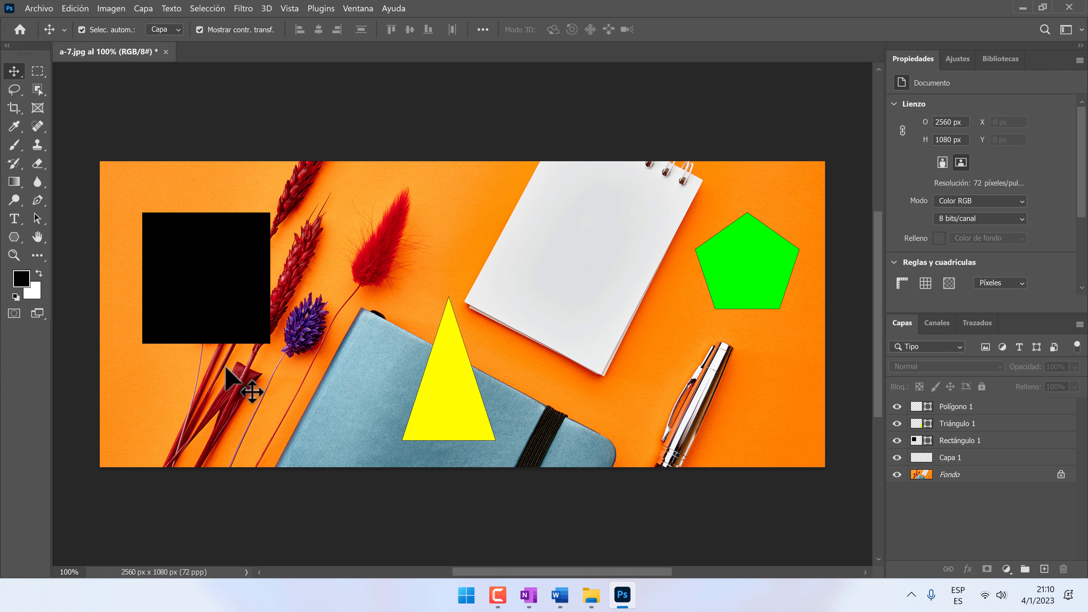
Select the black rectangle, the yellow triangle and the green pentagon one by one as a group, and minimize Photoshop
{"action": "left_click", "coordinate": [216, 302]}
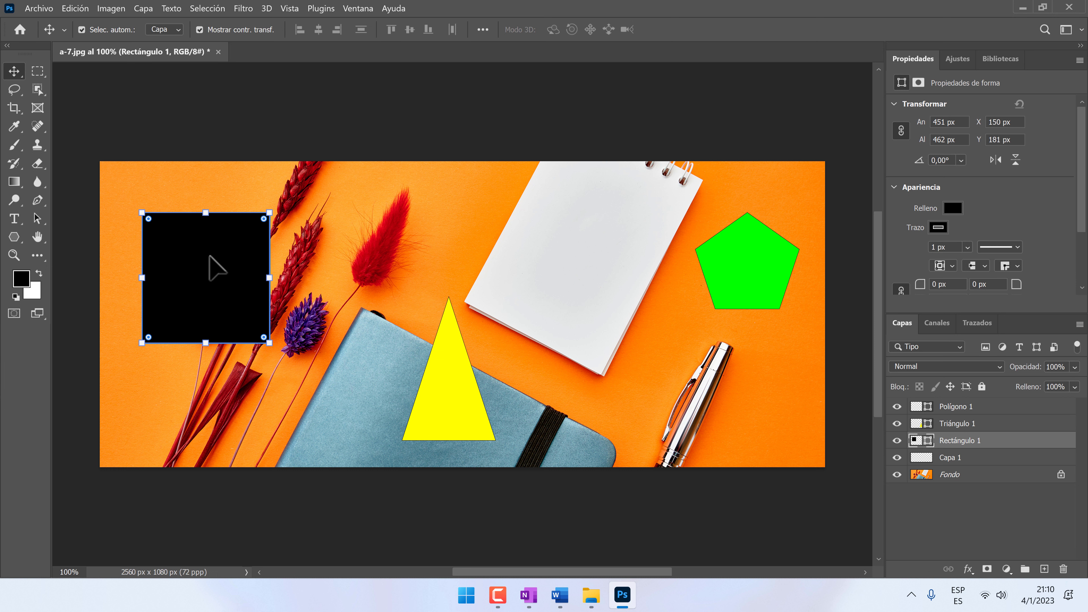
{"action": "key", "text": "ctrl"}
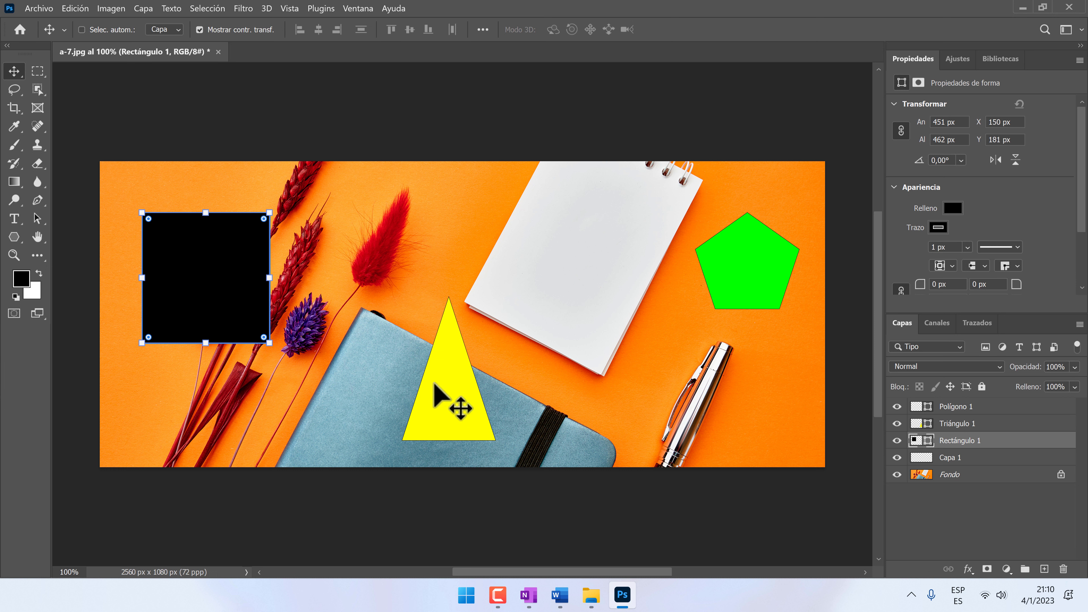
{"action": "left_click", "coordinate": [441, 393], "text": "shift"}
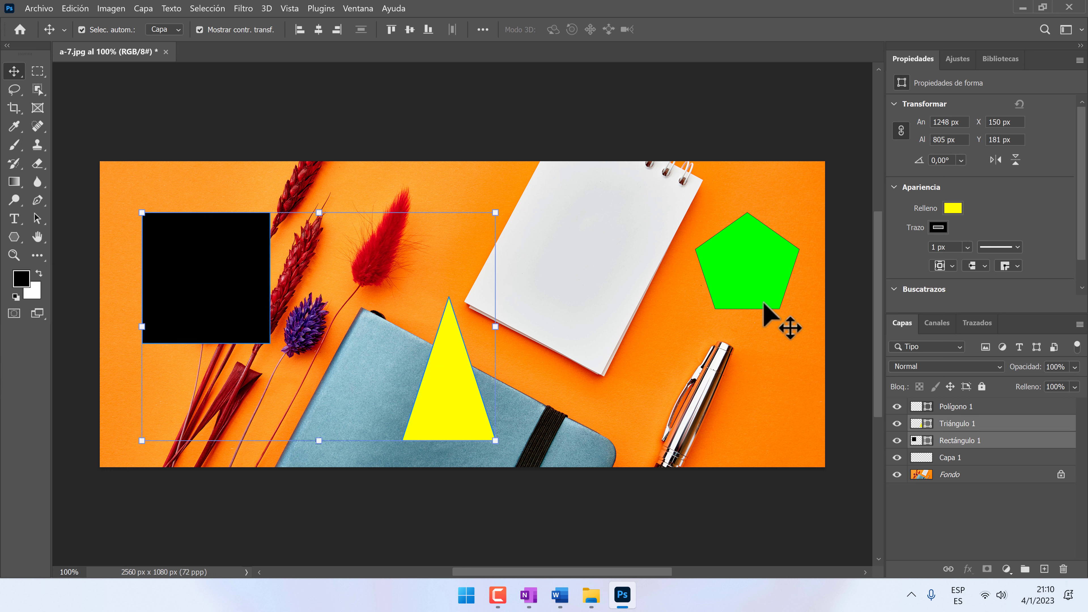
{"action": "left_click", "coordinate": [764, 277], "text": "shift"}
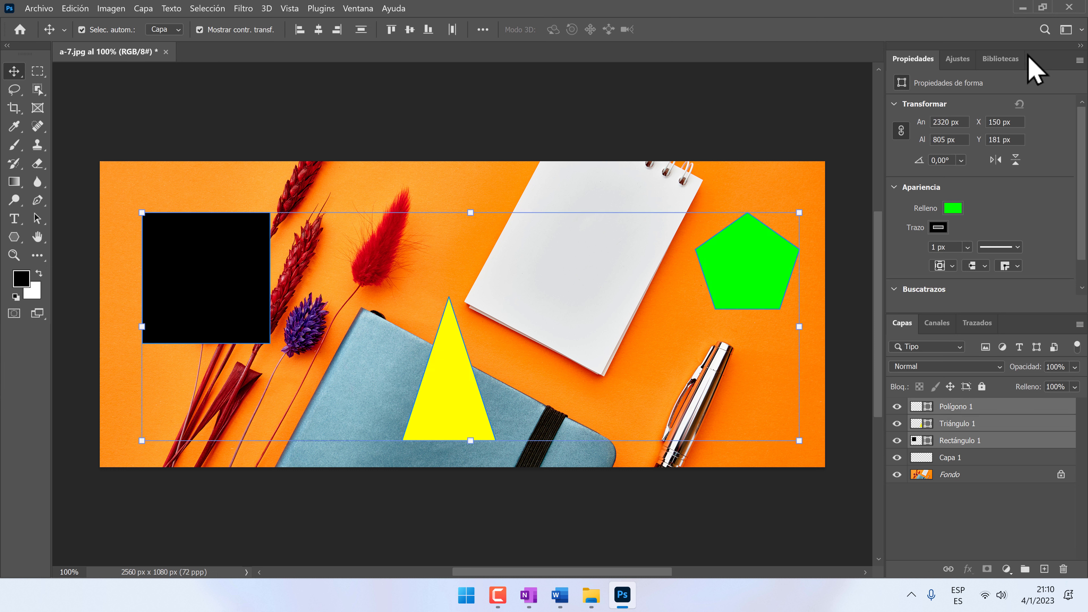
{"action": "left_click", "coordinate": [1023, 8]}
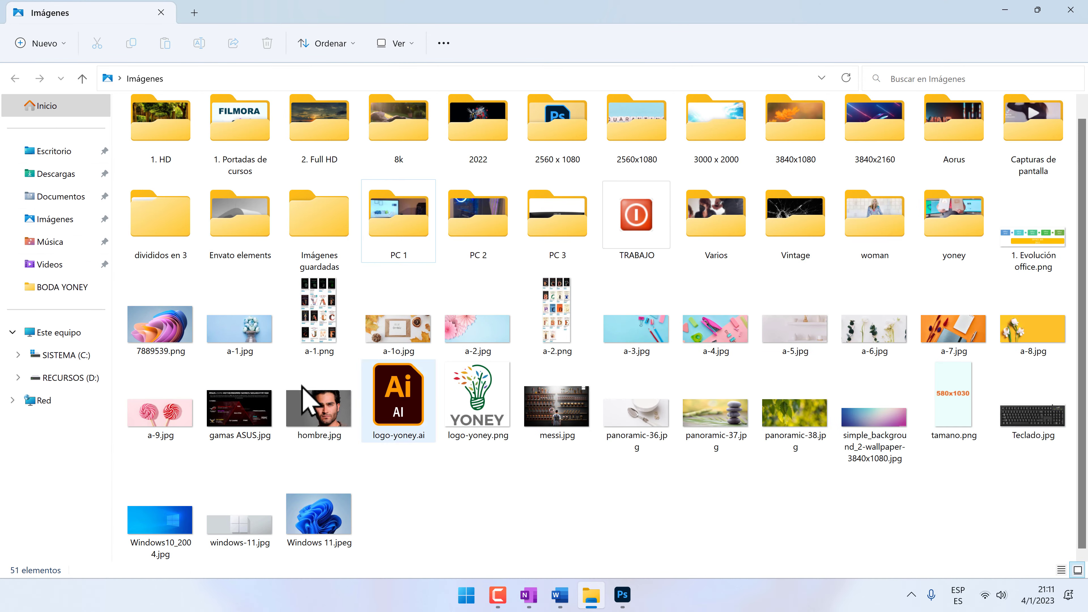
Select the 1. HD and PC 1 folders together with a-2.jpg, panoramic-36.jpg, panoramic-38.jpg and simple_background_2-wallpaper-3840x1080.jpg
{"action": "left_click", "coordinate": [155, 137]}
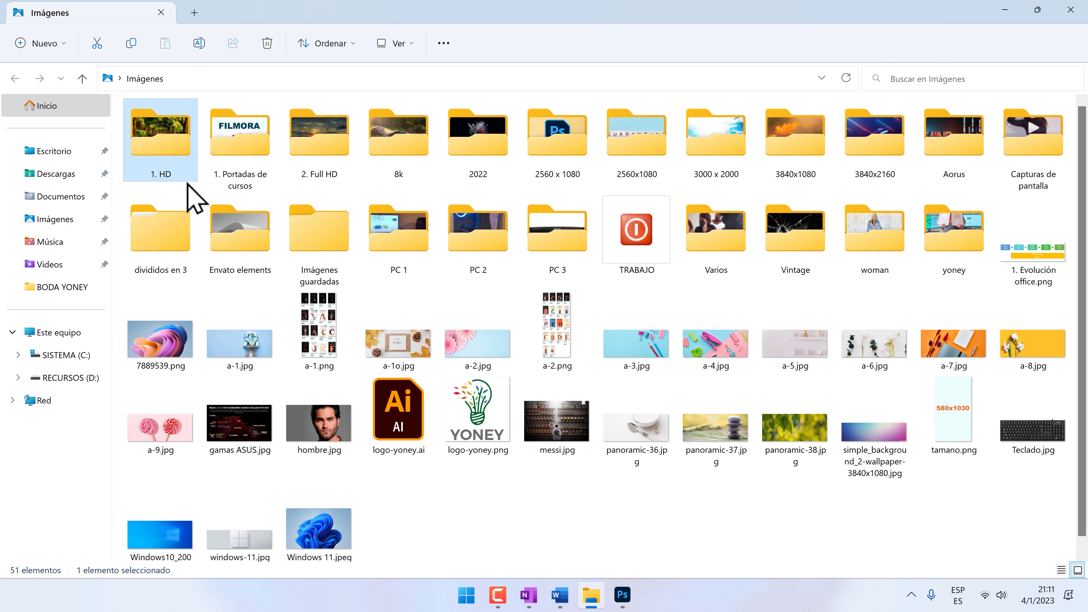
{"action": "left_click", "coordinate": [413, 247], "text": "ctrl"}
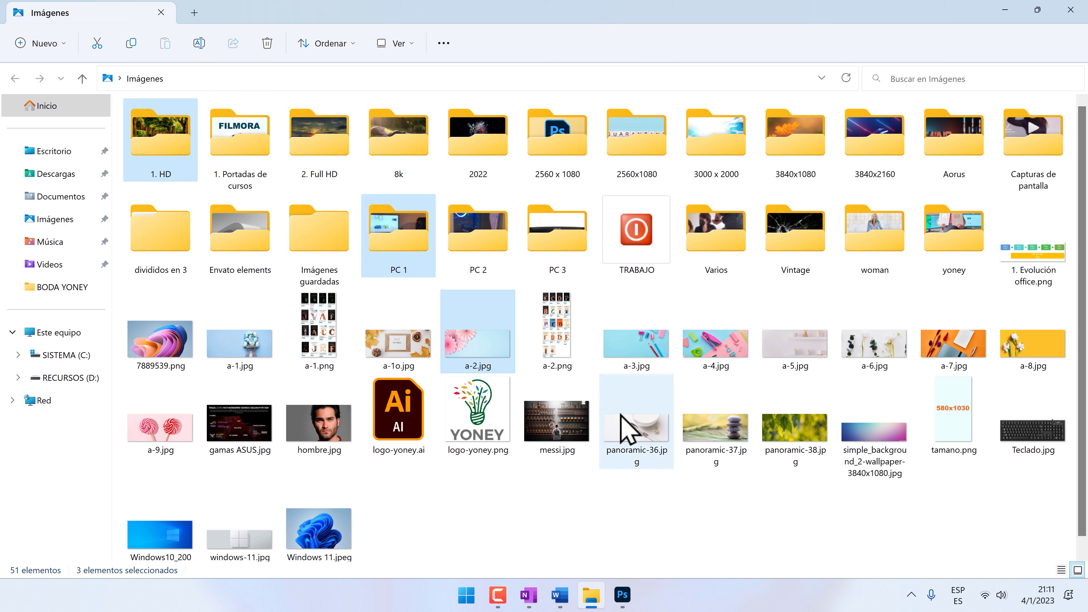
{"action": "left_click", "coordinate": [631, 428], "text": "ctrl"}
{"action": "left_click", "coordinate": [811, 454], "text": "ctrl"}
{"action": "left_click", "coordinate": [883, 452], "text": "ctrl"}
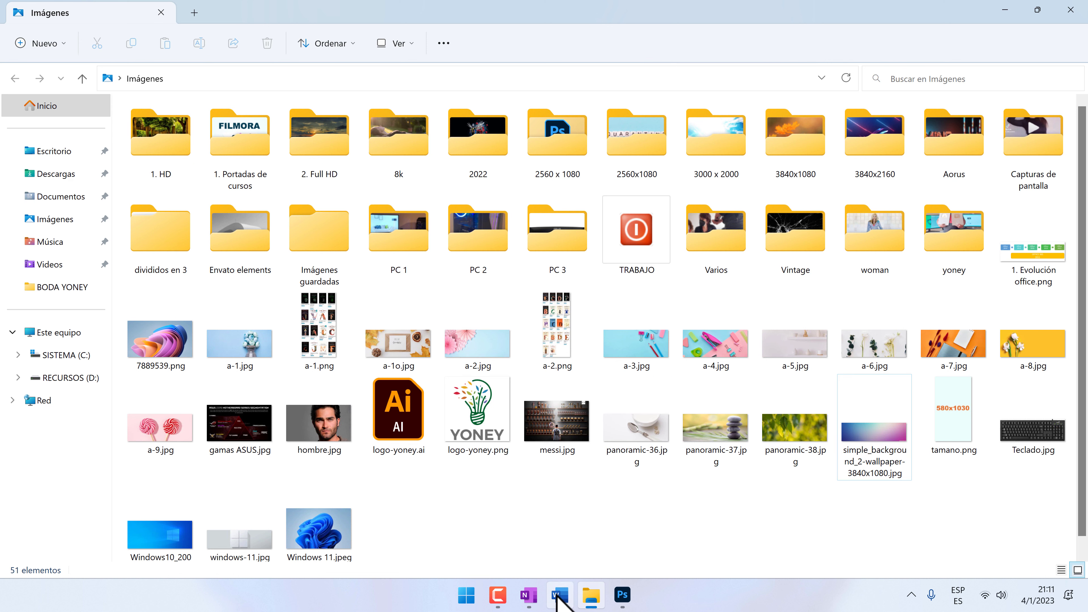
Switch to Word and delete the entire text of the document
{"action": "left_click", "coordinate": [560, 594]}
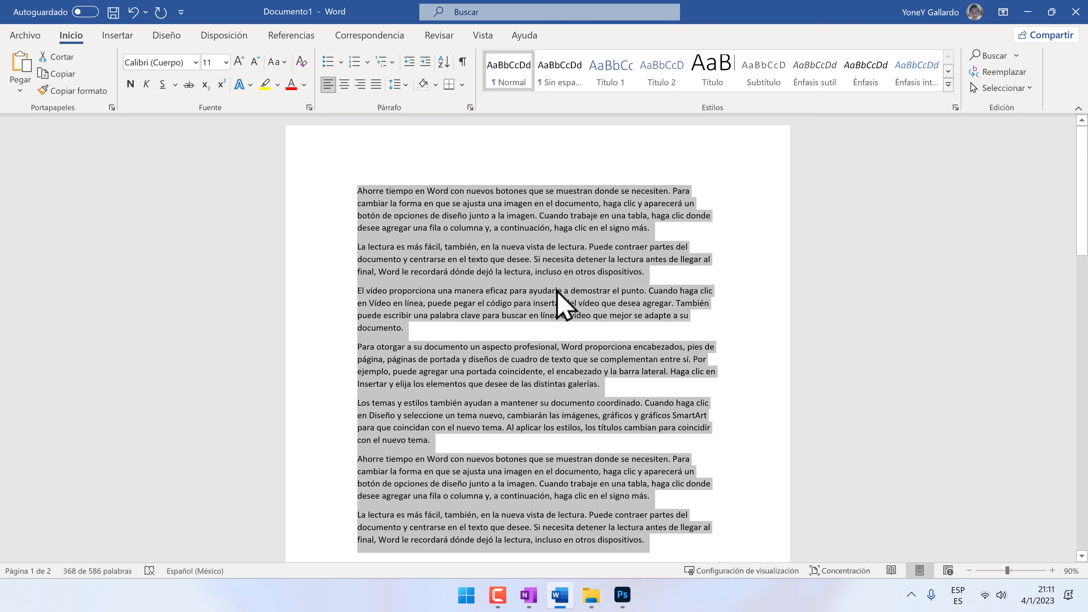
{"action": "key", "text": "Delete"}
{"action": "key", "text": "ctrl+a"}
{"action": "key", "text": "Delete"}
Insert the images a-1o.jpg, a-2.jpg and a-7.jpg from the Imágenes folder into the blank document
{"action": "left_click", "coordinate": [116, 35]}
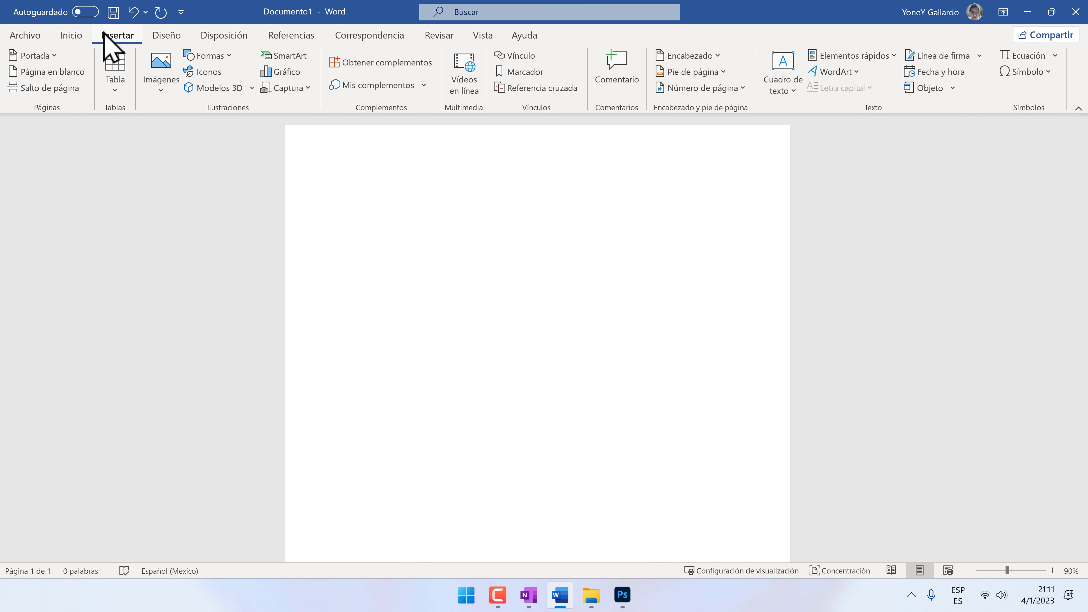
{"action": "left_click", "coordinate": [162, 86]}
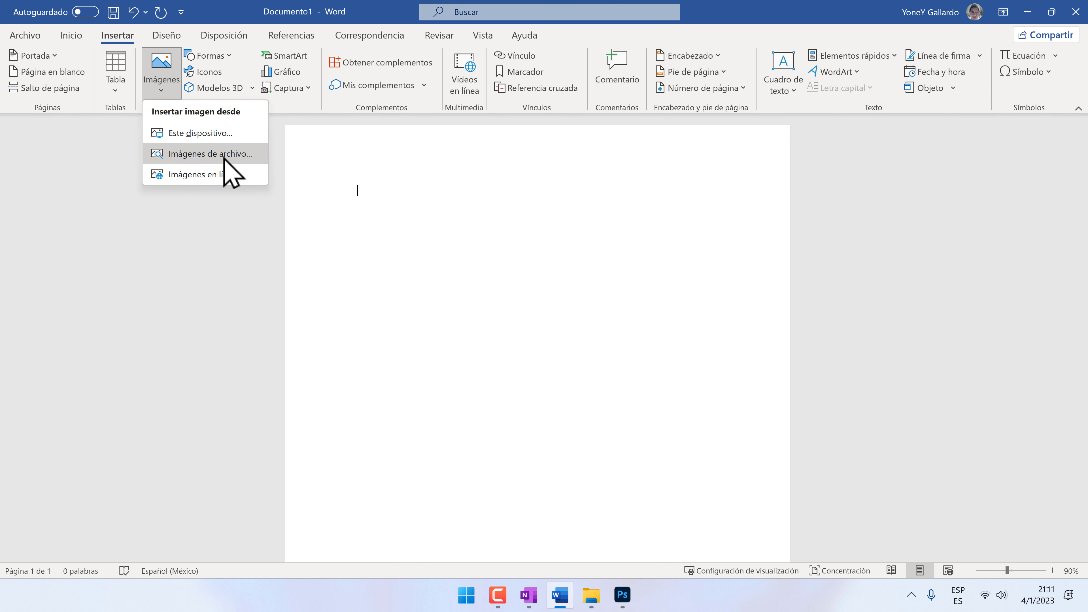
{"action": "left_click", "coordinate": [217, 135]}
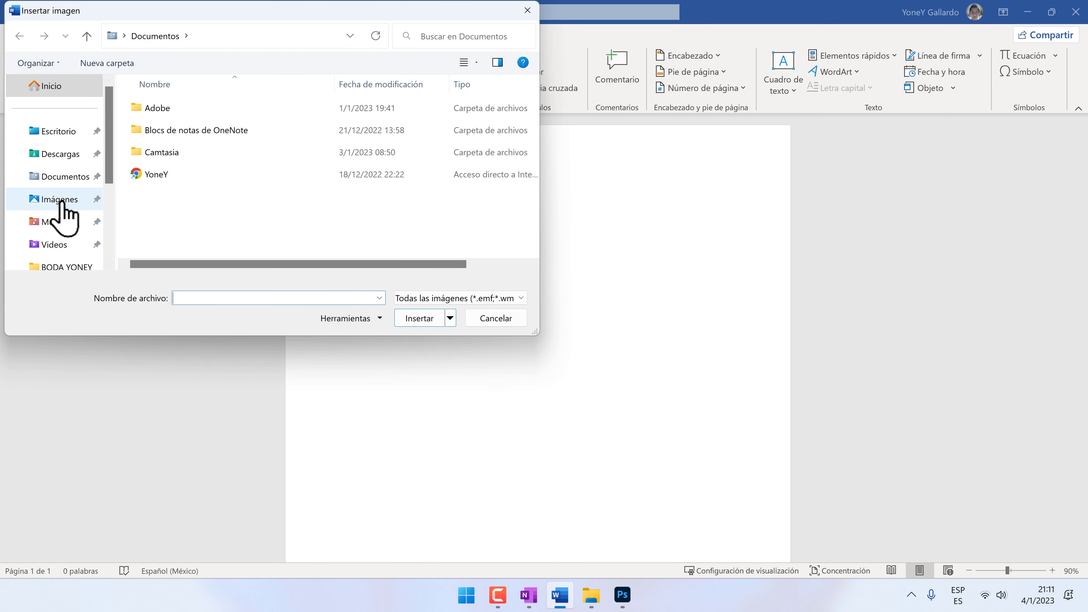
{"action": "left_click", "coordinate": [60, 200]}
{"action": "scroll", "coordinate": [352, 243], "scroll_direction": "down", "scroll_amount": 10}
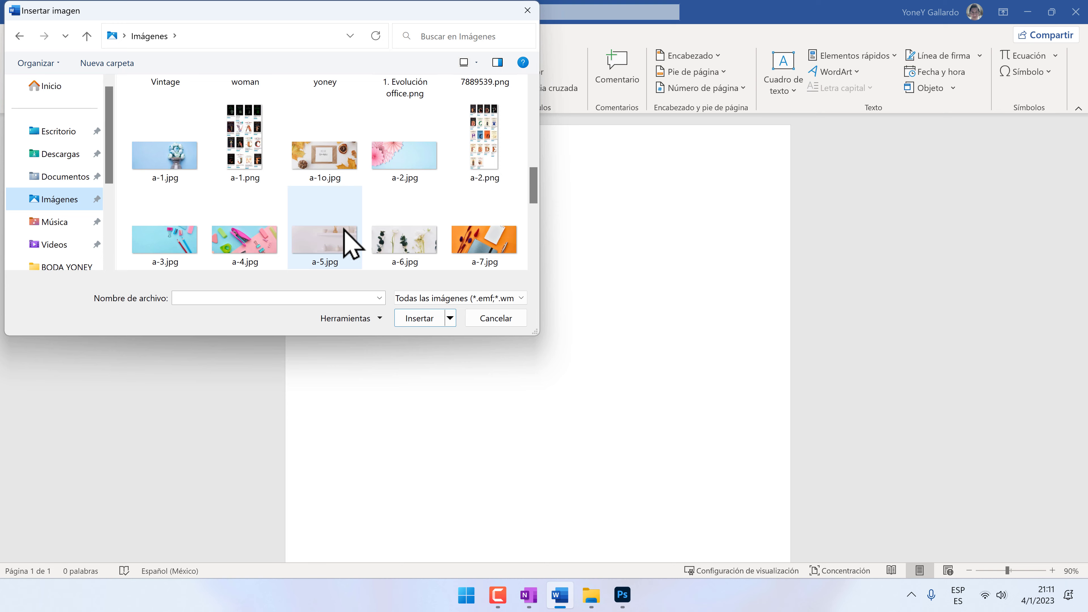
{"action": "left_click", "coordinate": [314, 165]}
{"action": "left_click", "coordinate": [395, 172], "text": "ctrl"}
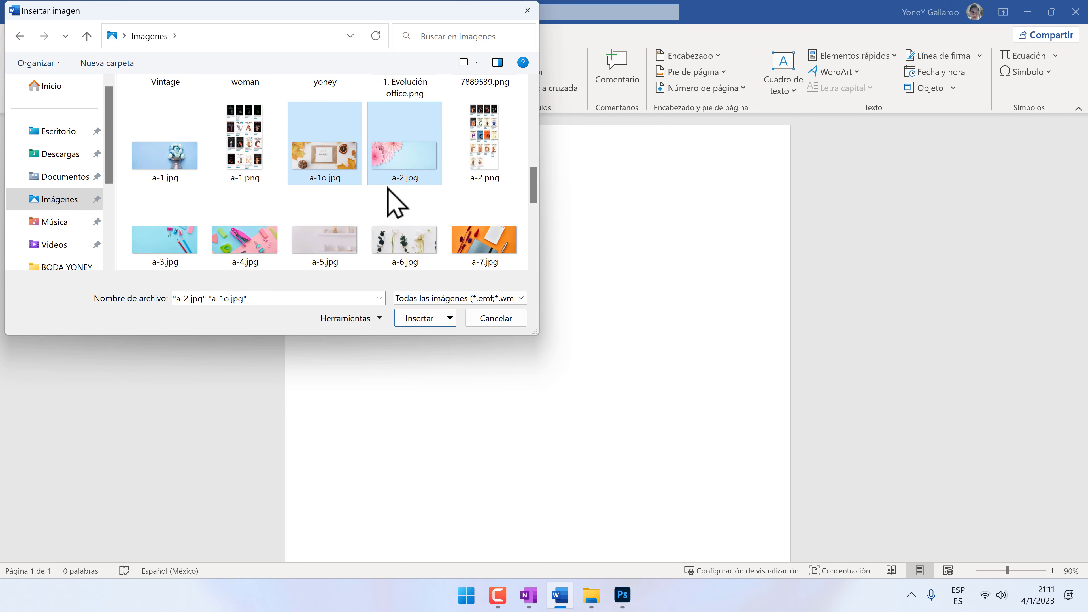
{"action": "left_click", "coordinate": [476, 249], "text": "ctrl"}
{"action": "left_click", "coordinate": [435, 317]}
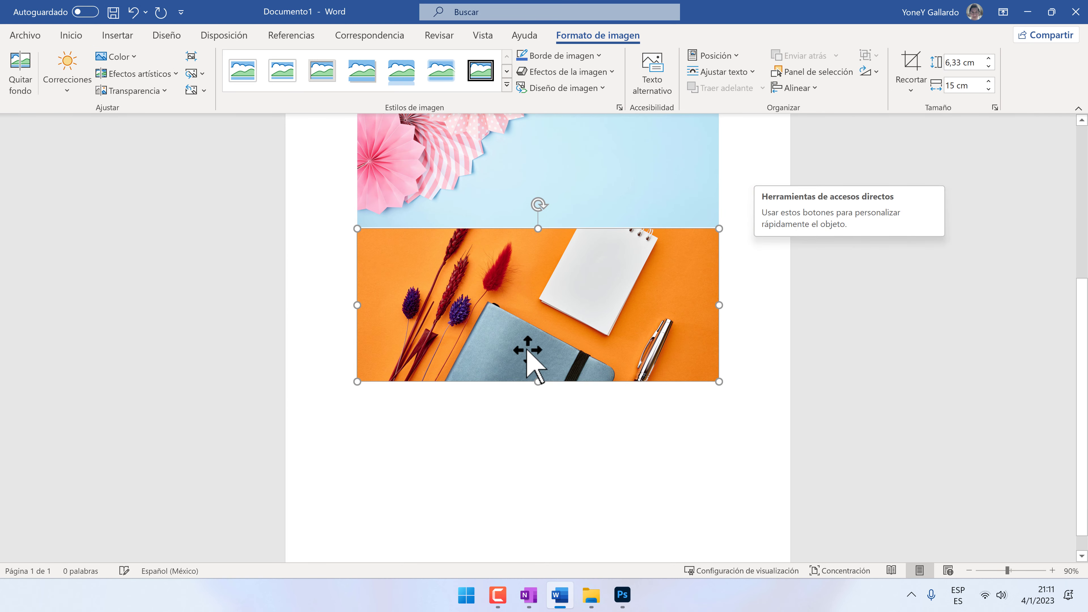
Deselect the inserted orange picture and select the autumn card picture at the start of the document
{"action": "left_click", "coordinate": [694, 432]}
{"action": "scroll", "coordinate": [694, 432], "scroll_direction": "up", "scroll_amount": 5}
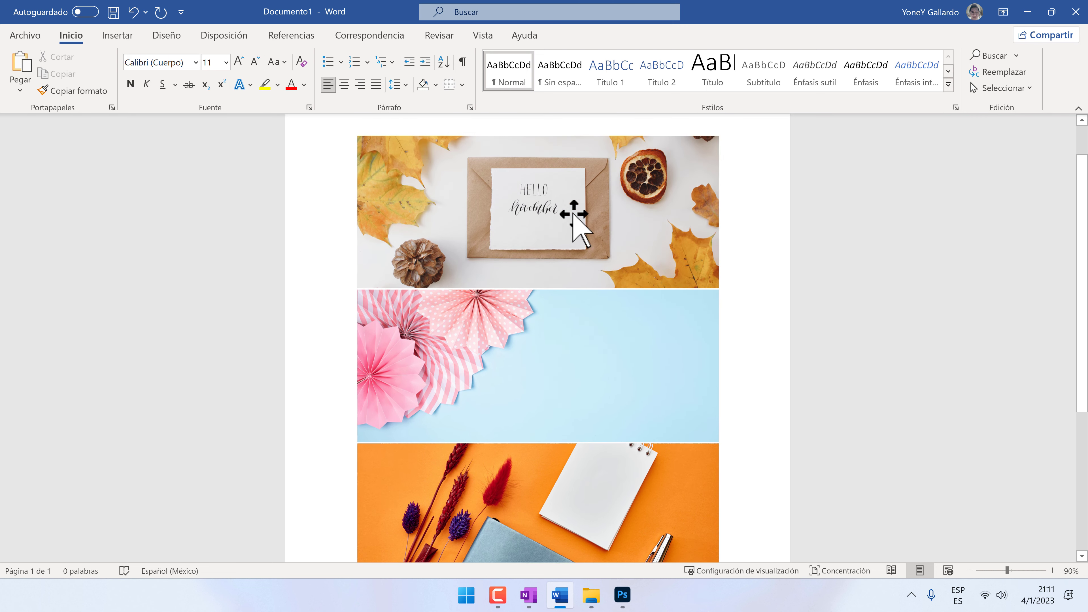
{"action": "left_click", "coordinate": [574, 214]}
{"action": "left_click_drag", "start_coordinate": [603, 364], "coordinate": [586, 383]}
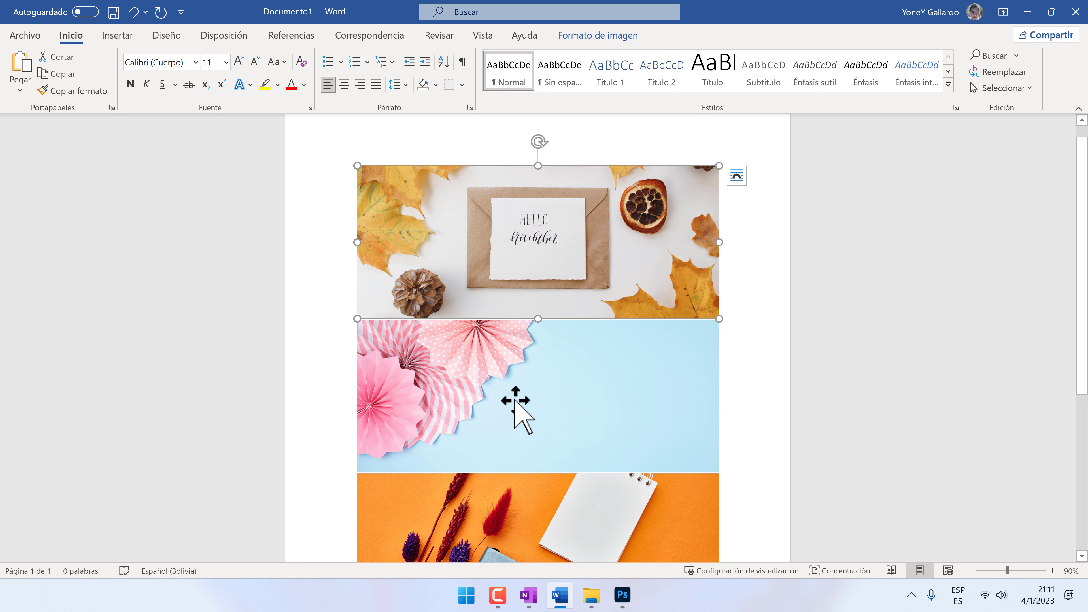
Select the light blue picture, open and close its layout options, and select the autumn card picture again
{"action": "left_click", "coordinate": [767, 394]}
{"action": "left_click", "coordinate": [654, 283]}
{"action": "left_click", "coordinate": [646, 382]}
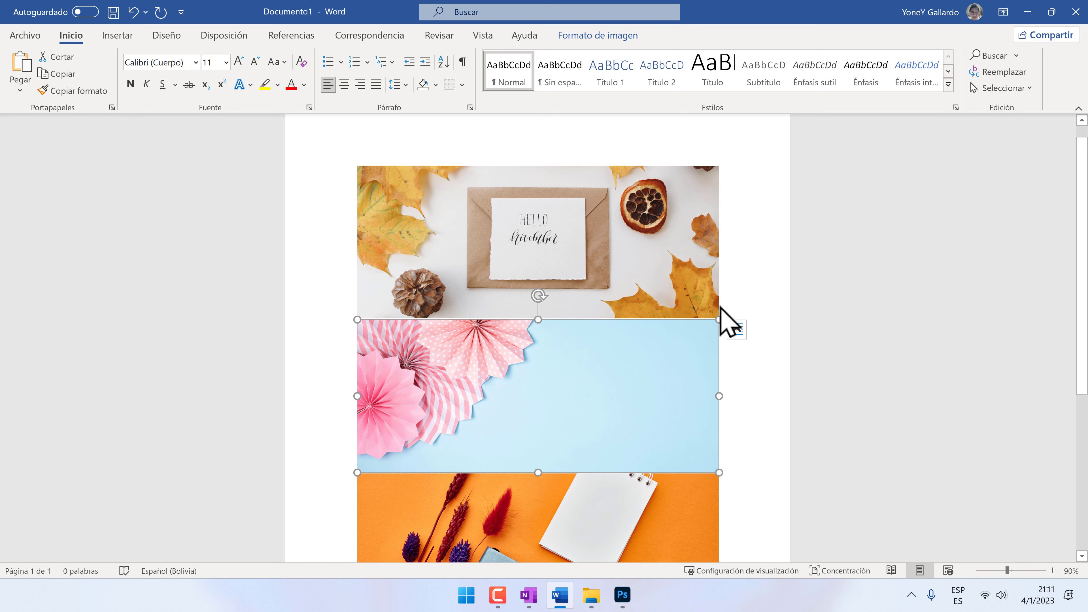
{"action": "left_click", "coordinate": [736, 329]}
{"action": "left_click", "coordinate": [724, 403]}
{"action": "left_click", "coordinate": [638, 295]}
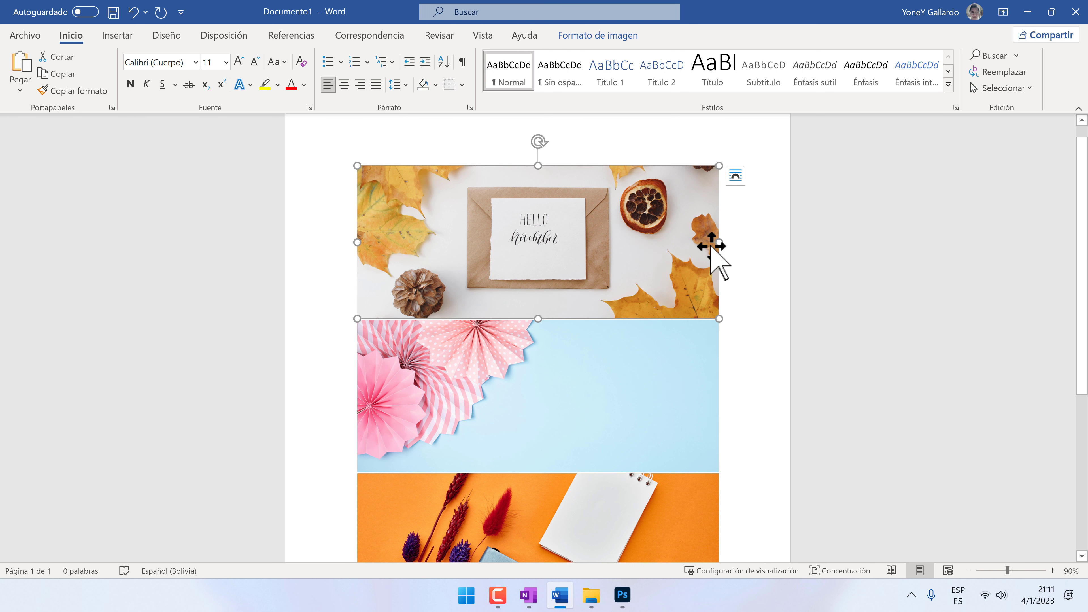
Set the autumn card picture's layout to in front of text, move it down over the orange picture and reopen its layout options
{"action": "left_click", "coordinate": [736, 175]}
{"action": "left_click", "coordinate": [834, 315]}
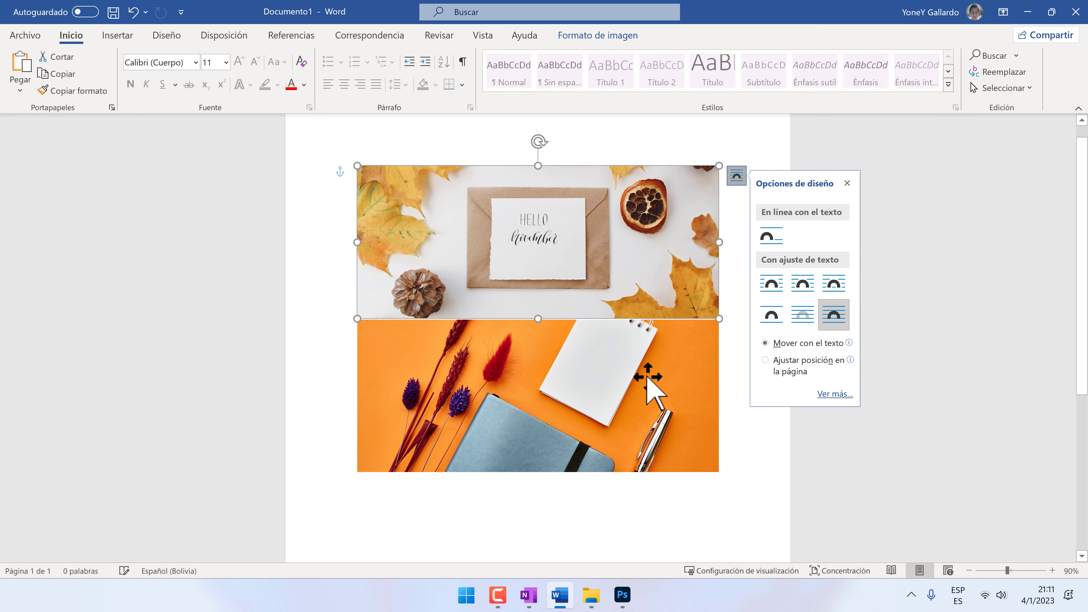
{"action": "left_click_drag", "start_coordinate": [650, 308], "coordinate": [645, 462]}
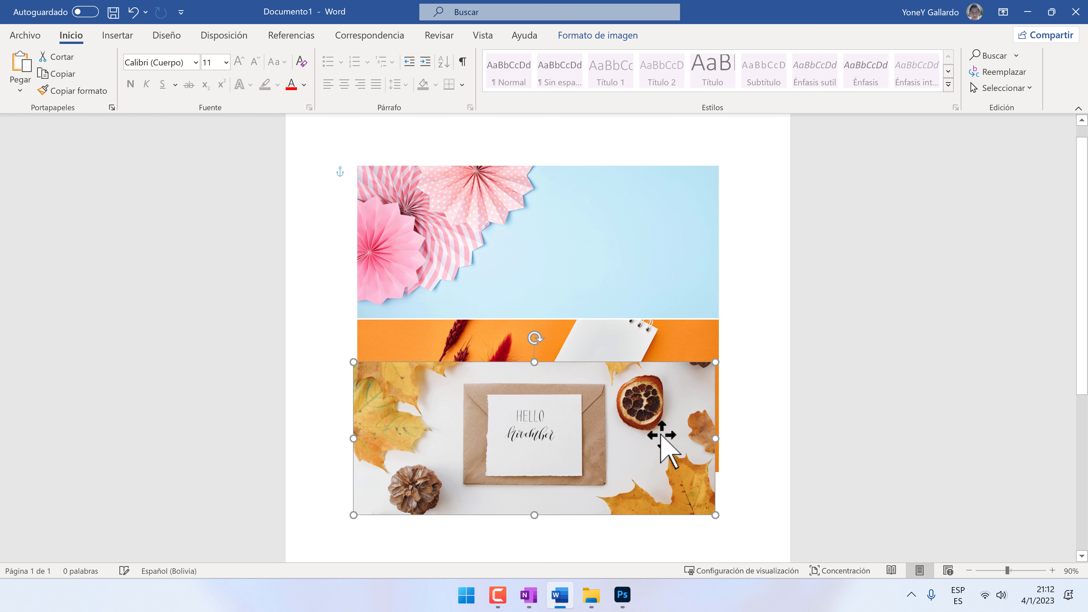
{"action": "scroll", "coordinate": [685, 386], "scroll_direction": "down", "scroll_amount": 3}
{"action": "left_click", "coordinate": [733, 281]}
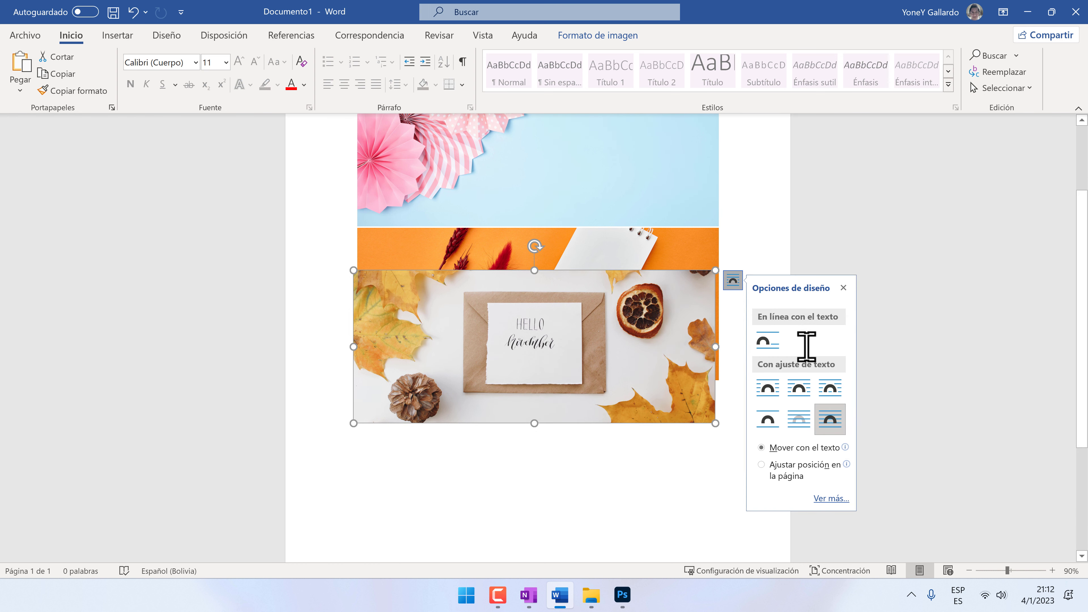
Set the light blue picture's layout to in front of text and move it below the autumn card picture
{"action": "left_click", "coordinate": [662, 195]}
{"action": "left_click", "coordinate": [736, 124]}
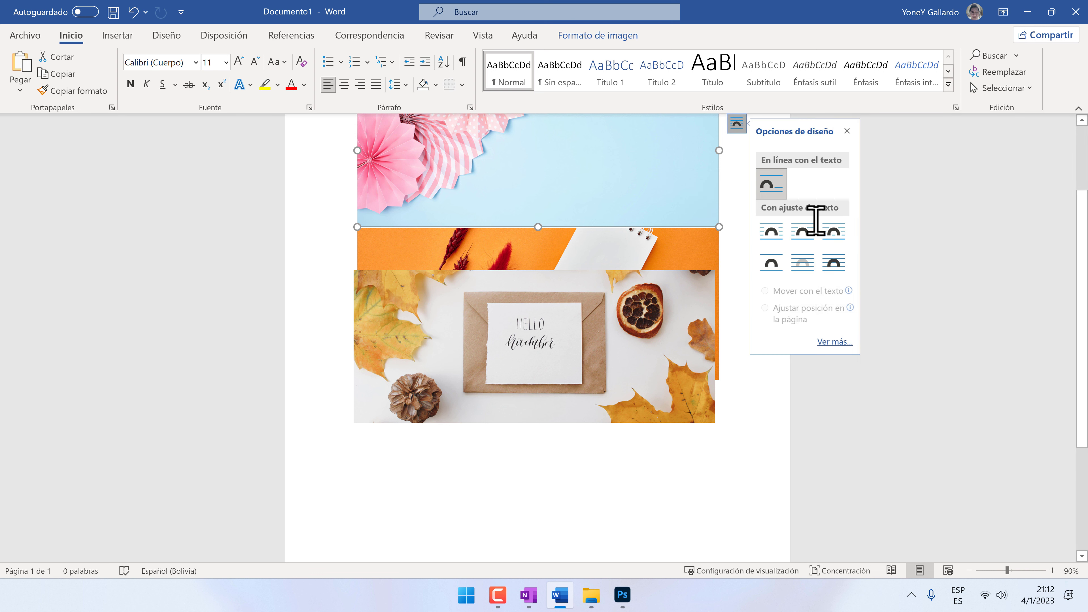
{"action": "left_click", "coordinate": [841, 271]}
{"action": "left_click_drag", "start_coordinate": [646, 177], "coordinate": [660, 513]}
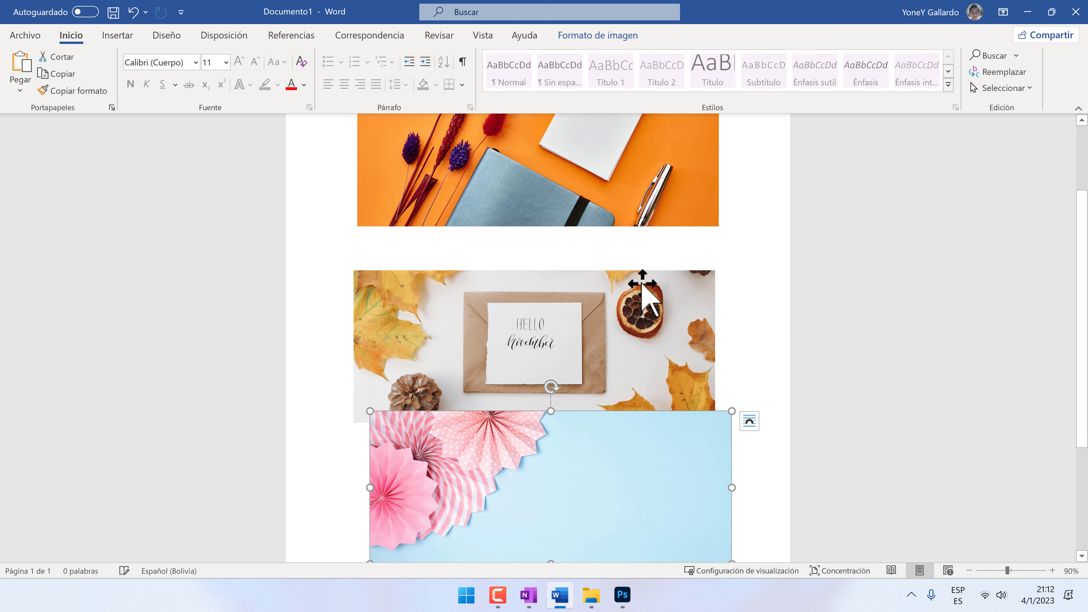
Set the orange picture's layout to in front of text
{"action": "left_click", "coordinate": [648, 223]}
{"action": "left_click", "coordinate": [737, 124]}
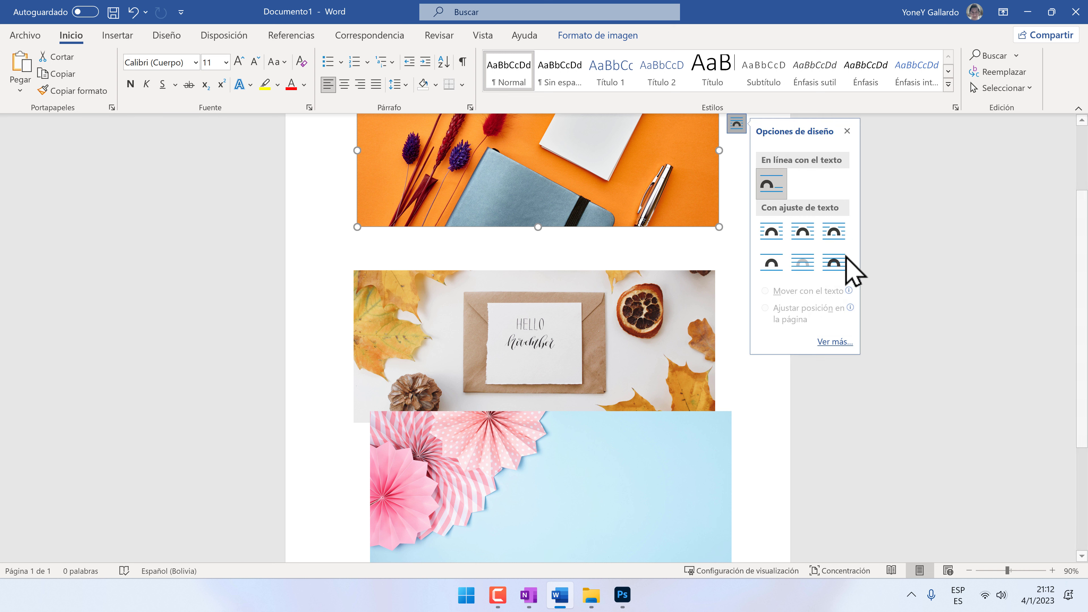
{"action": "left_click", "coordinate": [832, 264]}
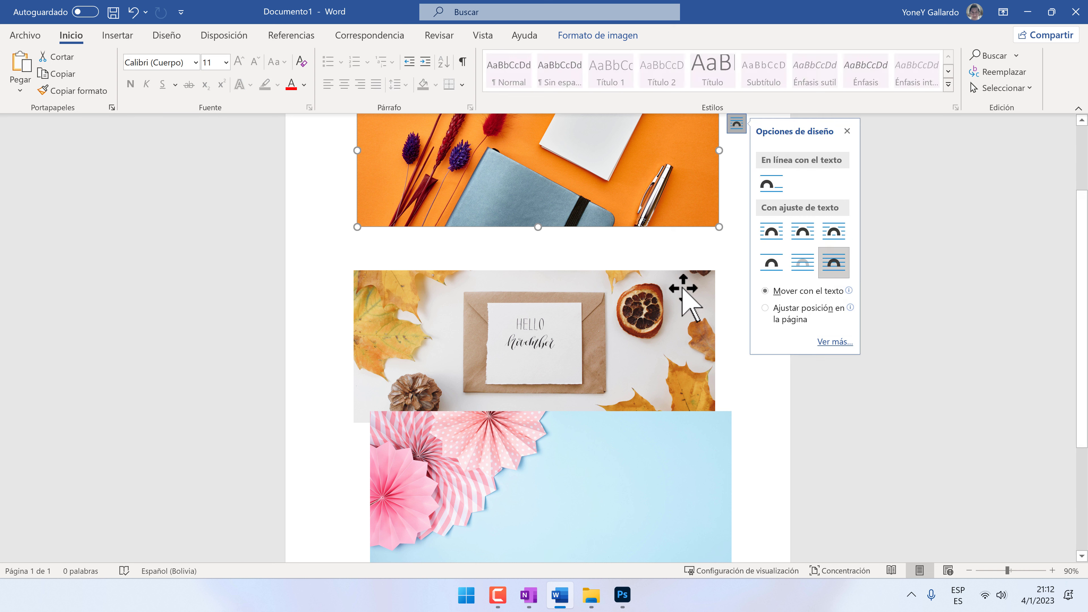
Select the autumn card, light blue and orange pictures together one by one, and deselect them
{"action": "left_click", "coordinate": [668, 316]}
{"action": "left_click_drag", "start_coordinate": [656, 352], "coordinate": [641, 471]}
{"action": "left_click", "coordinate": [640, 471], "text": "ctrl"}
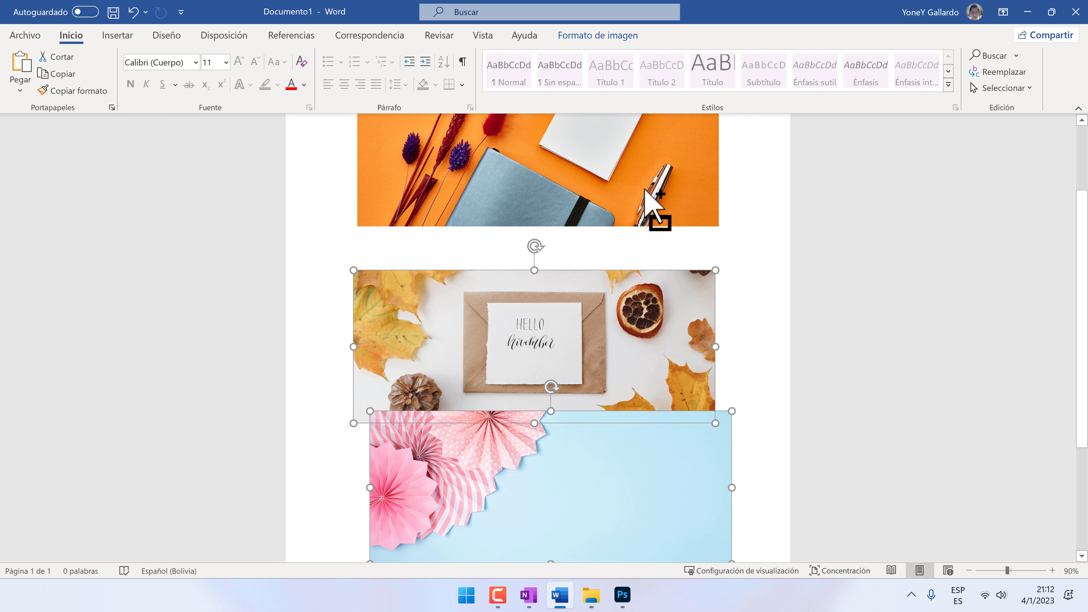
{"action": "left_click", "coordinate": [641, 159], "text": "ctrl"}
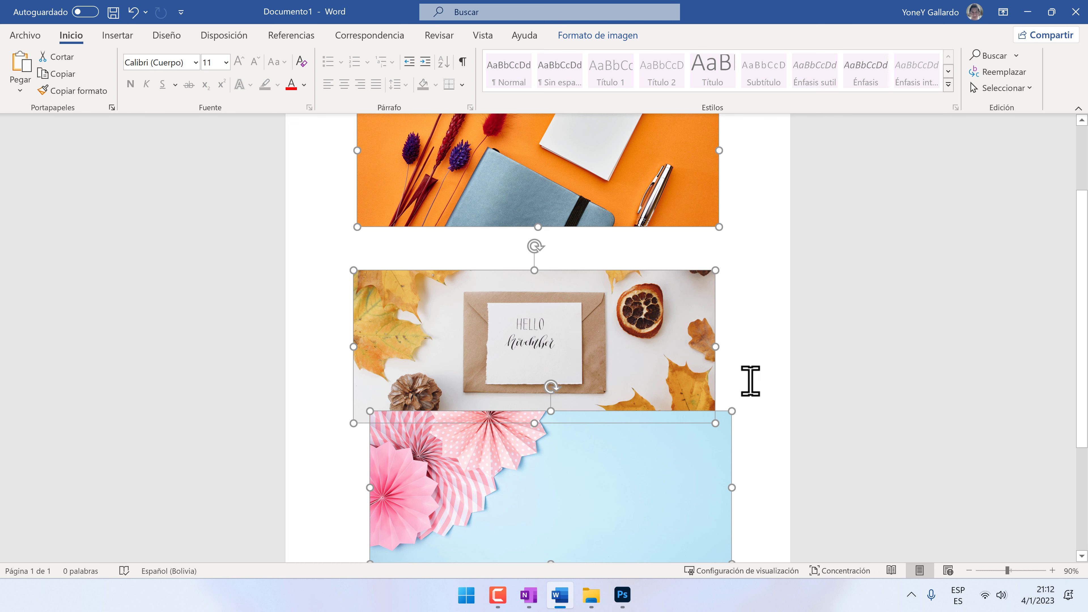
{"action": "left_click", "coordinate": [758, 371]}
Switch to File Explorer and select the range of folders from 1. HD to Imágenes guardadas
{"action": "left_click", "coordinate": [591, 587]}
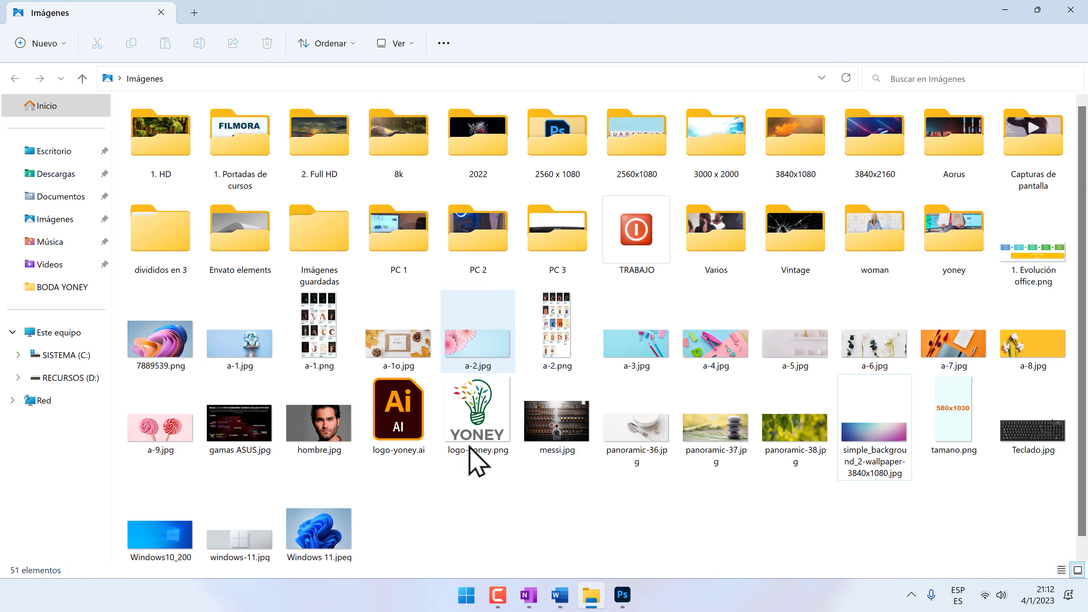
{"action": "left_click", "coordinate": [157, 131]}
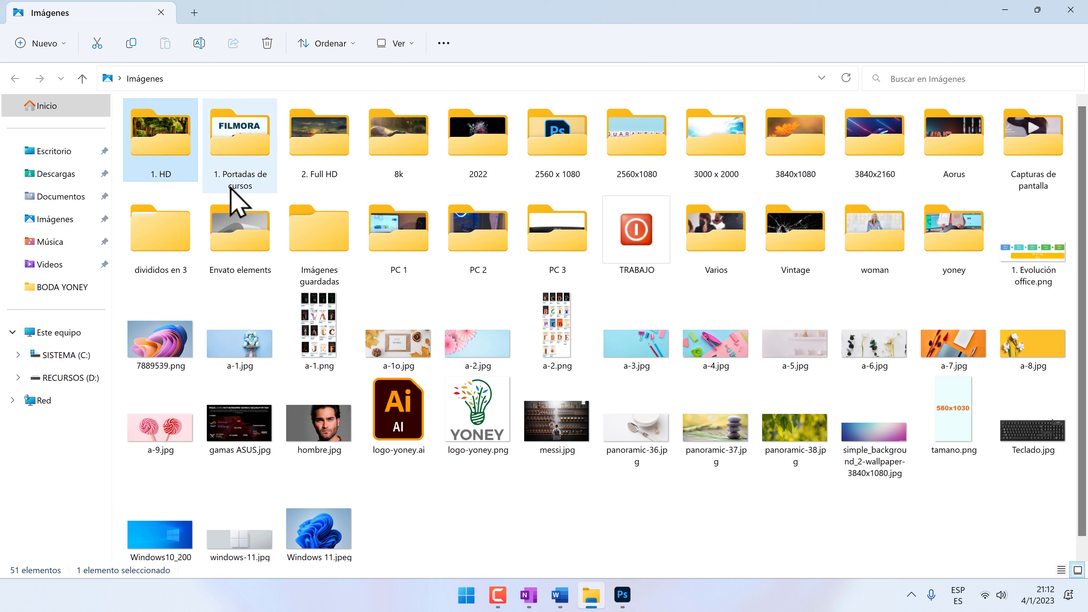
{"action": "left_click", "coordinate": [312, 243], "text": "shift"}
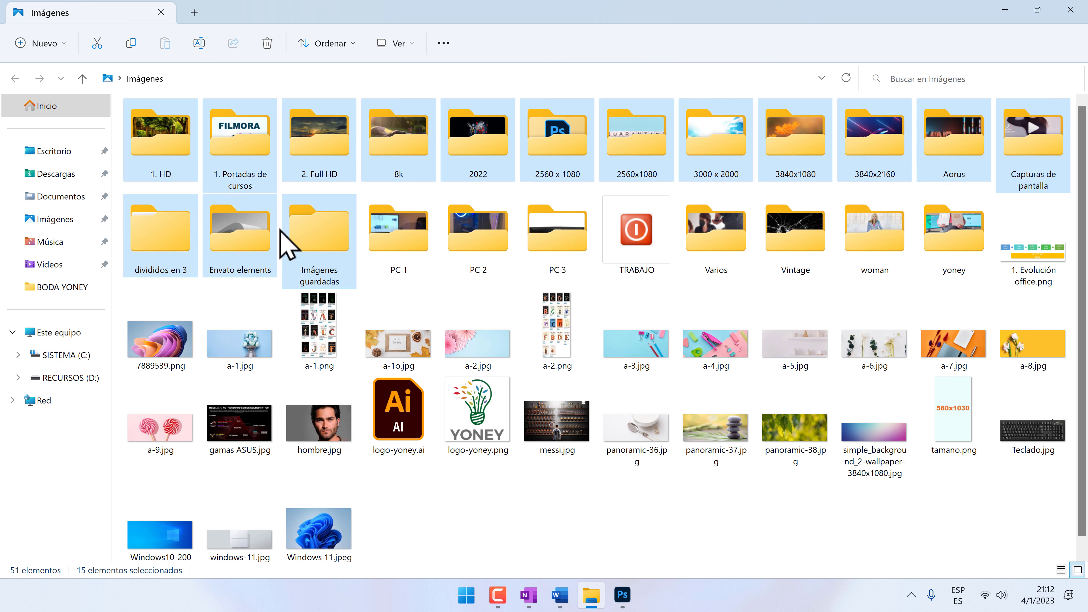
Select the range of folders from 1. HD to PC 3 and clear the selection
{"action": "left_click", "coordinate": [186, 148]}
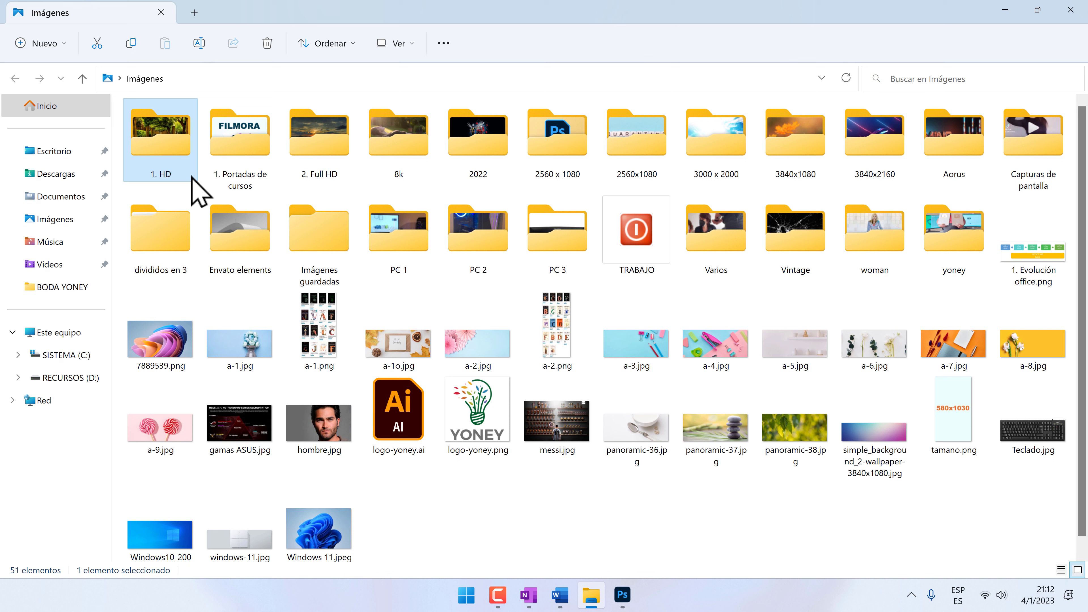
{"action": "mouse_move", "coordinate": [191, 178]}
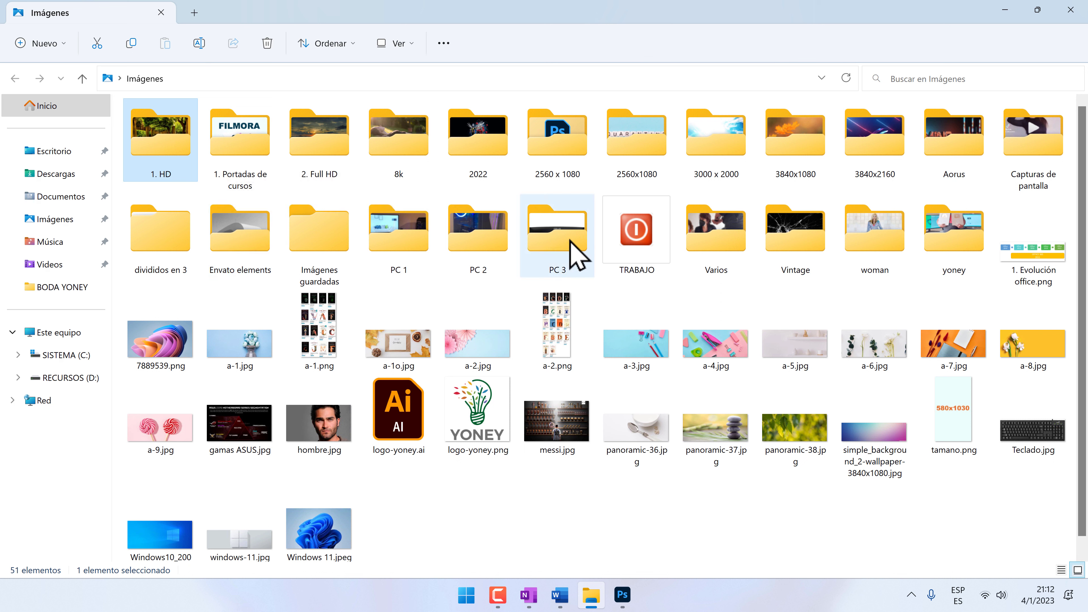
{"action": "mouse_move", "coordinate": [552, 255]}
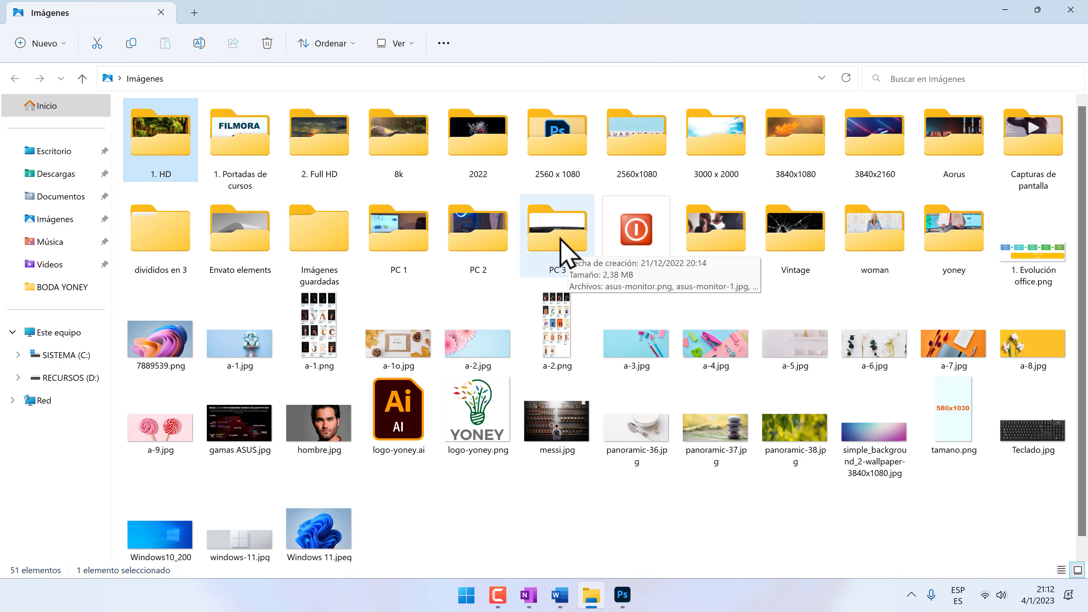
{"action": "left_click", "coordinate": [560, 240], "text": "shift"}
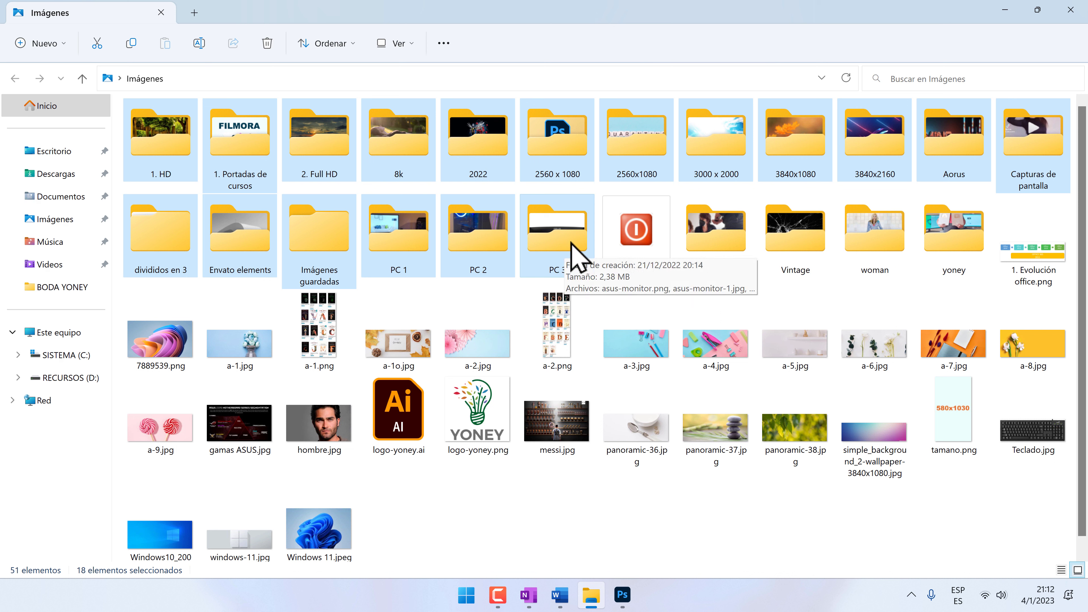
{"action": "left_click", "coordinate": [575, 559]}
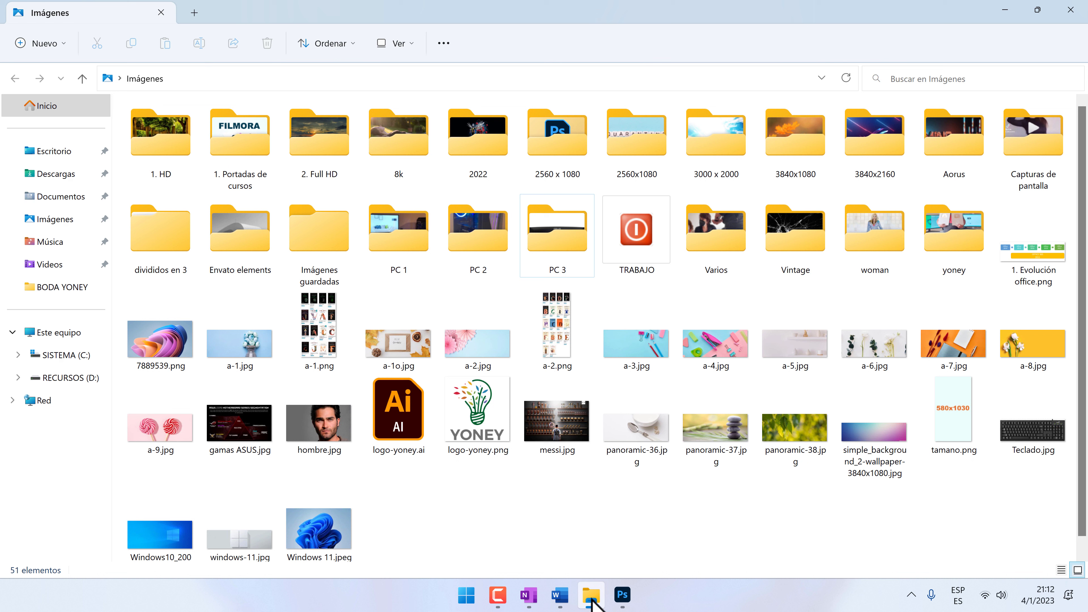
Switch to Word, space the autumn card below the orange picture, and align the light blue picture beneath it within the page margins
{"action": "left_click", "coordinate": [559, 596]}
{"action": "left_click_drag", "start_coordinate": [619, 389], "coordinate": [621, 354]}
{"action": "left_click_drag", "start_coordinate": [568, 498], "coordinate": [554, 493]}
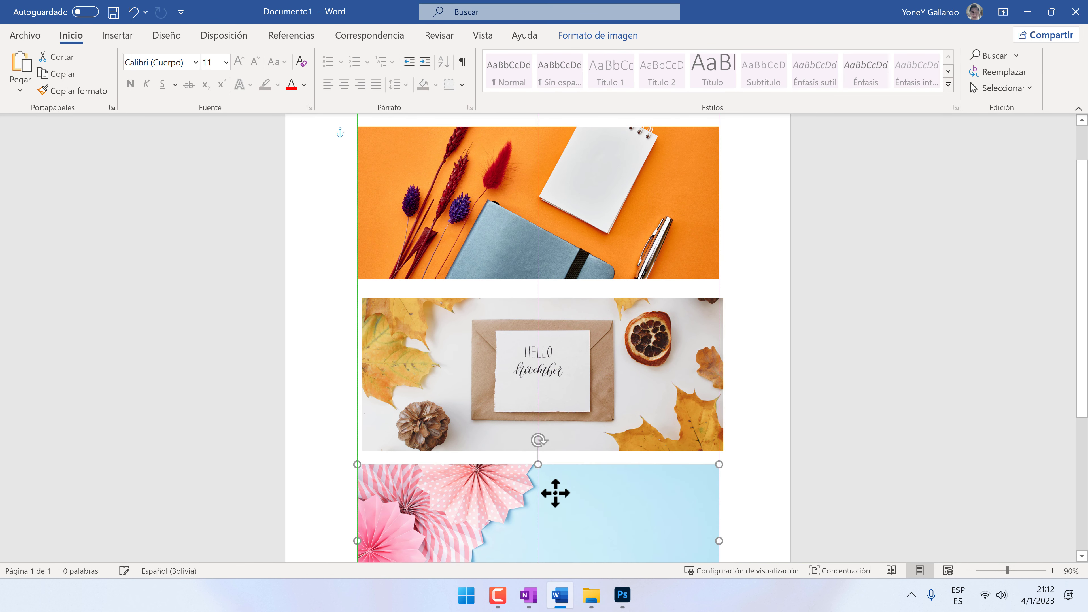
Select the orange picture and add the light blue picture to the selection, leaving out the autumn card
{"action": "scroll", "coordinate": [576, 269], "scroll_direction": "down", "scroll_amount": 5}
{"action": "scroll", "coordinate": [575, 269], "scroll_direction": "up", "scroll_amount": 4}
{"action": "left_click", "coordinate": [593, 205]}
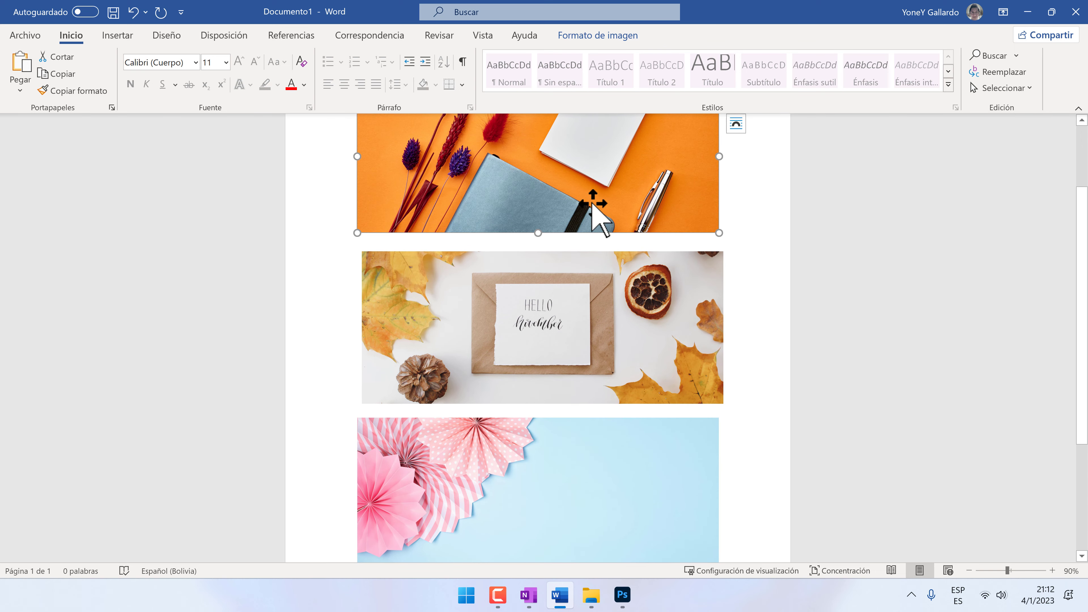
{"action": "left_click", "coordinate": [583, 473], "text": "shift"}
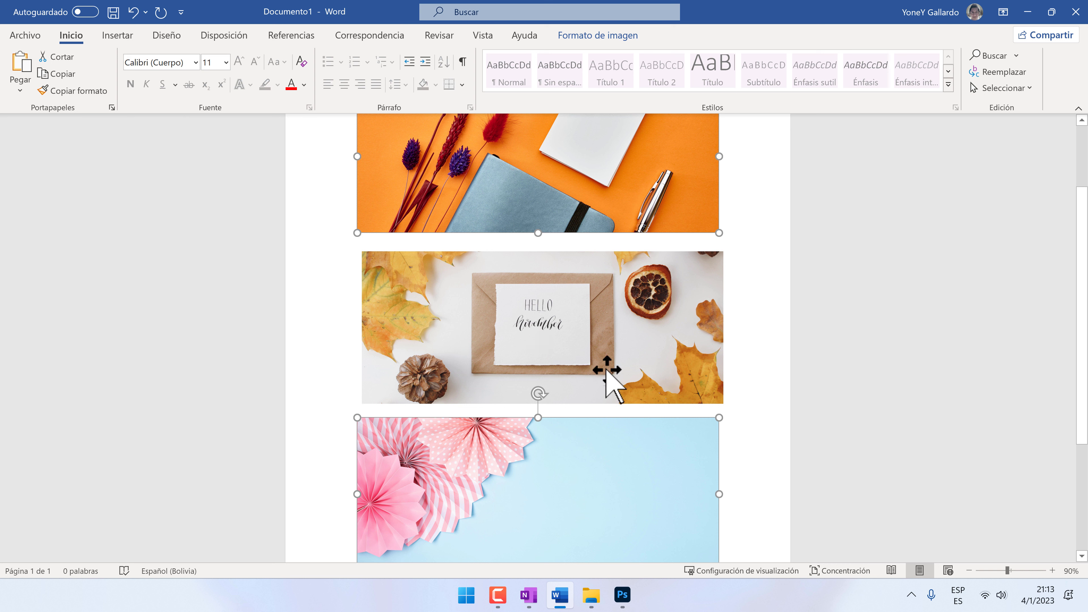
Switch to Photoshop and select the black rectangle, yellow triangle and green pentagon together on the canvas
{"action": "left_click", "coordinate": [623, 594]}
{"action": "left_click", "coordinate": [456, 539]}
{"action": "left_click", "coordinate": [248, 270]}
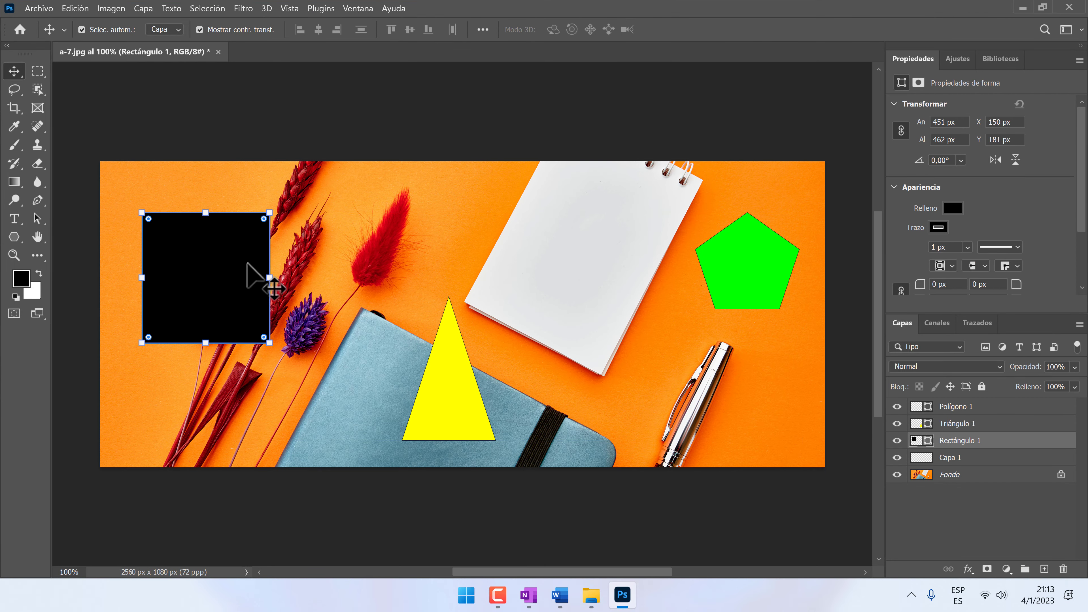
{"action": "left_click", "coordinate": [449, 390], "text": "shift"}
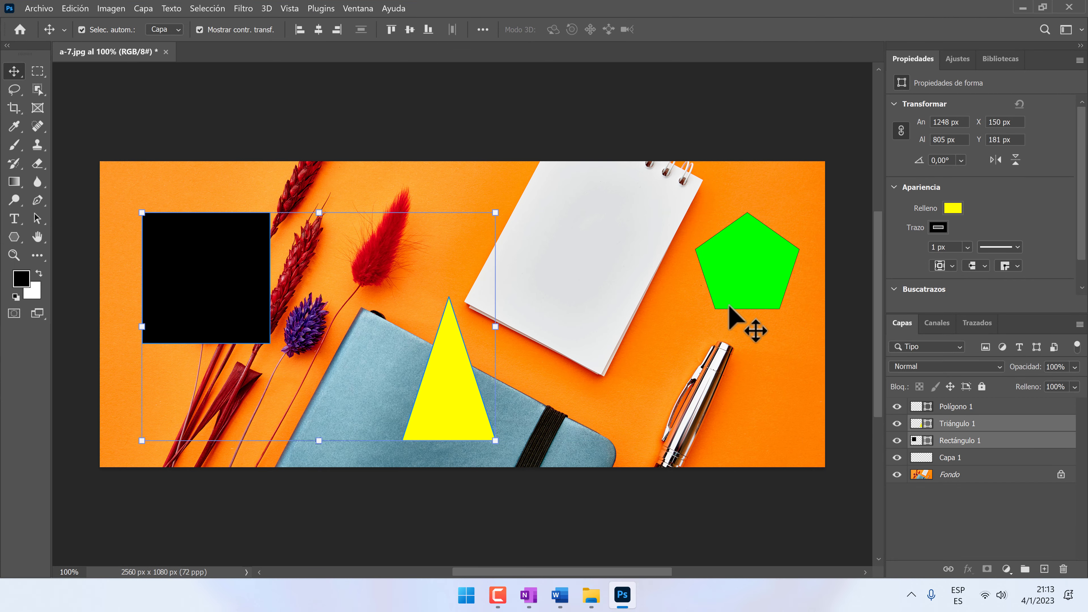
{"action": "left_click", "coordinate": [757, 293], "text": "shift"}
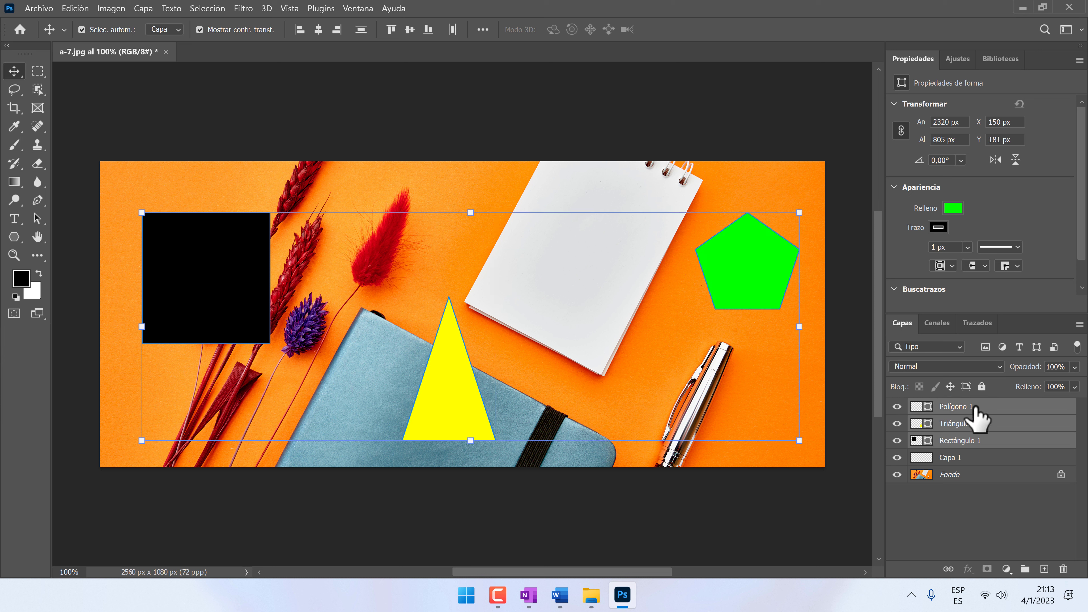
Select the range of layers from Polígono 1 to Rectángulo 1
{"action": "left_click", "coordinate": [982, 457]}
{"action": "left_click", "coordinate": [993, 407]}
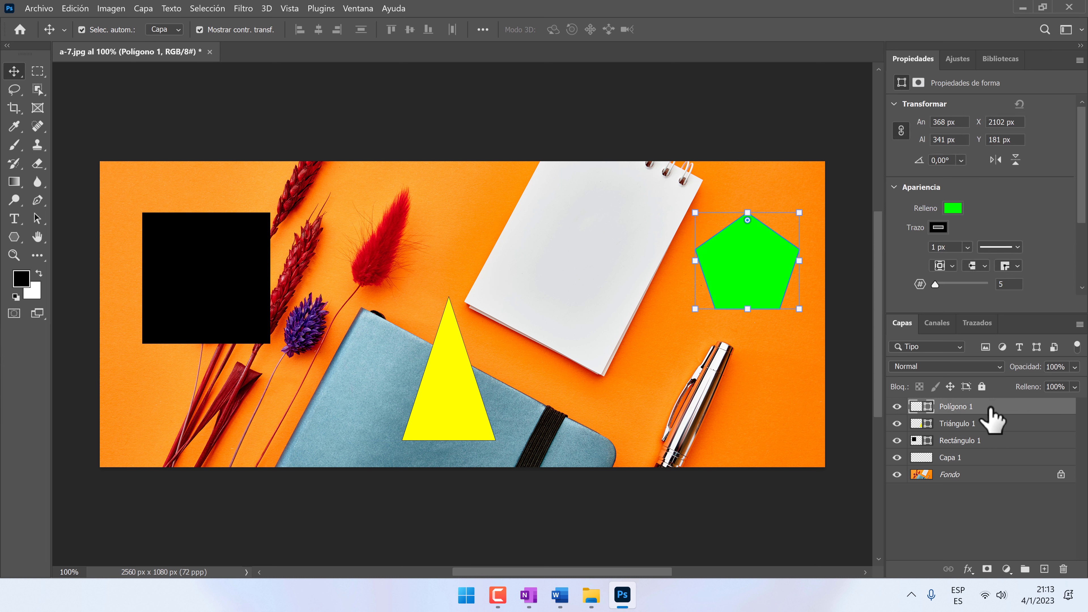
{"action": "left_click", "coordinate": [972, 442], "text": "shift"}
{"action": "left_click", "coordinate": [972, 410]}
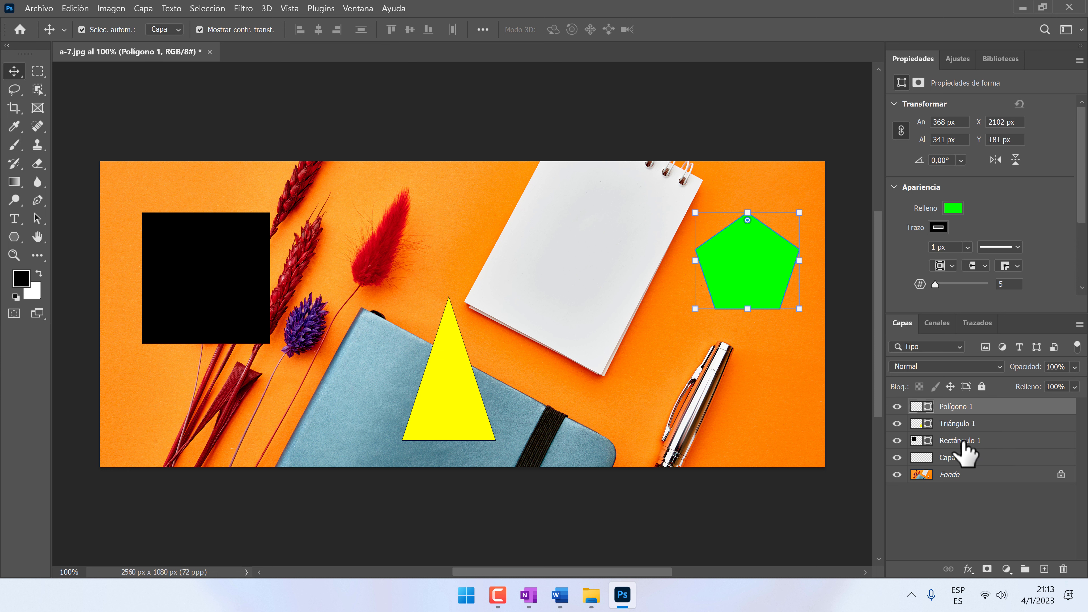
{"action": "left_click", "coordinate": [977, 440], "text": "shift"}
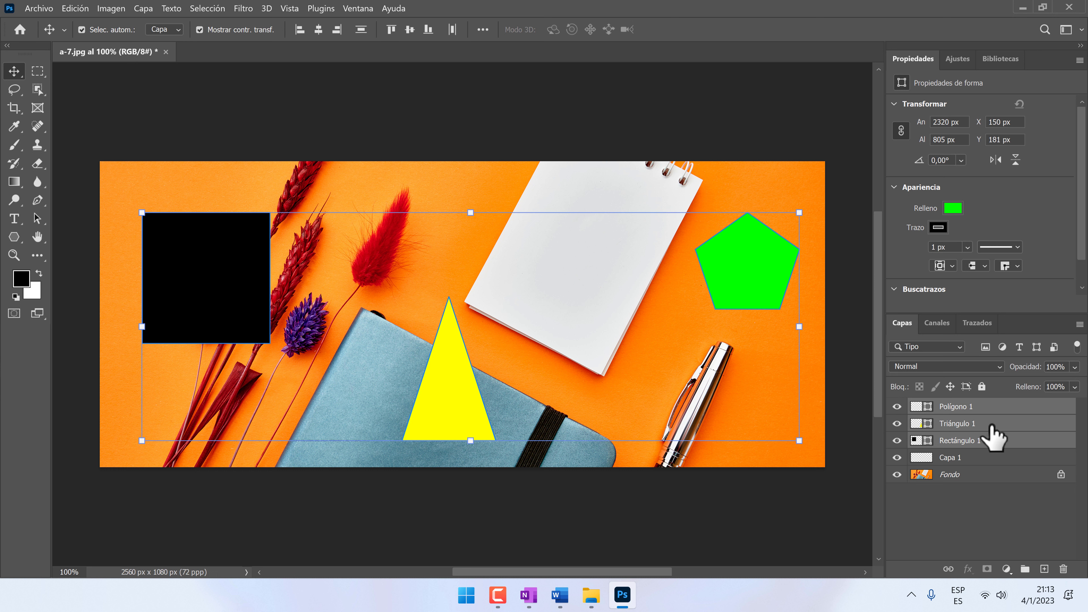
Select the range of layers from Polígono 1 to Capa 1 and clear the selection
{"action": "left_click", "coordinate": [991, 444]}
{"action": "left_click", "coordinate": [983, 407]}
{"action": "left_click", "coordinate": [982, 460], "text": "shift"}
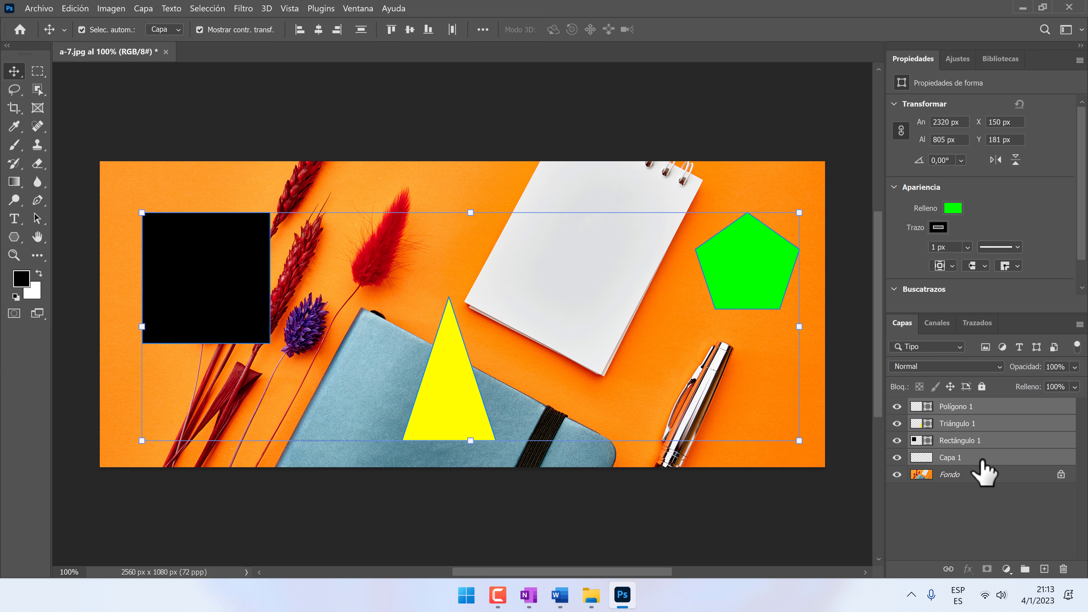
{"action": "left_click", "coordinate": [980, 543]}
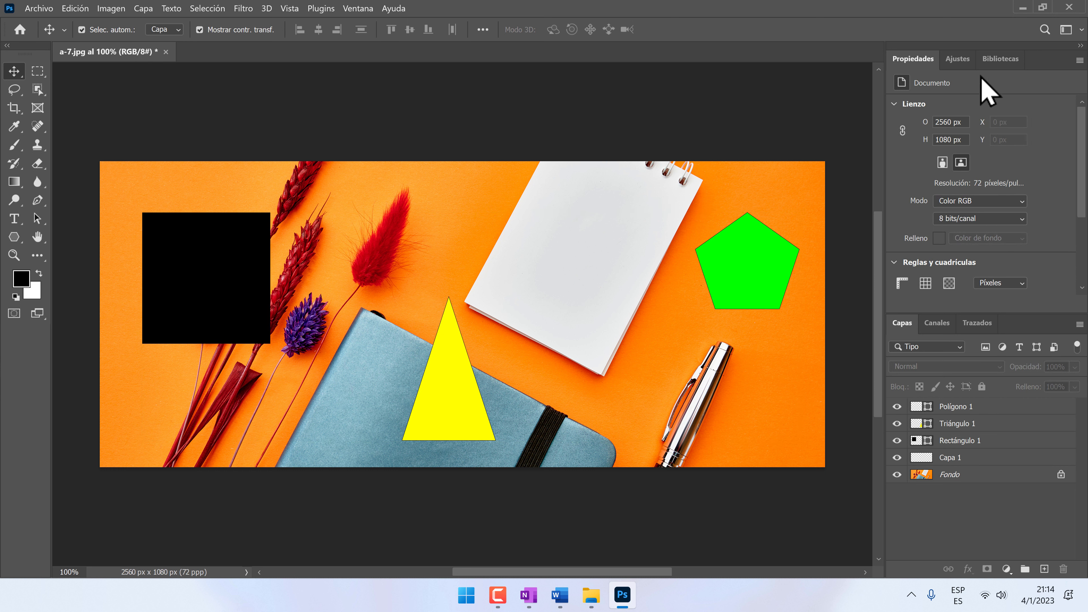
Move the black rectangle to about X 121 px, Y 121 px and duplicate it towards the yellow triangle
{"action": "left_click", "coordinate": [244, 296]}
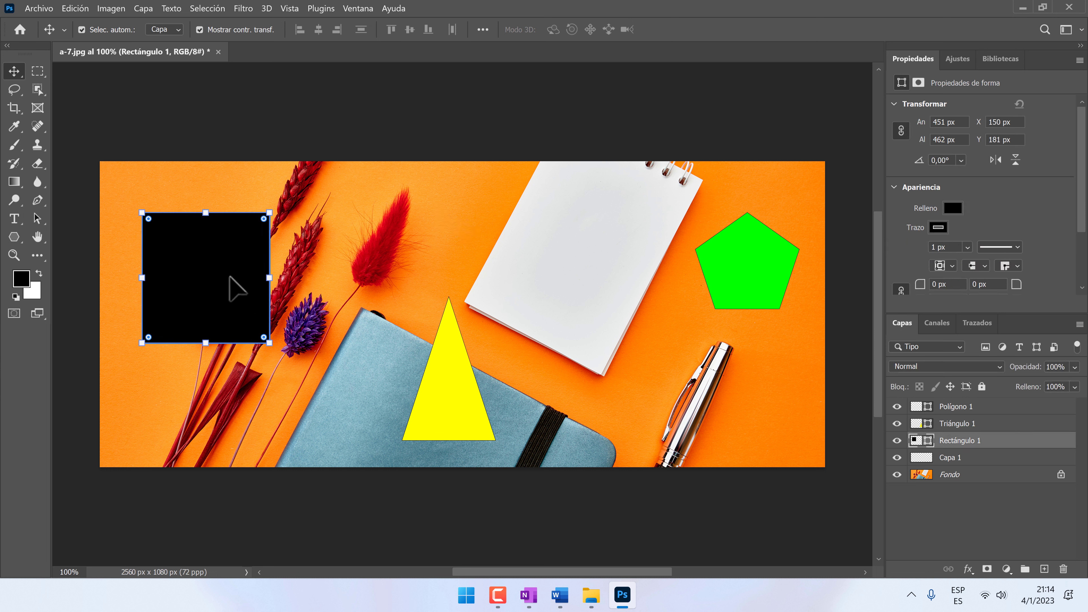
{"action": "left_click_drag", "start_coordinate": [230, 271], "coordinate": [221, 252]}
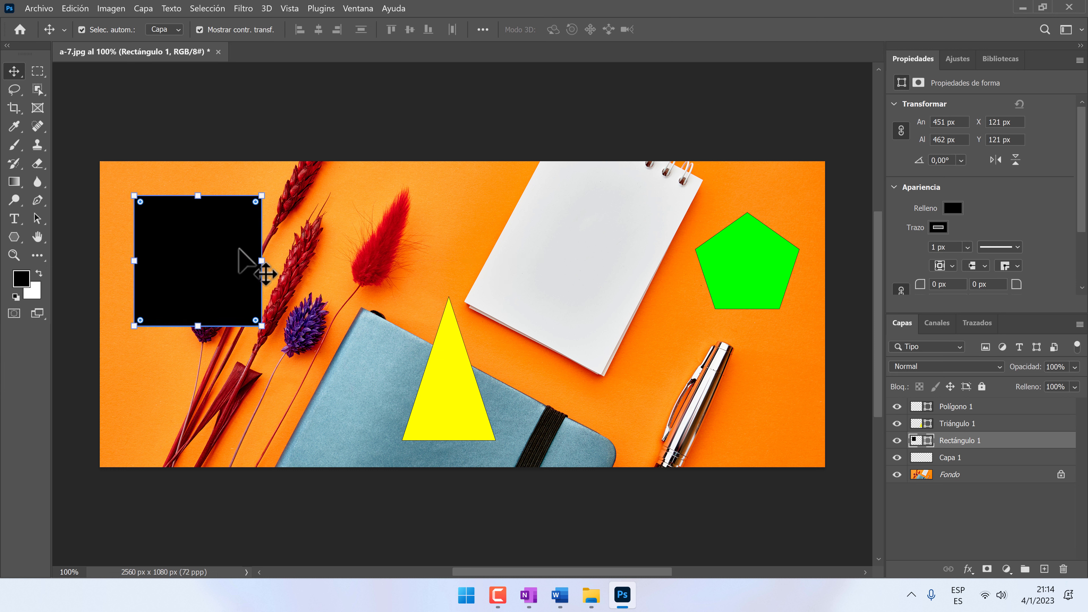
{"action": "right_click", "coordinate": [238, 251]}
{"action": "left_click", "coordinate": [552, 20]}
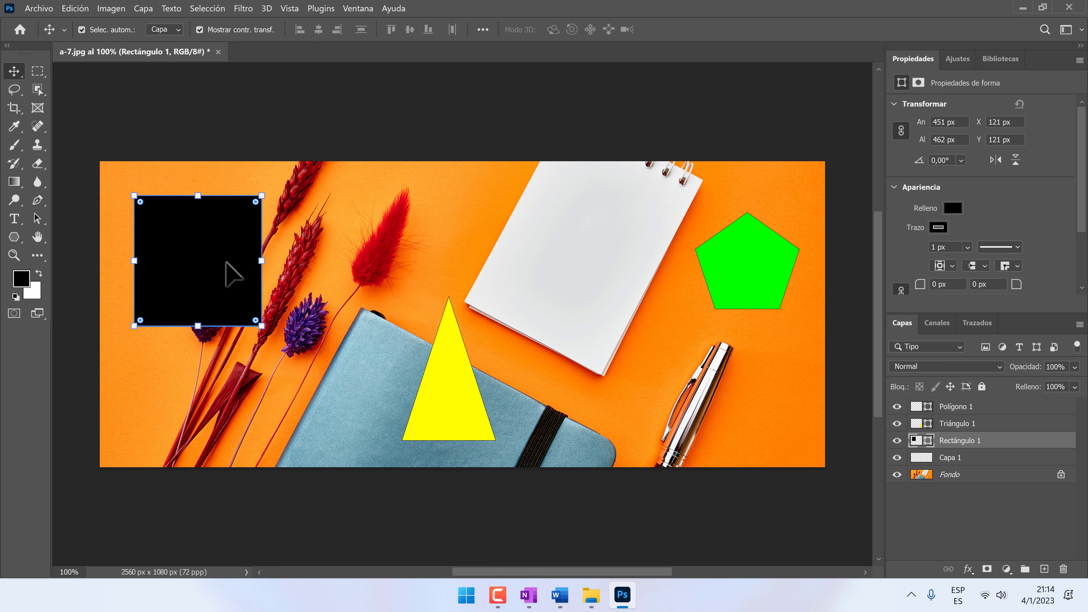
{"action": "left_click_drag", "start_coordinate": [214, 241], "coordinate": [355, 272], "text": "alt"}
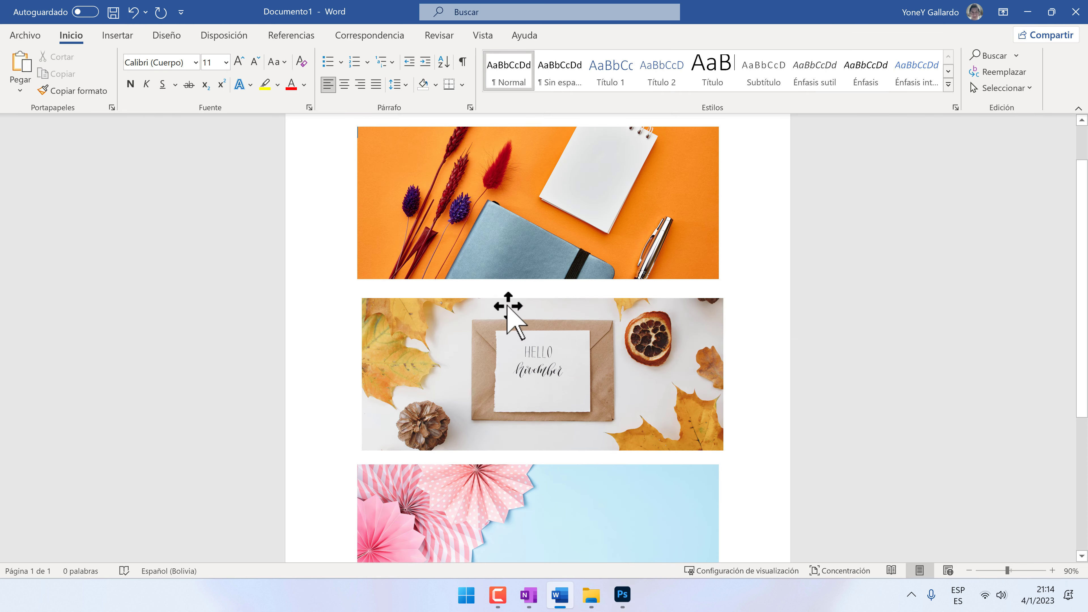
Duplicate the autumn card picture in the Word document and delete the copy
{"action": "left_click", "coordinate": [507, 333]}
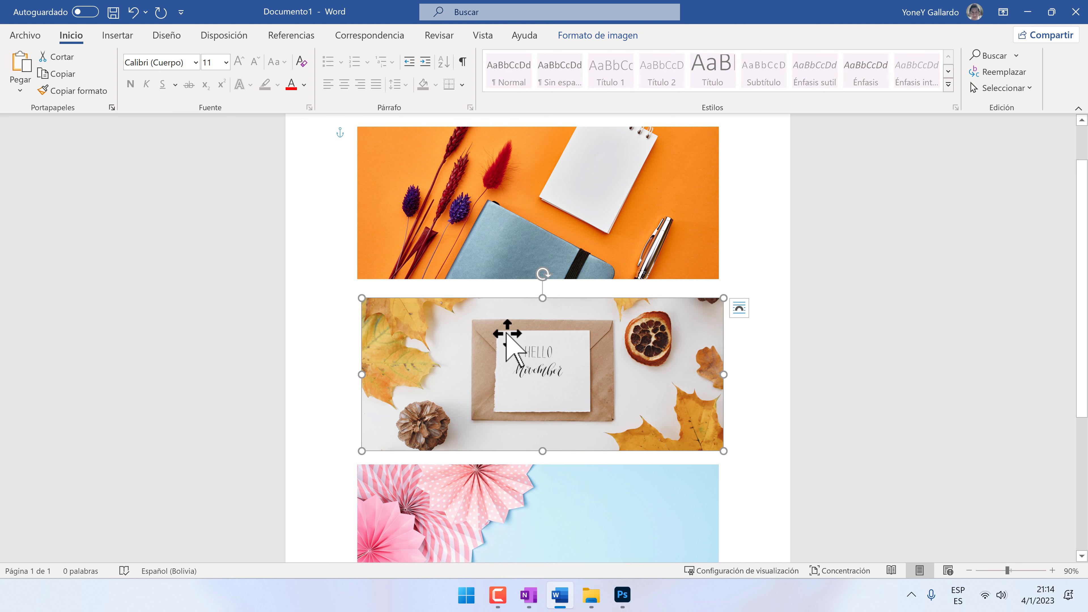
{"action": "key", "text": "ctrl+d"}
{"action": "left_click_drag", "start_coordinate": [521, 337], "coordinate": [526, 389]}
{"action": "key", "text": "Delete"}
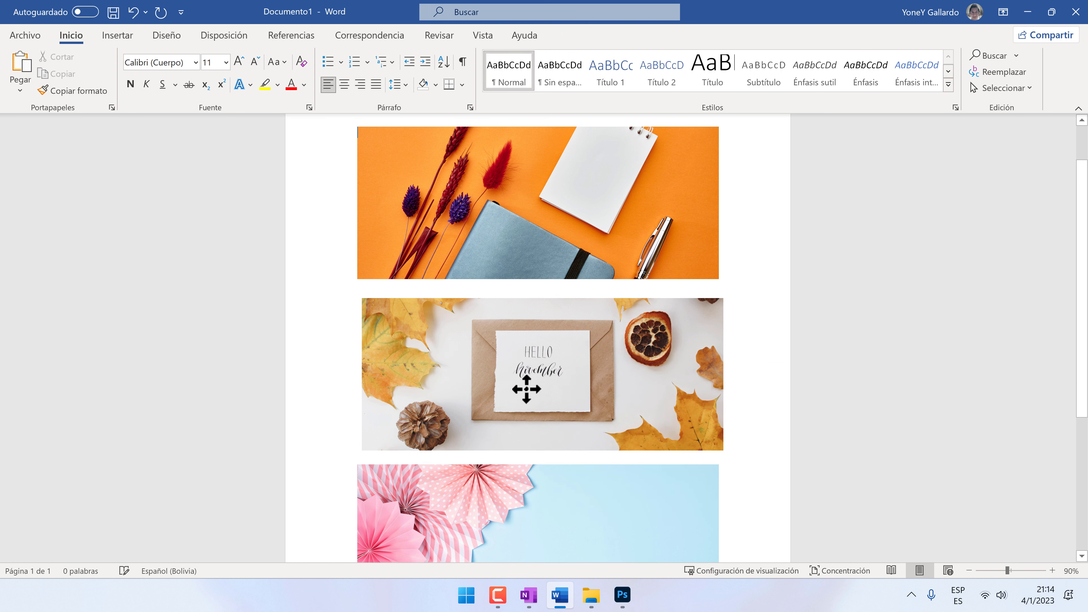
Duplicate the autumn card picture and place the copy overlapping its lower-left area, extending past the page's left edge
{"action": "left_click", "coordinate": [515, 370]}
{"action": "left_click_drag", "start_coordinate": [463, 352], "coordinate": [267, 391]}
{"action": "key", "text": "ctrl+z"}
{"action": "left_click_drag", "start_coordinate": [415, 403], "coordinate": [387, 407]}
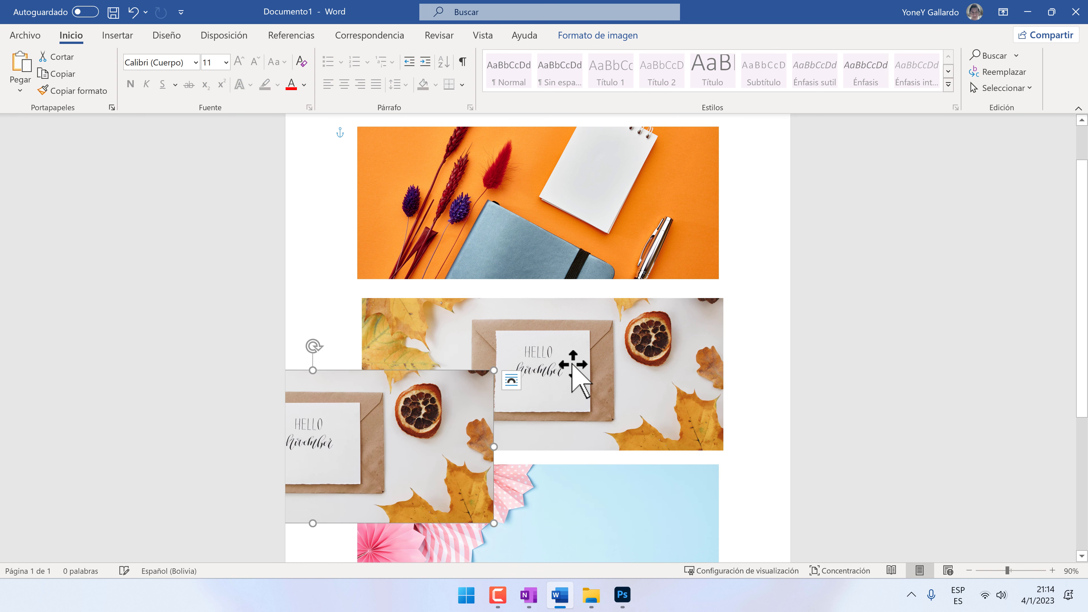
Switch to the Imágenes folder in File Explorer and select messi.jpg and a-1o.jpg one after the other to examine their extensions
{"action": "left_click", "coordinate": [1027, 12]}
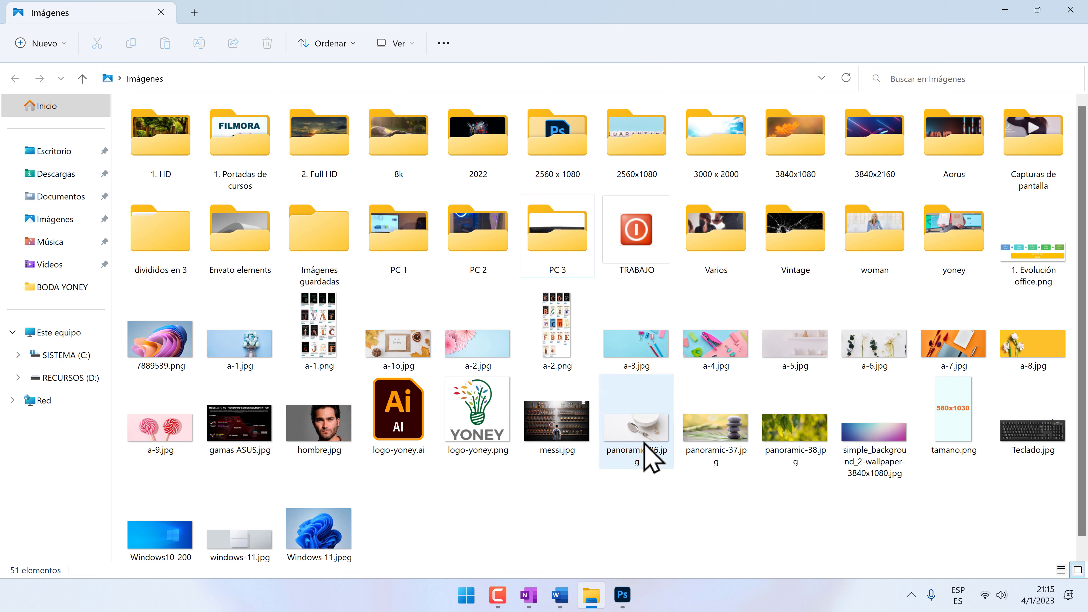
{"action": "left_click", "coordinate": [561, 430]}
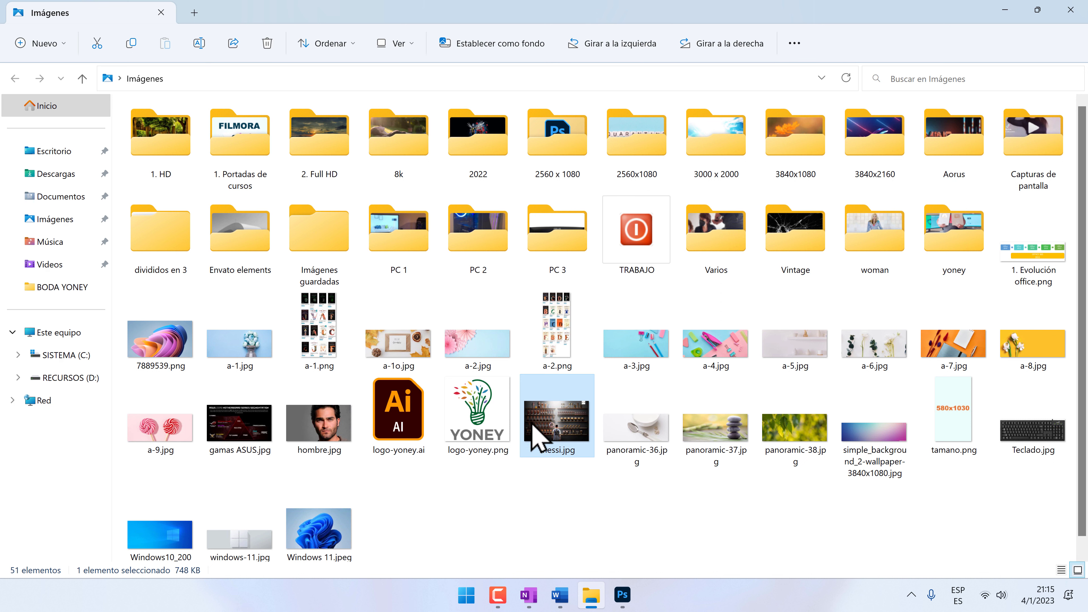
{"action": "left_click", "coordinate": [408, 367]}
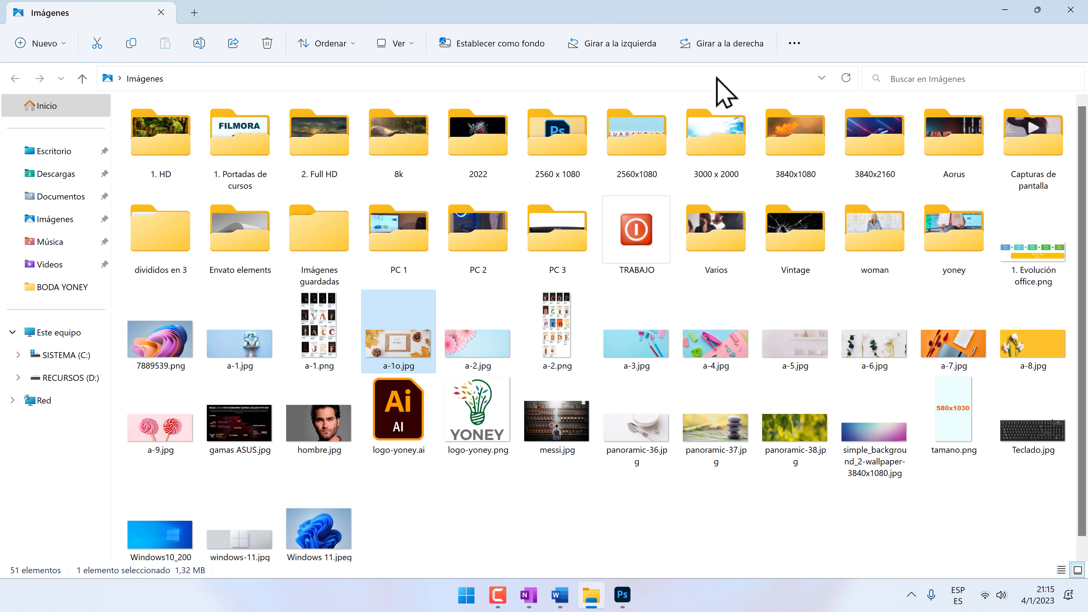
Examine the option for hiding extensions of known file types in the folder options' advanced view settings, and cancel the dialog
{"action": "left_click", "coordinate": [795, 43]}
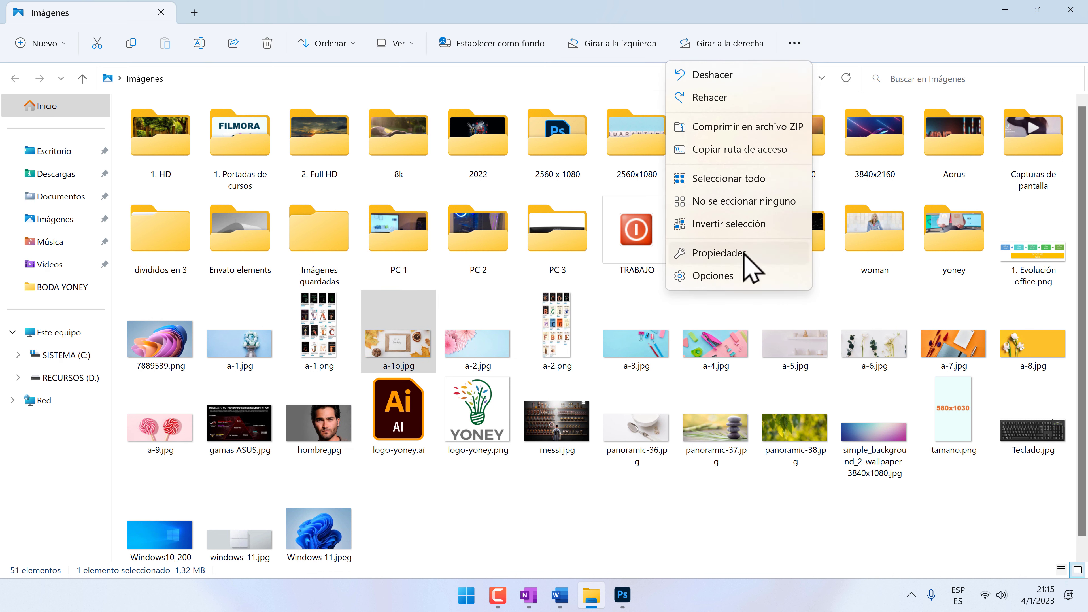
{"action": "left_click", "coordinate": [730, 277]}
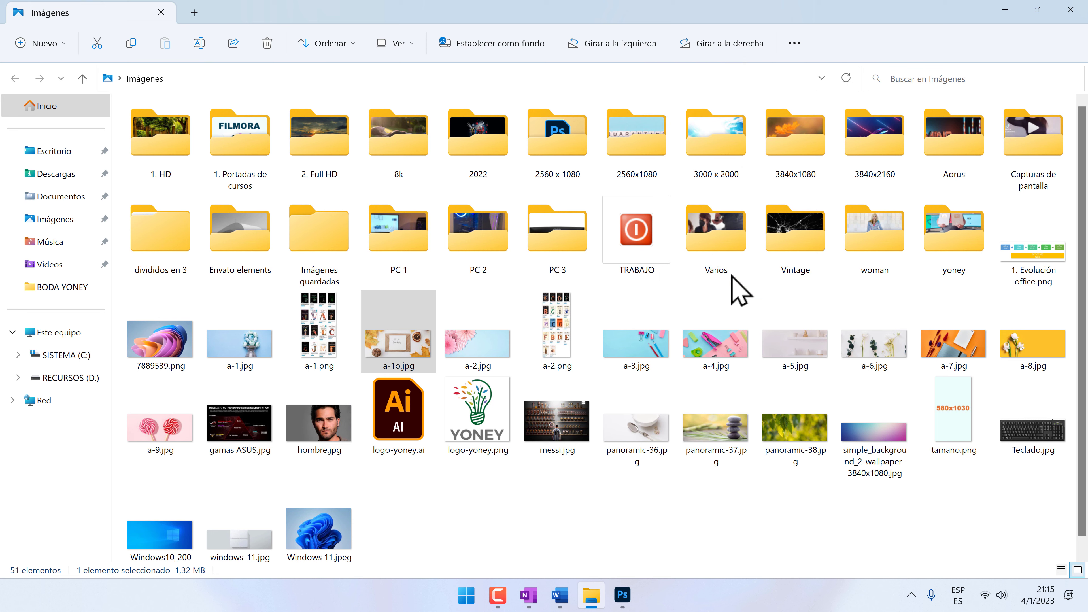
{"action": "left_click", "coordinate": [77, 138]}
{"action": "left_click_drag", "start_coordinate": [137, 115], "coordinate": [638, 129]}
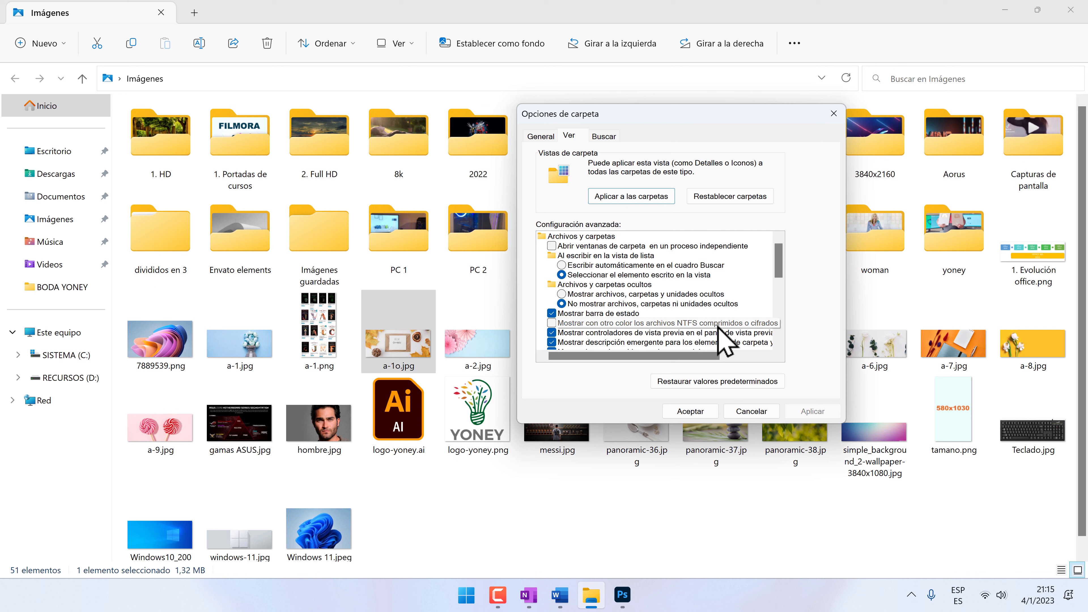
{"action": "scroll", "coordinate": [668, 340], "scroll_direction": "down", "scroll_amount": 3}
{"action": "scroll", "coordinate": [709, 347], "scroll_direction": "down", "scroll_amount": 2}
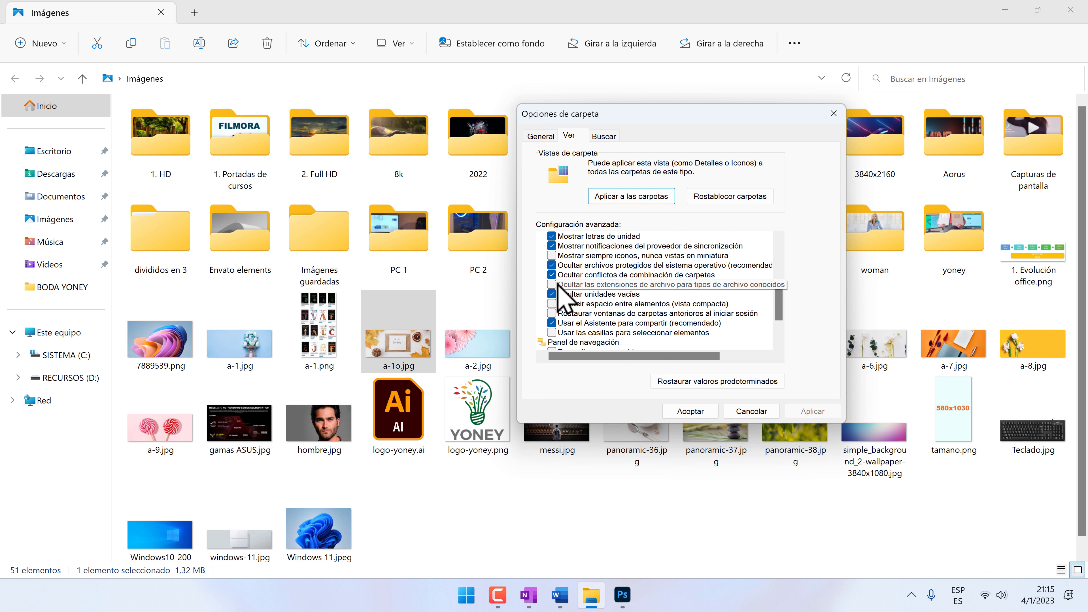
{"action": "left_click", "coordinate": [751, 411]}
Reopen the folder options, review the advanced view settings around the file extension option again, and cancel without changes
{"action": "left_click", "coordinate": [794, 42]}
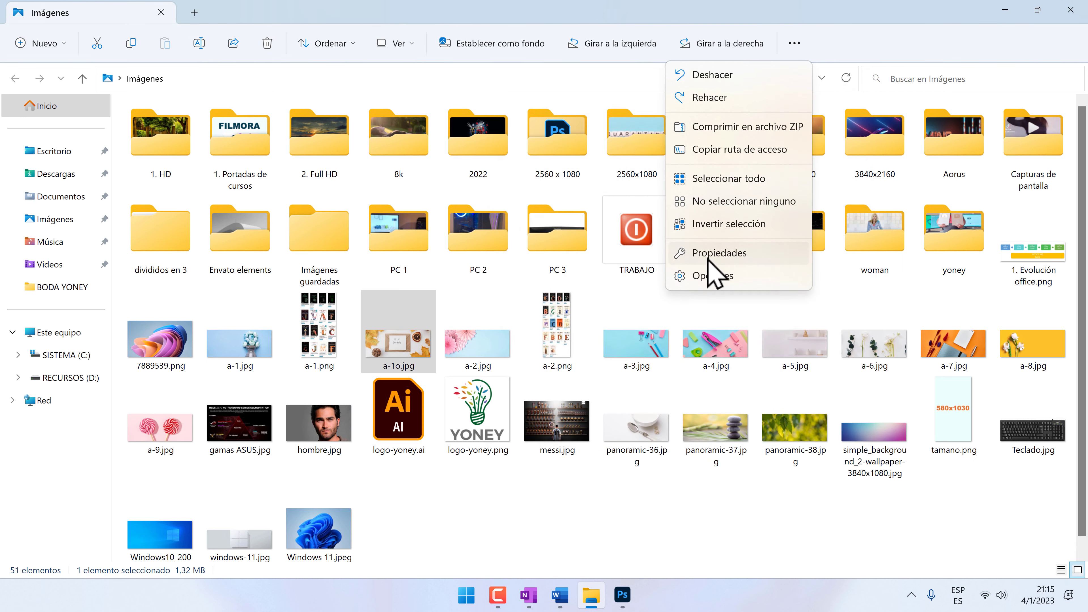
{"action": "left_click", "coordinate": [715, 275]}
{"action": "left_click", "coordinate": [67, 138]}
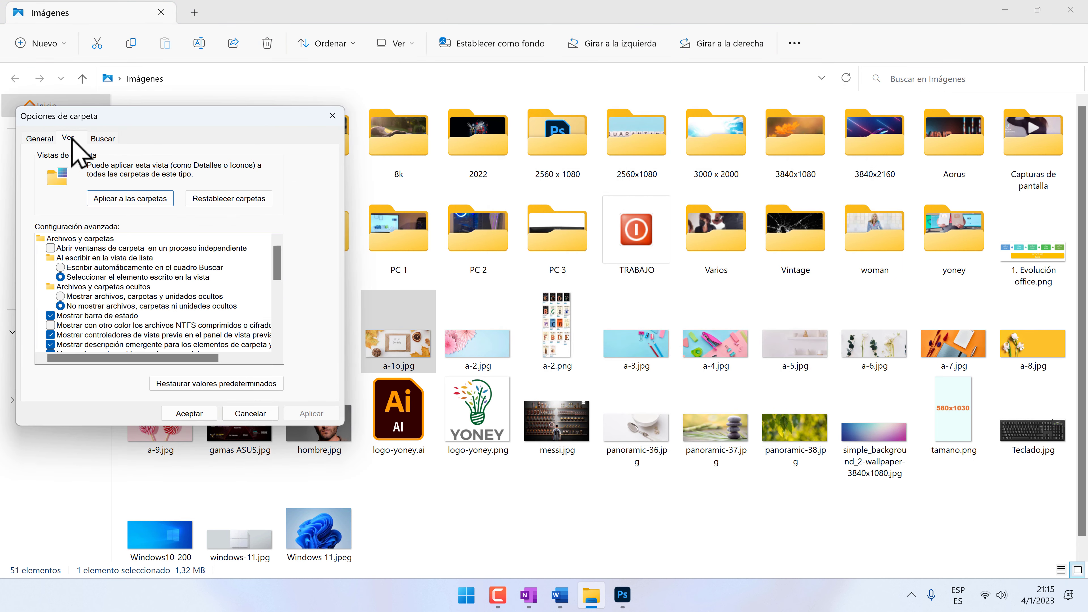
{"action": "scroll", "coordinate": [107, 300], "scroll_direction": "down", "scroll_amount": 5}
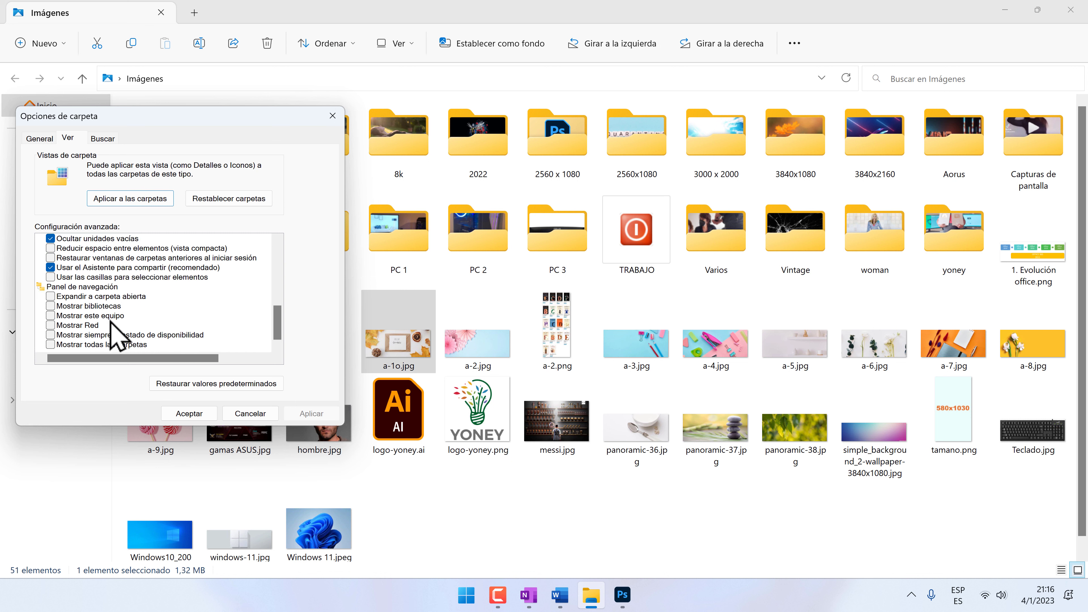
{"action": "scroll", "coordinate": [115, 337], "scroll_direction": "up", "scroll_amount": 1}
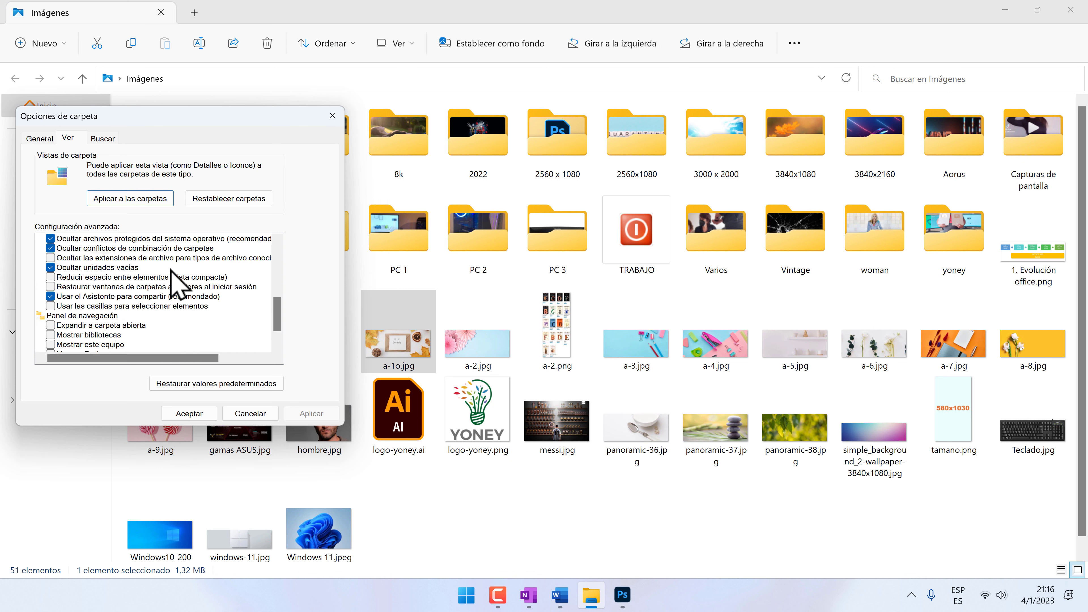
{"action": "left_click", "coordinate": [249, 413]}
Select a-2.jpg, a-3.jpg and a-2.png individually in the Imágenes folder to compare their file extensions
{"action": "left_click", "coordinate": [482, 365]}
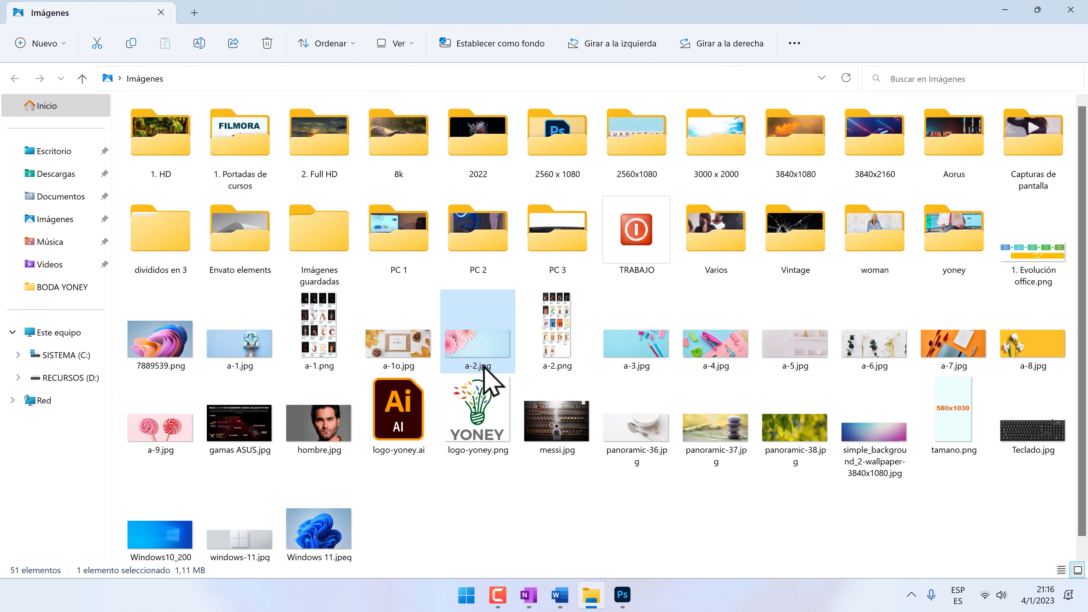
{"action": "left_click", "coordinate": [643, 370]}
{"action": "mouse_move", "coordinate": [641, 369]}
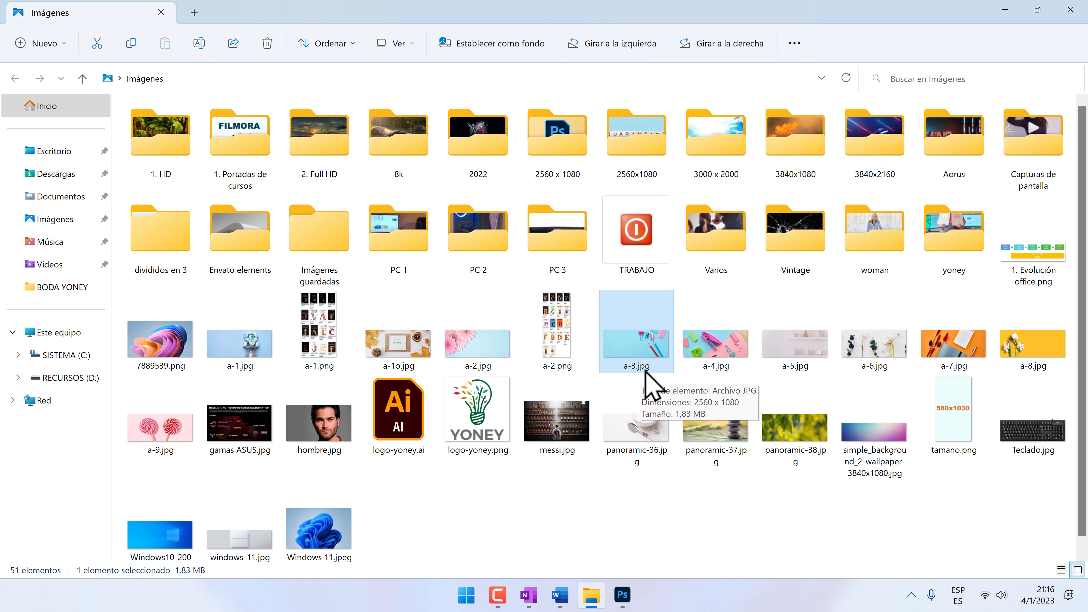
{"action": "left_click", "coordinate": [565, 368]}
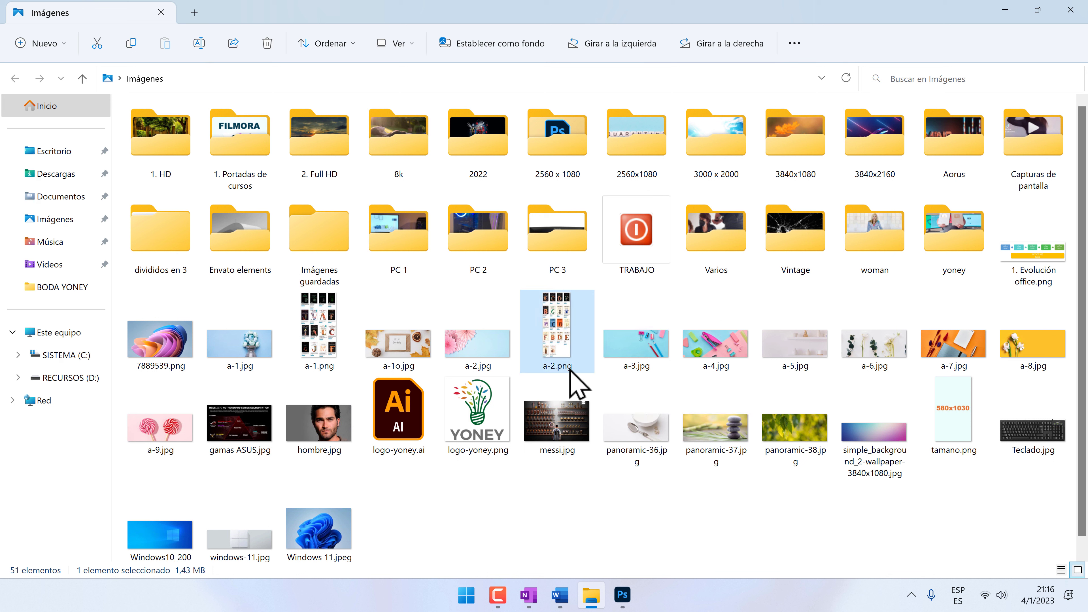
{"action": "mouse_move", "coordinate": [640, 369]}
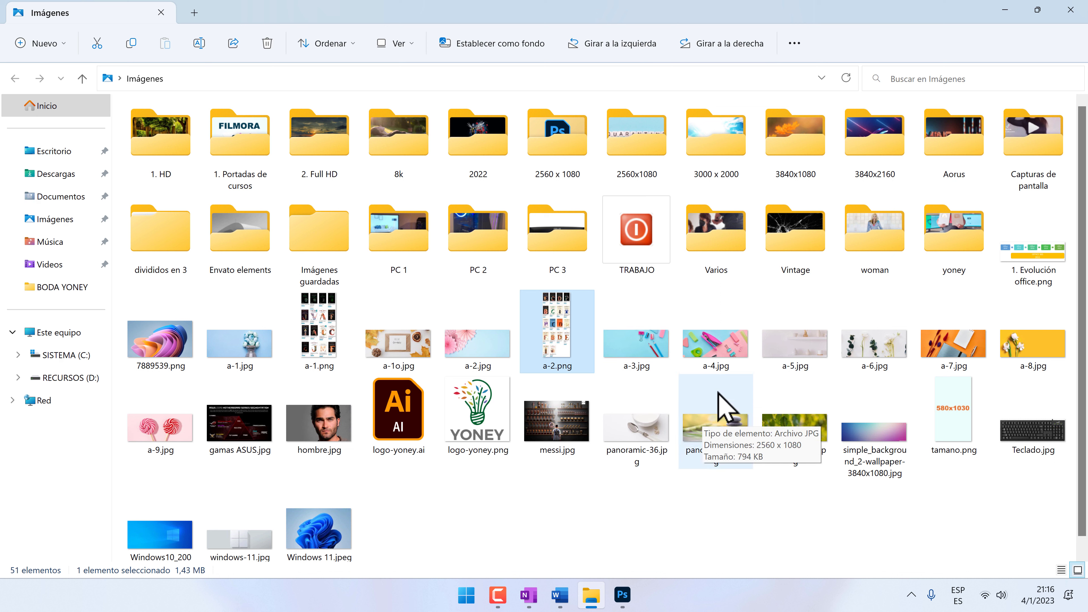
{"action": "left_click", "coordinate": [642, 360]}
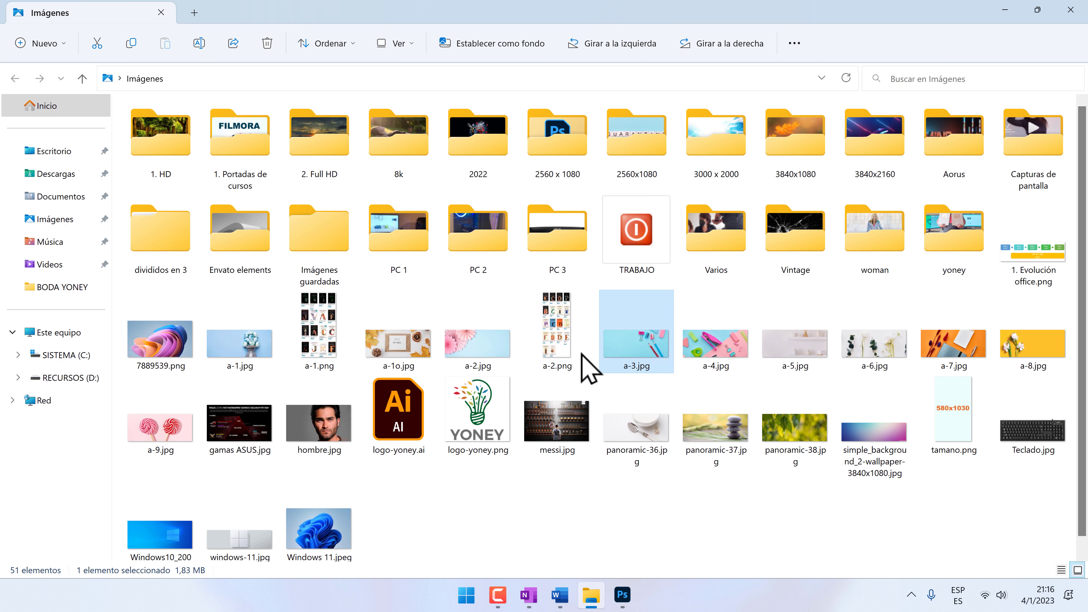
{"action": "left_click", "coordinate": [474, 364]}
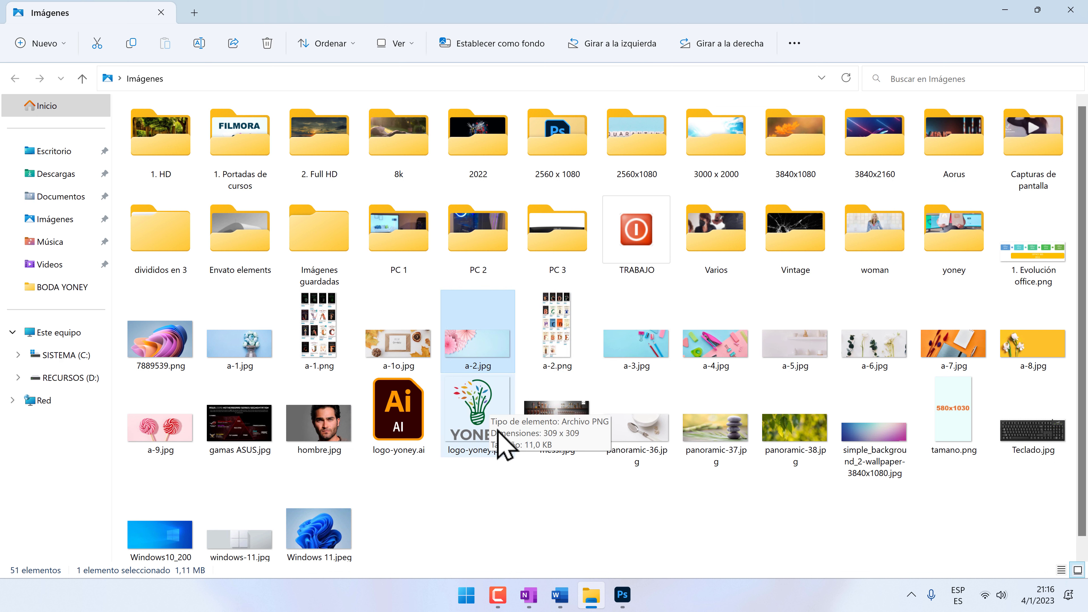
Examine the audio file extensions in the Música folder and the video file extensions in folder 1 of Videos
{"action": "left_click", "coordinate": [60, 242]}
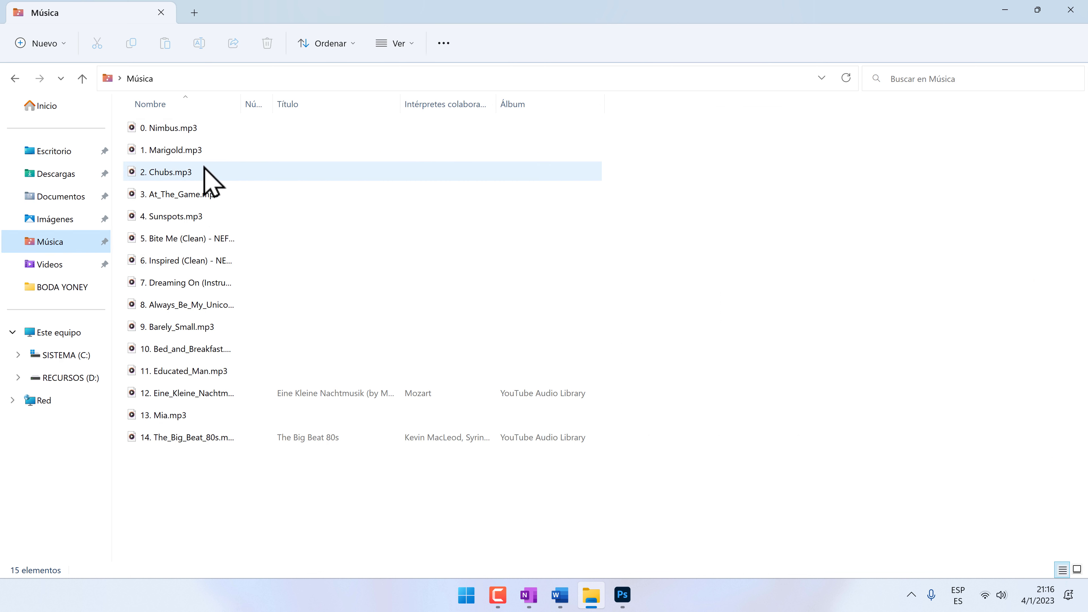
{"action": "left_click", "coordinate": [65, 264]}
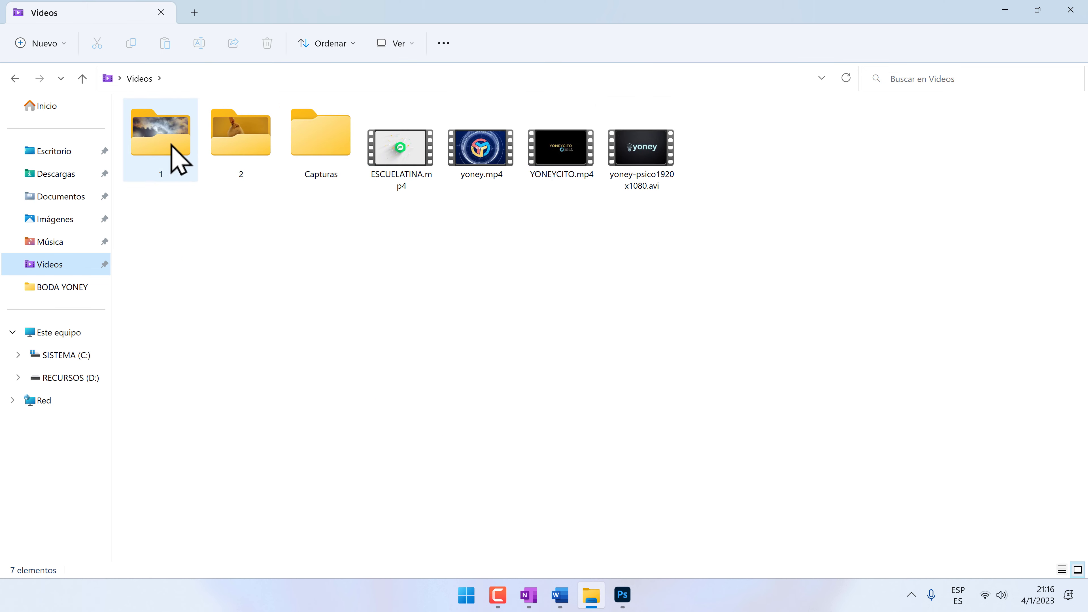
{"action": "double_click", "coordinate": [178, 157]}
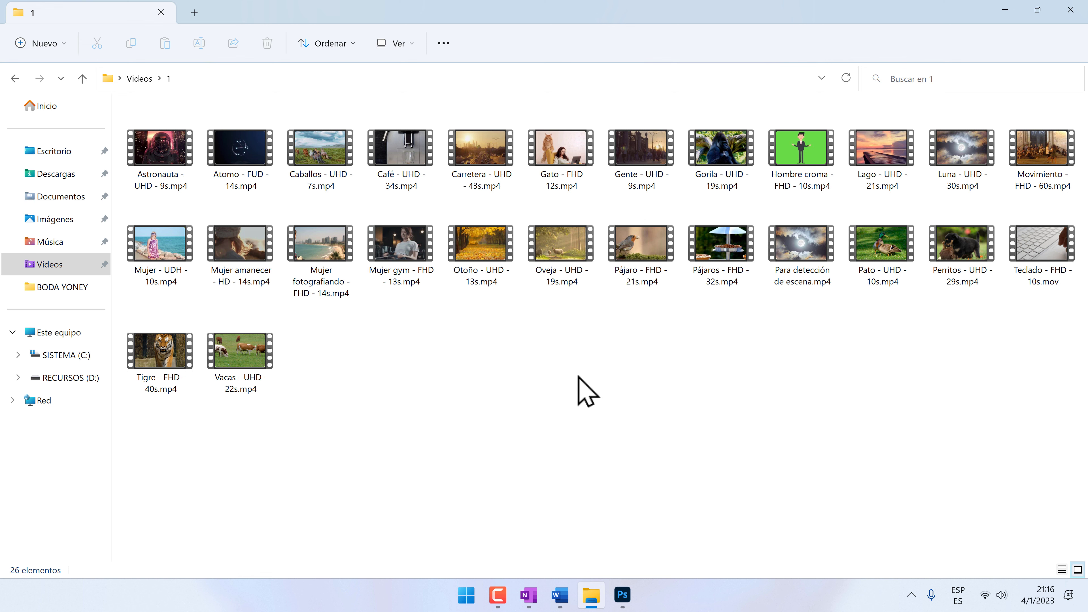
Switch to Photoshop, deselect the layer, open the save dialog to examine the file extension for a-7, and cancel saving
{"action": "left_click", "coordinate": [622, 594]}
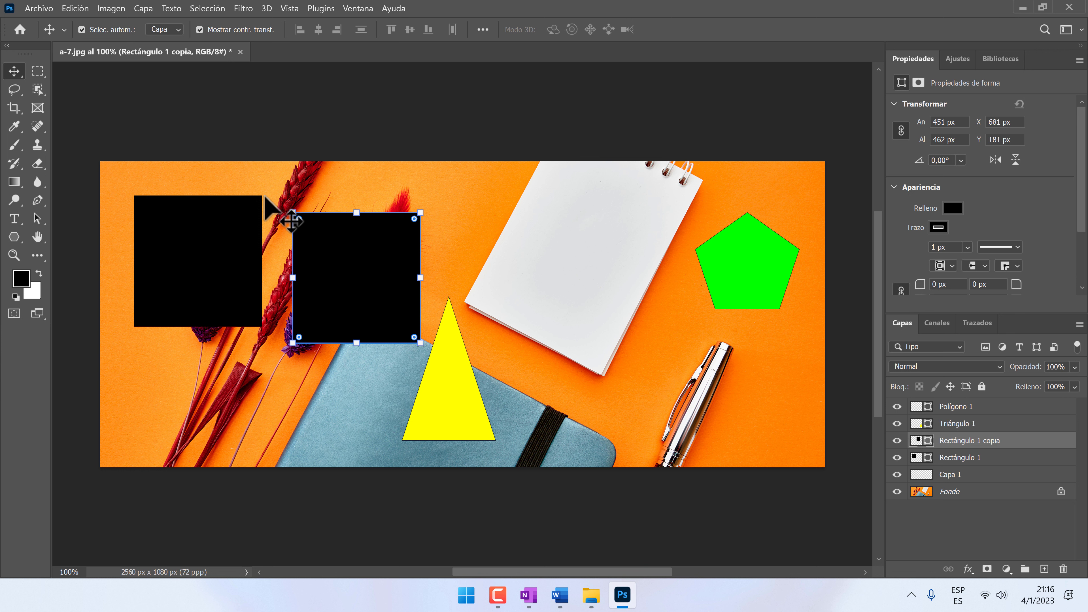
{"action": "left_click", "coordinate": [509, 531]}
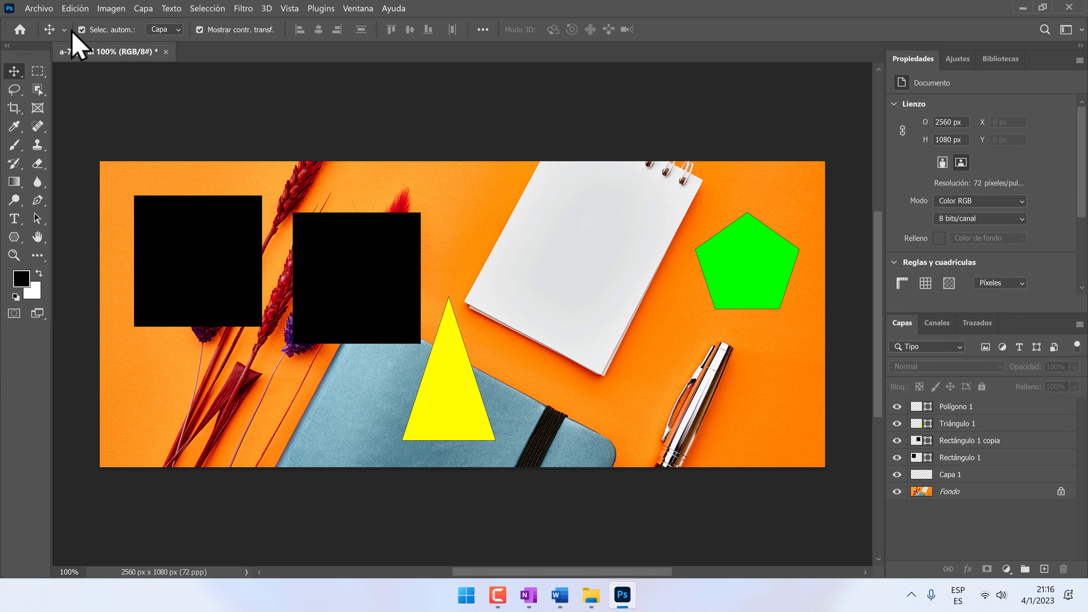
{"action": "left_click", "coordinate": [38, 8]}
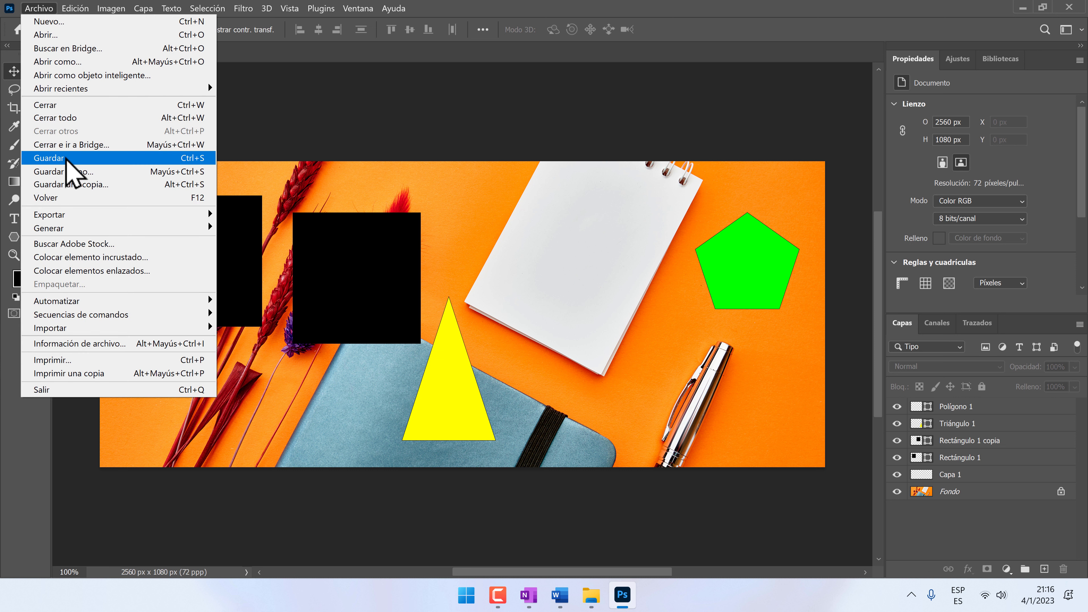
{"action": "left_click", "coordinate": [92, 156]}
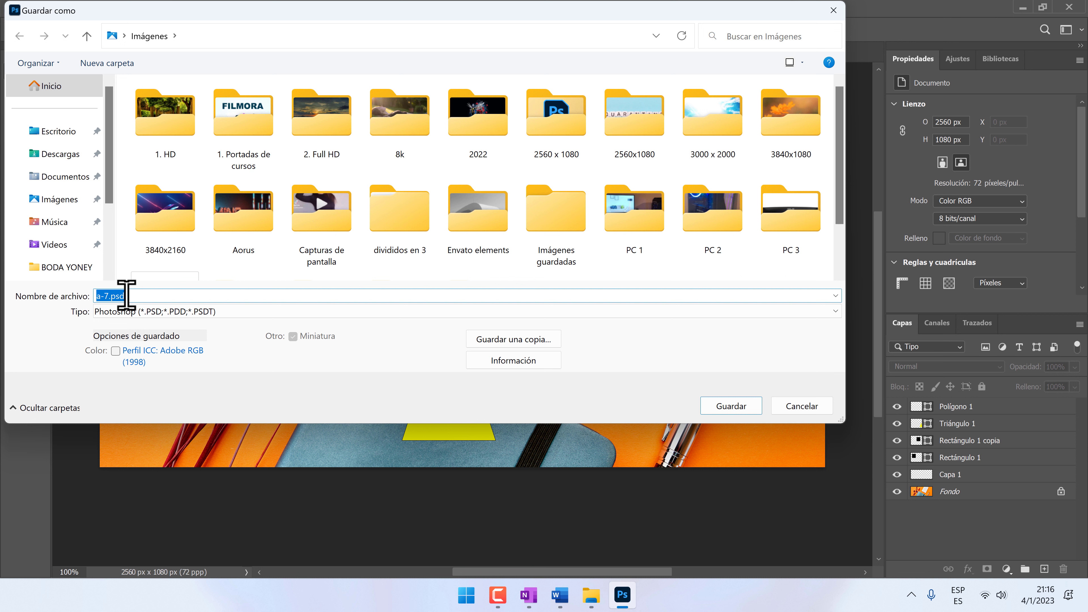
{"action": "left_click_drag", "start_coordinate": [137, 297], "coordinate": [121, 300]}
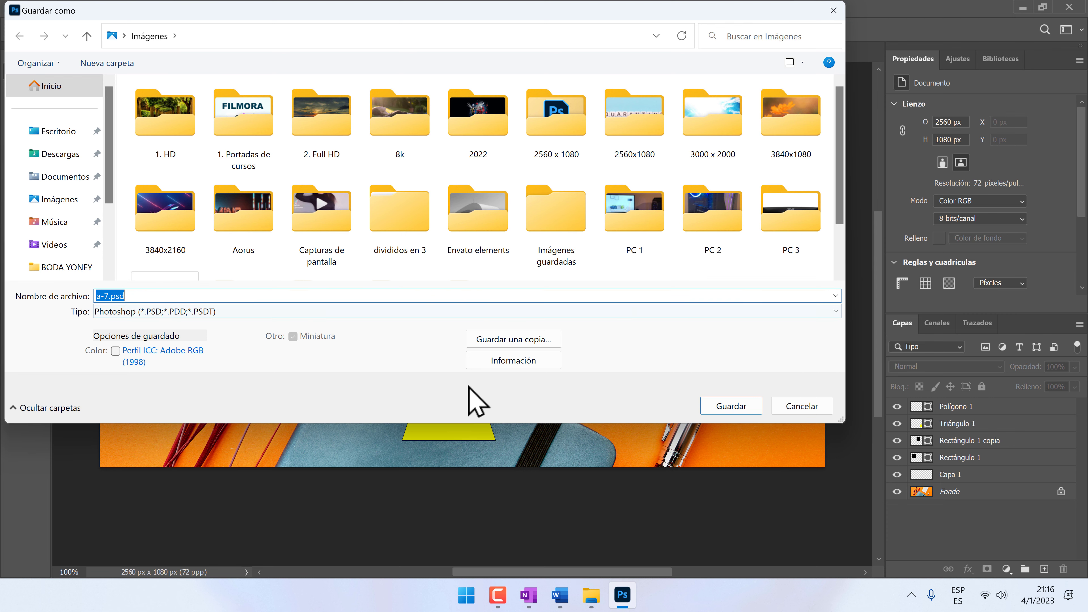
{"action": "left_click", "coordinate": [801, 407]}
Switch to Word and open the Save As dialog for the document in this PC's Documentos folder
{"action": "left_click", "coordinate": [560, 595]}
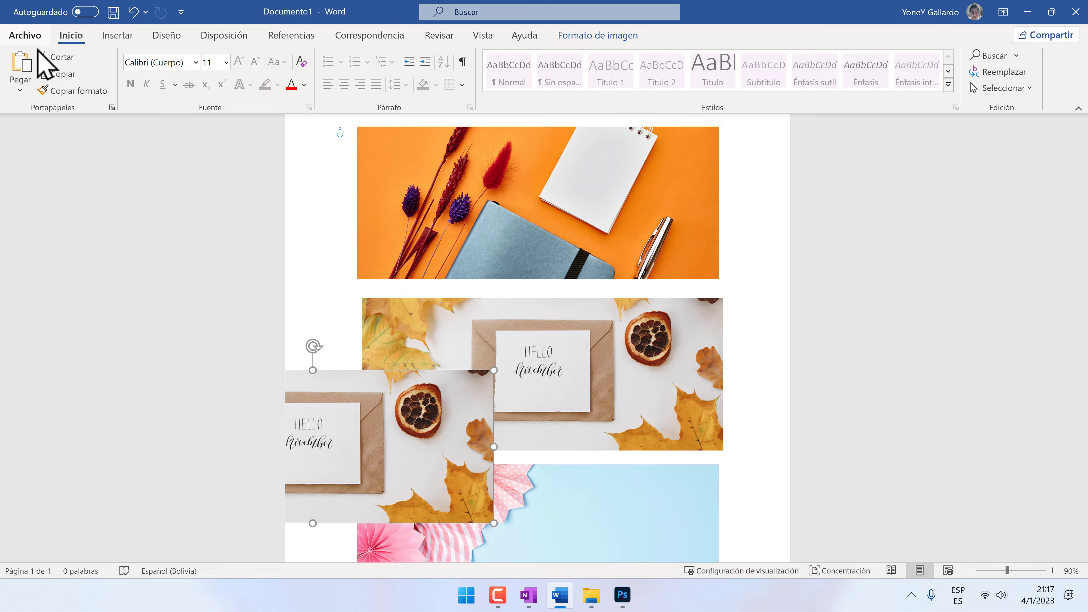
{"action": "left_click", "coordinate": [30, 36]}
{"action": "left_click", "coordinate": [69, 228]}
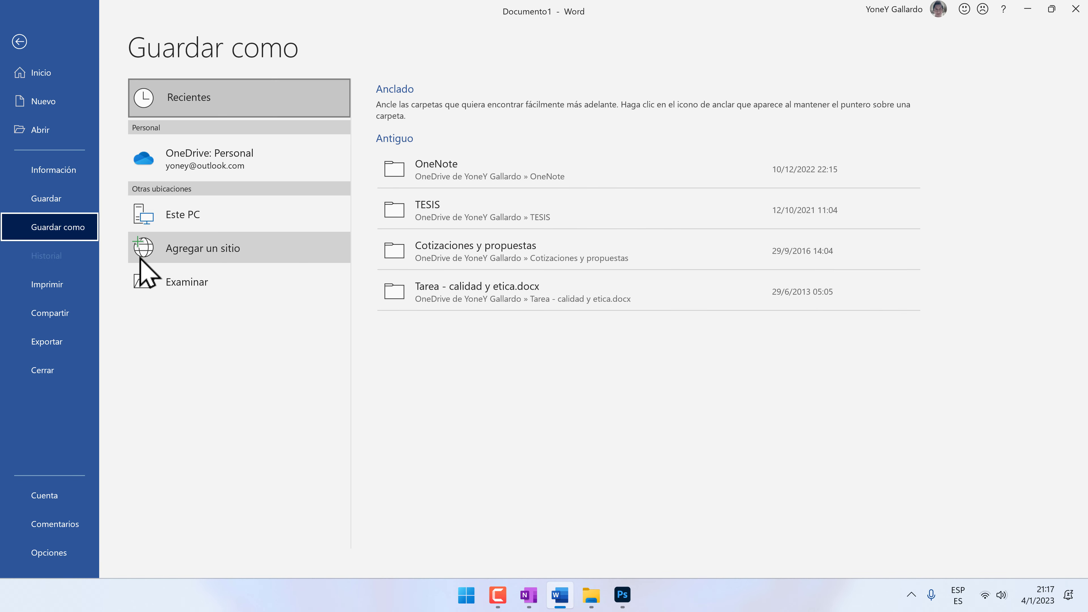
{"action": "left_click", "coordinate": [190, 232]}
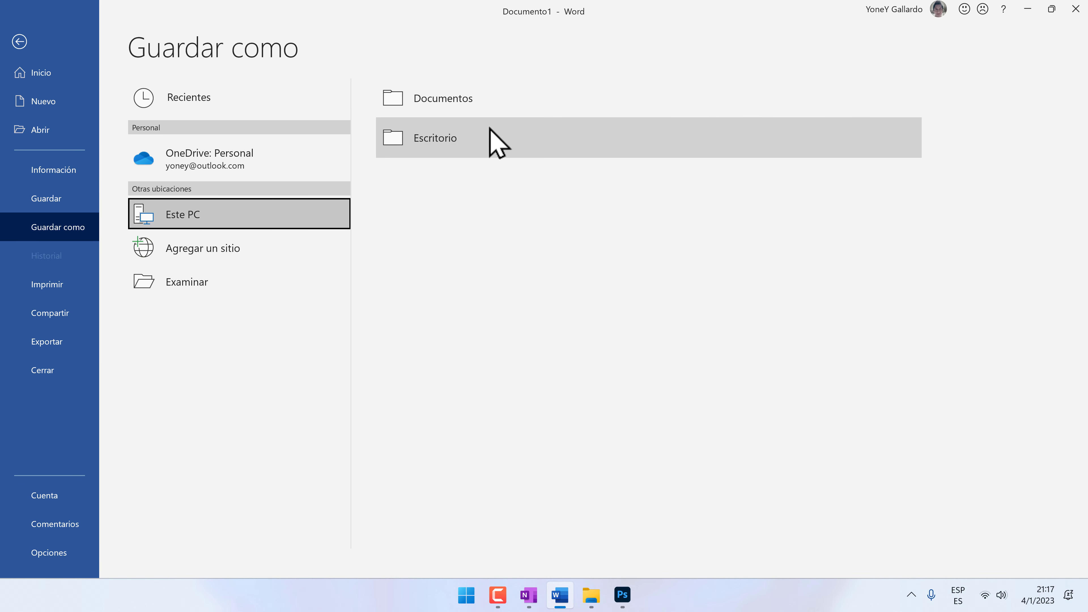
{"action": "left_click", "coordinate": [492, 100]}
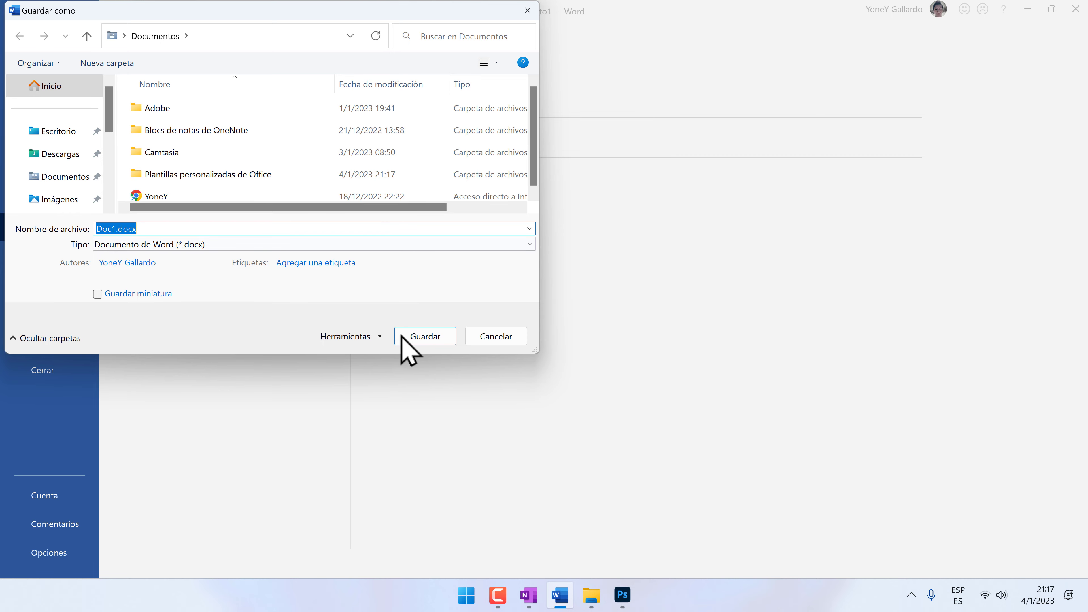
Cancel saving the Word document and switch to Excel with a new blank workbook
{"action": "left_click", "coordinate": [496, 337]}
{"action": "left_click", "coordinate": [467, 594]}
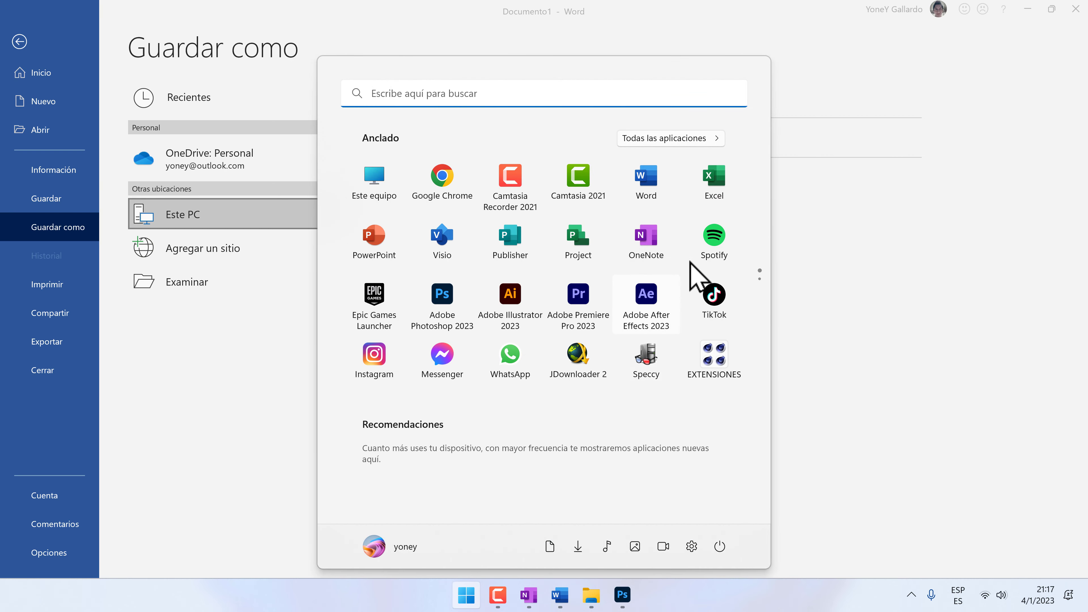
{"action": "left_click", "coordinate": [719, 184]}
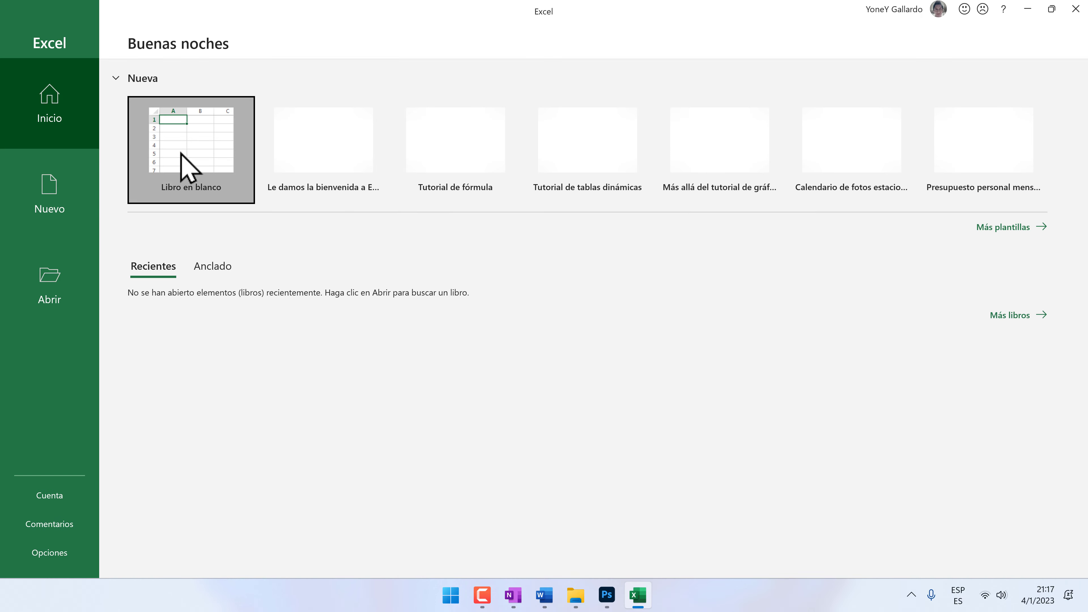
{"action": "left_click", "coordinate": [182, 165]}
Enter ff in cells C7 and C8 of the blank sheet
{"action": "left_click", "coordinate": [185, 246]}
{"action": "type", "text": "ff"}
{"action": "key", "text": "Return"}
{"action": "type", "text": "ff"}
{"action": "left_click", "coordinate": [230, 250]}
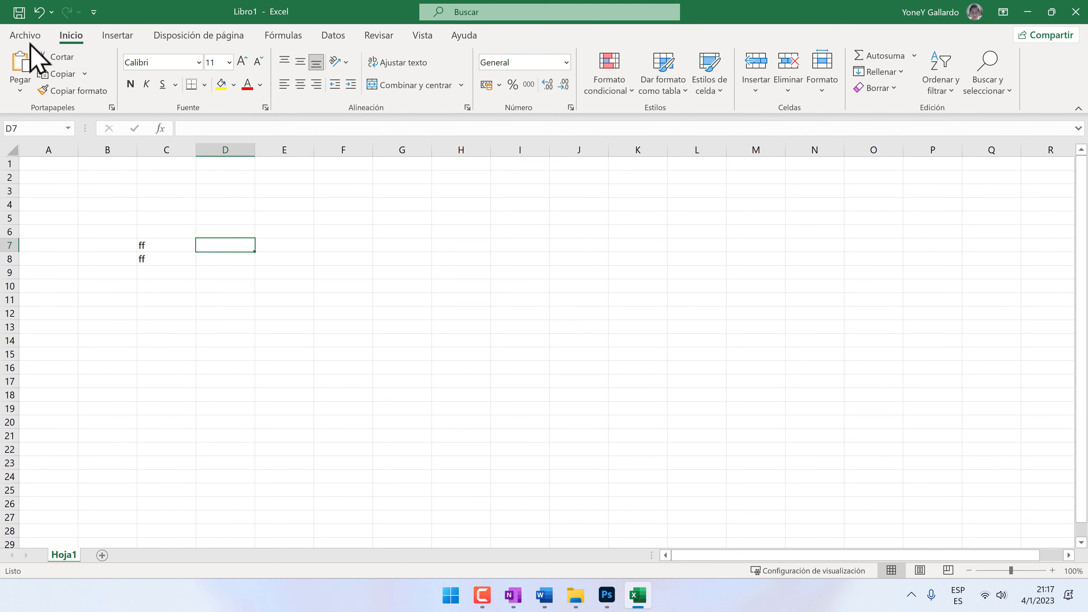
Check the default file type for saving the workbook to Documents, and cancel without saving
{"action": "left_click", "coordinate": [26, 36]}
{"action": "left_click", "coordinate": [60, 227]}
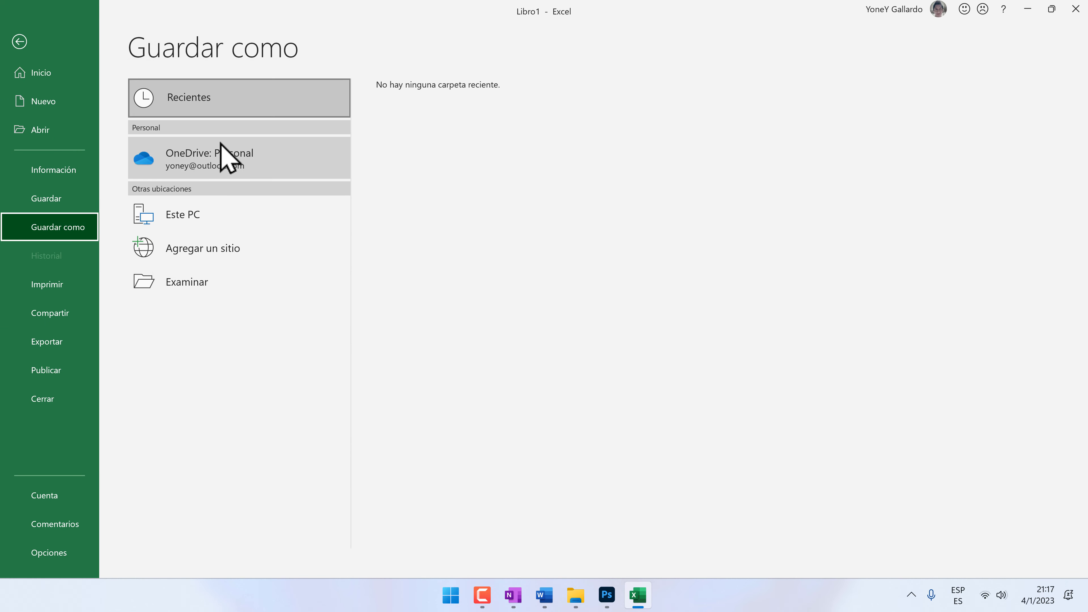
{"action": "left_click", "coordinate": [213, 216]}
{"action": "left_click", "coordinate": [466, 99]}
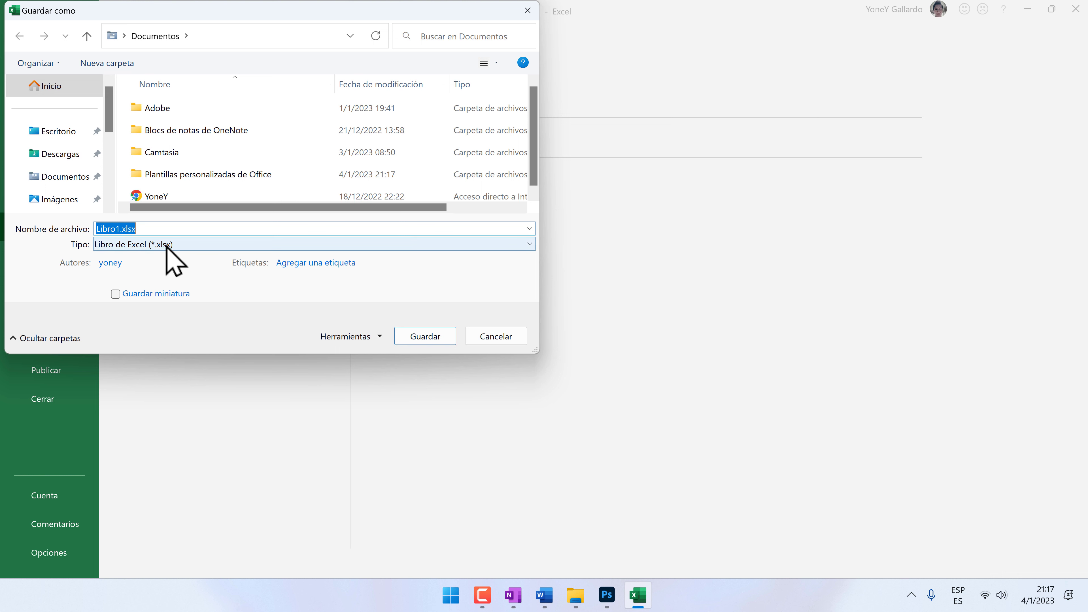
{"action": "left_click", "coordinate": [491, 339]}
Show the videos folder in File Explorer, and switch to Chrome with the Google home page ready for a search
{"action": "left_click", "coordinate": [576, 595]}
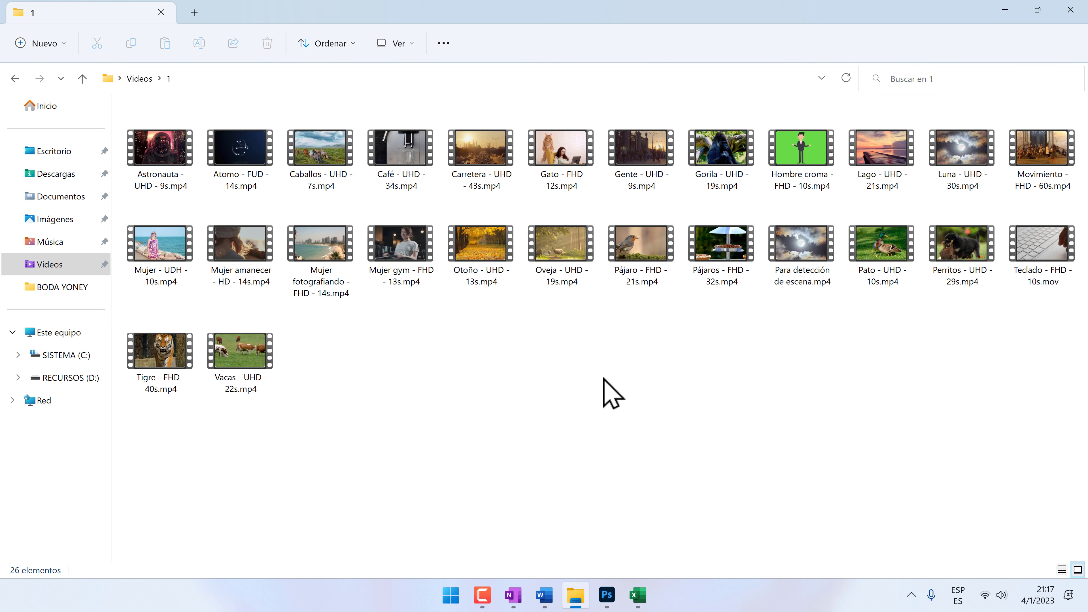
{"action": "left_click", "coordinate": [451, 596]}
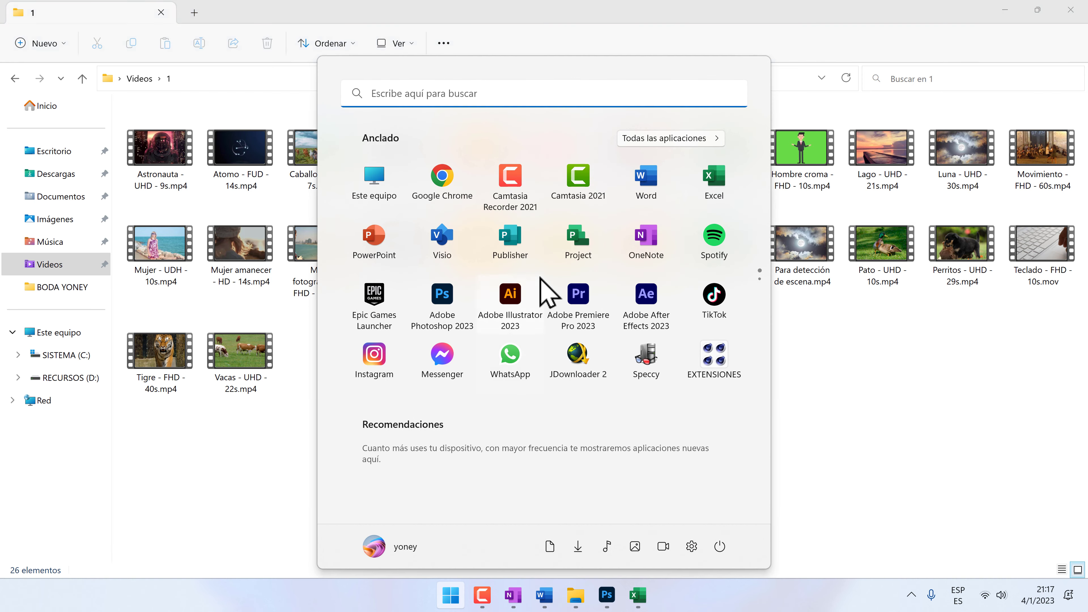
{"action": "left_click", "coordinate": [447, 205]}
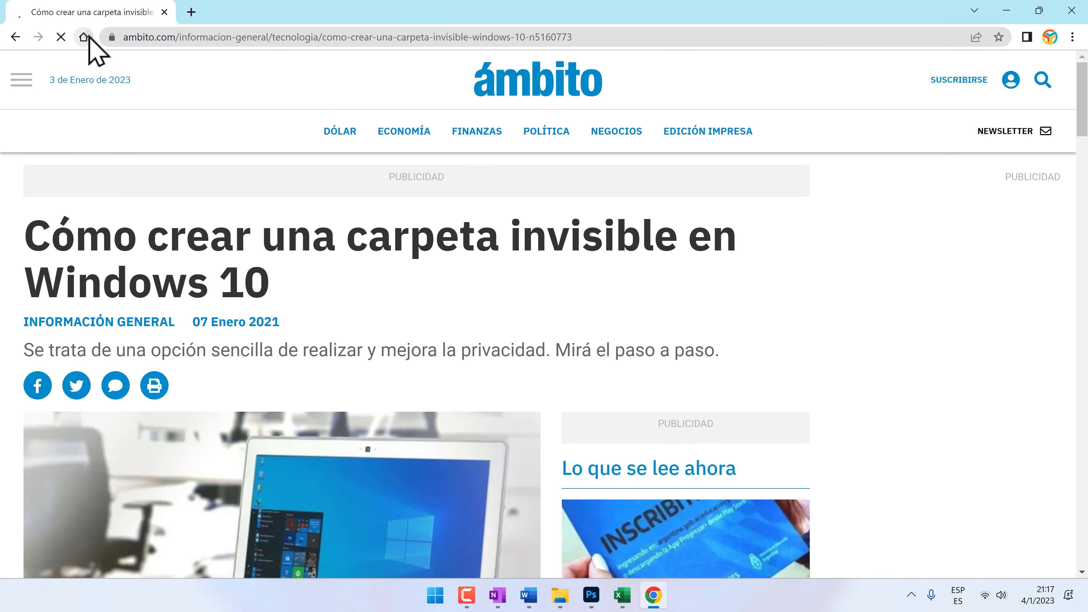
{"action": "left_click", "coordinate": [85, 37]}
{"action": "left_click", "coordinate": [434, 38]}
{"action": "left_click", "coordinate": [440, 247]}
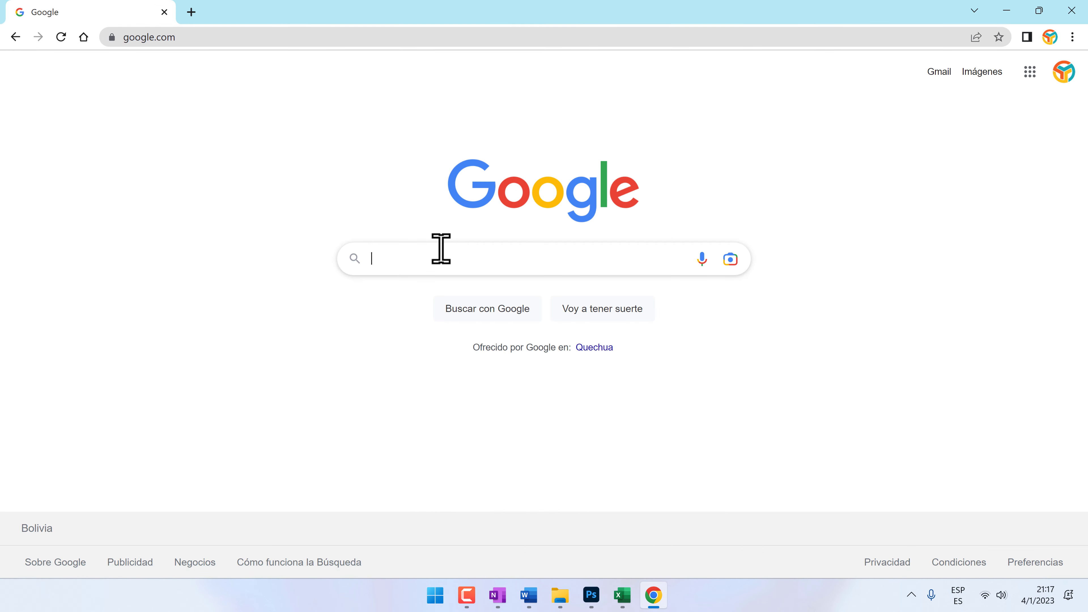
Search Google for "formatos comunes extensiones" and show the image results
{"action": "type", "text": "formatos"}
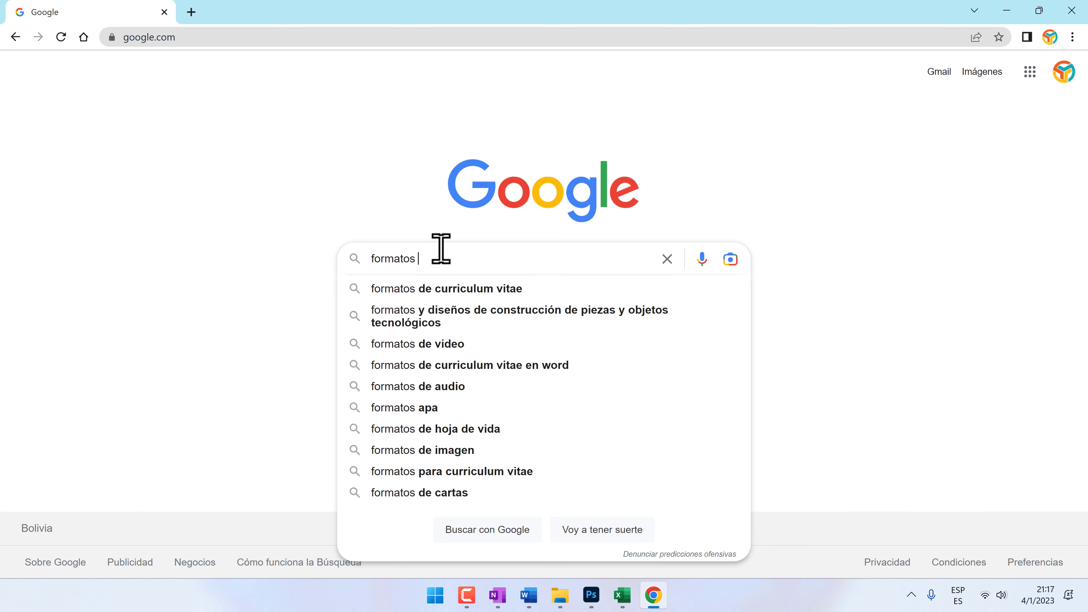
{"action": "type", "text": " comunes "}
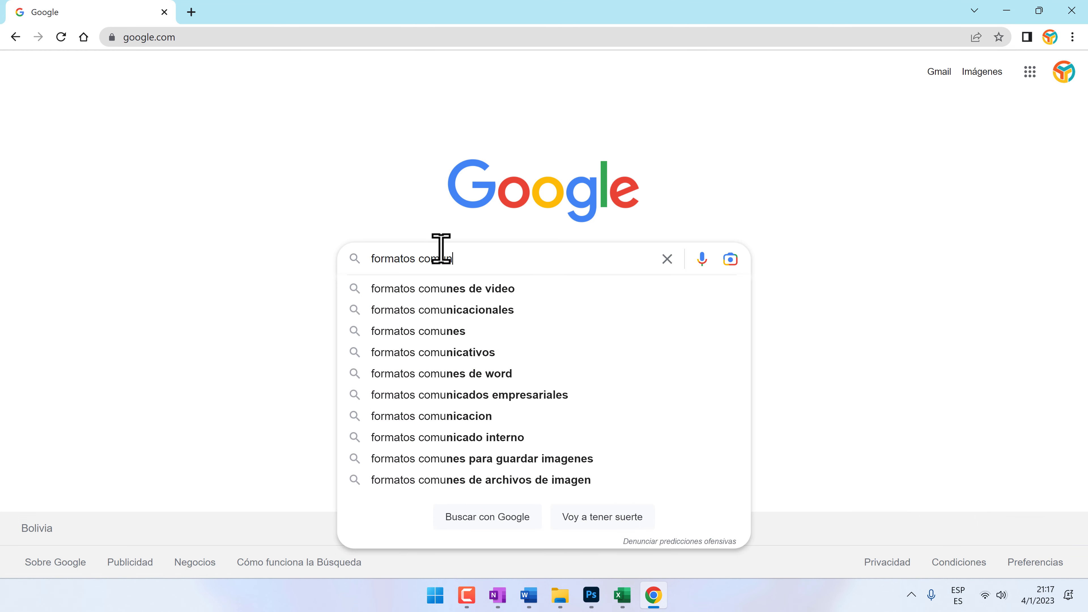
{"action": "type", "text": "extensiones"}
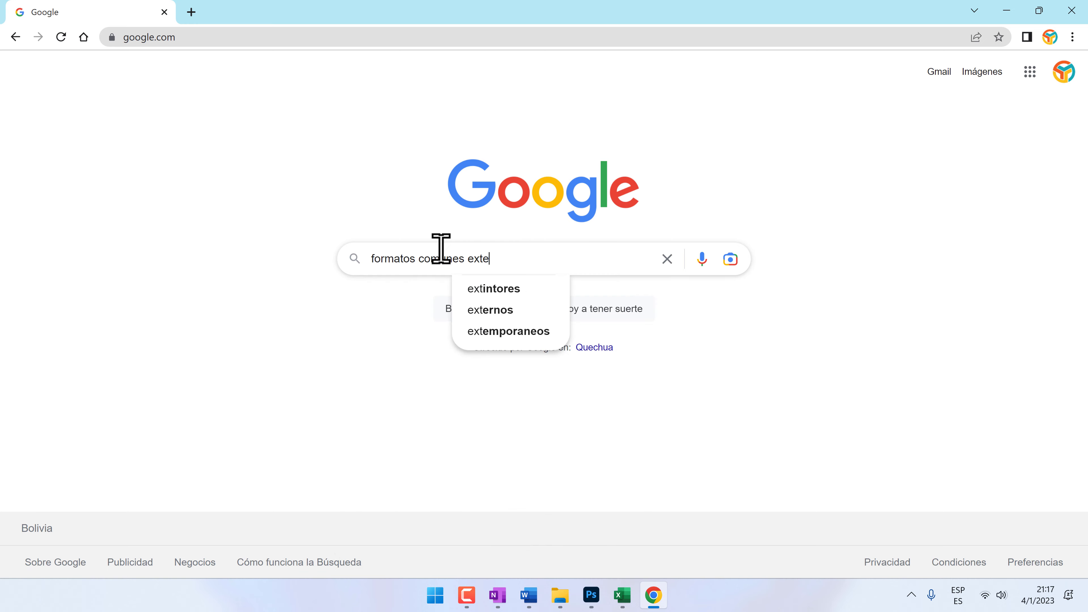
{"action": "key", "text": "Return"}
{"action": "left_click", "coordinate": [223, 129]}
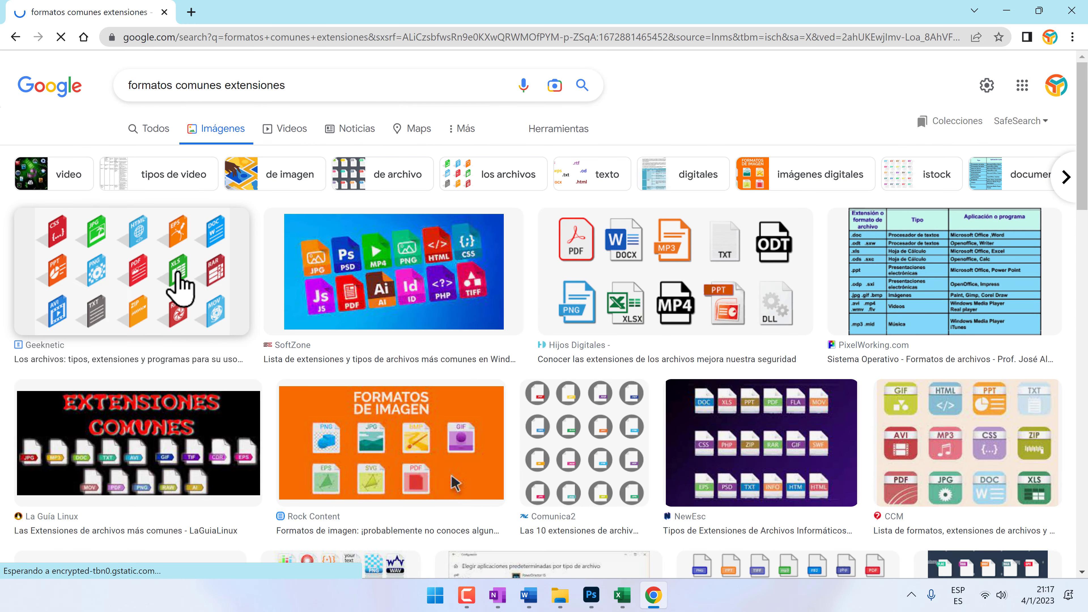
Examine the Hijos Digitales file icons image, the PixelWorking table of extensions and further image results
{"action": "left_click", "coordinate": [698, 278]}
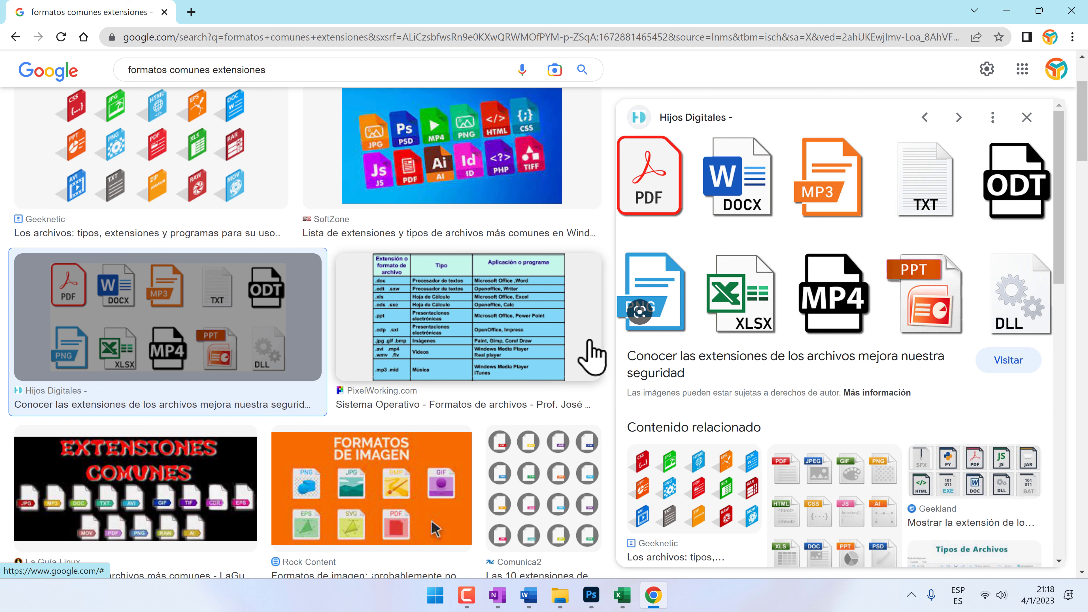
{"action": "left_click", "coordinate": [444, 307]}
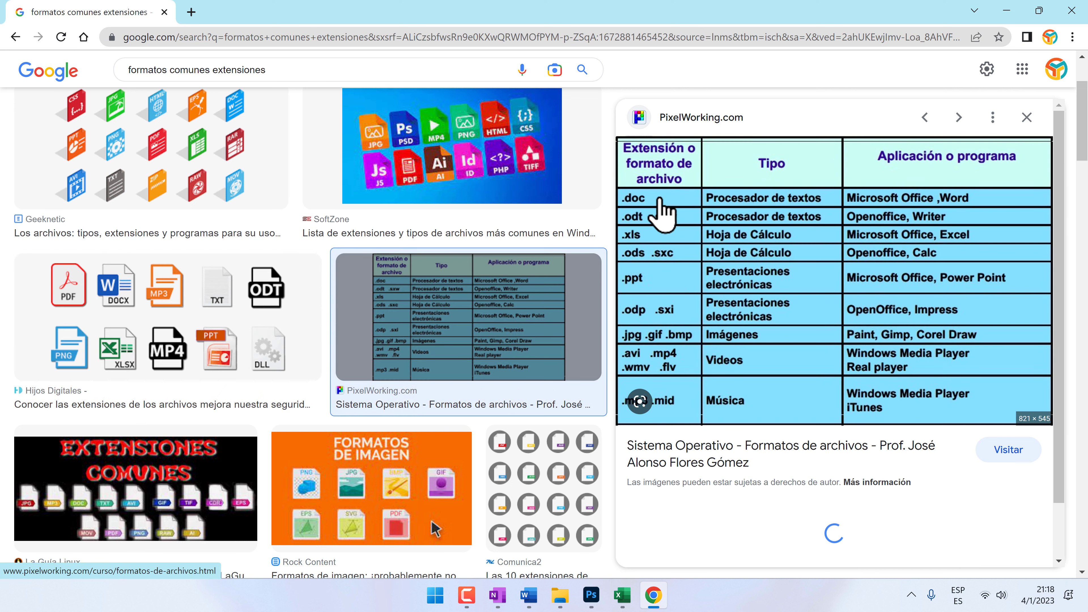
{"action": "scroll", "coordinate": [358, 429], "scroll_direction": "down", "scroll_amount": 1}
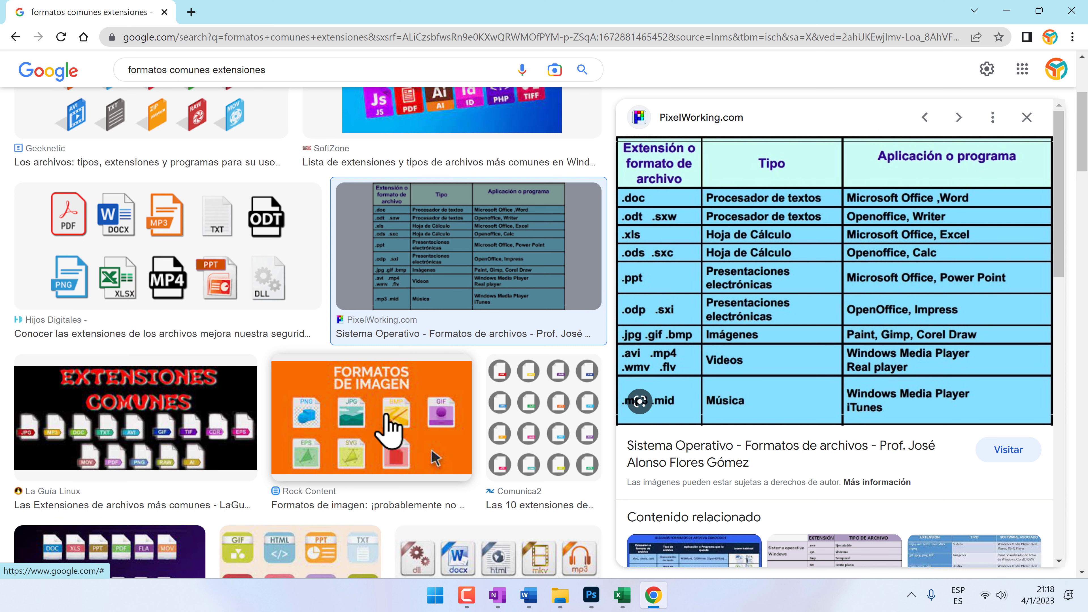
{"action": "scroll", "coordinate": [388, 428], "scroll_direction": "down", "scroll_amount": 2}
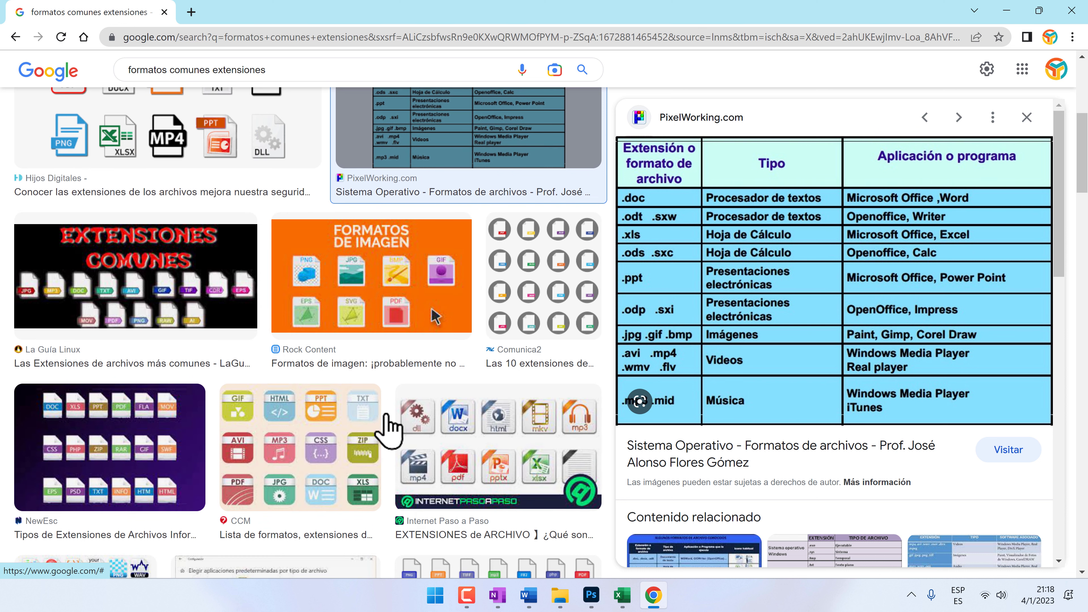
Switch to a new Notepad document and move its window to the middle of the screen
{"action": "left_click", "coordinate": [434, 594]}
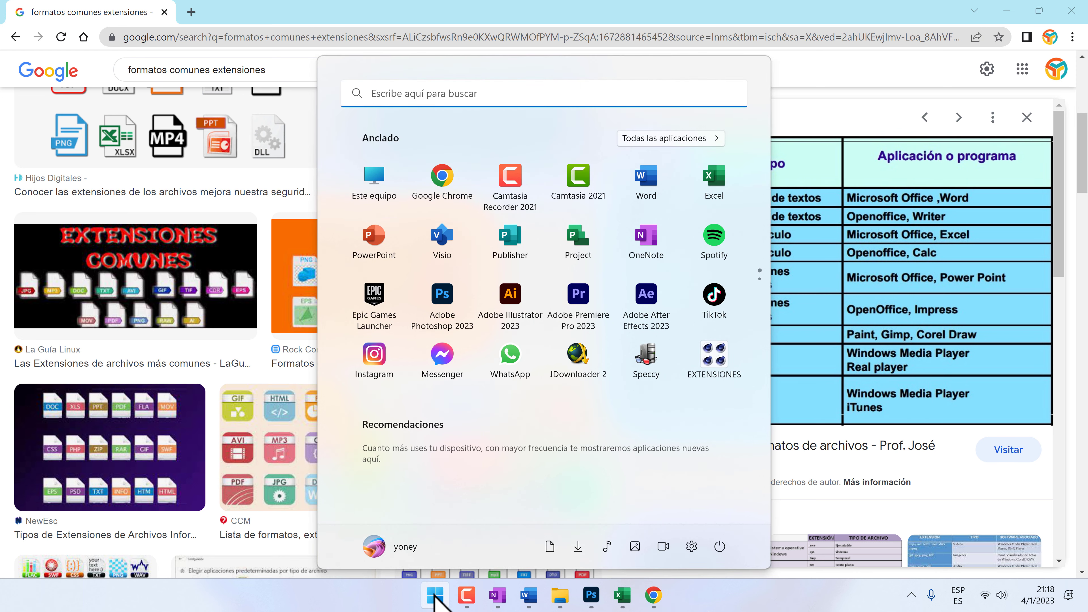
{"action": "type", "text": "not"}
{"action": "key", "text": "Return"}
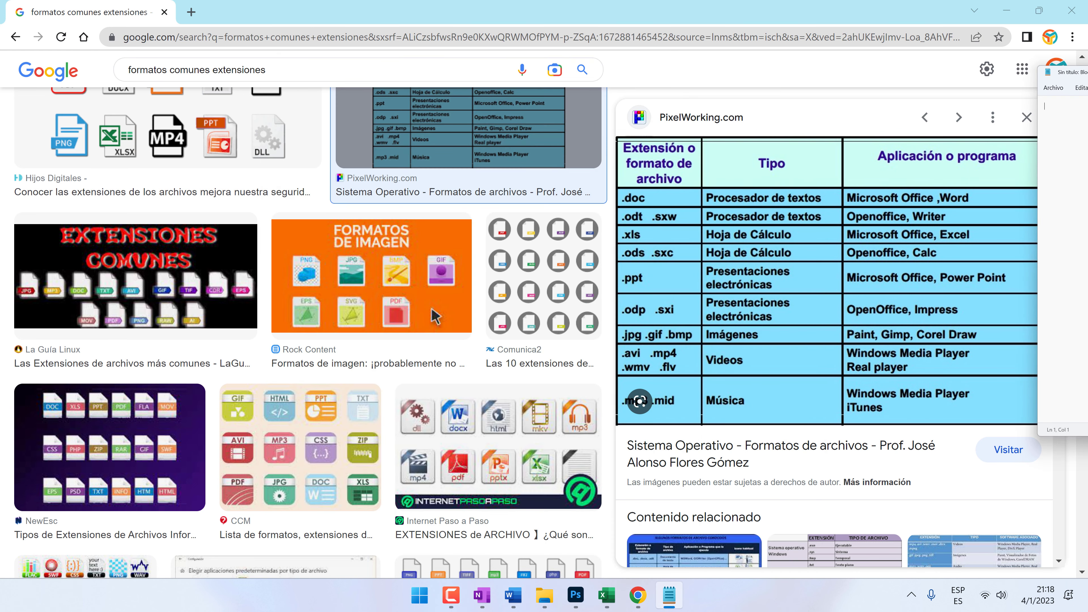
{"action": "left_click_drag", "start_coordinate": [1075, 72], "coordinate": [587, 84]}
{"action": "key", "text": "alt"}
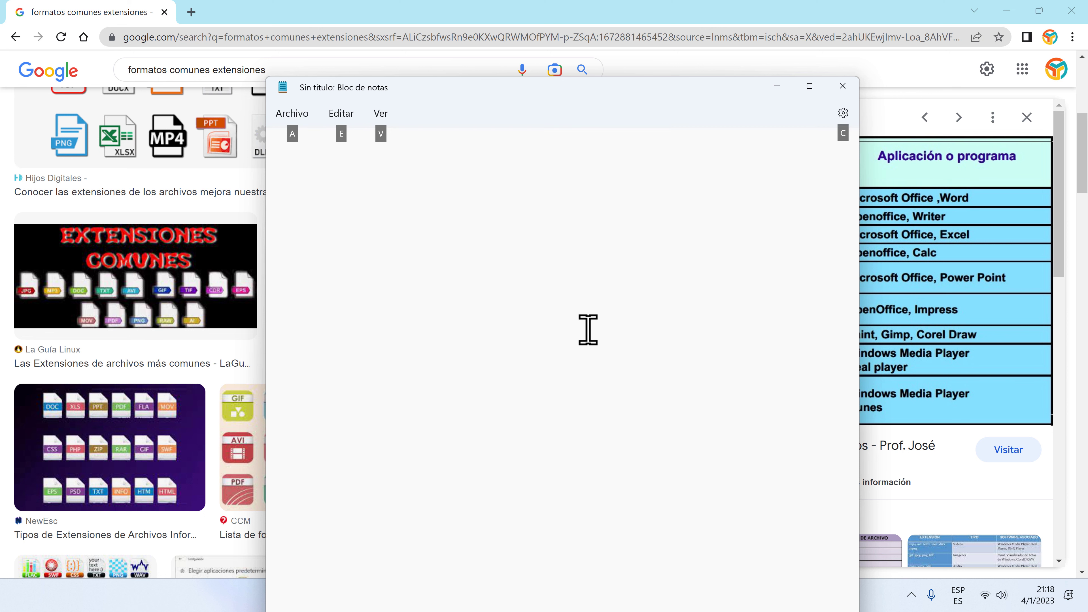
{"action": "left_click", "coordinate": [466, 231]}
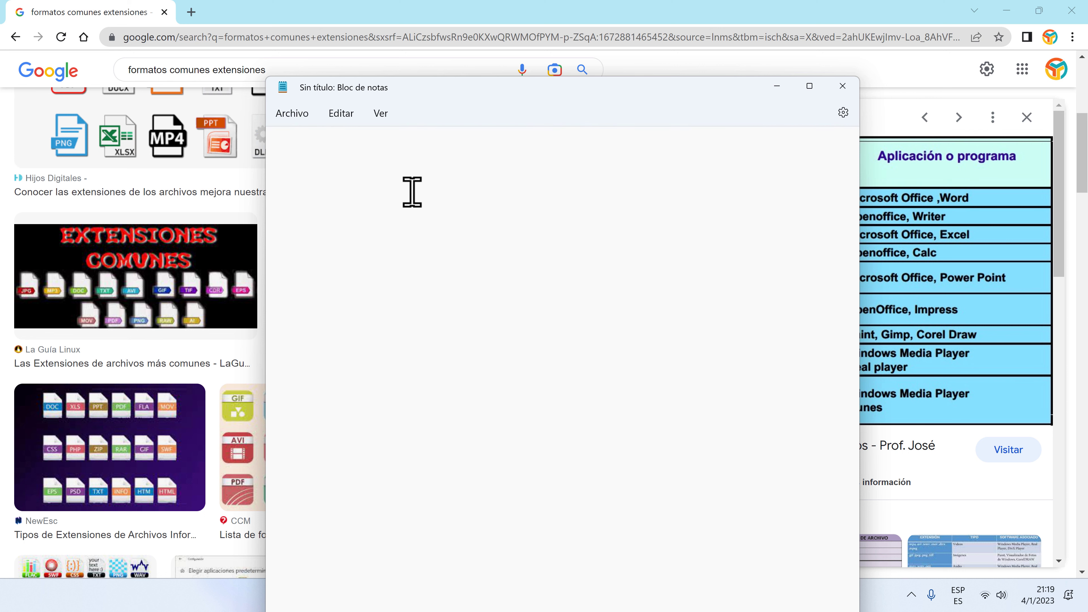
Enlarge Notepad's text view to 390% using a test letter, and maximize Notepad with Chrome minimized
{"action": "type", "text": "f"}
{"action": "key", "text": "BackSpace"}
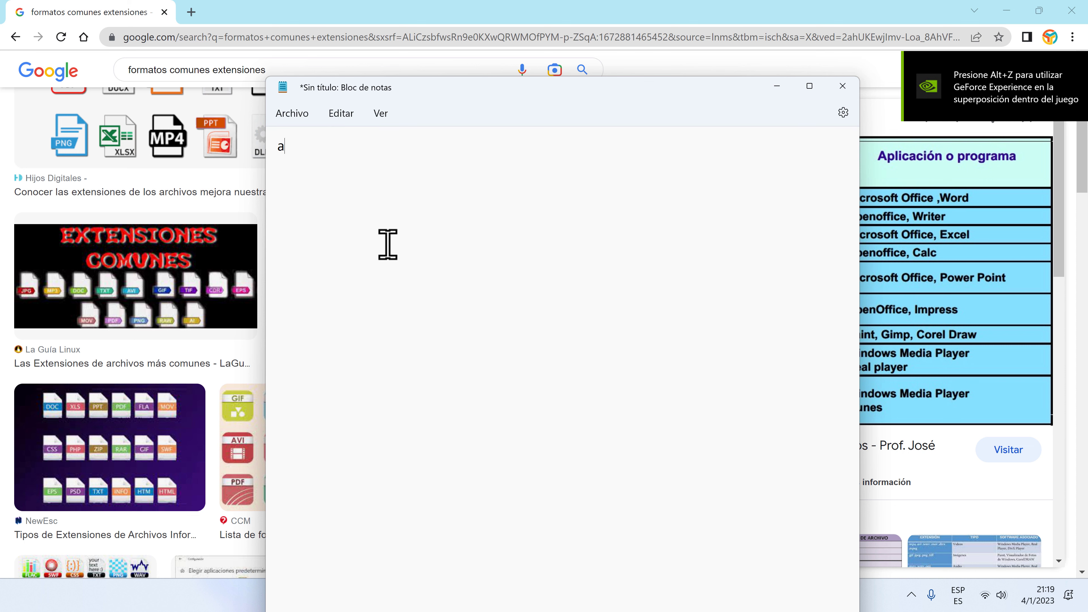
{"action": "scroll", "coordinate": [386, 240], "scroll_direction": "up", "scroll_amount": 5}
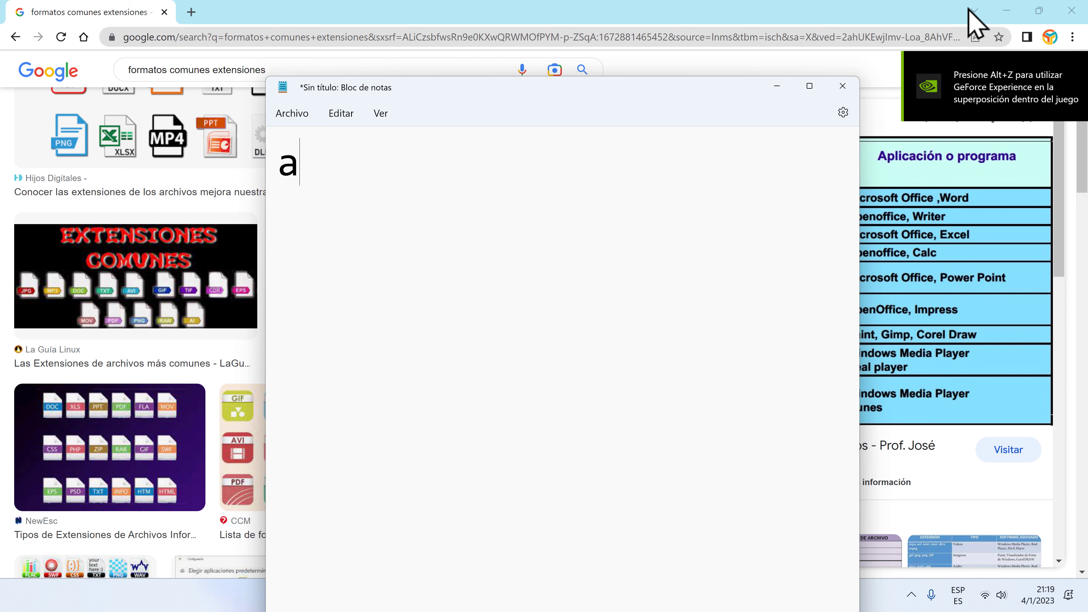
{"action": "left_click", "coordinate": [1005, 11]}
{"action": "left_click", "coordinate": [809, 86]}
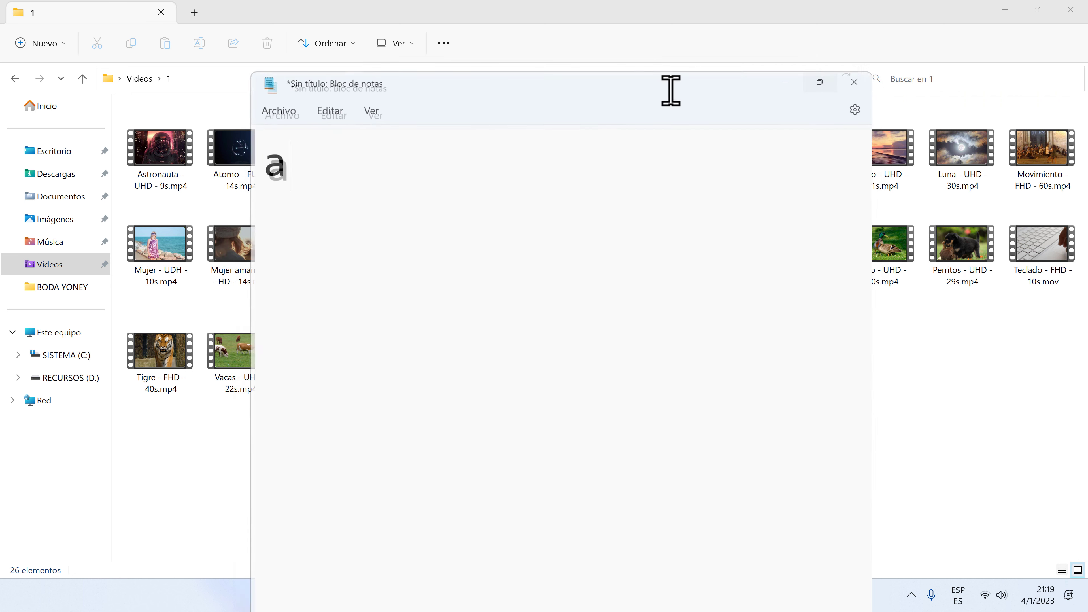
Replace the test letter with the heading IMAGENES
{"action": "key", "text": "BackSpace"}
{"action": "type", "text": "F"}
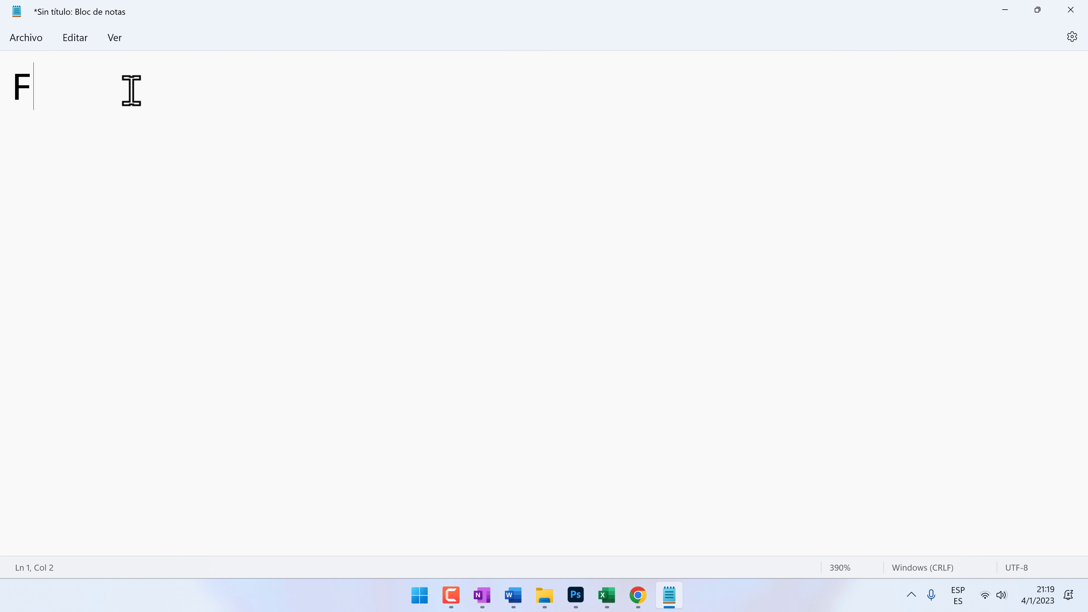
{"action": "key", "text": "BackSpace"}
{"action": "type", "text": "IMAGENES"}
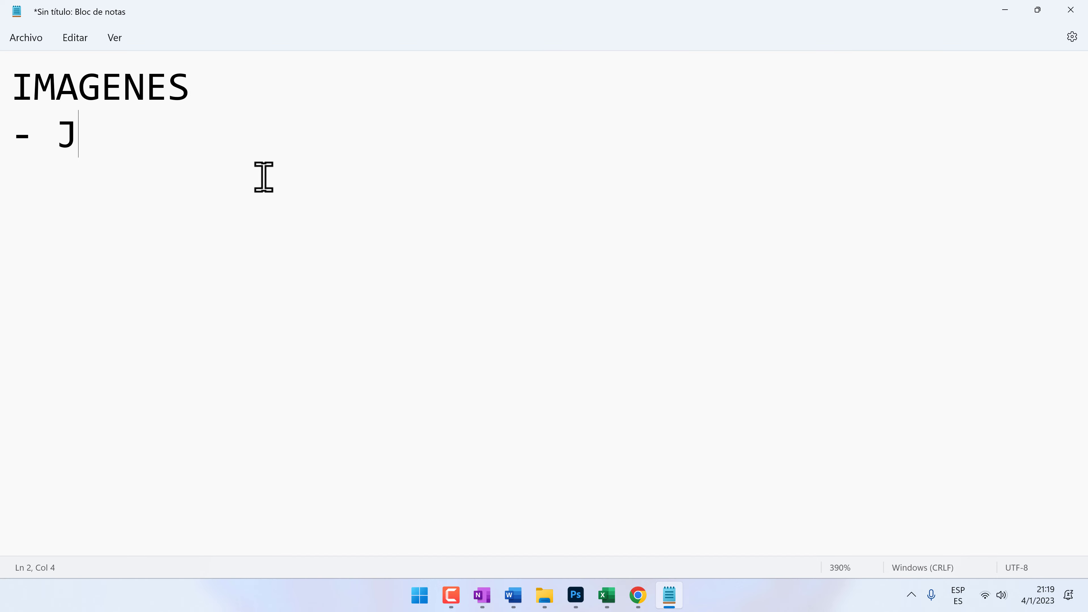
List the formats jpg, png and gif as dashed lines under the IMAGENES heading
{"action": "type", "text": "- jpng"}
{"action": "key", "text": "BackSpace"}
{"action": "key", "text": "BackSpace"}
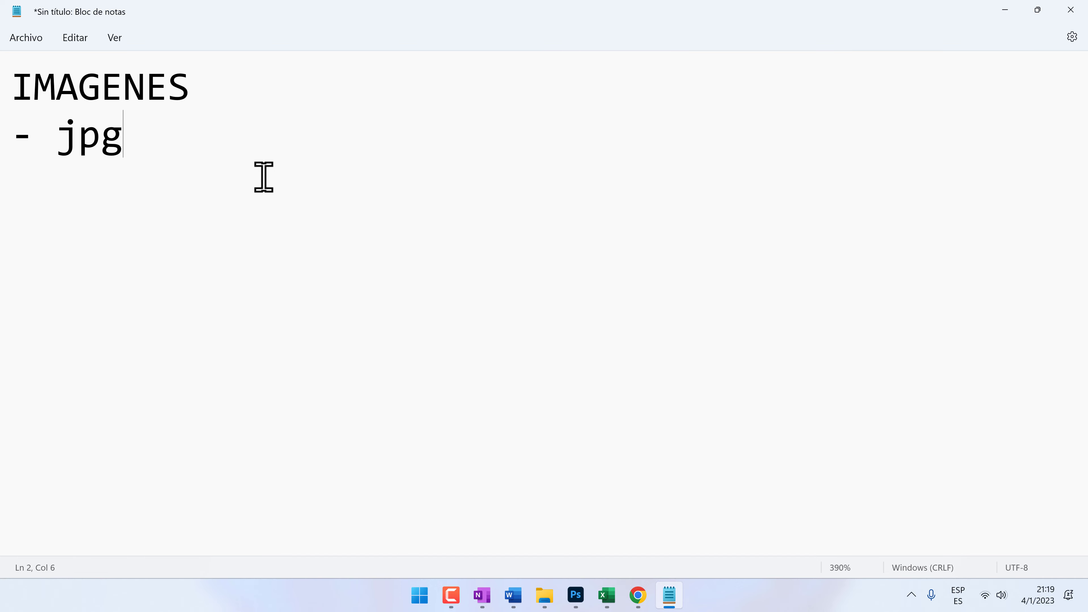
{"action": "type", "text": "."}
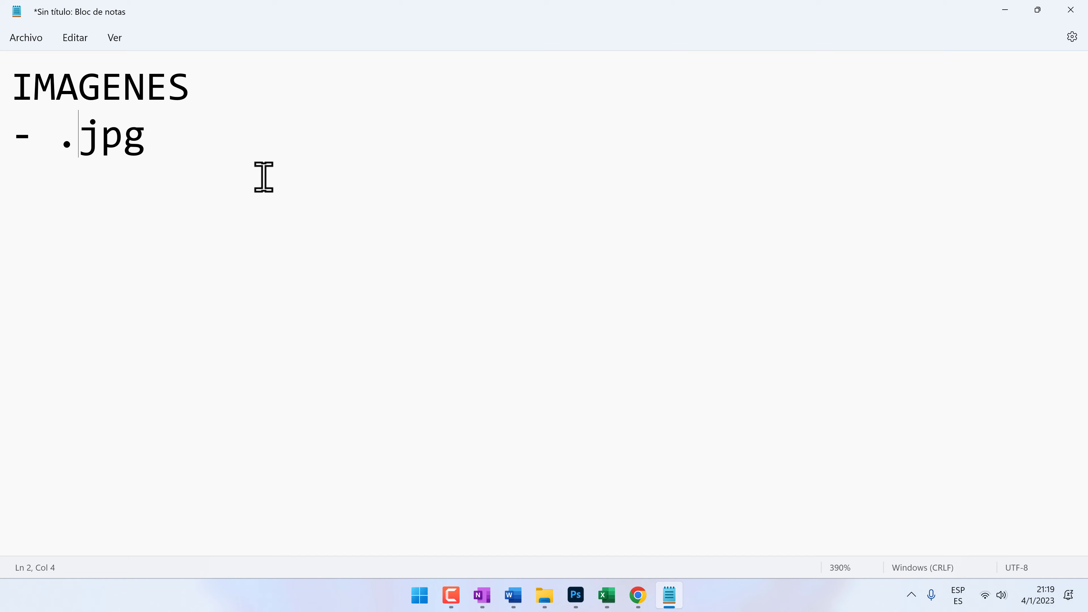
{"action": "key", "text": "BackSpace"}
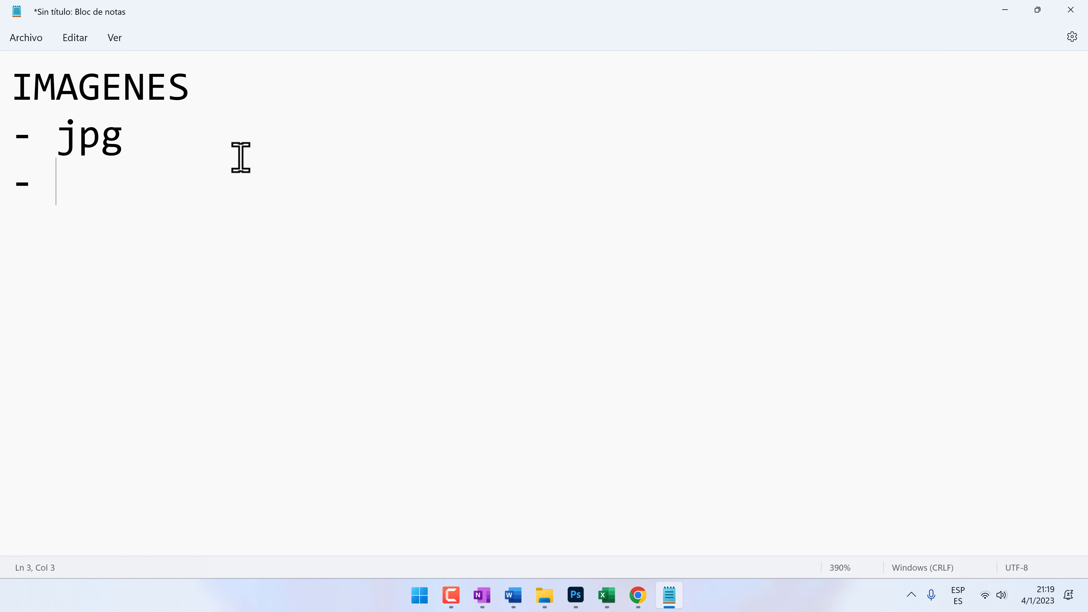
{"action": "type", "text": "ng"}
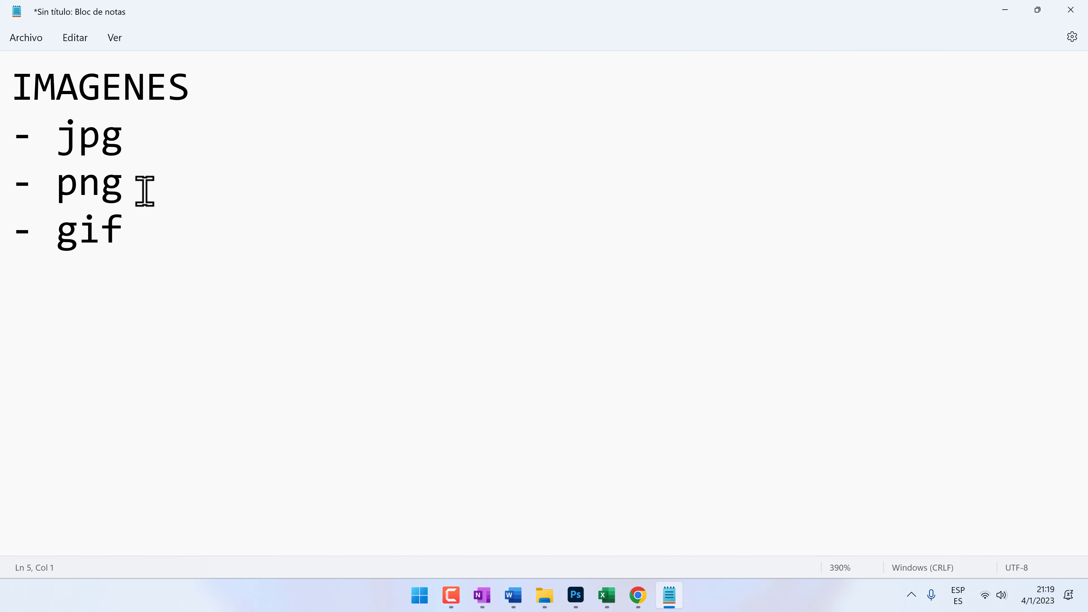
Add the heading AUDIO below the image formats and start a dashed line under it
{"action": "type", "text": "AUDIO"}
{"action": "key", "text": "Return"}
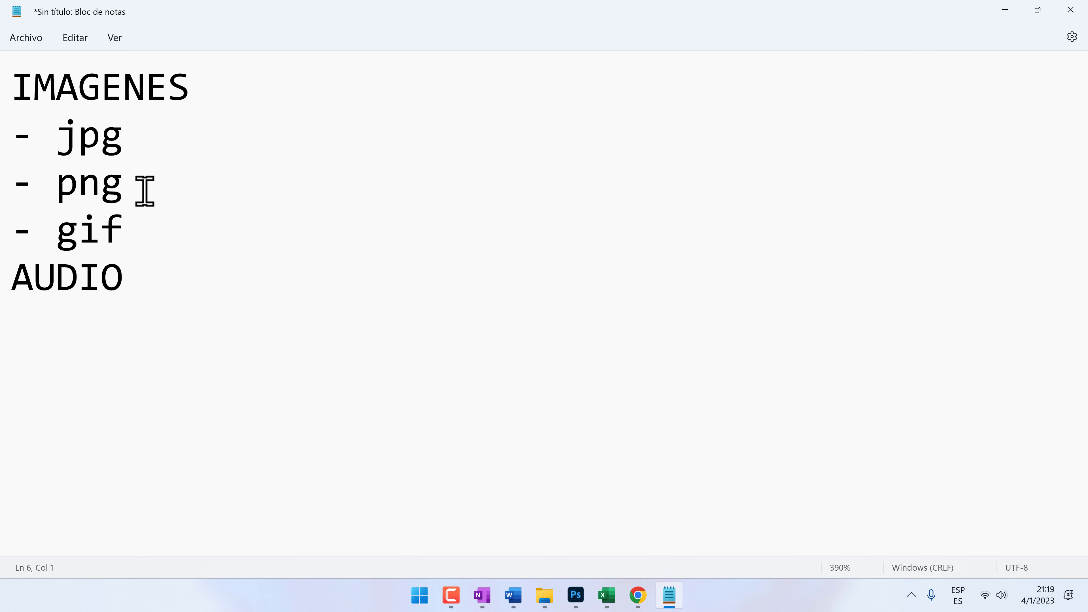
{"action": "type", "text": "-"}
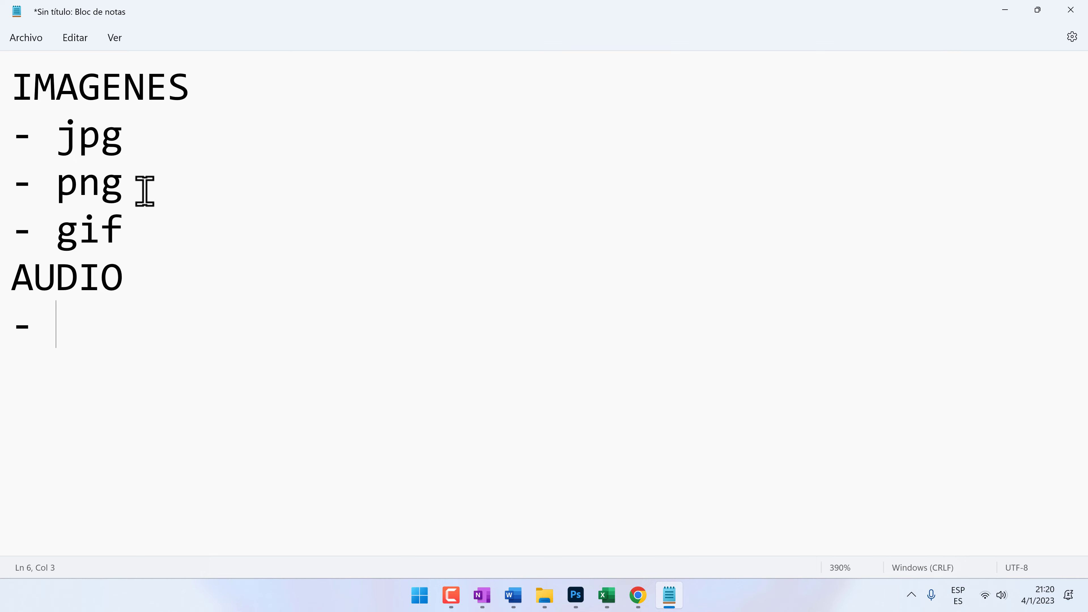
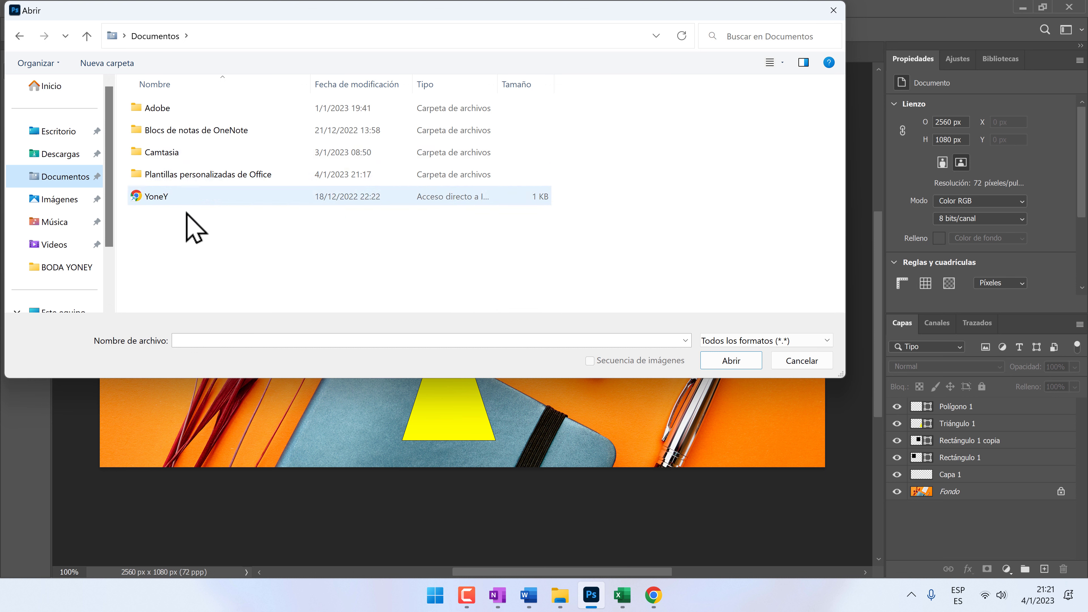
Check the Escritorio and Documentos folders, and examine the file formats Photoshop can open, keeping the filter on Todos los formatos
{"action": "left_click", "coordinate": [58, 131]}
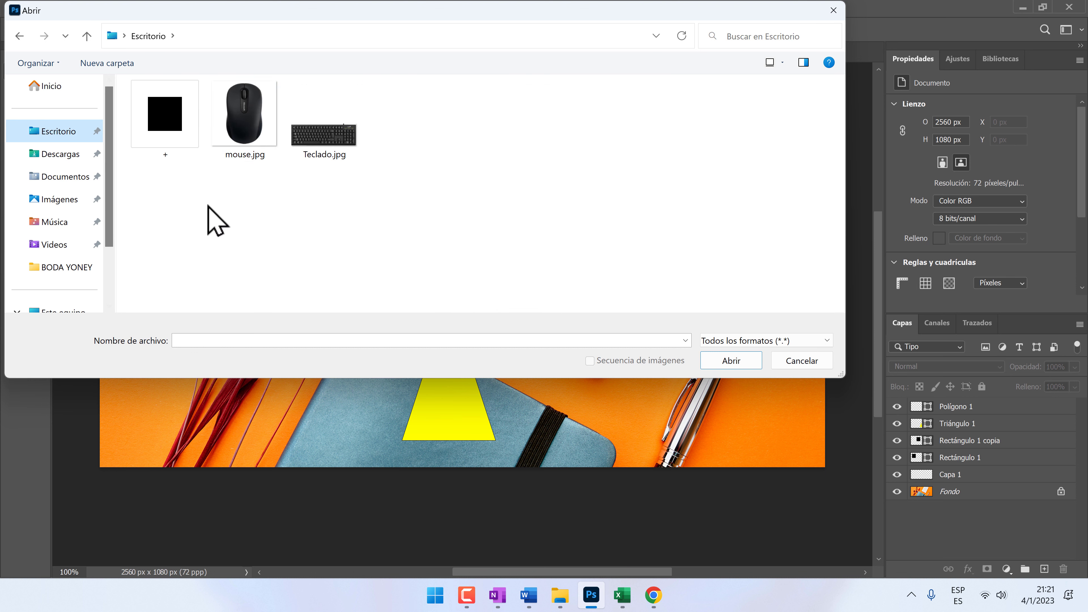
{"action": "left_click", "coordinate": [65, 176]}
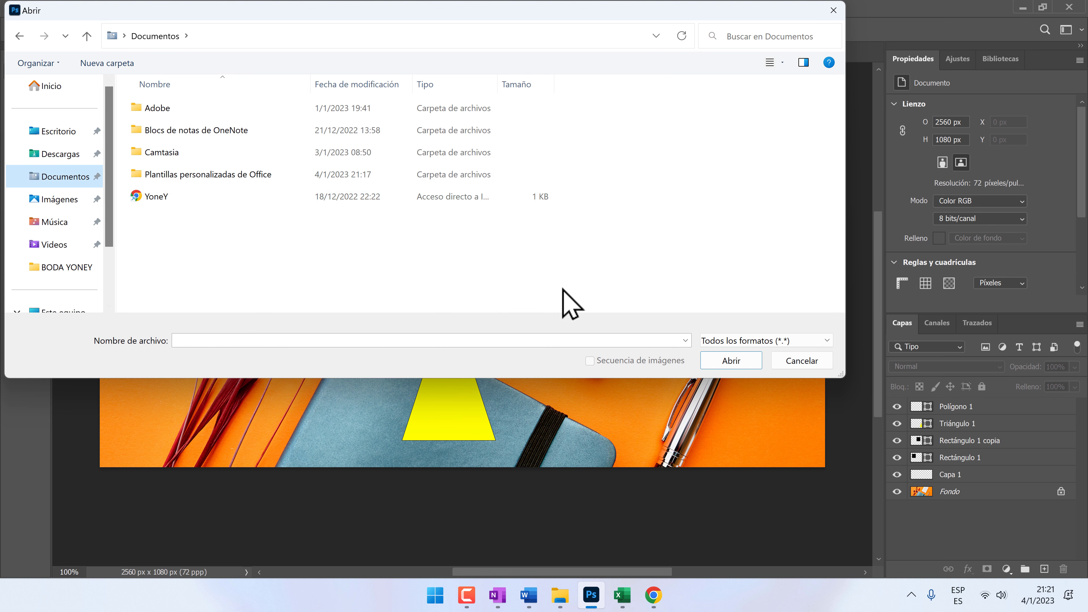
{"action": "left_click", "coordinate": [778, 344]}
{"action": "scroll", "coordinate": [852, 223], "scroll_direction": "up", "scroll_amount": 5}
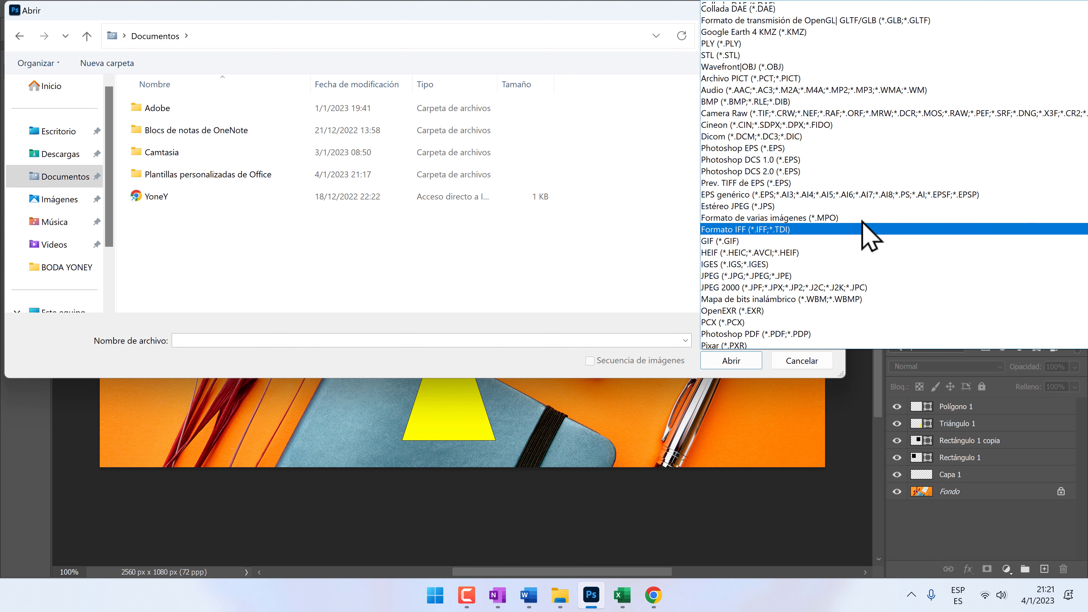
{"action": "scroll", "coordinate": [852, 227], "scroll_direction": "down", "scroll_amount": 10}
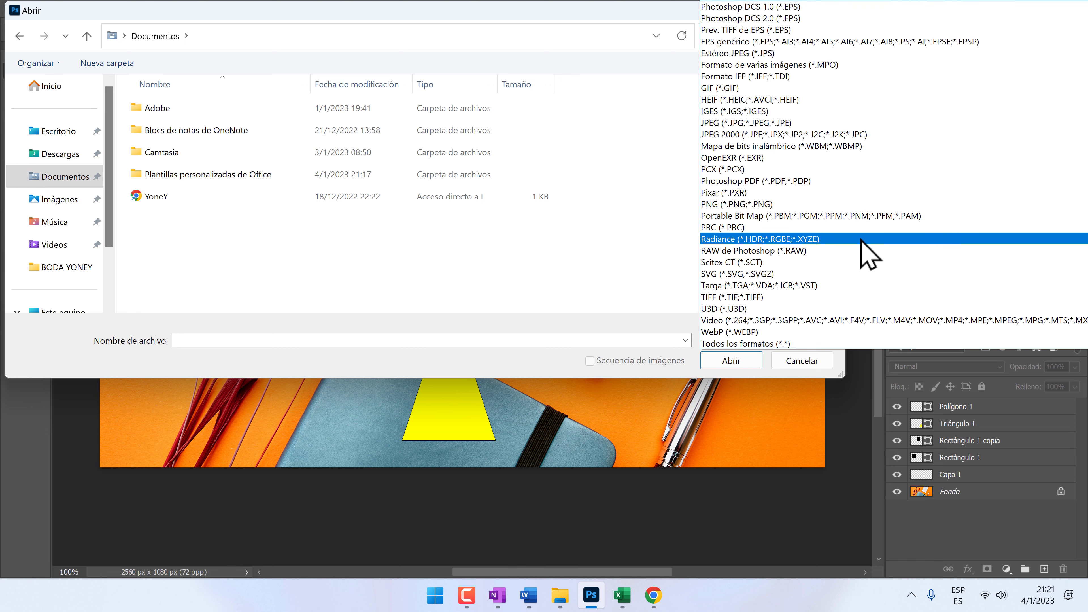
{"action": "left_click", "coordinate": [790, 347]}
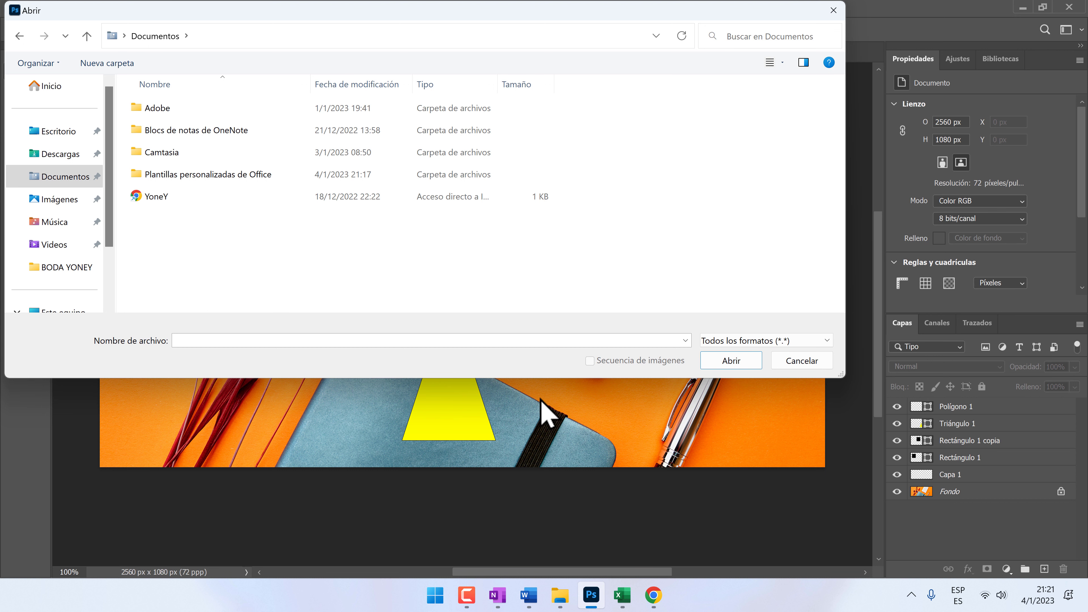
Enlarge and reposition the Open dialog, review its list of supported formats again, and cancel the dialog
{"action": "left_click_drag", "start_coordinate": [539, 377], "coordinate": [539, 529]}
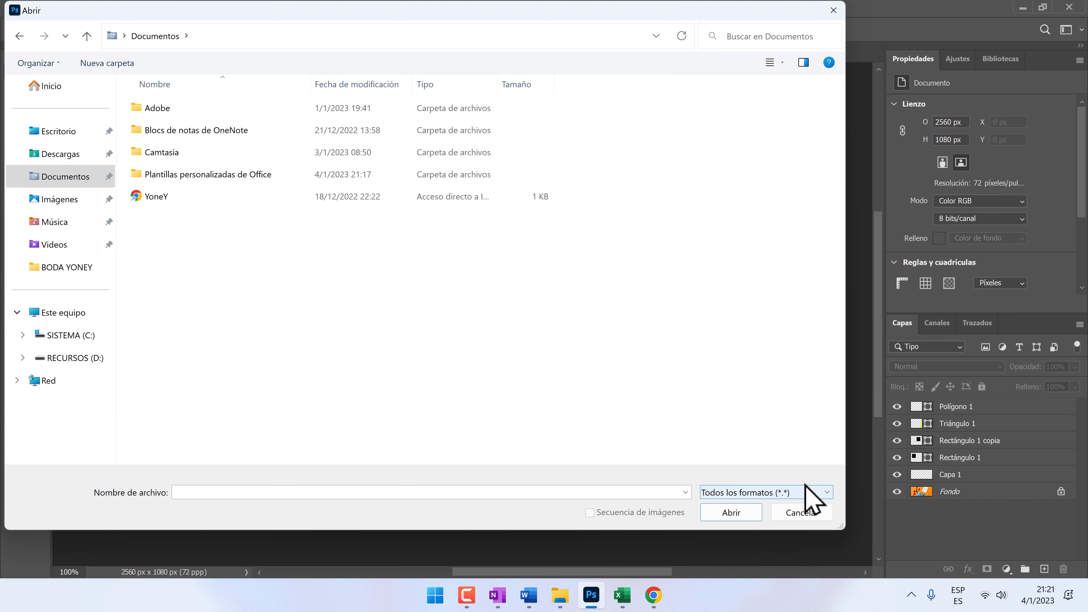
{"action": "left_click_drag", "start_coordinate": [474, 13], "coordinate": [526, 27]}
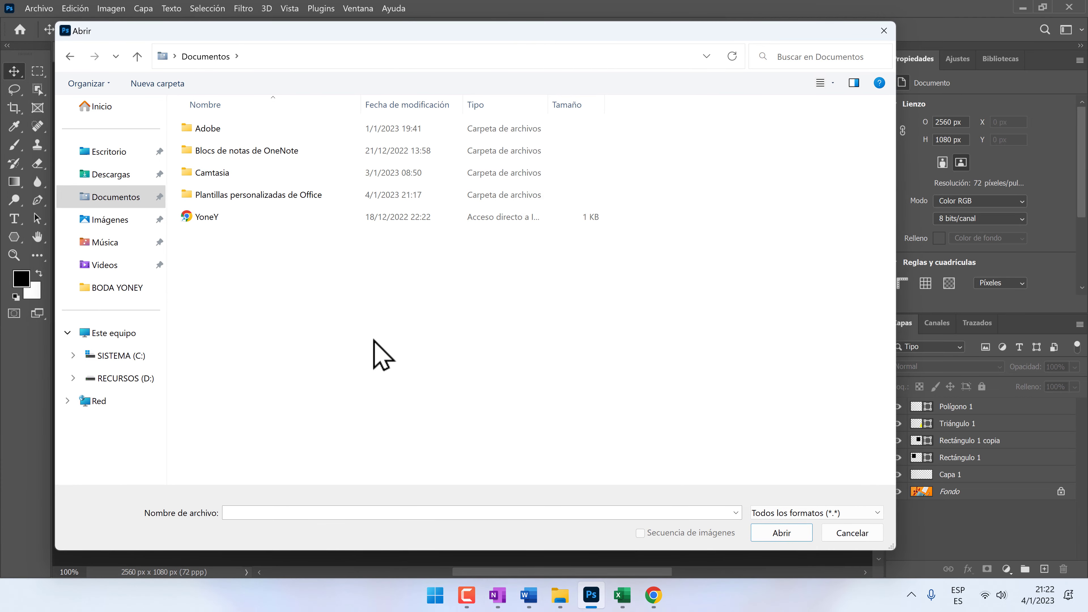
{"action": "left_click", "coordinate": [852, 512]}
{"action": "scroll", "coordinate": [825, 442], "scroll_direction": "up", "scroll_amount": 5}
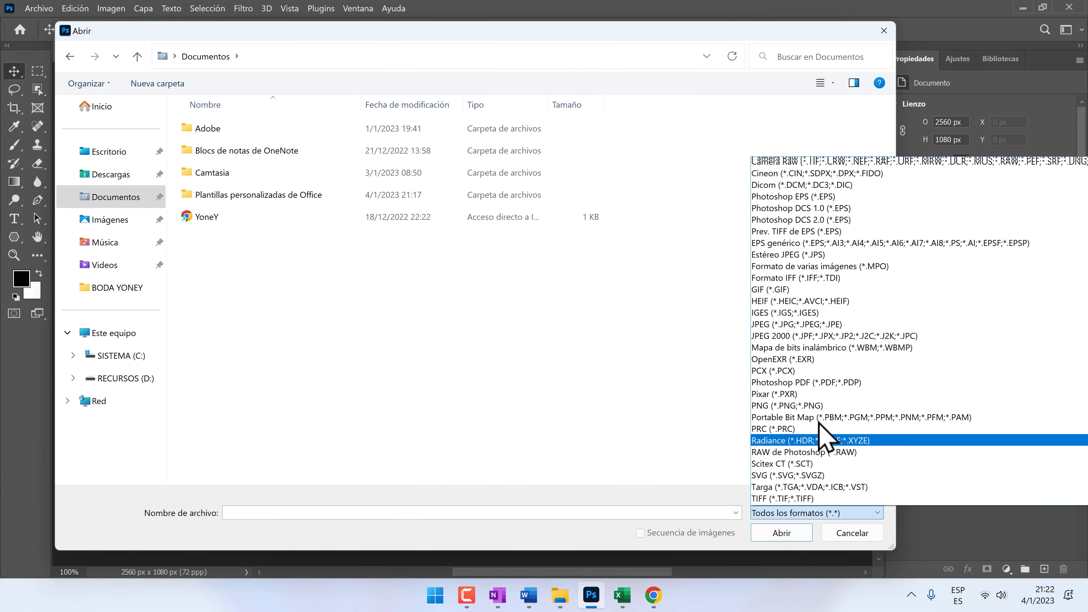
{"action": "scroll", "coordinate": [826, 441], "scroll_direction": "up", "scroll_amount": 3}
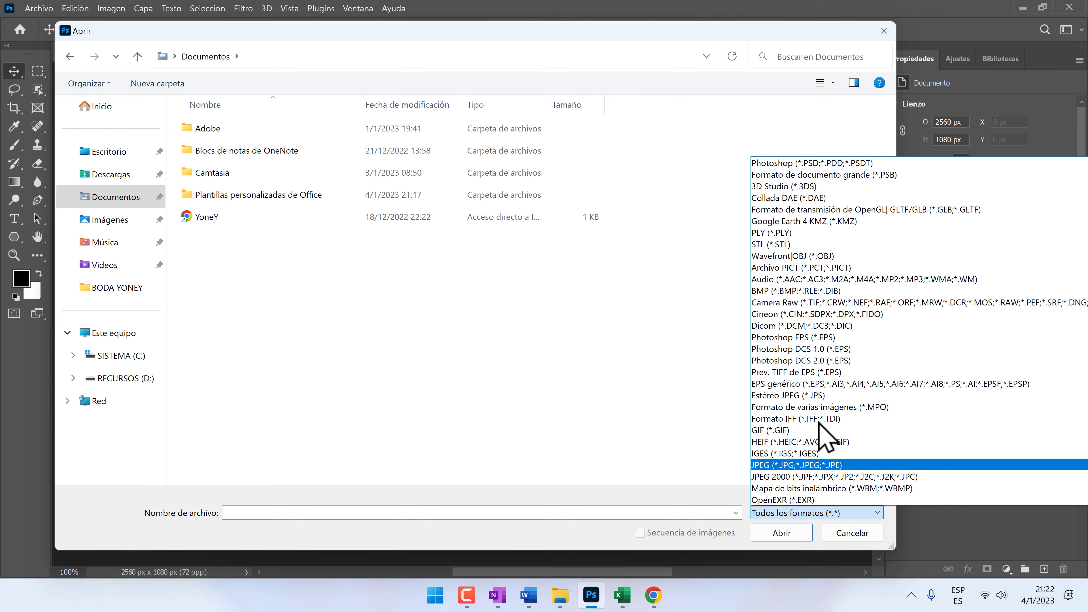
{"action": "scroll", "coordinate": [835, 443], "scroll_direction": "down", "scroll_amount": 6}
{"action": "left_click", "coordinate": [587, 408]}
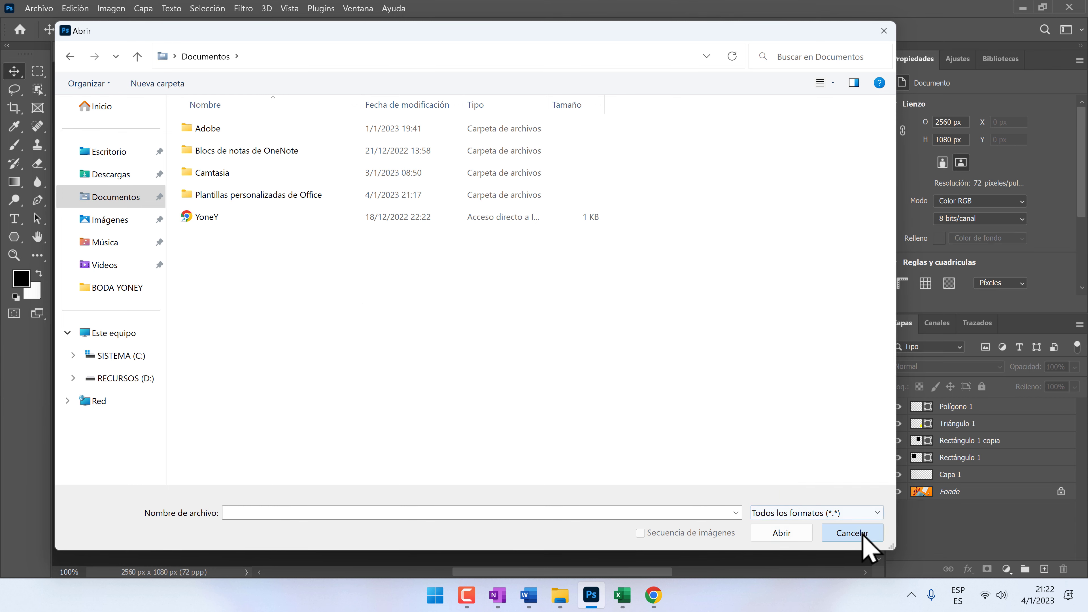
{"action": "left_click", "coordinate": [851, 534]}
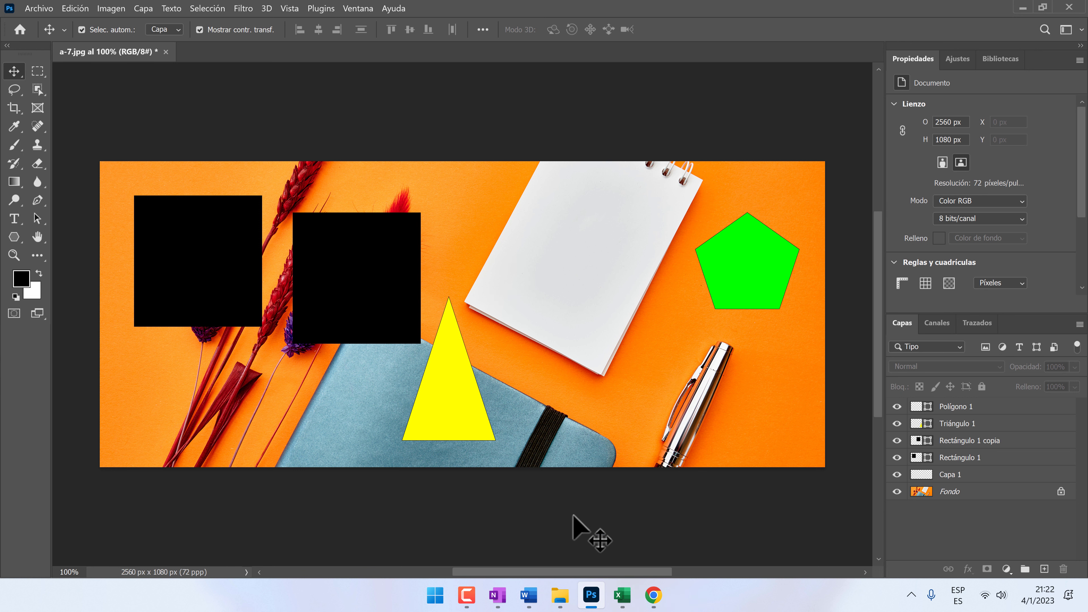
Switch to Word, leave the Save As page, and bring up the dialog for inserting a picture from this device
{"action": "left_click", "coordinate": [529, 594]}
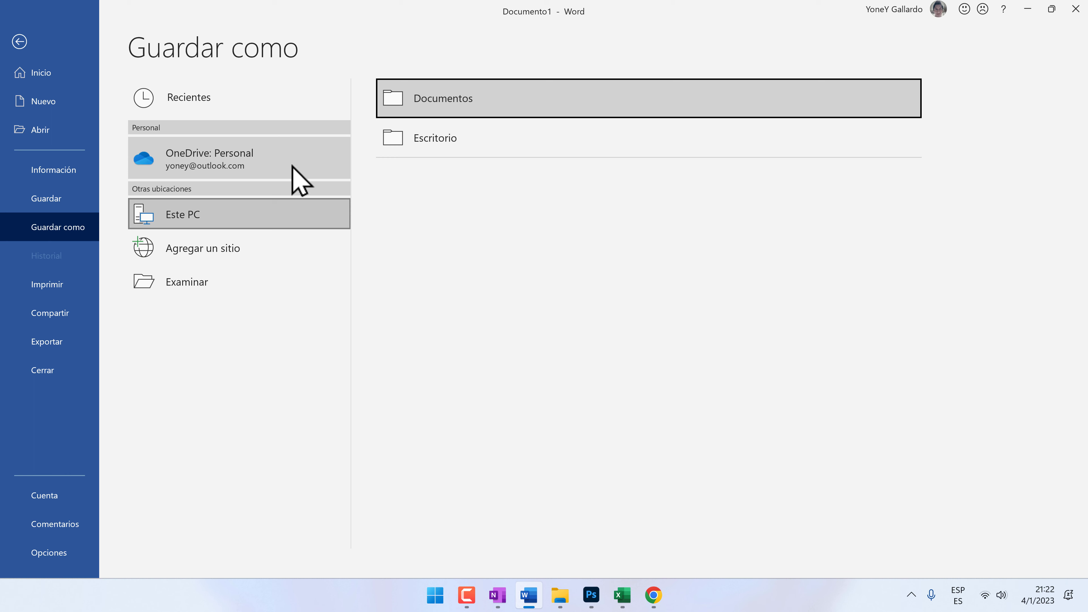
{"action": "left_click", "coordinate": [34, 48]}
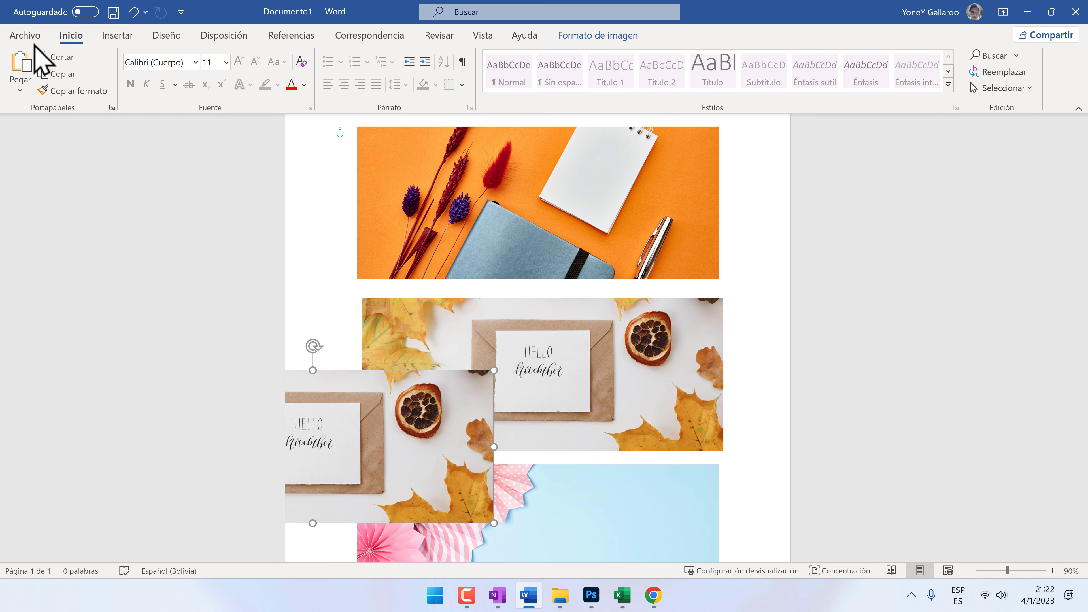
{"action": "left_click", "coordinate": [118, 36]}
{"action": "left_click", "coordinate": [161, 86]}
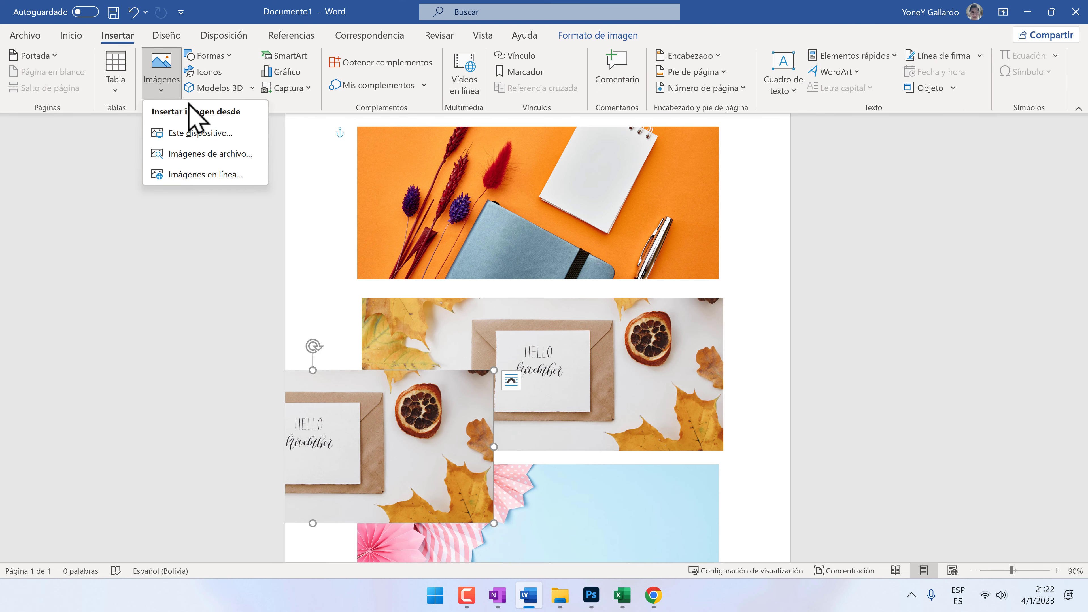
{"action": "left_click", "coordinate": [191, 132]}
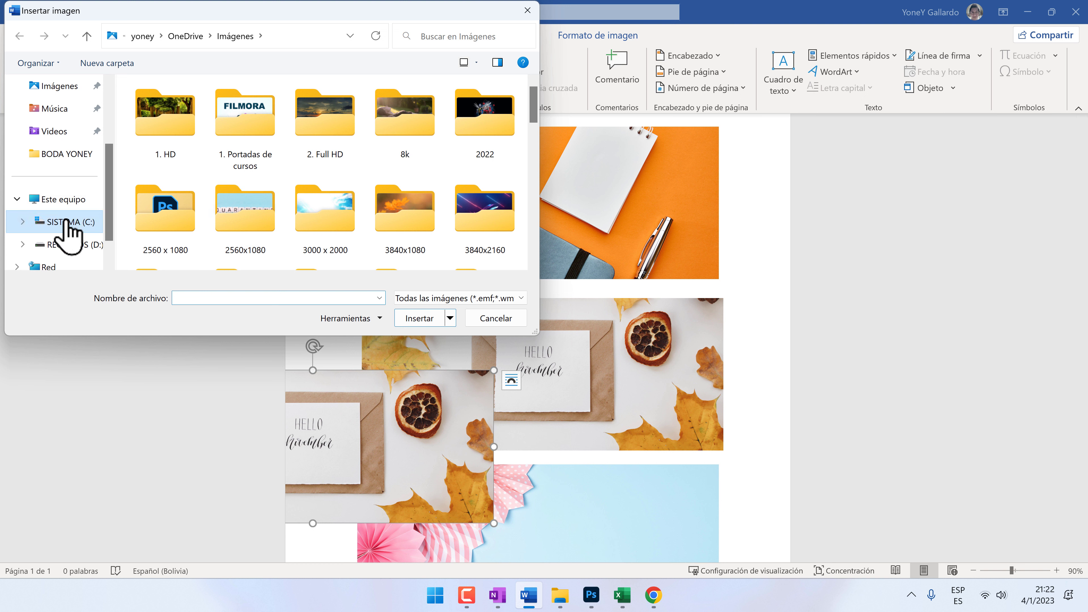
{"action": "scroll", "coordinate": [66, 231], "scroll_direction": "up", "scroll_amount": 5}
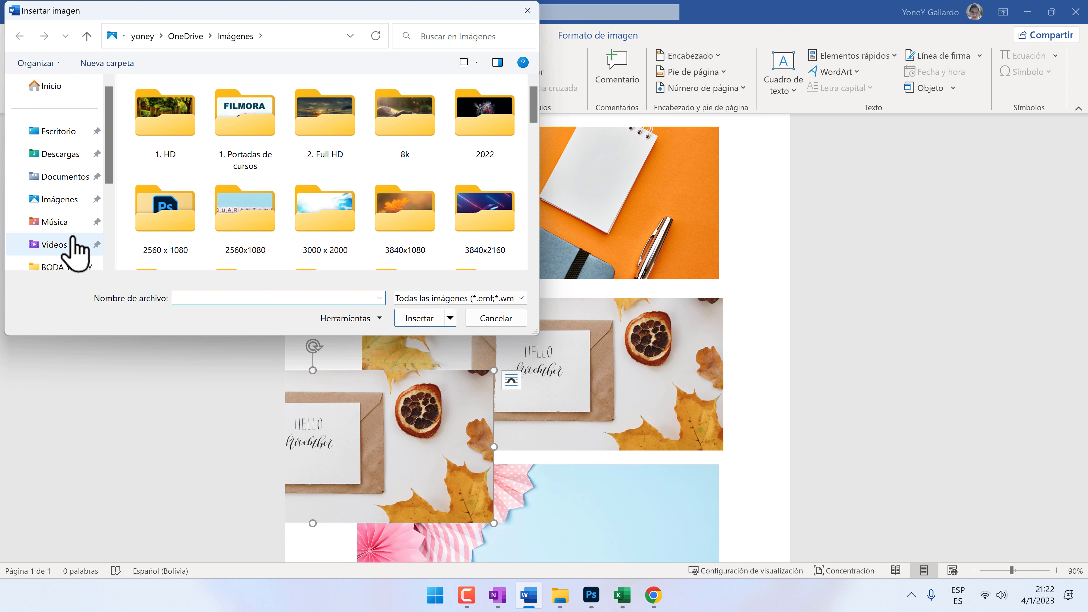
Show all file types in the 2560 x 1080 folder, insert original.psd into the document, and deselect it
{"action": "double_click", "coordinate": [158, 223]}
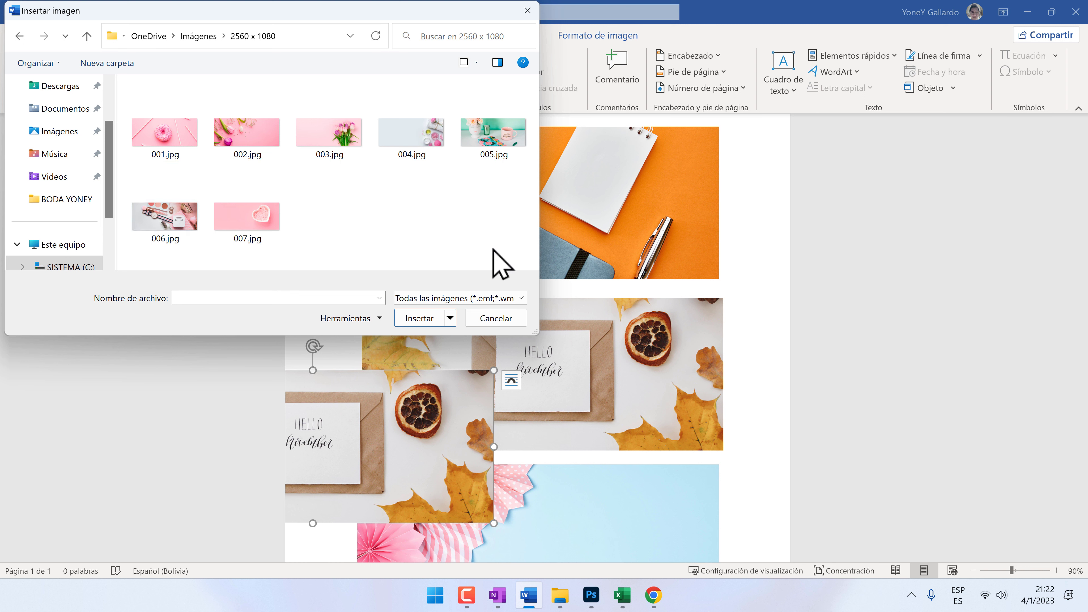
{"action": "left_click", "coordinate": [480, 299]}
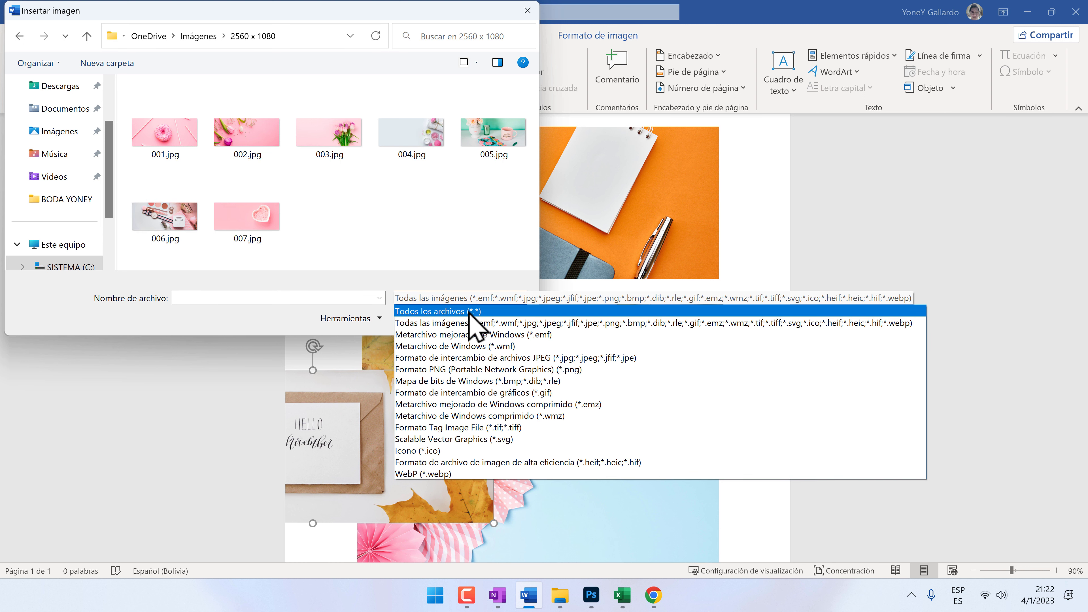
{"action": "left_click", "coordinate": [467, 312]}
{"action": "left_click", "coordinate": [339, 179]}
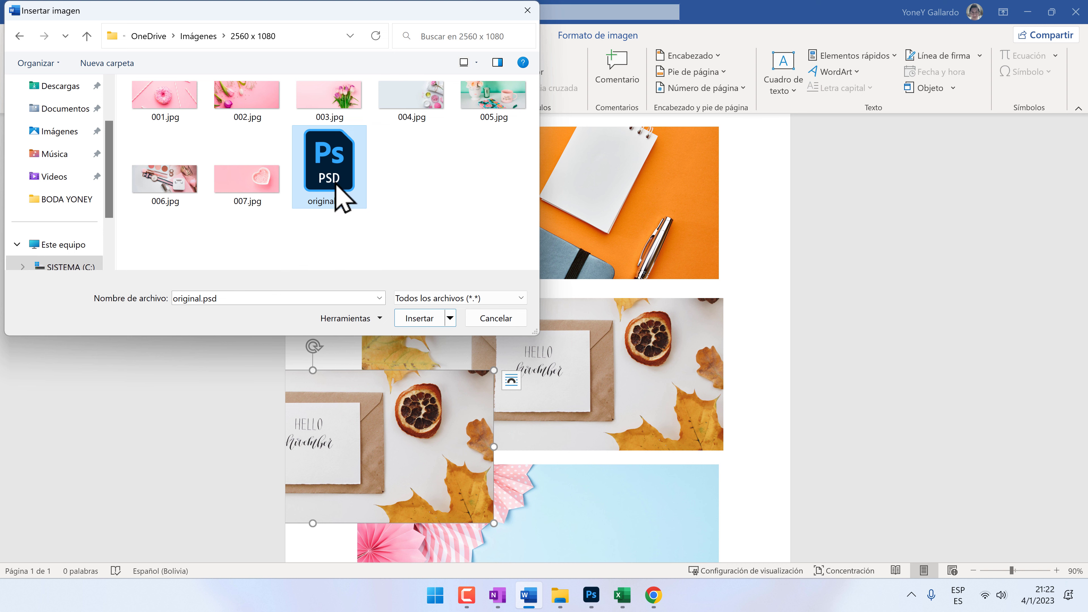
{"action": "left_click", "coordinate": [419, 318]}
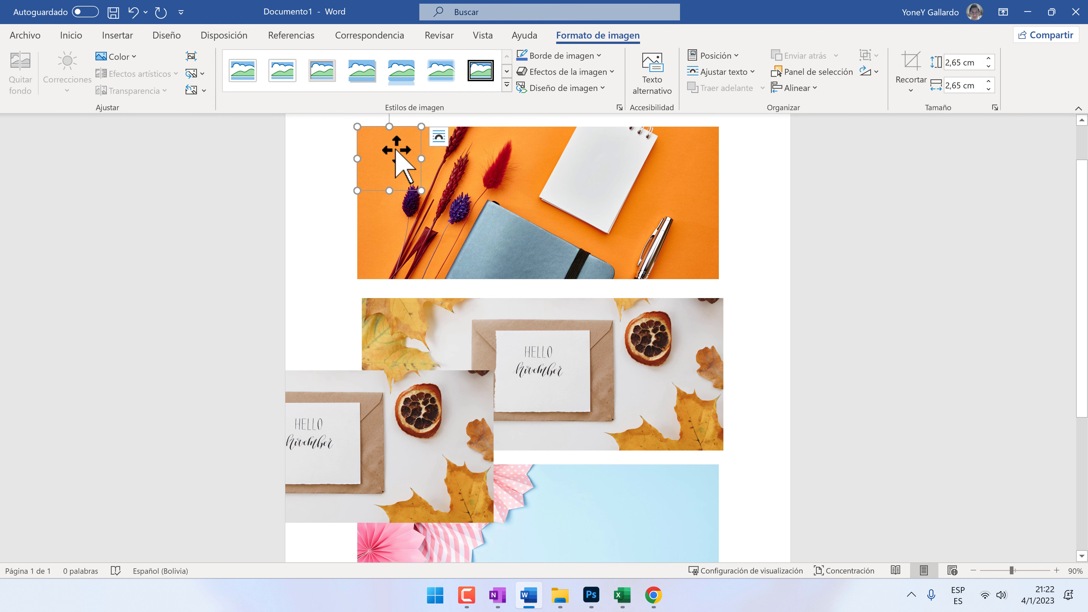
{"action": "left_click", "coordinate": [409, 150]}
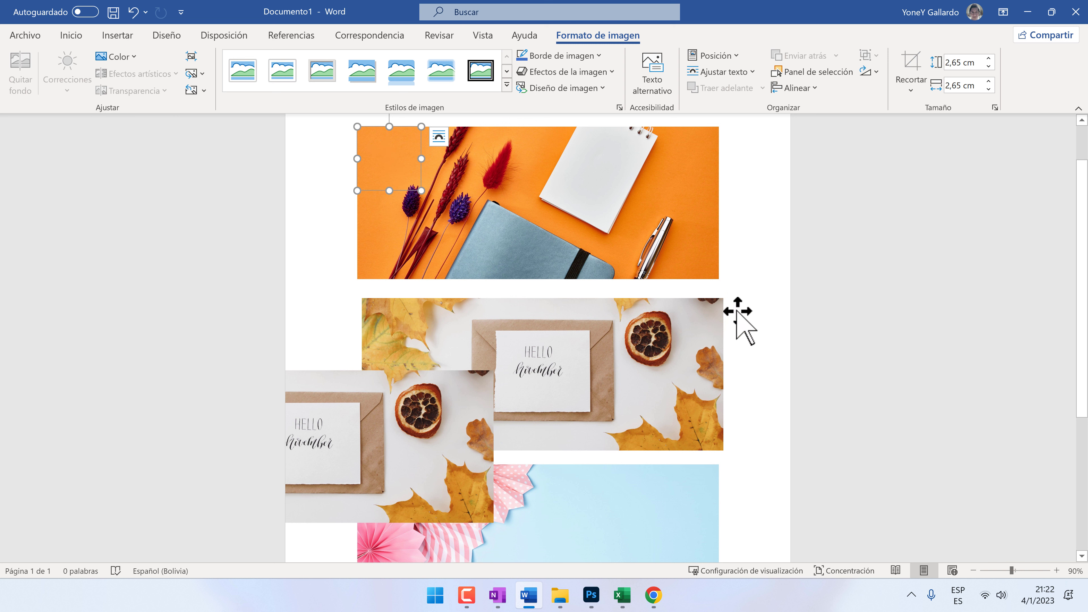
{"action": "left_click", "coordinate": [756, 269]}
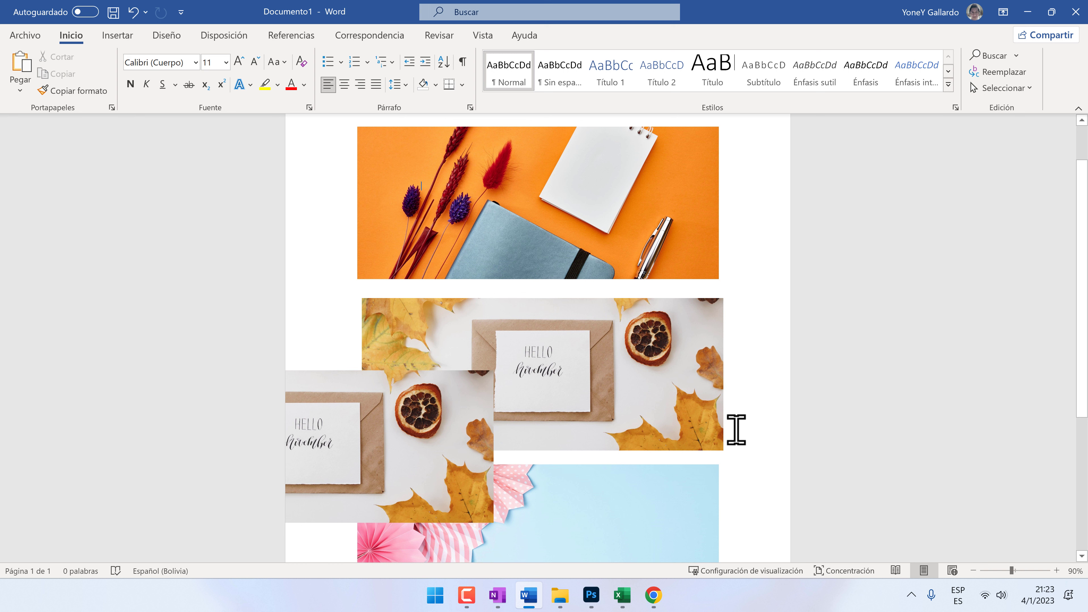
Move the overlapping Hello November picture from the page's left edge towards the centre, and deselect it
{"action": "left_click_drag", "start_coordinate": [444, 456], "coordinate": [558, 423]}
{"action": "left_click", "coordinate": [748, 346]}
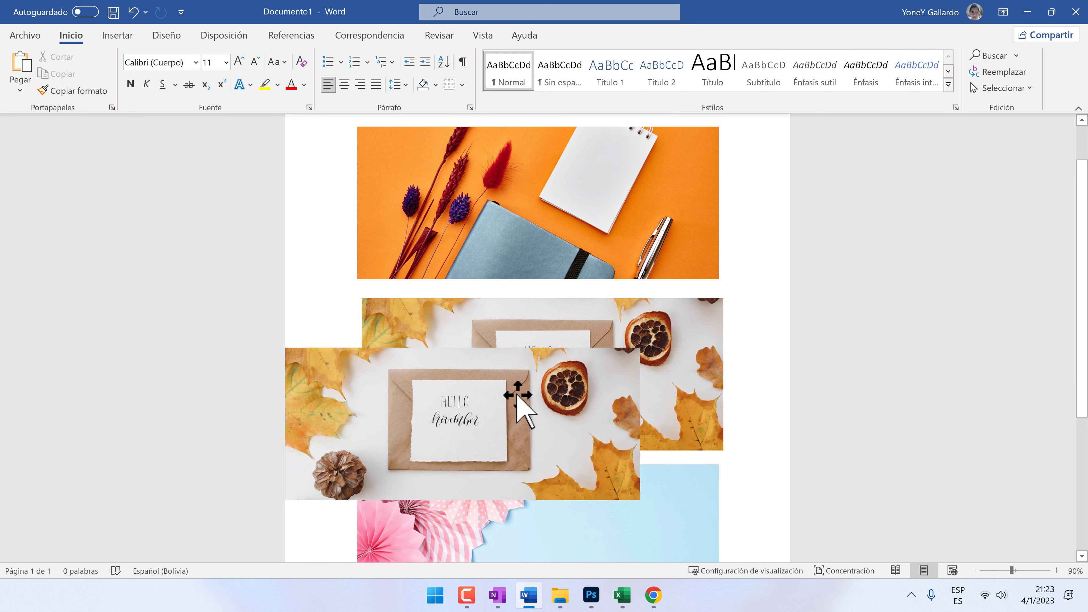
{"action": "left_click_drag", "start_coordinate": [534, 391], "coordinate": [585, 392]}
{"action": "left_click", "coordinate": [765, 317]}
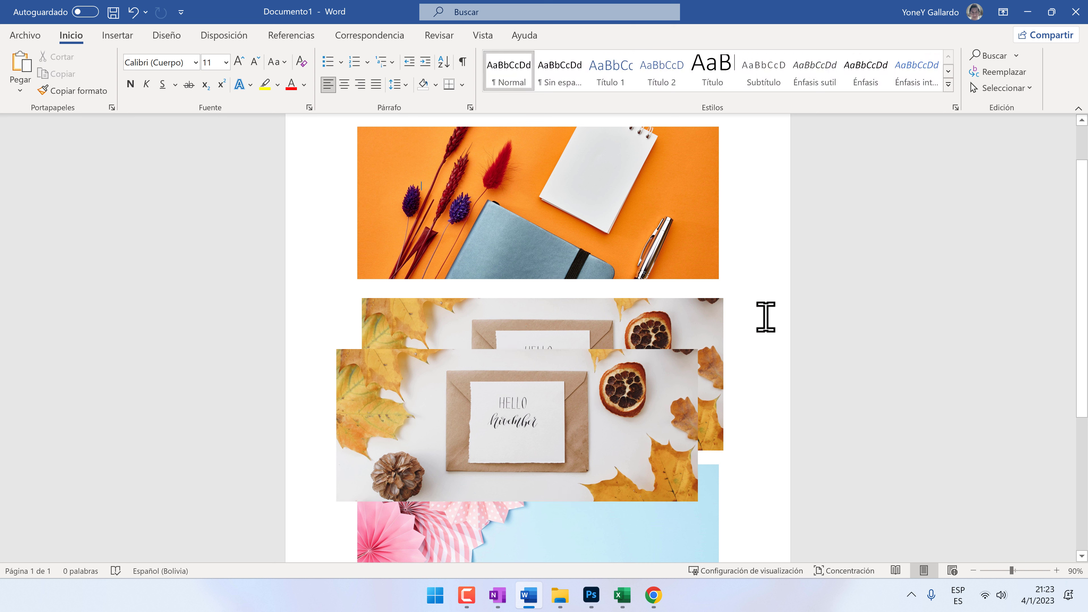
Display Word's Open page, switch to Photoshop to bring up its Open dialog for comparison, and cancel that dialog
{"action": "key", "text": "ctrl+a"}
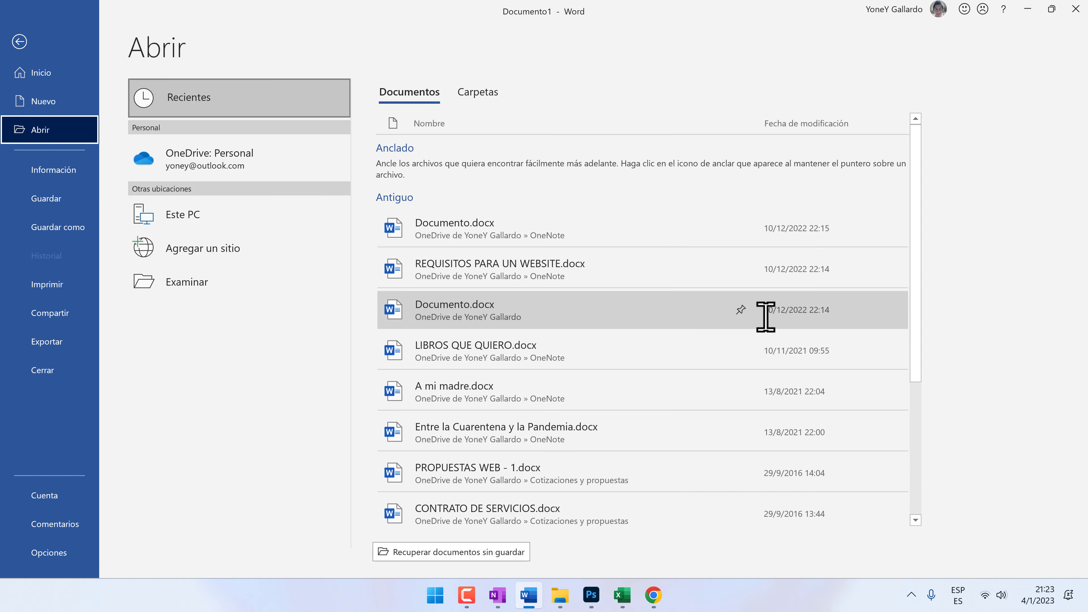
{"action": "left_click", "coordinate": [591, 595]}
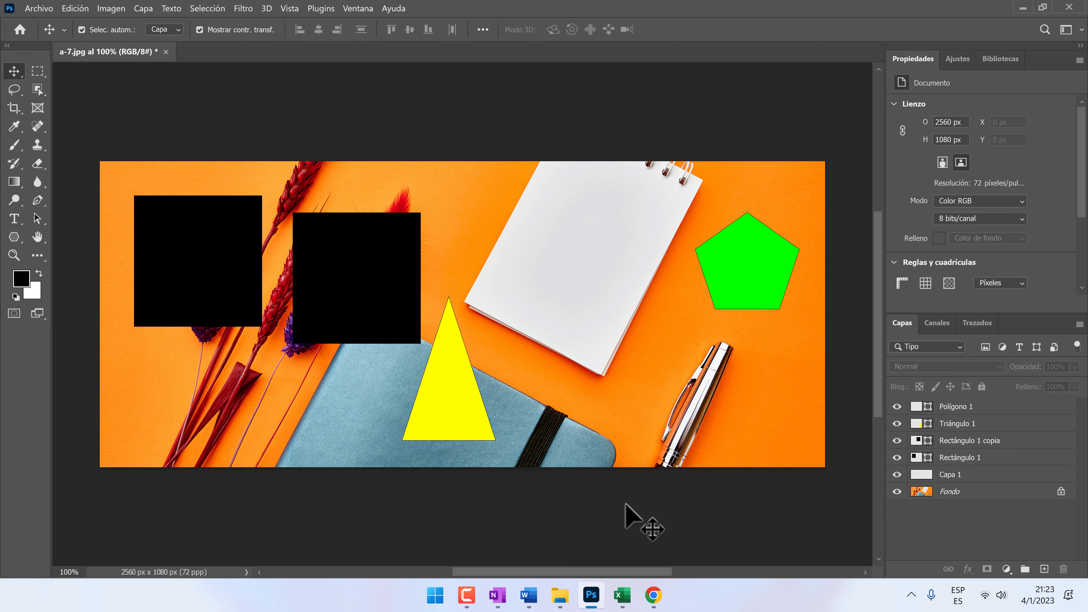
{"action": "key", "text": "ctrl+o"}
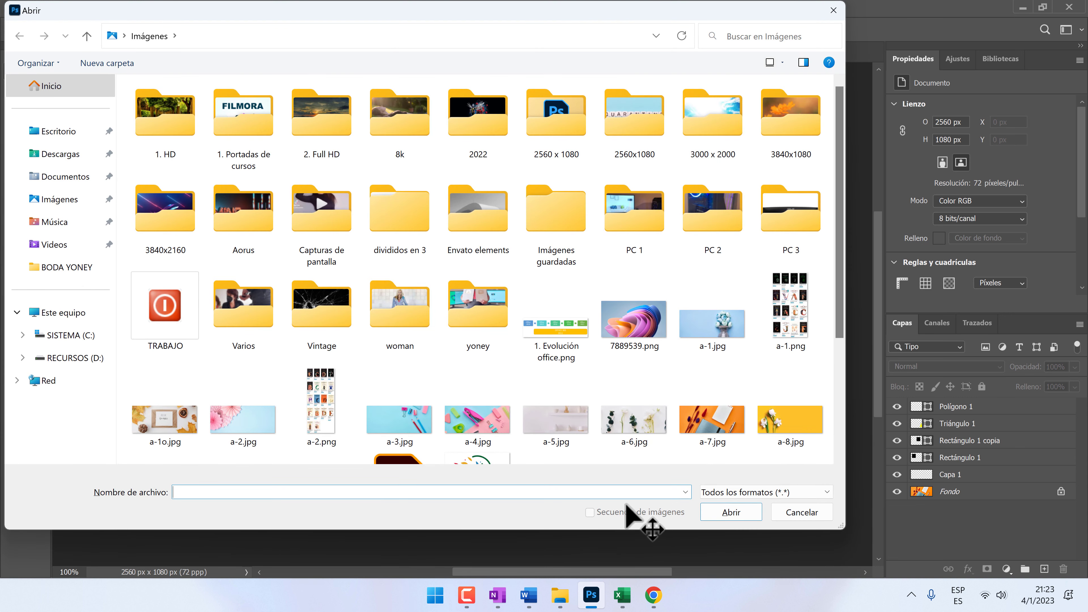
{"action": "left_click_drag", "start_coordinate": [579, 5], "coordinate": [684, 34]}
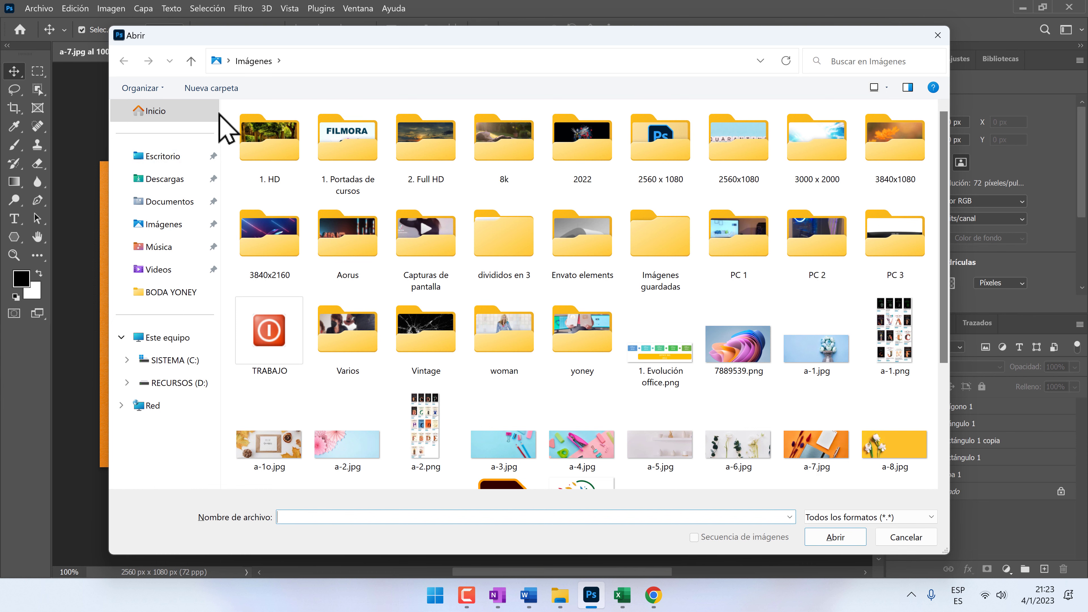
{"action": "left_click", "coordinate": [913, 536]}
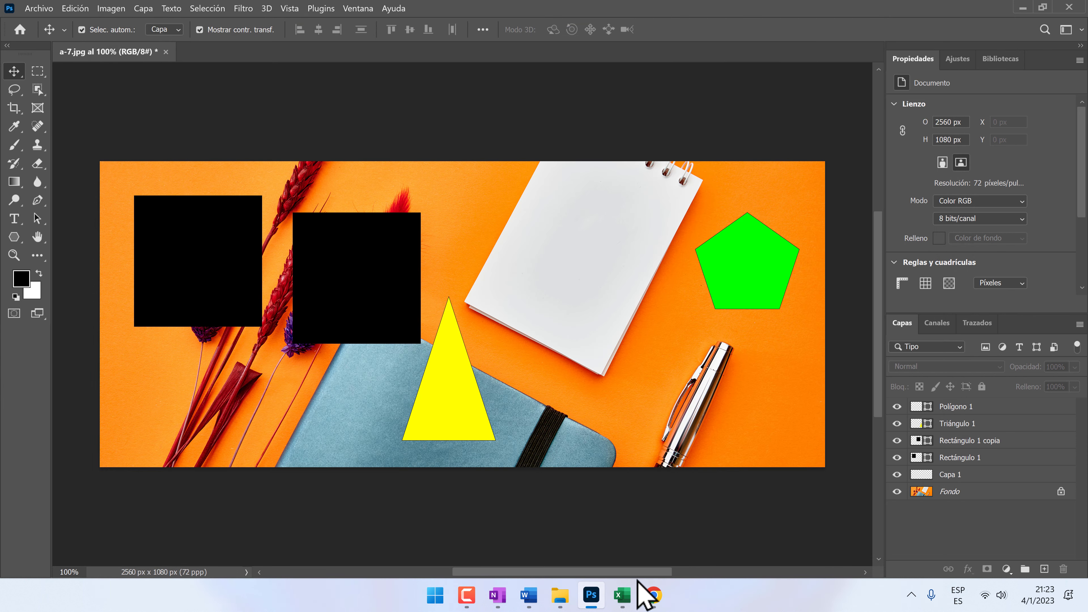
Return to Word, leave the Open page, select the document's entire content, and clear the selection
{"action": "left_click", "coordinate": [529, 595]}
{"action": "key", "text": "Escape"}
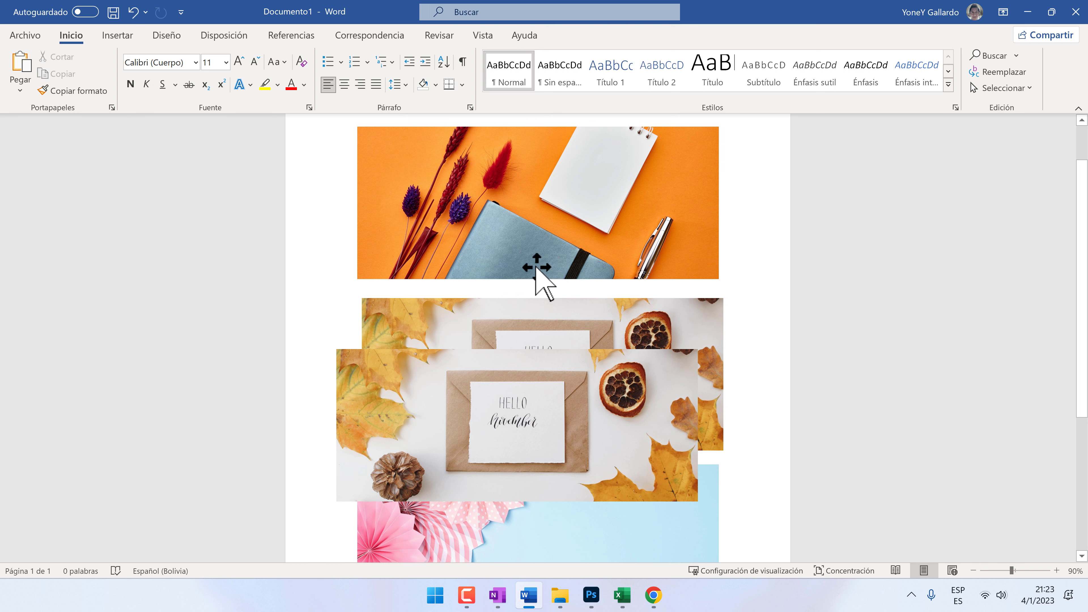
{"action": "triple_click", "coordinate": [311, 214]}
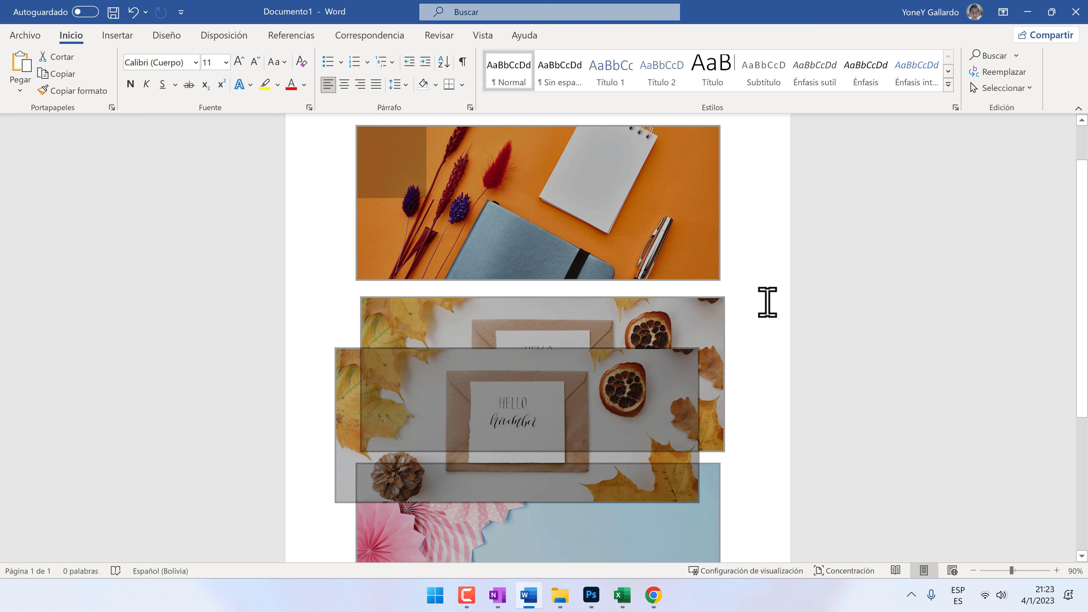
{"action": "left_click", "coordinate": [767, 301]}
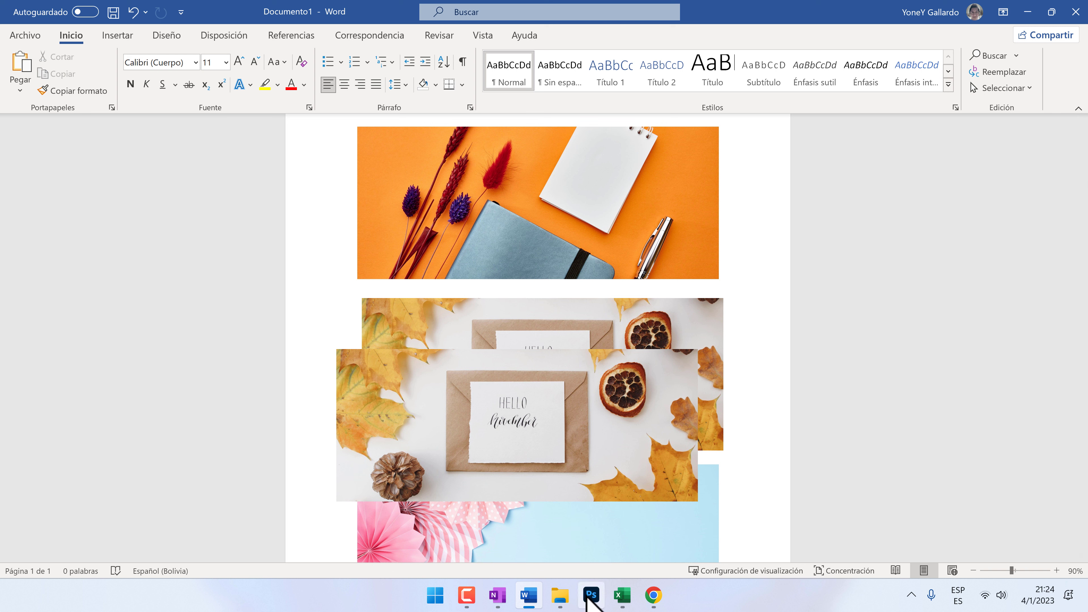
Switch to Photoshop, check the default type in the Save As dialog, cancel it, and return to Word
{"action": "left_click", "coordinate": [589, 595]}
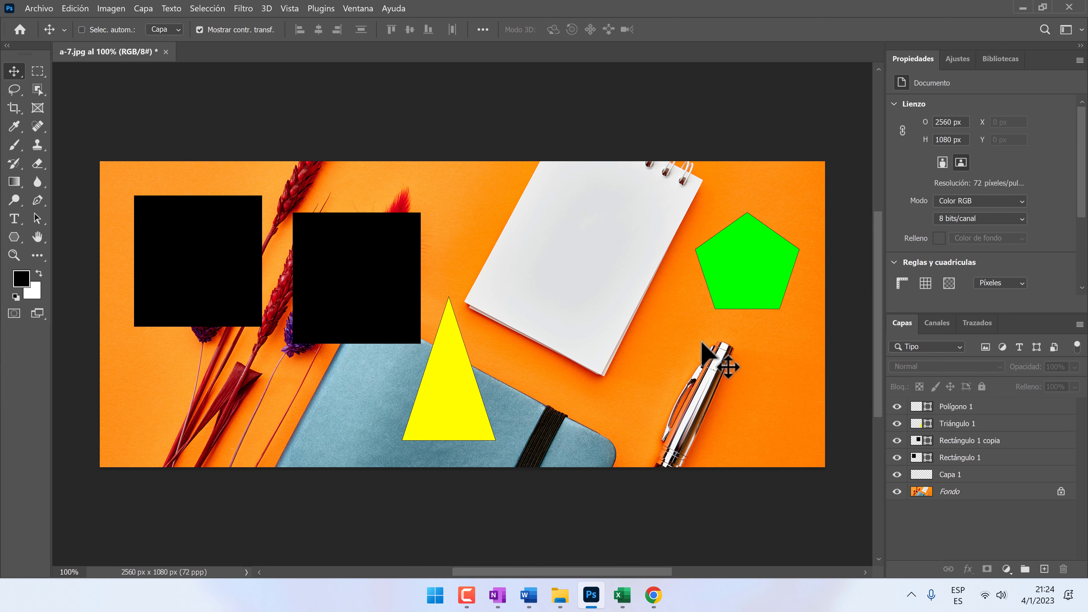
{"action": "key", "text": "ctrl+shift+s"}
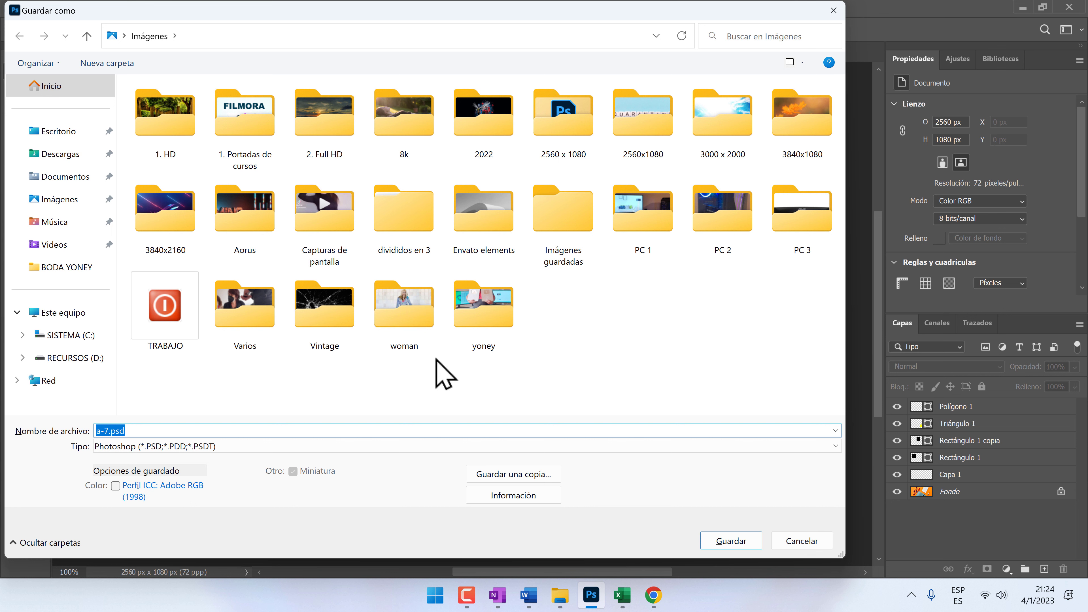
{"action": "left_click", "coordinate": [788, 541]}
{"action": "left_click", "coordinate": [524, 600]}
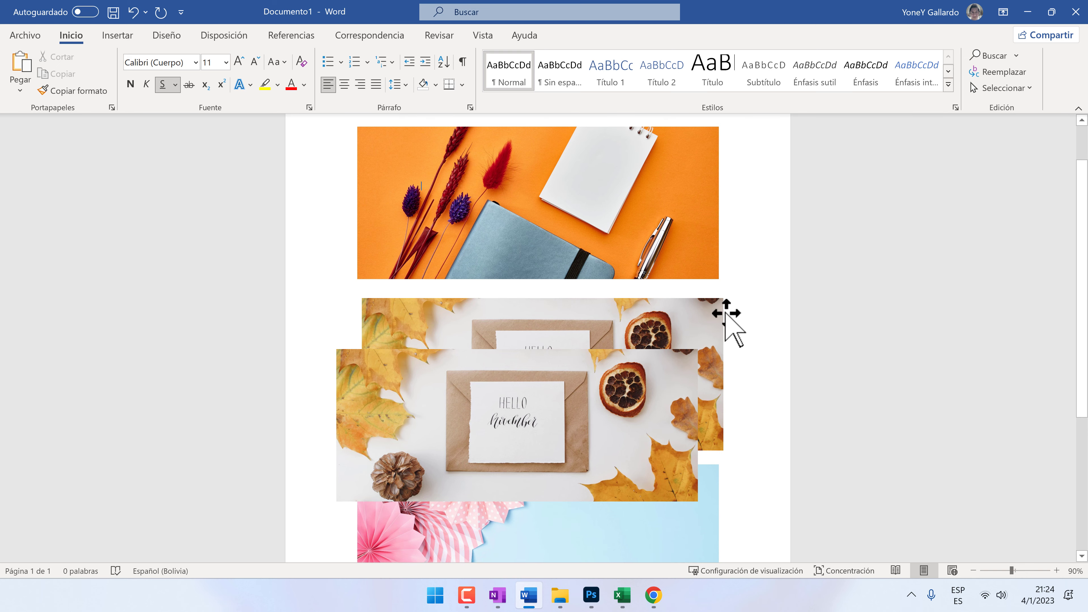
Bring up Word's quick save dialog for the unsaved document to view its default extension, and cancel it
{"action": "key", "text": "ctrl+s"}
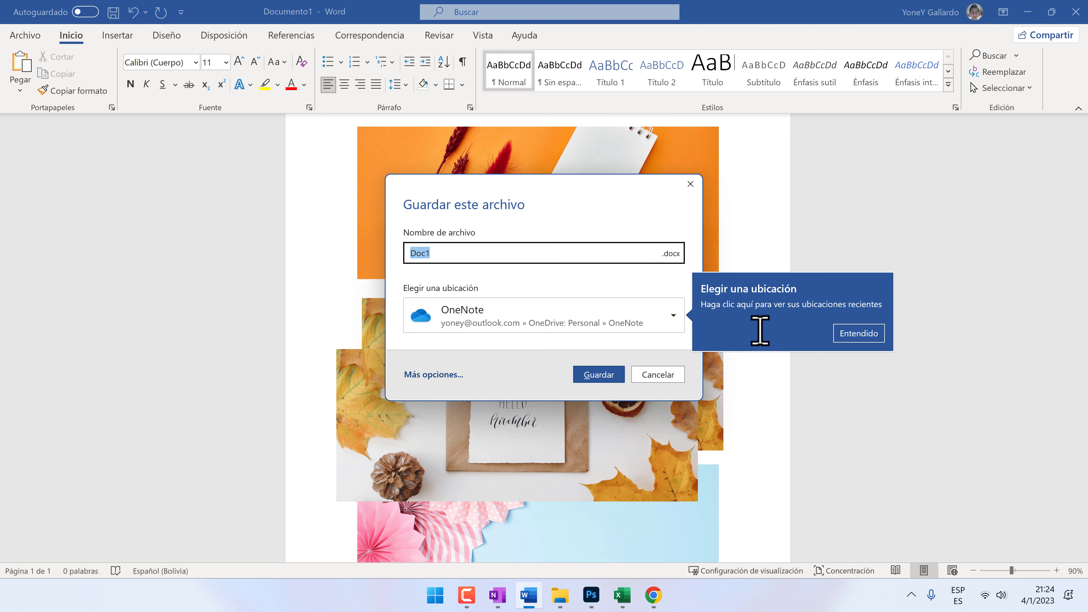
{"action": "left_click", "coordinate": [651, 376]}
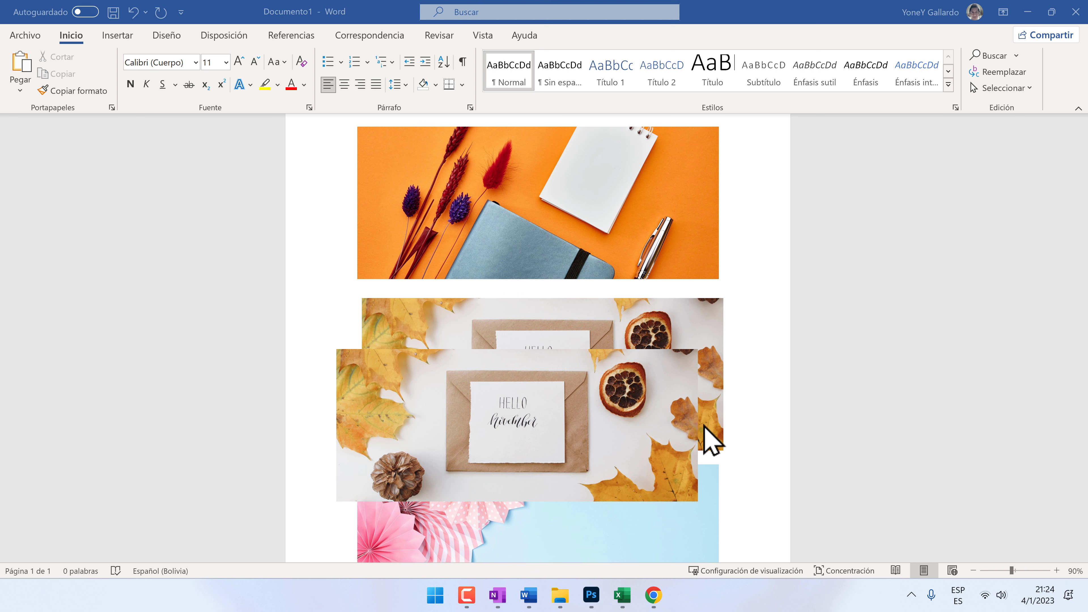
{"action": "left_click", "coordinate": [747, 422]}
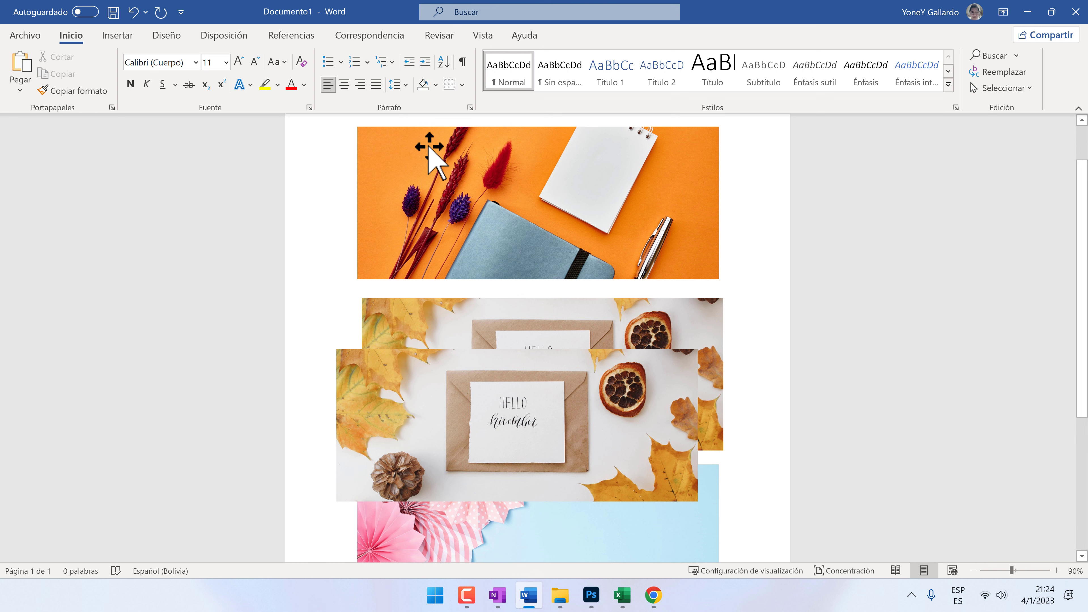
Bring up Word's Save As dialog for the Documents folder on this PC and view the available file types
{"action": "key", "text": "ctrl+e"}
{"action": "left_click", "coordinate": [26, 37]}
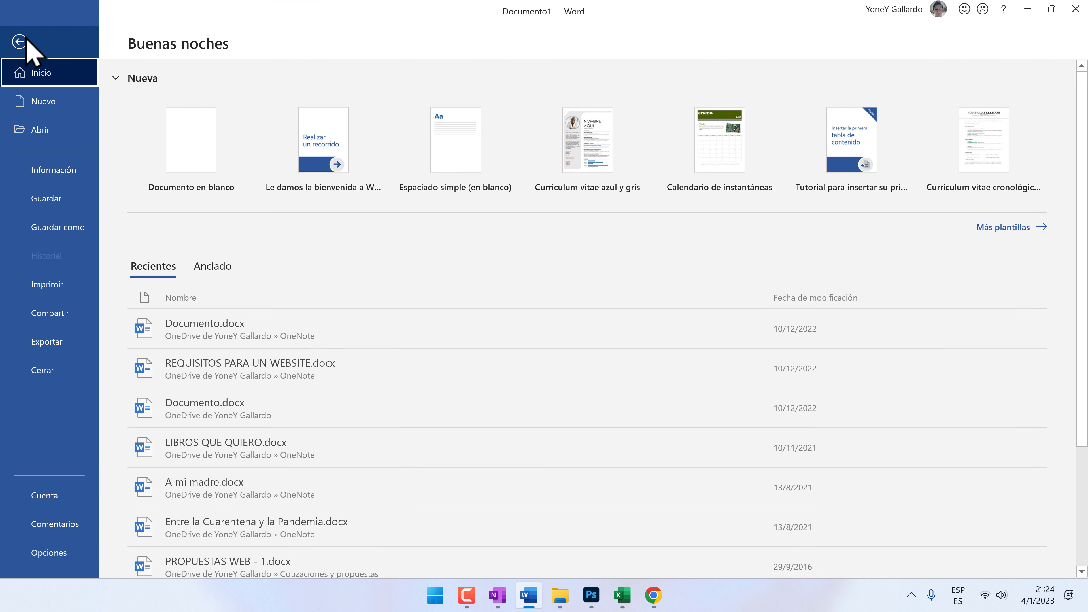
{"action": "left_click", "coordinate": [68, 233]}
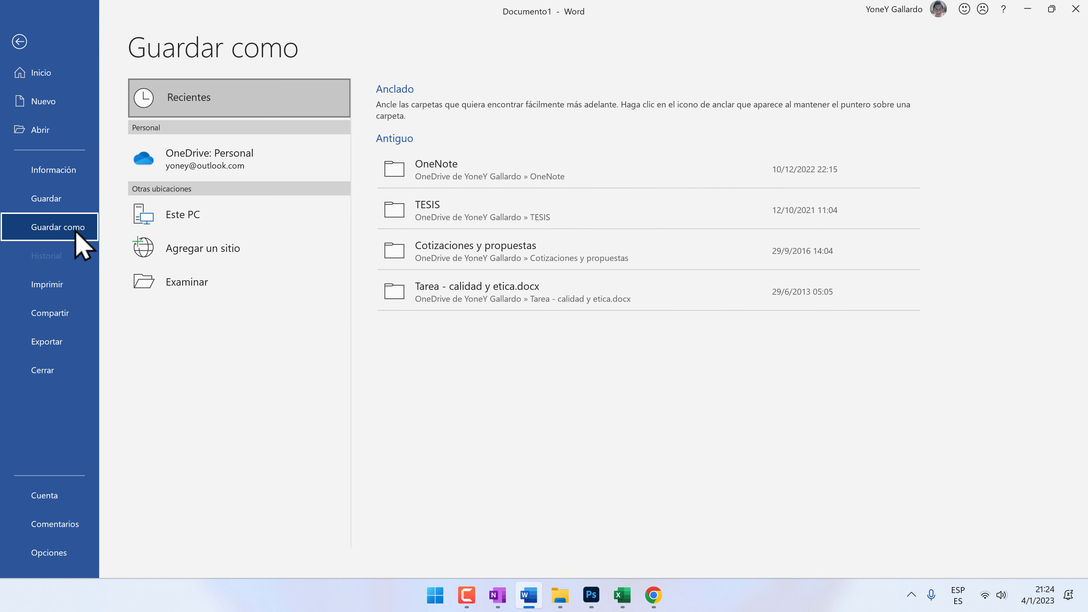
{"action": "left_click", "coordinate": [239, 216]}
{"action": "left_click", "coordinate": [474, 103]}
{"action": "left_click", "coordinate": [411, 244]}
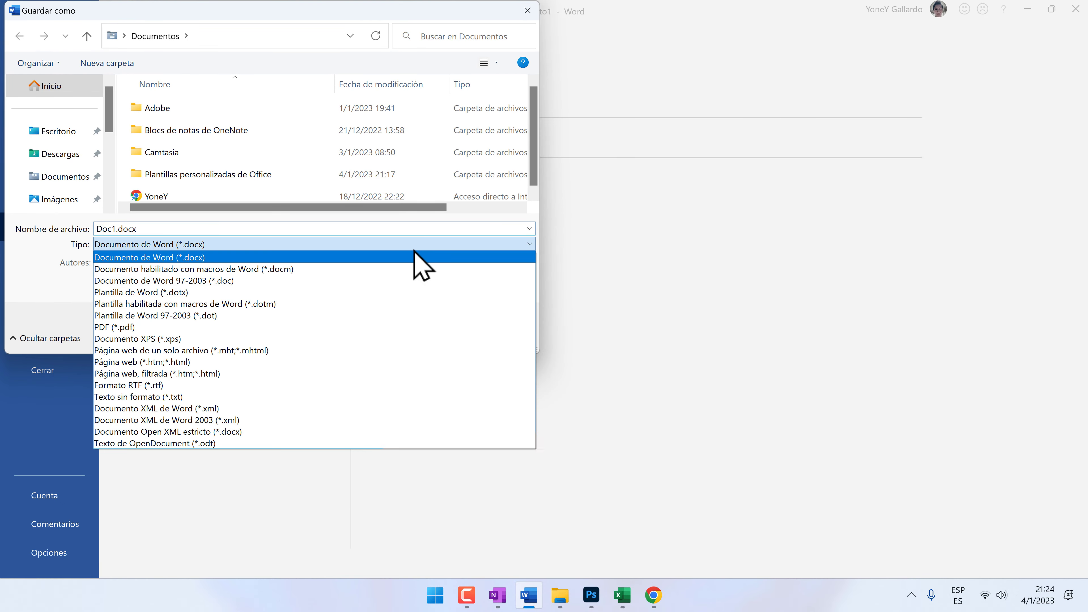
{"action": "left_click", "coordinate": [300, 11]}
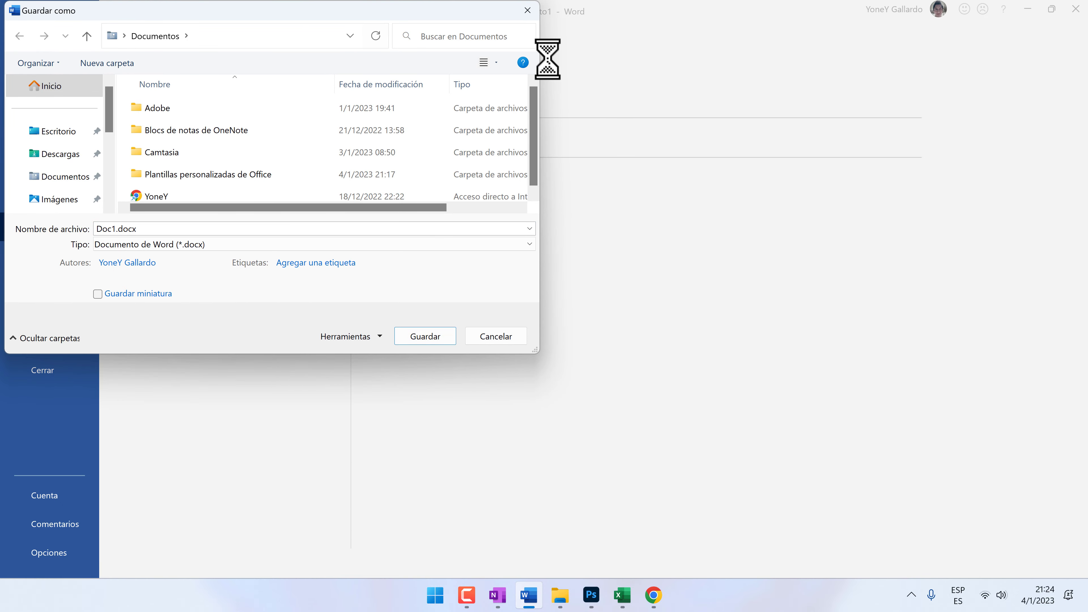
Move the Save As dialog towards the screen's centre, examine its file type list again, and cancel the dialog
{"action": "left_click_drag", "start_coordinate": [377, 9], "coordinate": [623, 65]}
{"action": "left_click", "coordinate": [497, 305]}
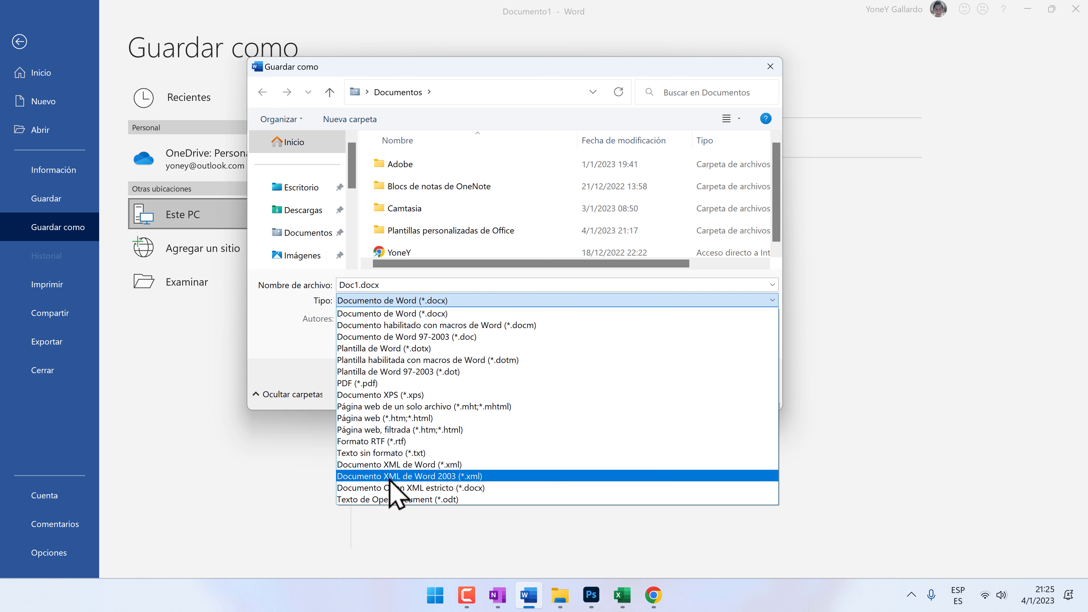
{"action": "left_click", "coordinate": [299, 355]}
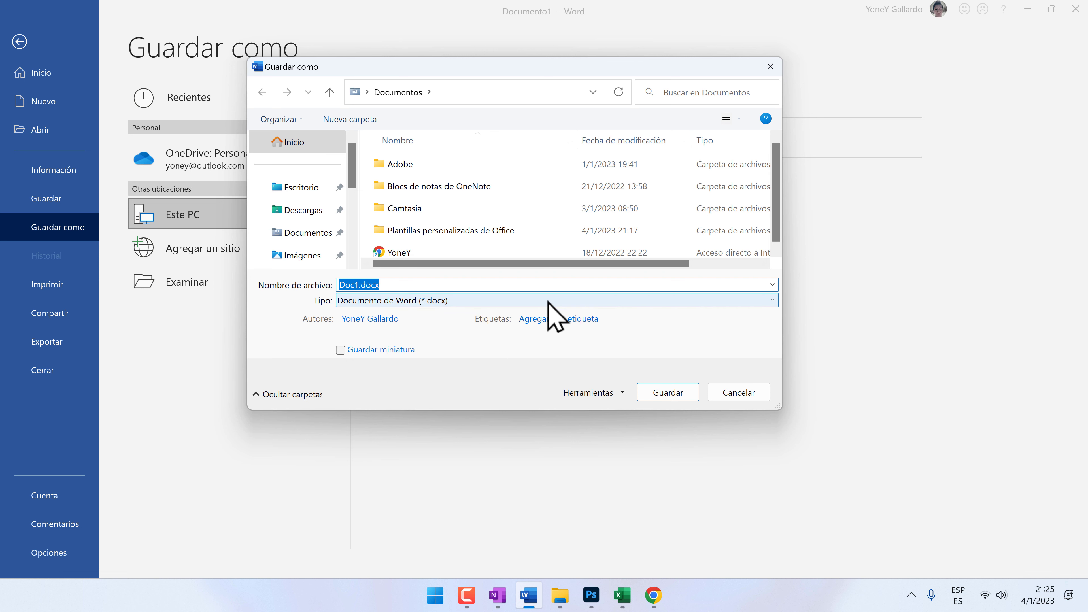
{"action": "left_click", "coordinate": [737, 392]}
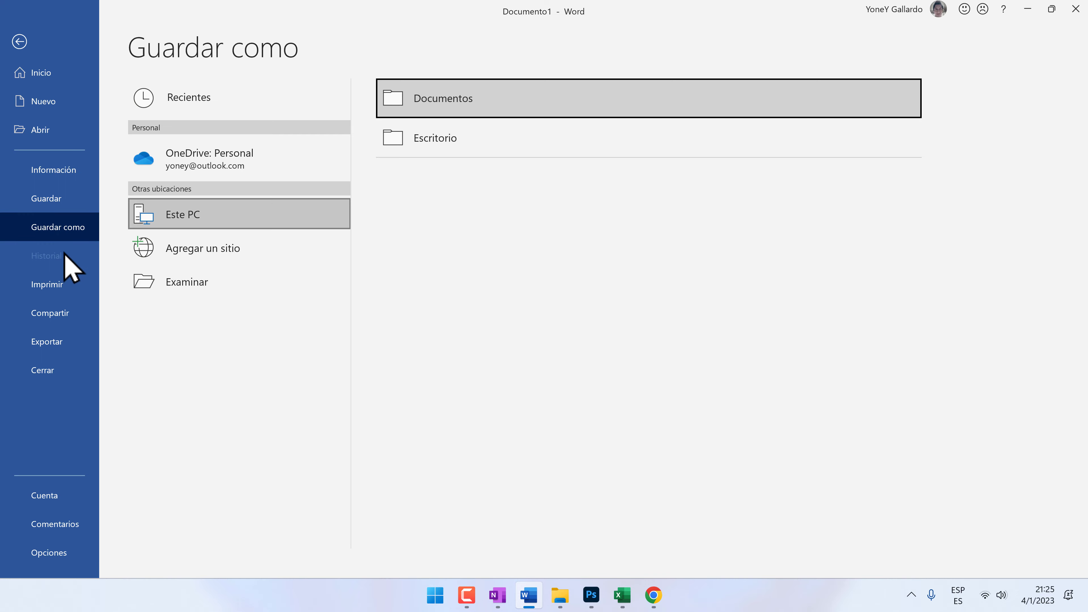
Switch to Photoshop, examine the file types offered in its Save As dialog, and cancel the dialog
{"action": "left_click", "coordinate": [1027, 8]}
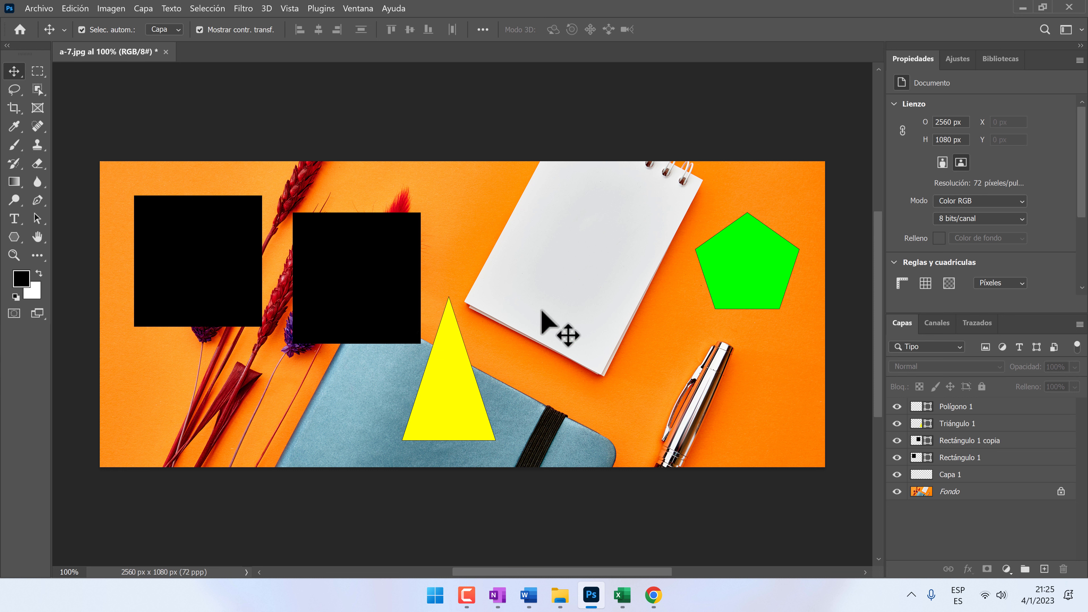
{"action": "left_click", "coordinate": [39, 8]}
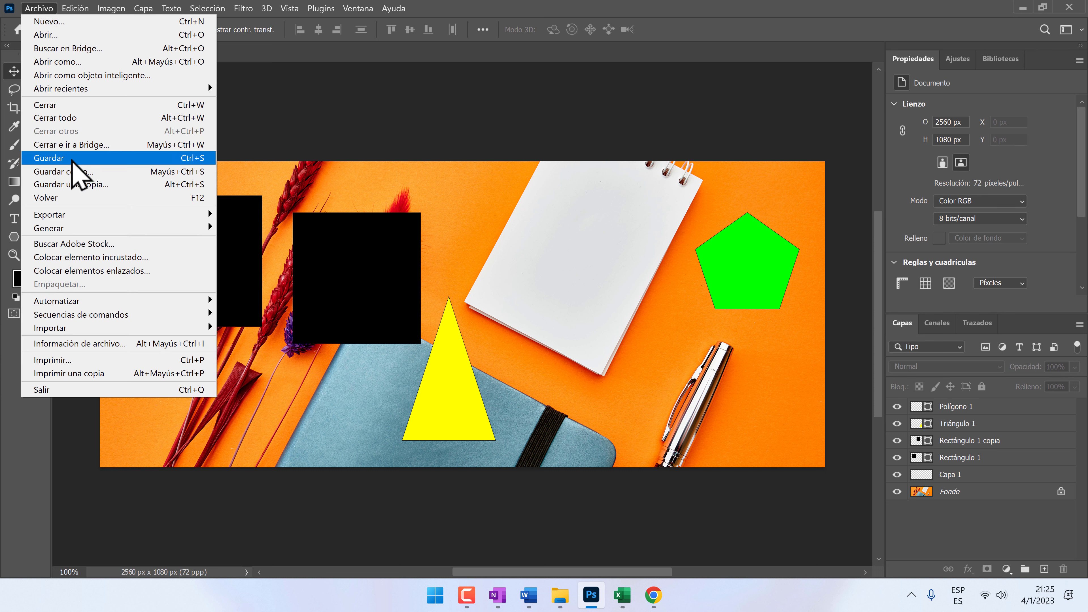
{"action": "left_click", "coordinate": [77, 171]}
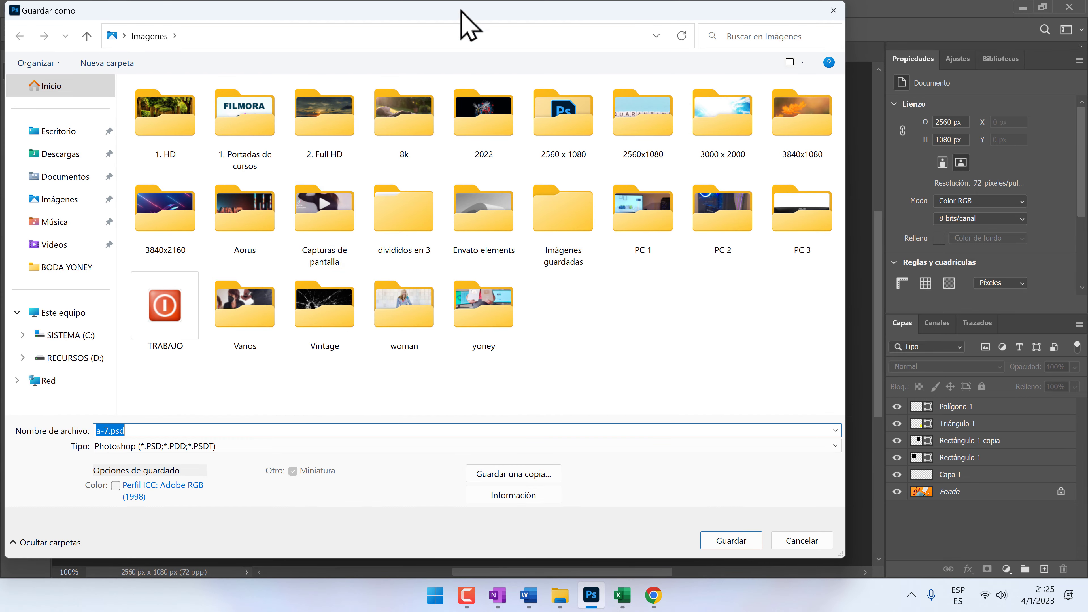
{"action": "left_click_drag", "start_coordinate": [473, 16], "coordinate": [580, 35]}
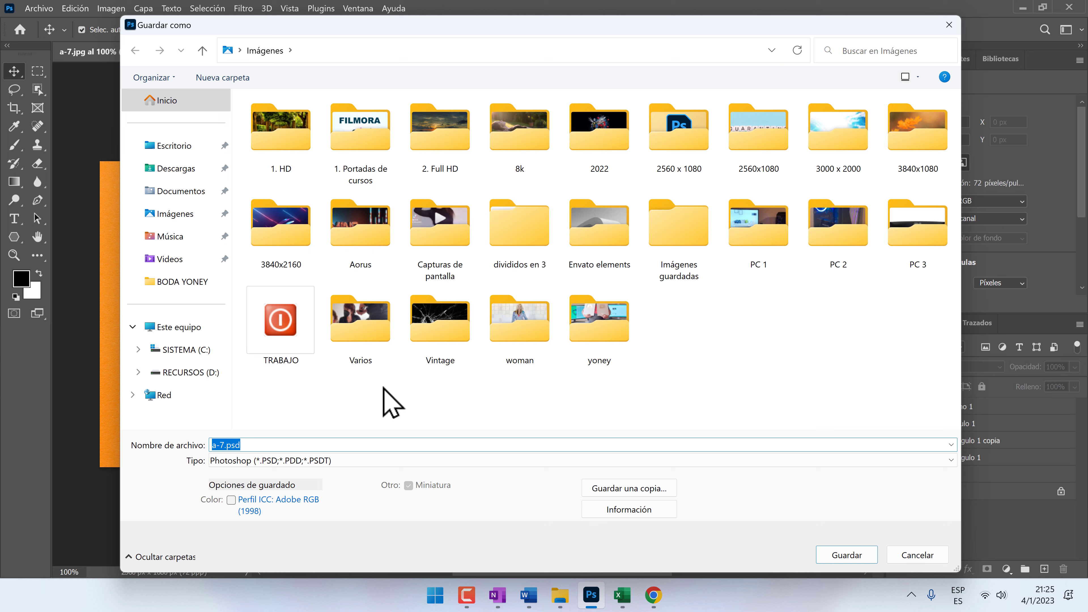
{"action": "left_click", "coordinate": [327, 462]}
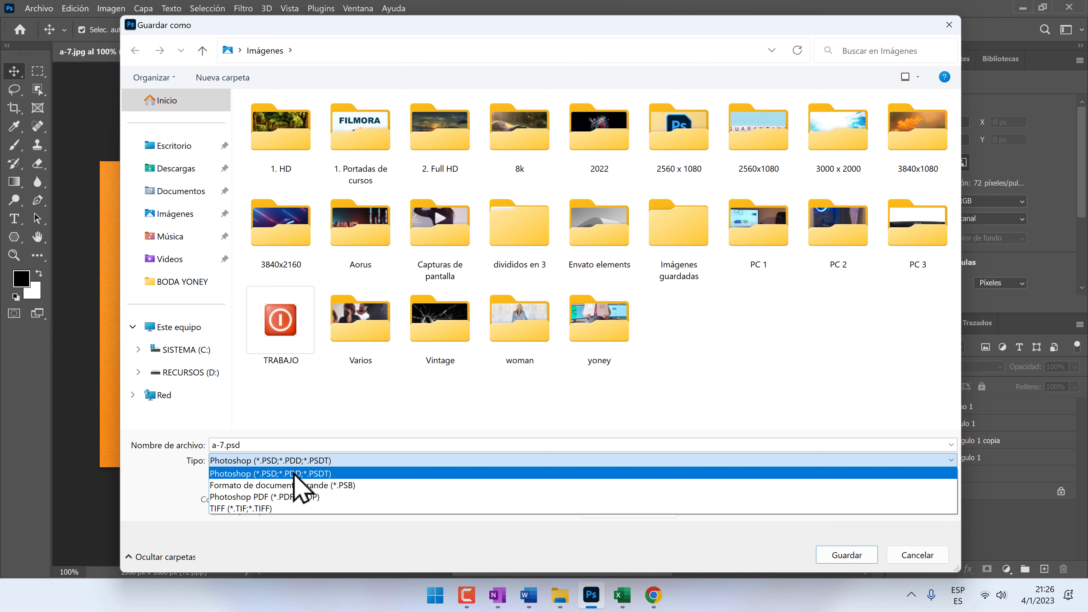
{"action": "left_click", "coordinate": [914, 561]}
{"action": "left_click", "coordinate": [916, 556]}
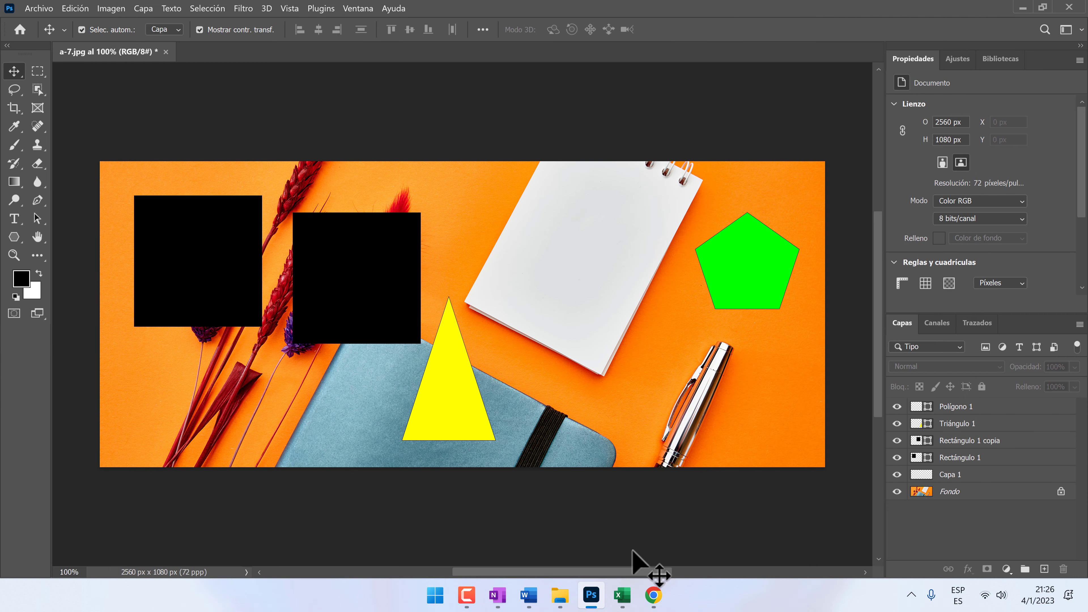
Display Photoshop's export commands for the image and close them without choosing any
{"action": "left_click", "coordinate": [528, 595]}
{"action": "left_click", "coordinate": [530, 594]}
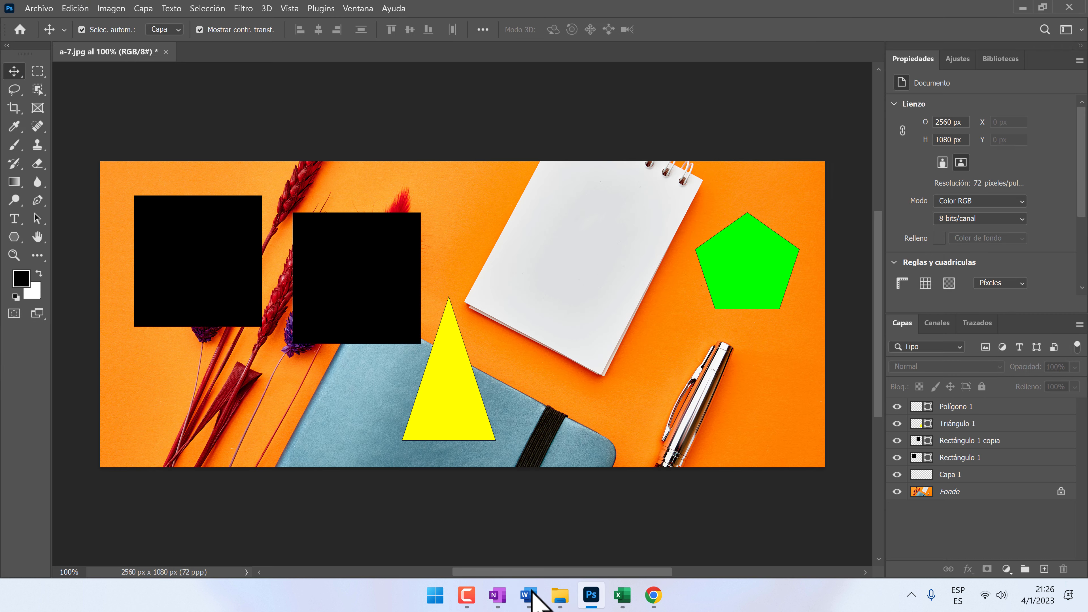
{"action": "left_click", "coordinate": [39, 9]}
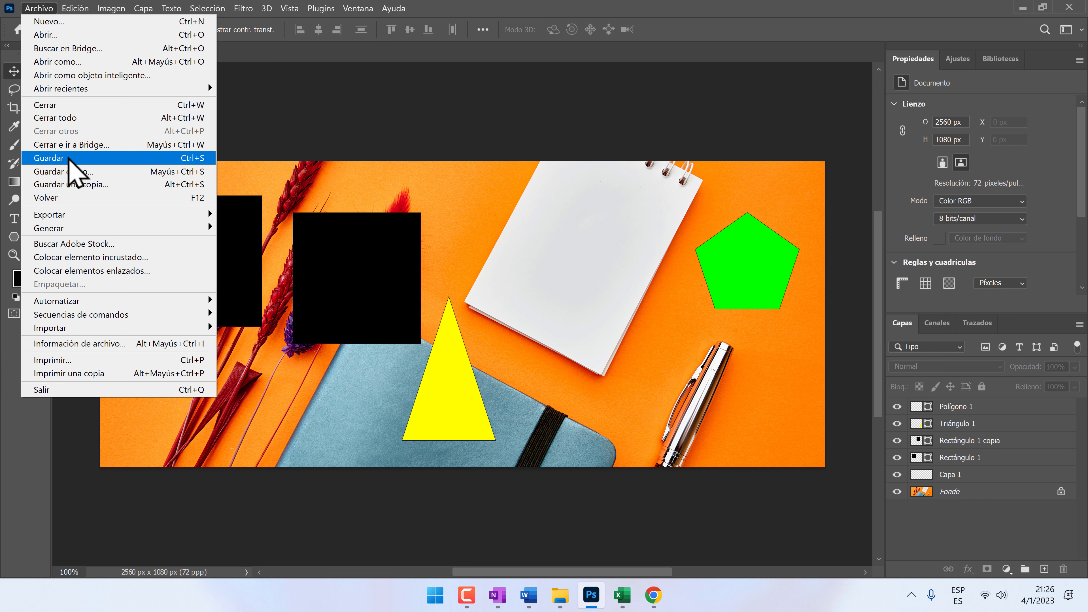
{"action": "mouse_move", "coordinate": [100, 214]}
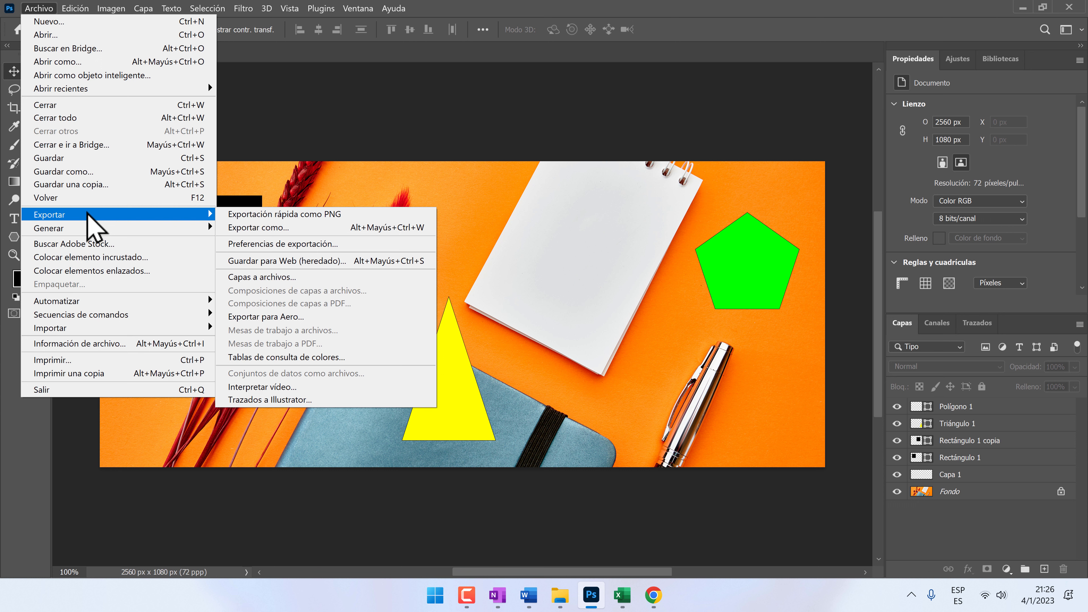
{"action": "left_click", "coordinate": [602, 193]}
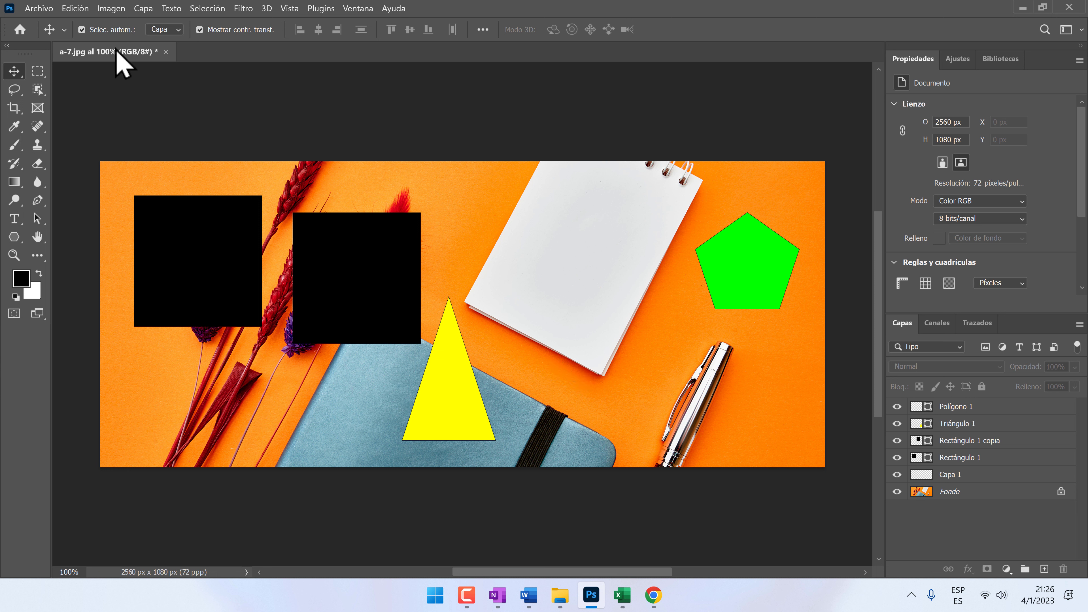
Bring up Export As for the image, examine the available export formats, and cancel the export
{"action": "left_click", "coordinate": [44, 12]}
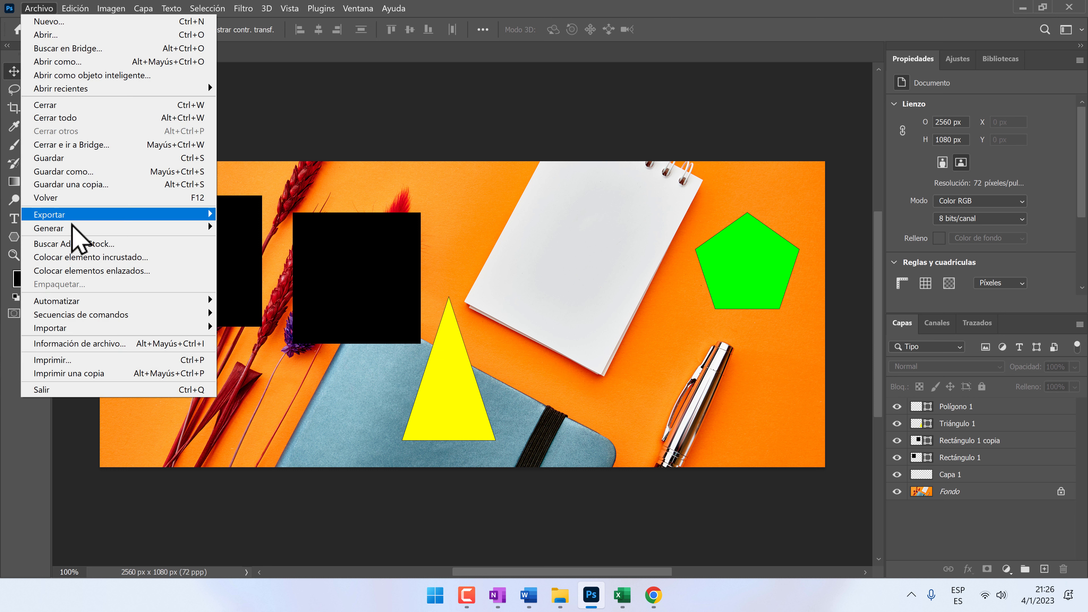
{"action": "mouse_move", "coordinate": [86, 215]}
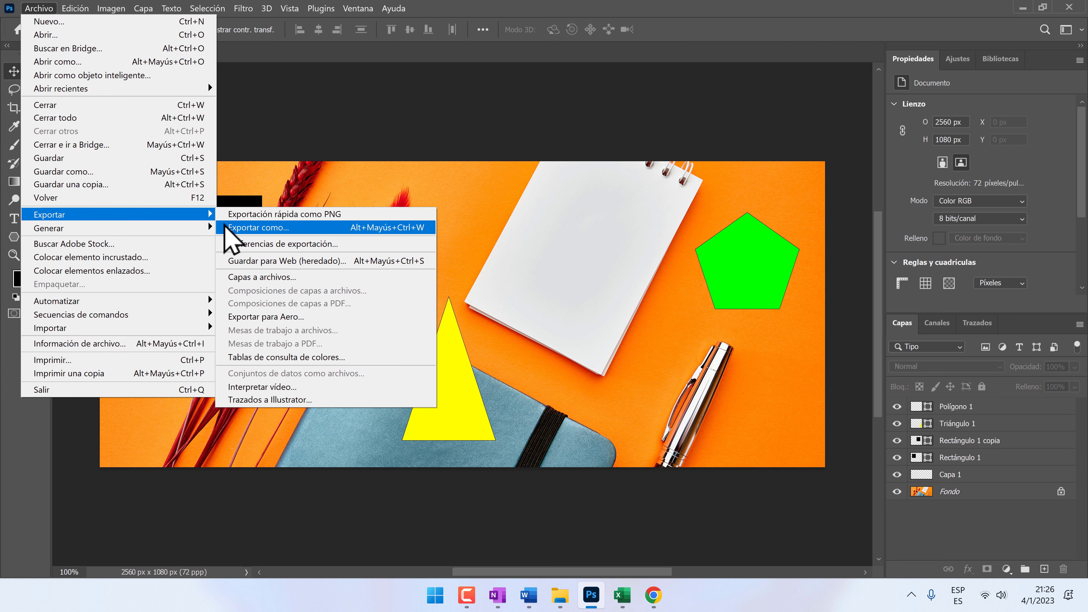
{"action": "left_click", "coordinate": [306, 228]}
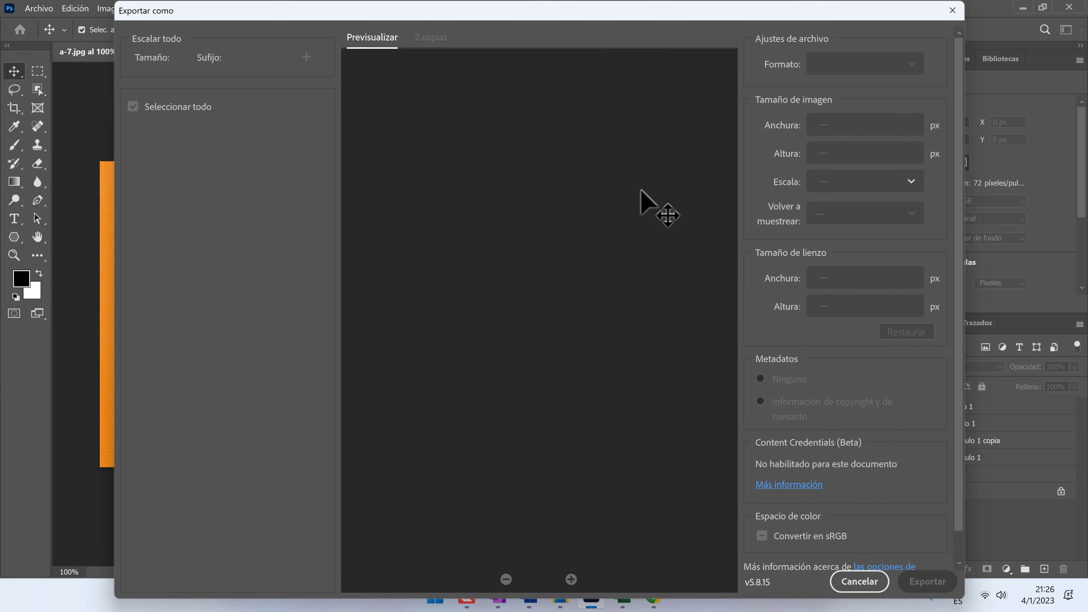
{"action": "left_click", "coordinate": [859, 70]}
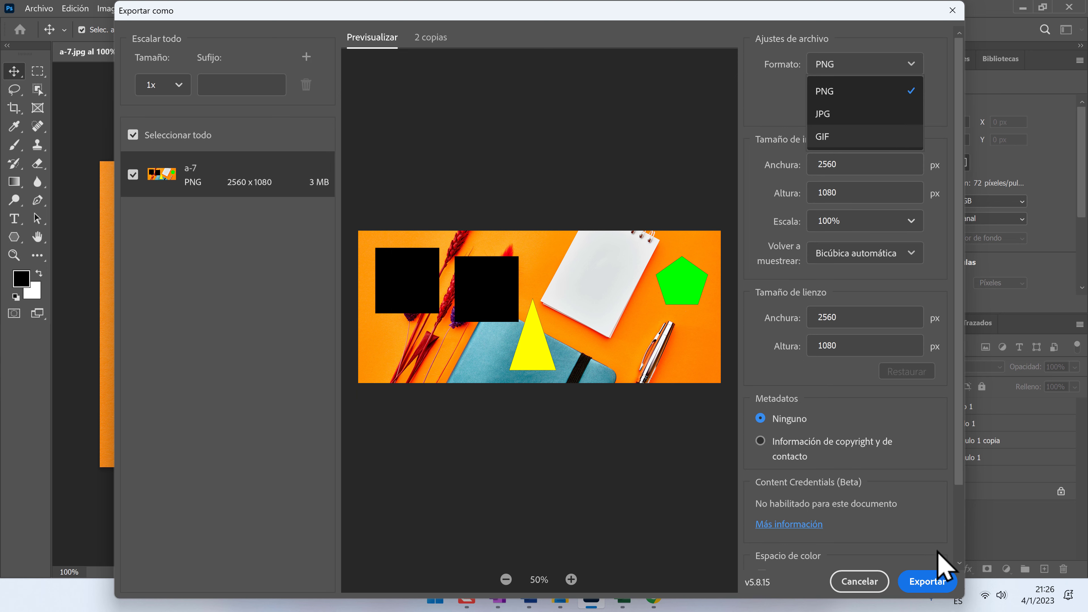
{"action": "left_click", "coordinate": [872, 582]}
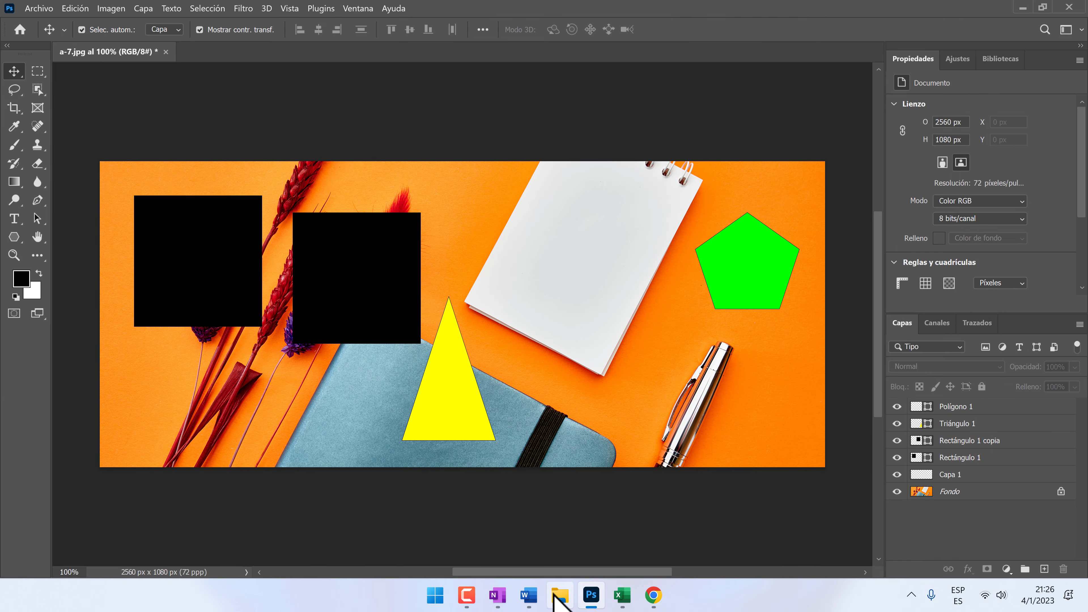
Return to Word, leave the Save As page, and clear the selection of the document's pictures
{"action": "left_click", "coordinate": [528, 595]}
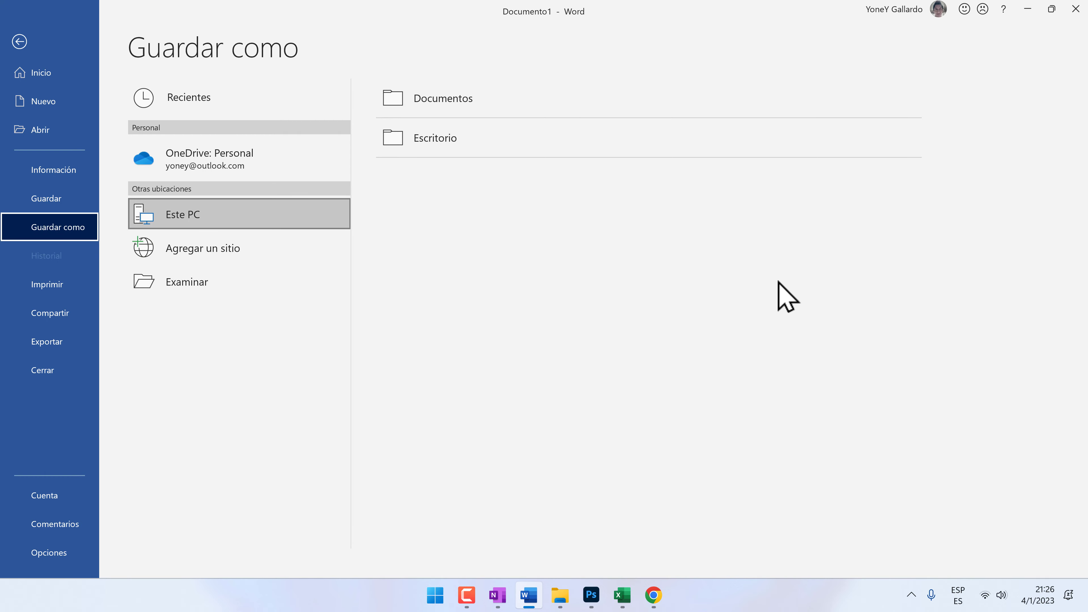
{"action": "left_click", "coordinate": [20, 42]}
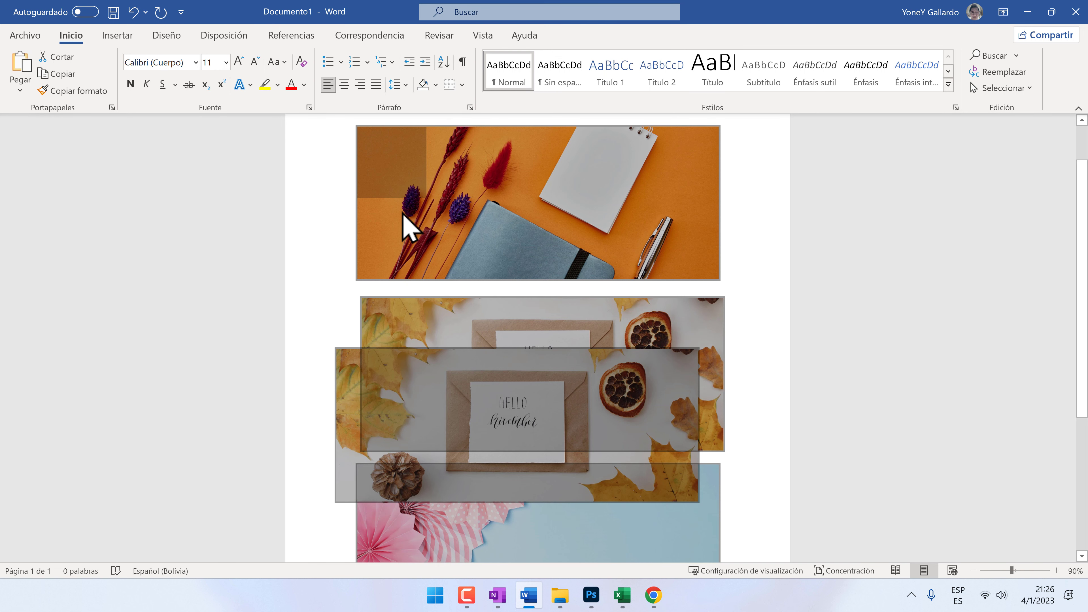
{"action": "left_click", "coordinate": [763, 257]}
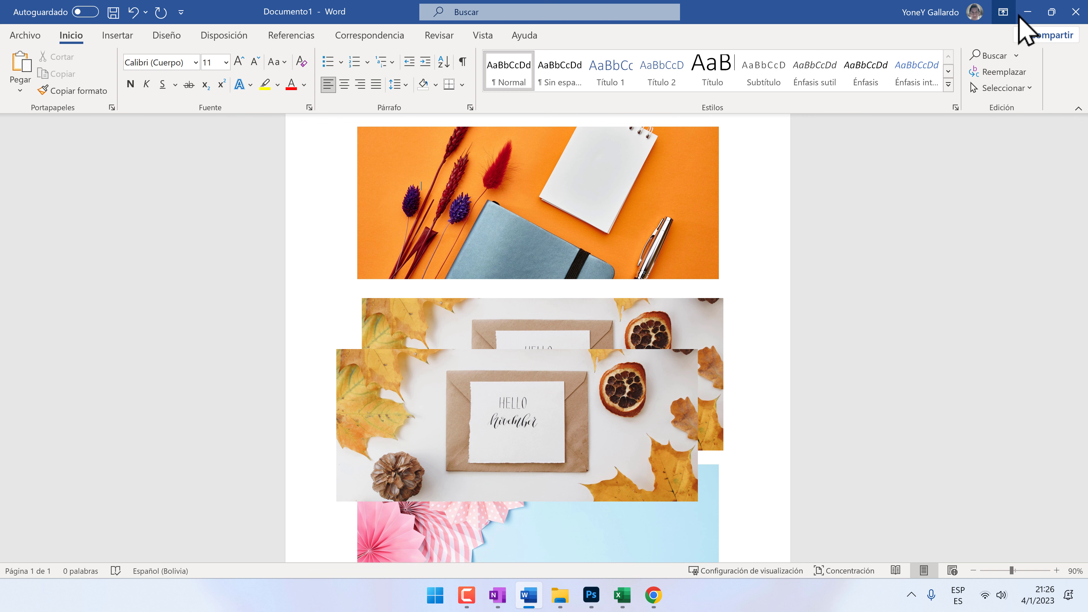
{"action": "left_click", "coordinate": [24, 36]}
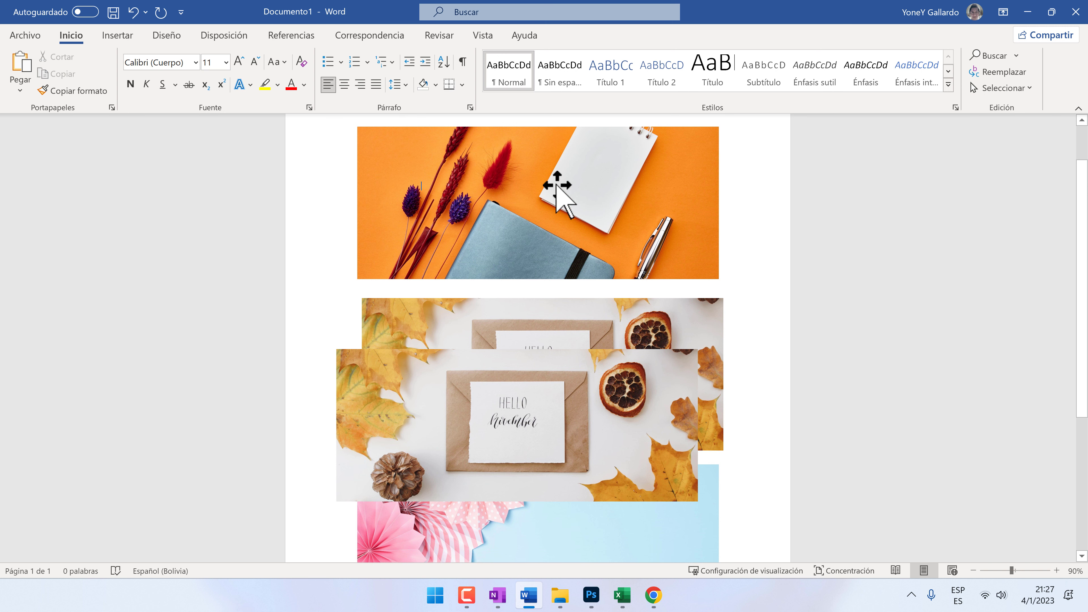
Switch to Photoshop, move the yellow triangle to about X 1186 px, Y 352 px over the notepad's corner, and deselect it
{"action": "left_click", "coordinate": [1027, 13]}
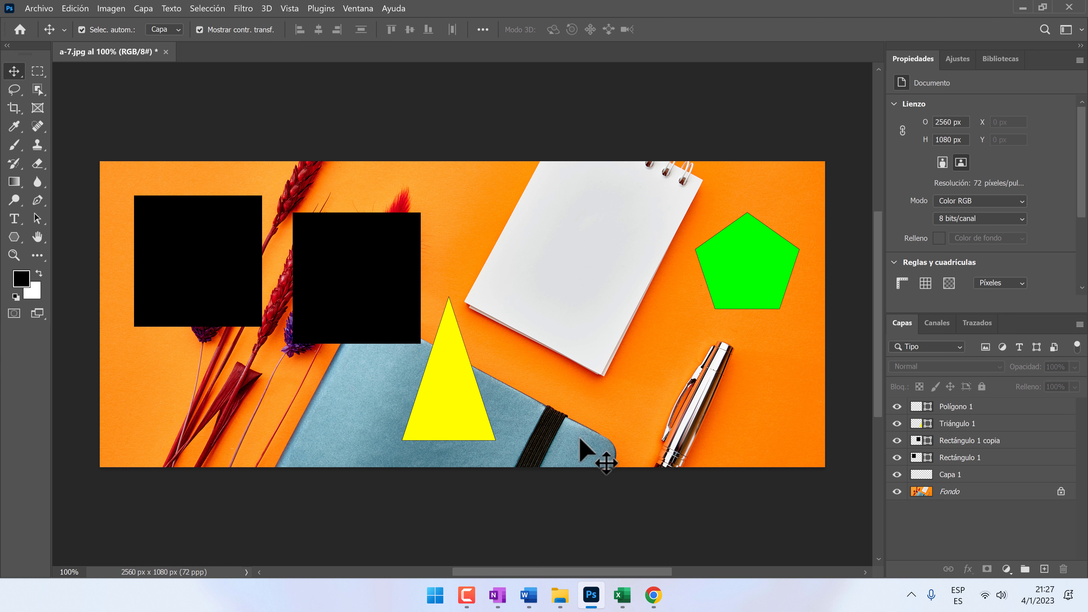
{"action": "left_click", "coordinate": [355, 277]}
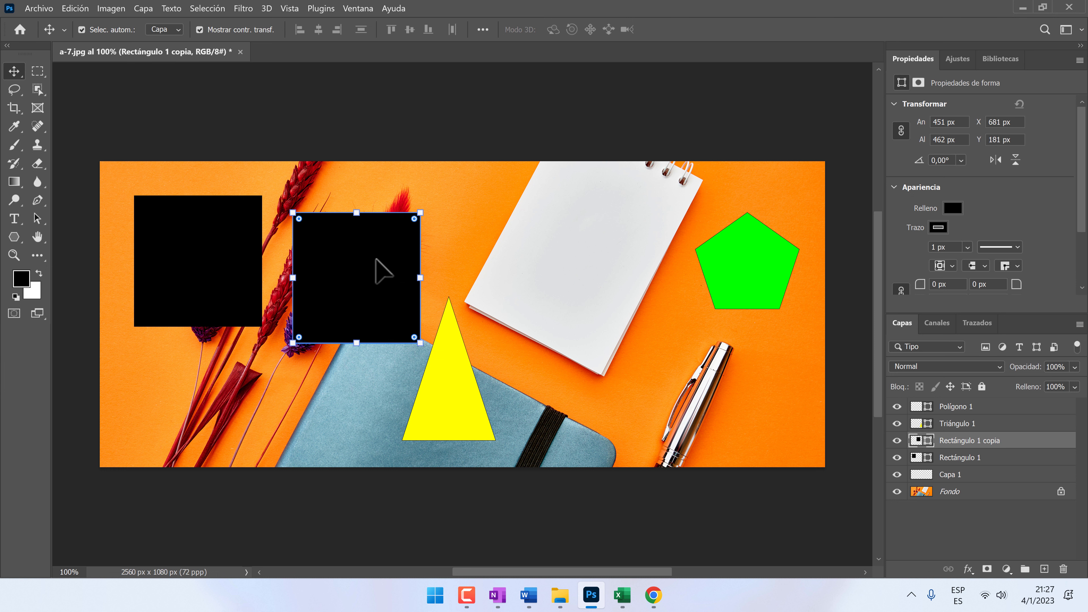
{"action": "left_click", "coordinate": [461, 400]}
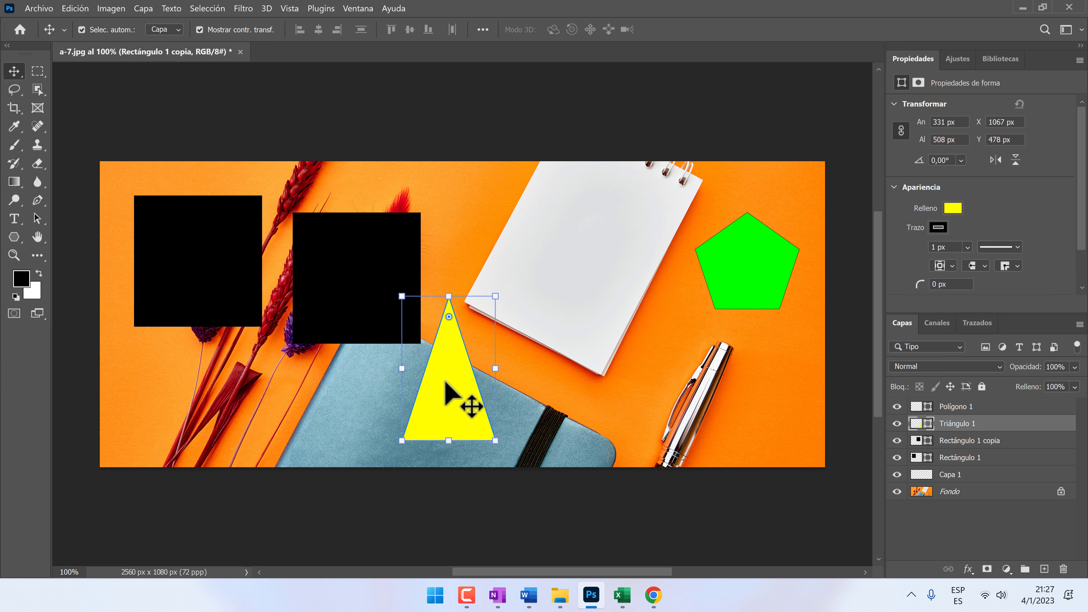
{"action": "left_click_drag", "start_coordinate": [444, 384], "coordinate": [478, 348]}
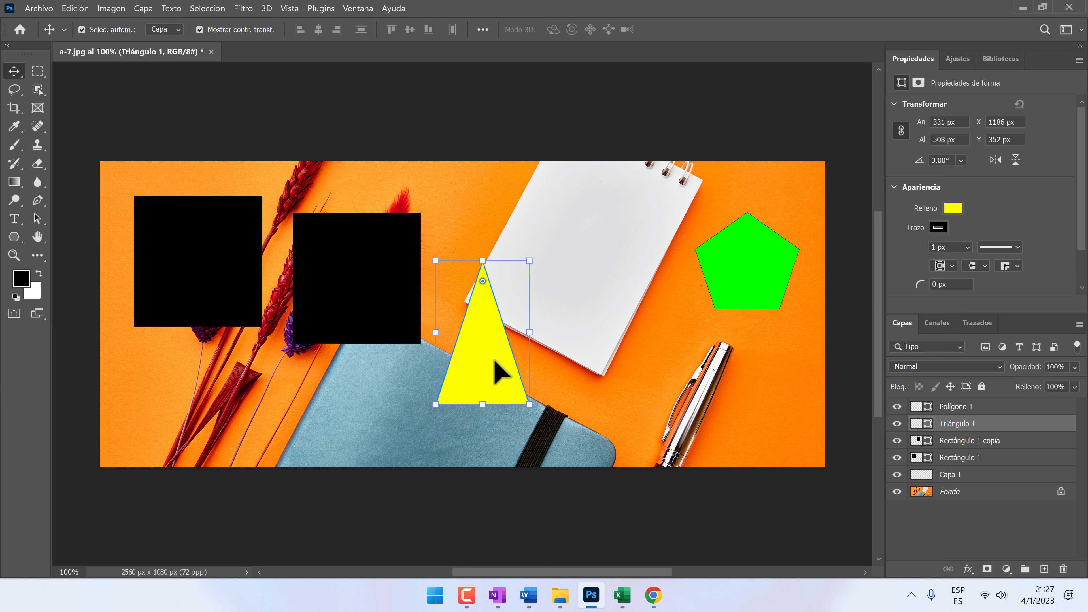
{"action": "right_click", "coordinate": [478, 332]}
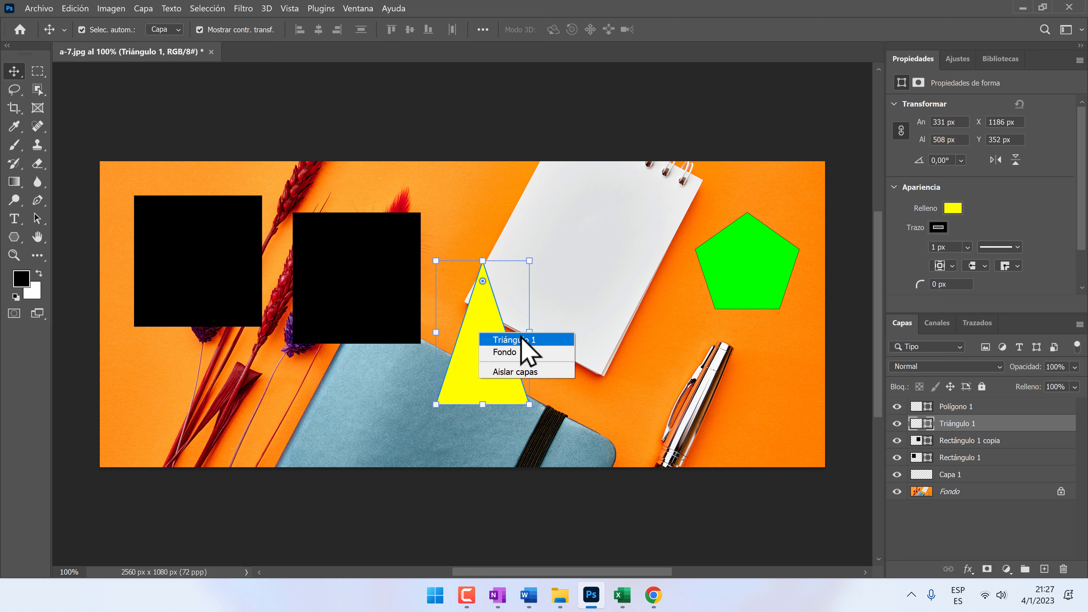
{"action": "left_click", "coordinate": [485, 310]}
{"action": "left_click", "coordinate": [675, 336]}
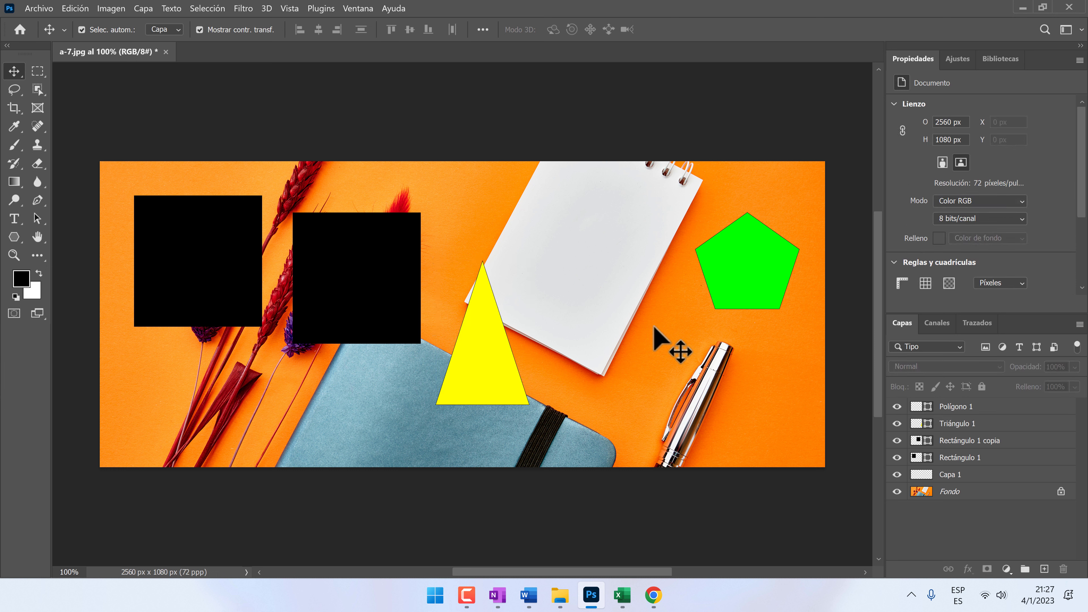
Select the second black rectangle on the canvas and display its contextual commands
{"action": "right_click", "coordinate": [654, 328]}
{"action": "left_click", "coordinate": [574, 266]}
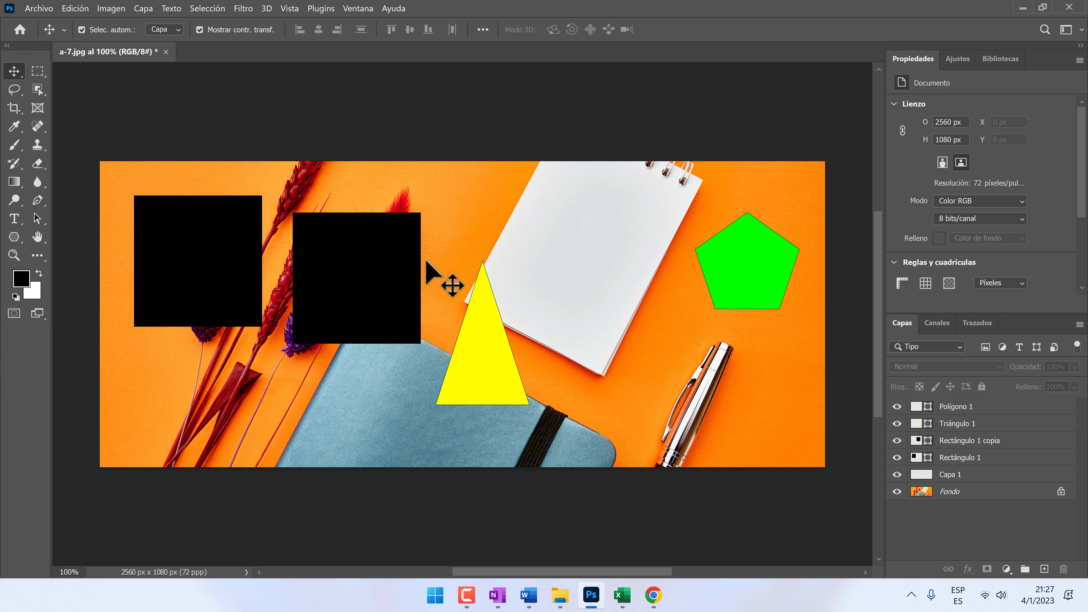
{"action": "left_click", "coordinate": [377, 266]}
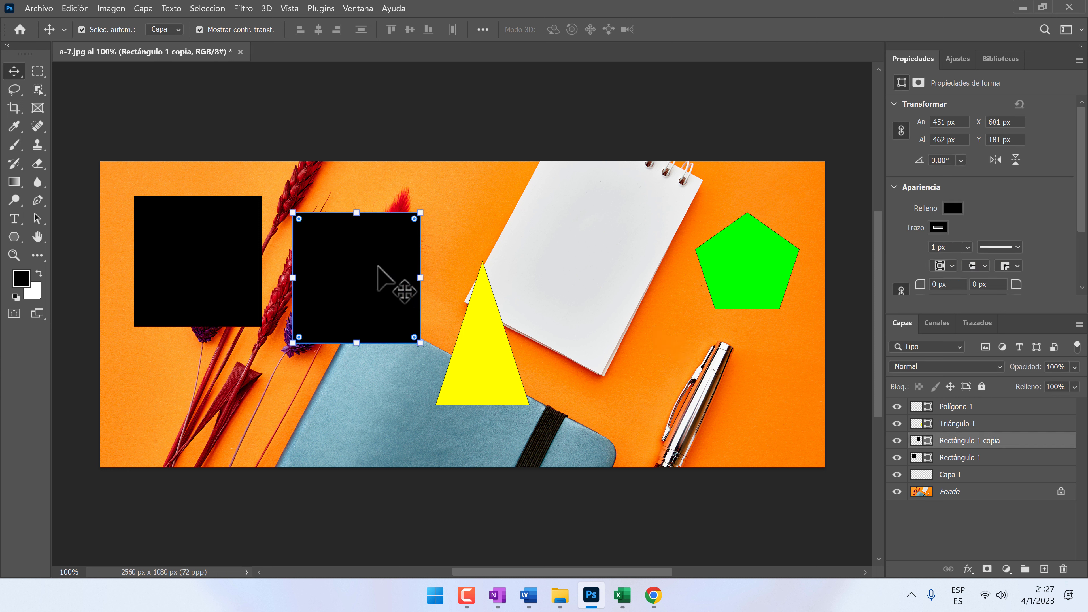
{"action": "right_click", "coordinate": [375, 240]}
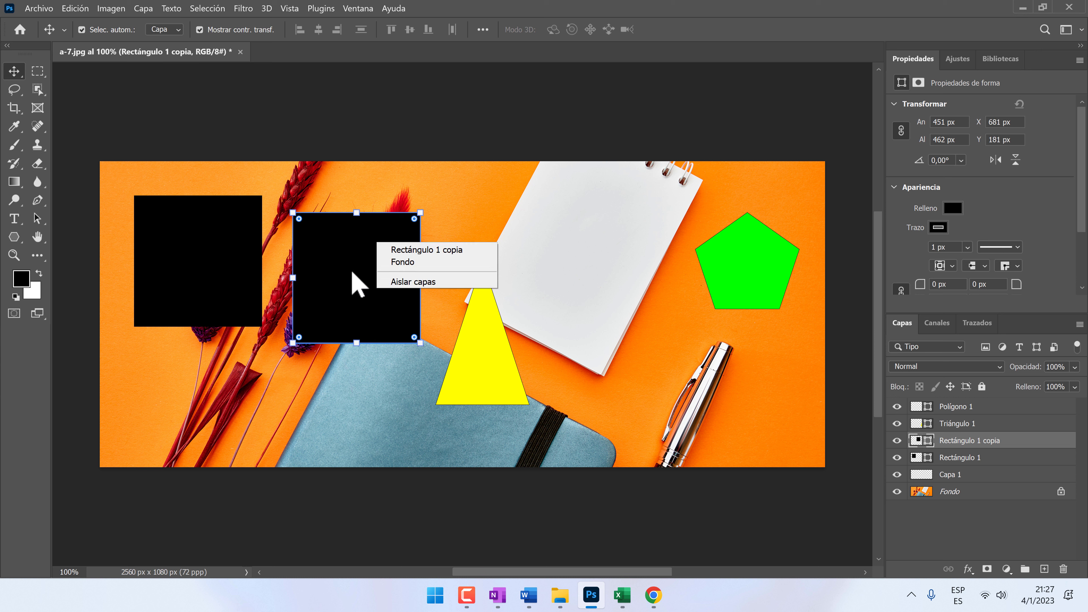
Select the Polígono 1 layer, display its contextual layer commands, and dismiss them without choosing any
{"action": "left_click", "coordinate": [951, 429]}
{"action": "left_click", "coordinate": [952, 412]}
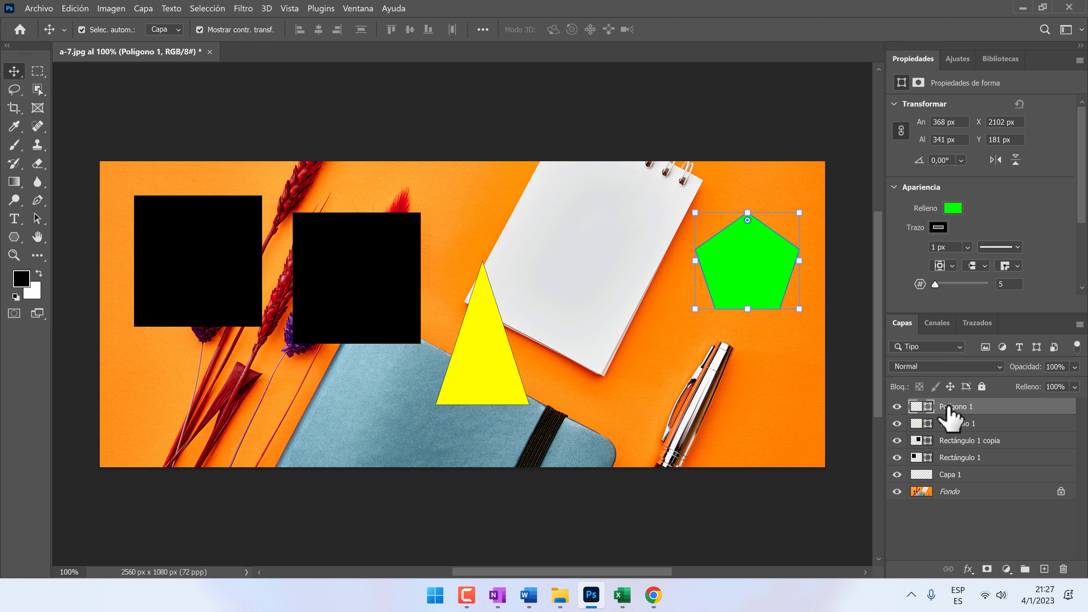
{"action": "right_click", "coordinate": [952, 409]}
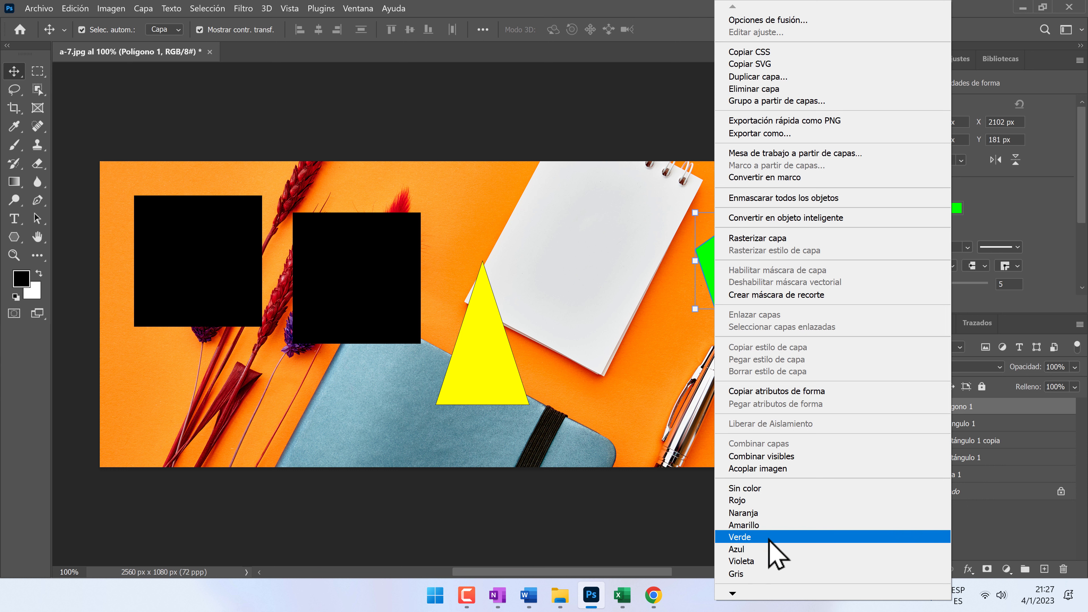
{"action": "left_click", "coordinate": [778, 523]}
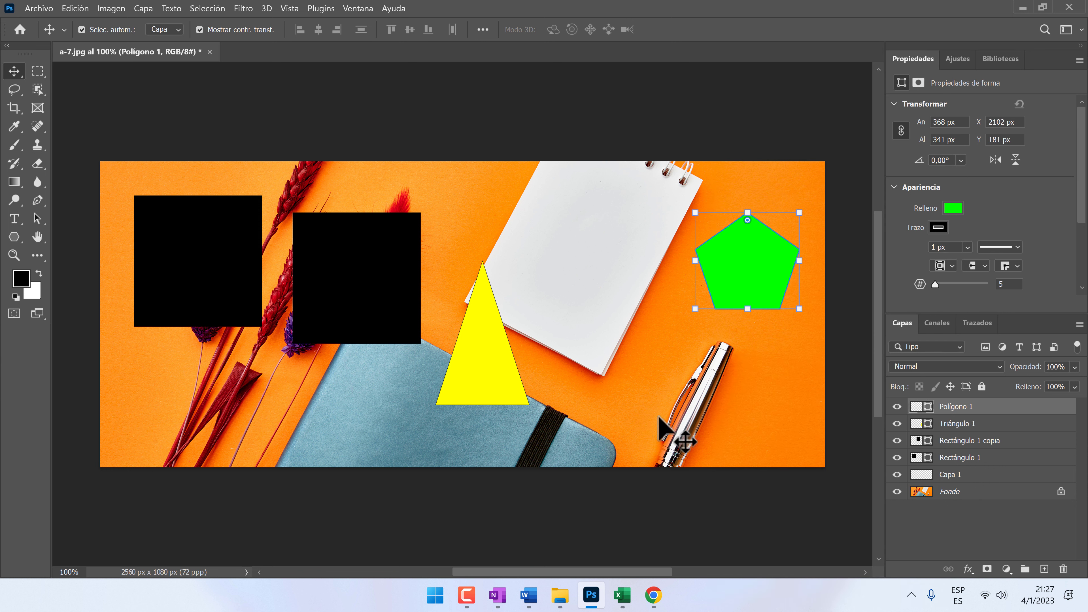
{"action": "left_click", "coordinate": [707, 510]}
{"action": "left_click", "coordinate": [750, 268]}
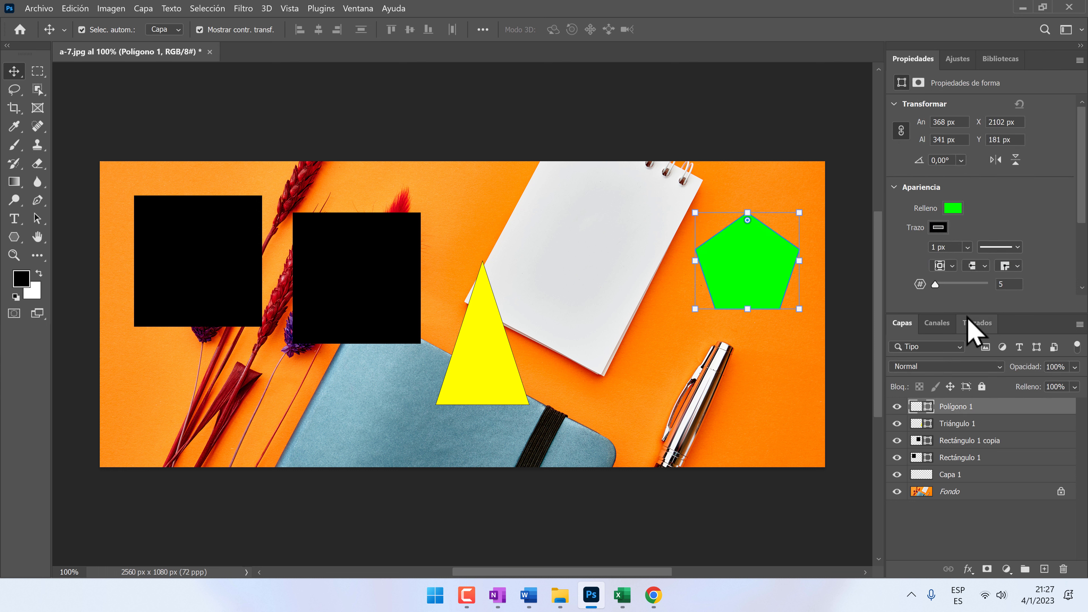
Dock the properties in a separate column beside the canvas and move the green pentagon to about X 1967 px, Y 540 px
{"action": "left_click_drag", "start_coordinate": [895, 66], "coordinate": [874, 97]}
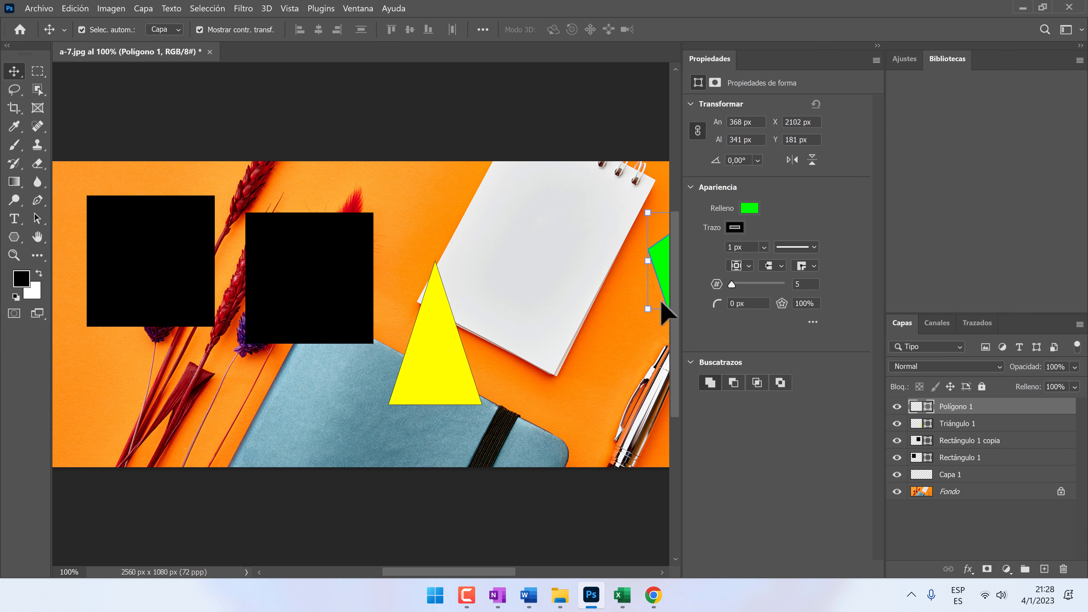
{"action": "left_click_drag", "start_coordinate": [426, 572], "coordinate": [459, 572]}
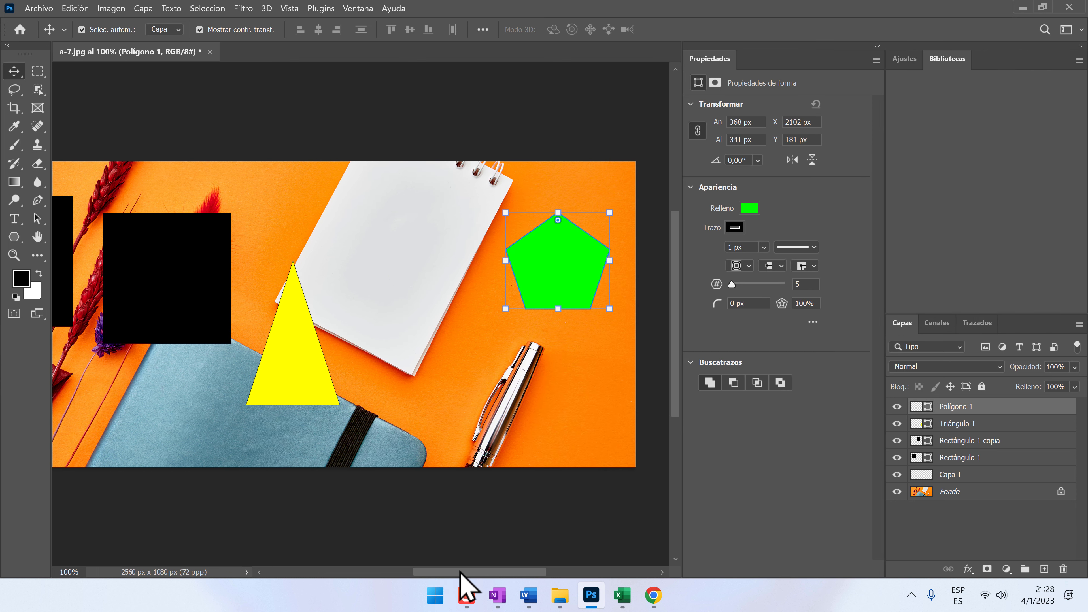
{"action": "left_click_drag", "start_coordinate": [573, 262], "coordinate": [528, 402]}
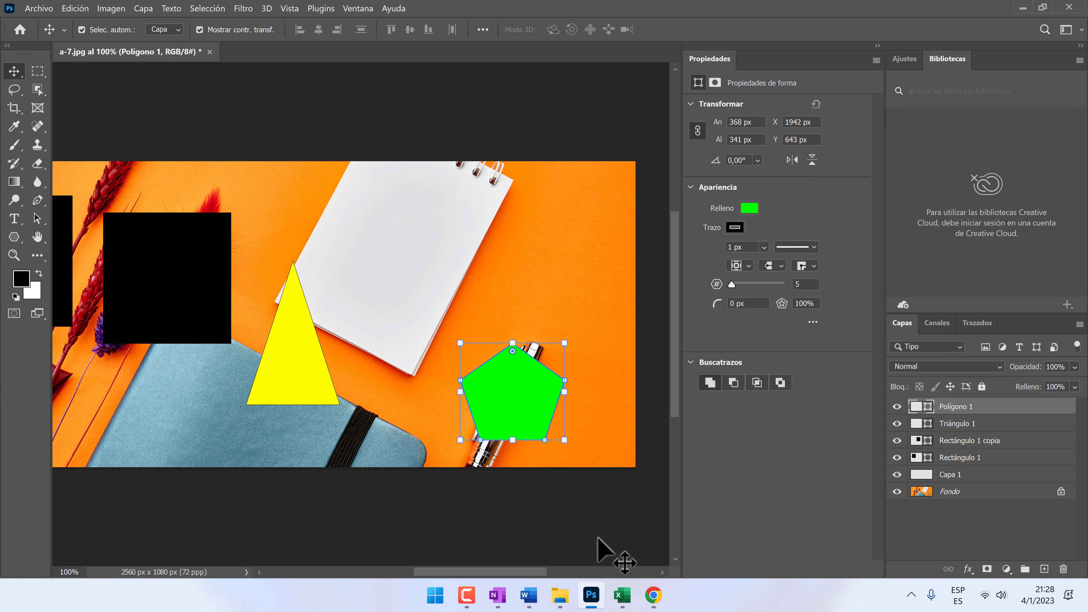
{"action": "left_click_drag", "start_coordinate": [533, 425], "coordinate": [545, 397]}
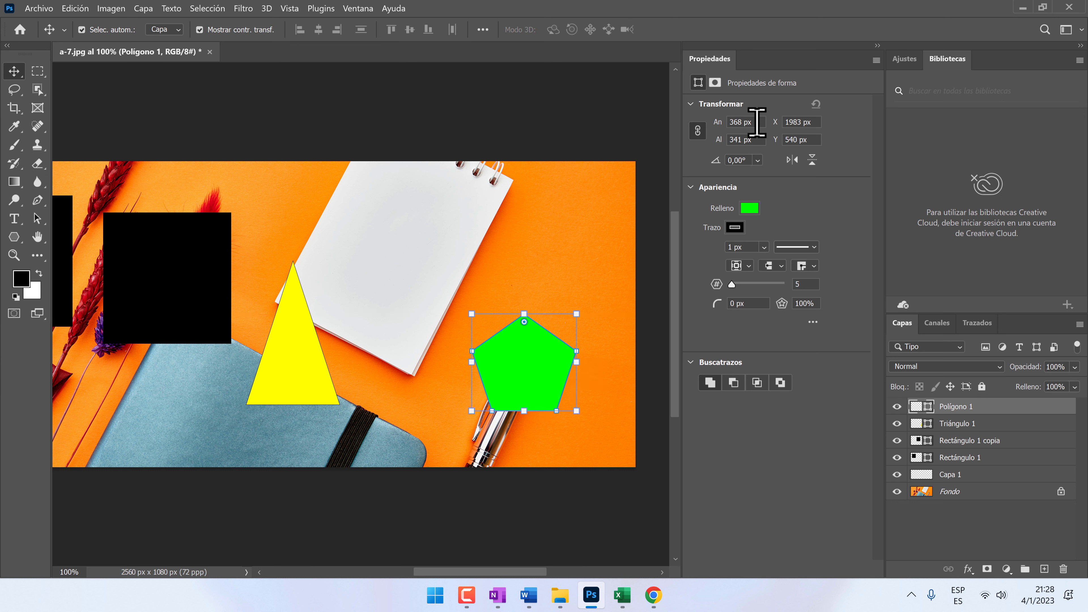
{"action": "left_click_drag", "start_coordinate": [512, 378], "coordinate": [537, 373]}
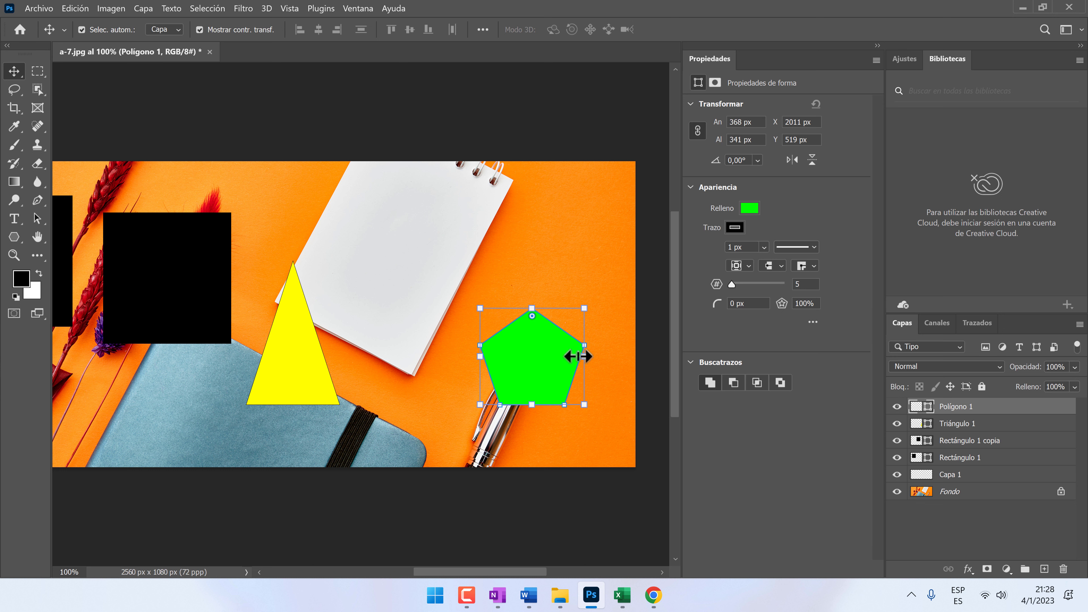
{"action": "mouse_move", "coordinate": [555, 350]}
{"action": "left_mouse_down"}
{"action": "mouse_move", "coordinate": [535, 344]}
{"action": "mouse_move", "coordinate": [542, 356]}
{"action": "left_mouse_up"}
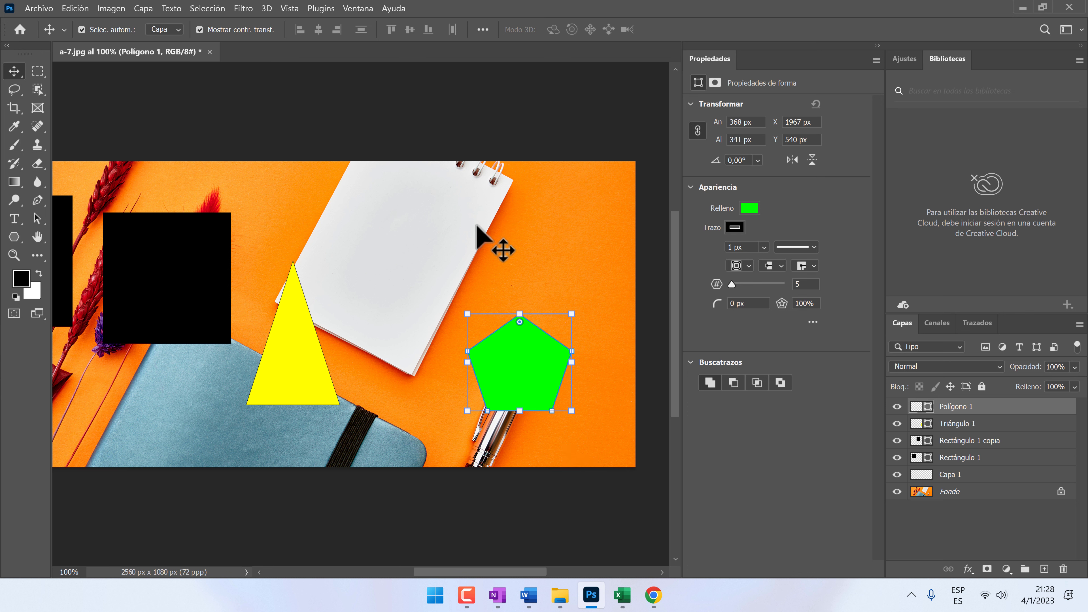
Add horizontal "Lorem Ipsum" text in Myriad Pro Bold at 422 pt and place it across the upper part of the image
{"action": "left_click", "coordinate": [15, 219]}
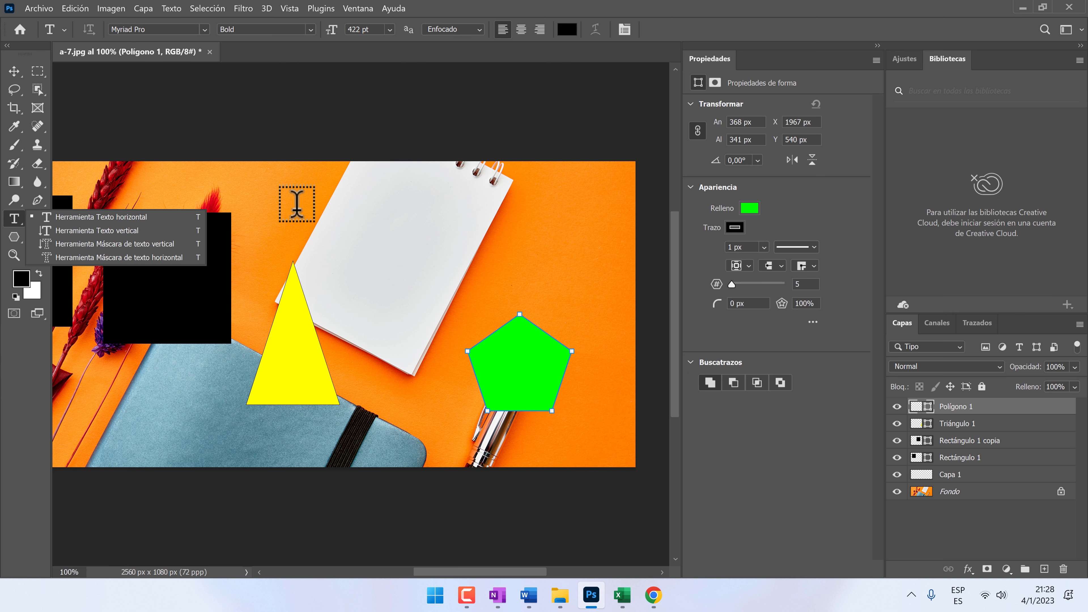
{"action": "left_click", "coordinate": [295, 207]}
{"action": "left_click", "coordinate": [14, 71]}
{"action": "left_click_drag", "start_coordinate": [367, 178], "coordinate": [321, 218]}
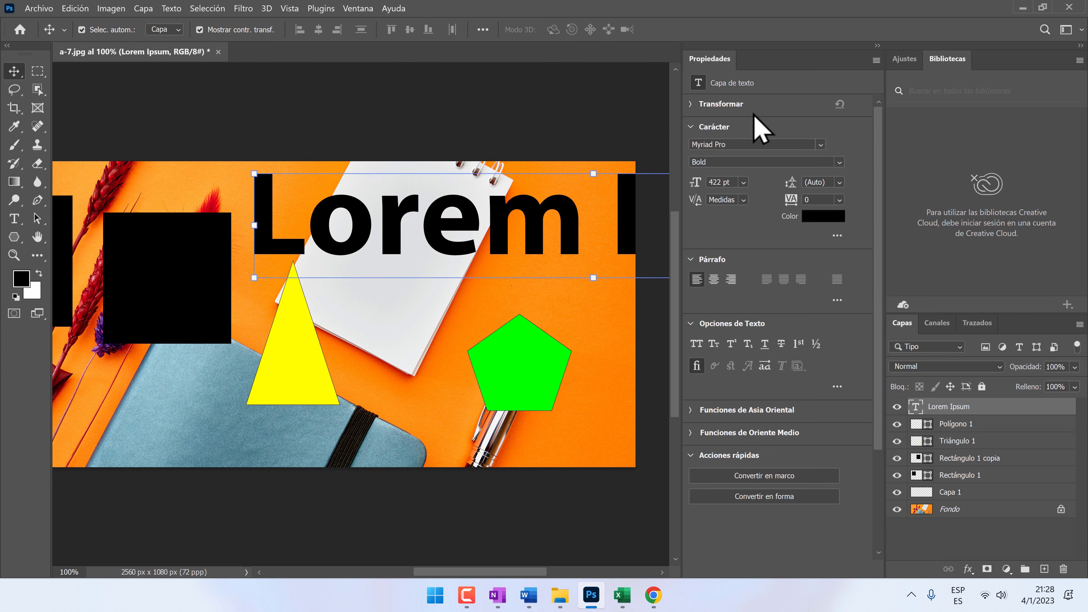
Examine the text layer's properties, then select the green pentagon to compare its shape properties
{"action": "left_click", "coordinate": [691, 107]}
{"action": "left_click", "coordinate": [691, 107]}
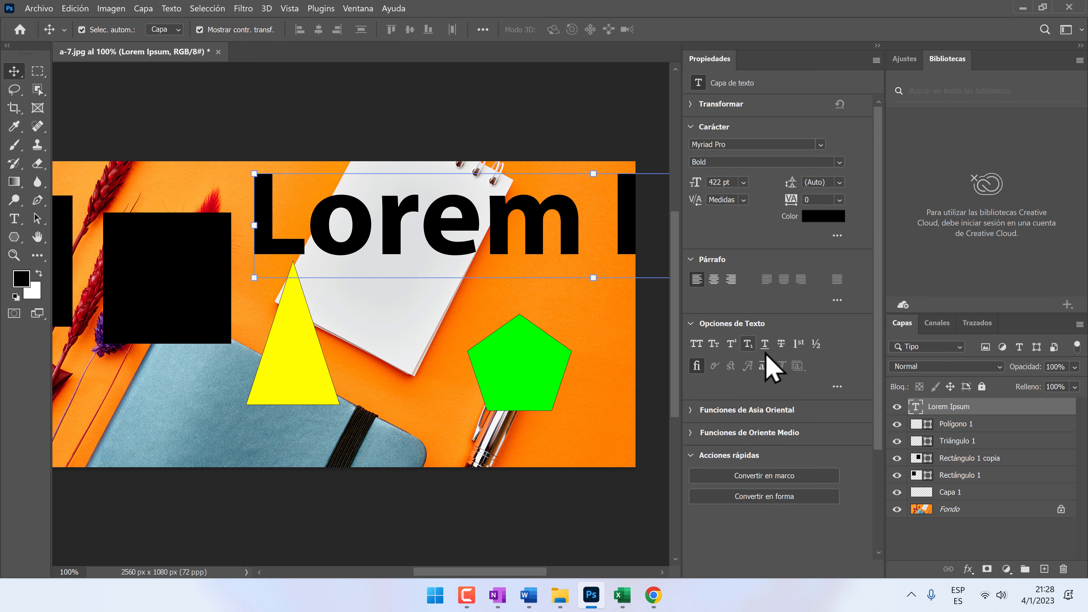
{"action": "left_click", "coordinate": [516, 369]}
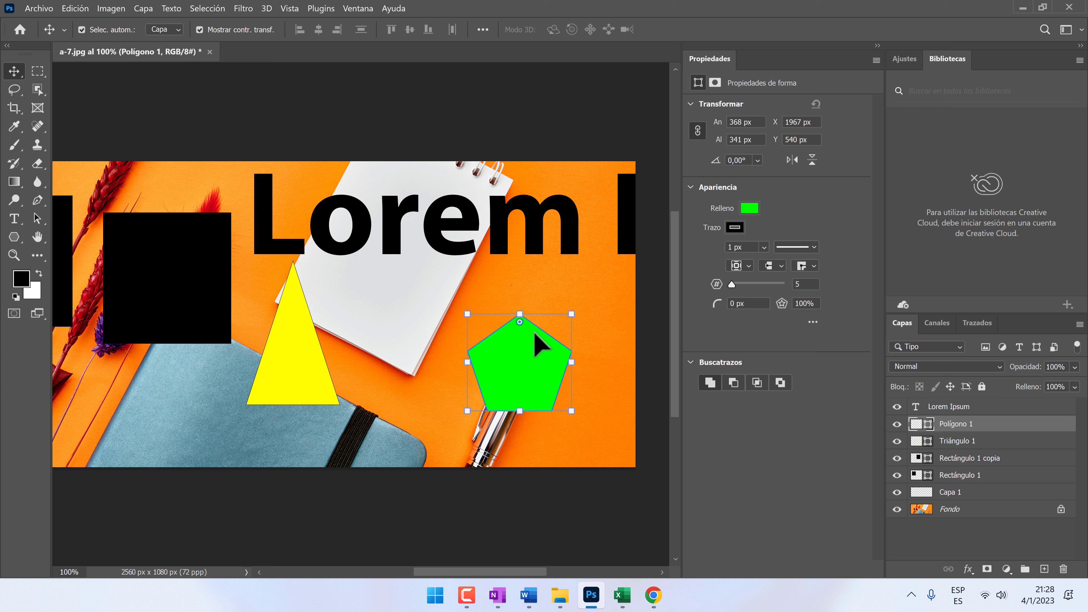
Switch to Word and display the formatting options and contextual commands for the orange notebook picture
{"action": "left_click", "coordinate": [529, 596]}
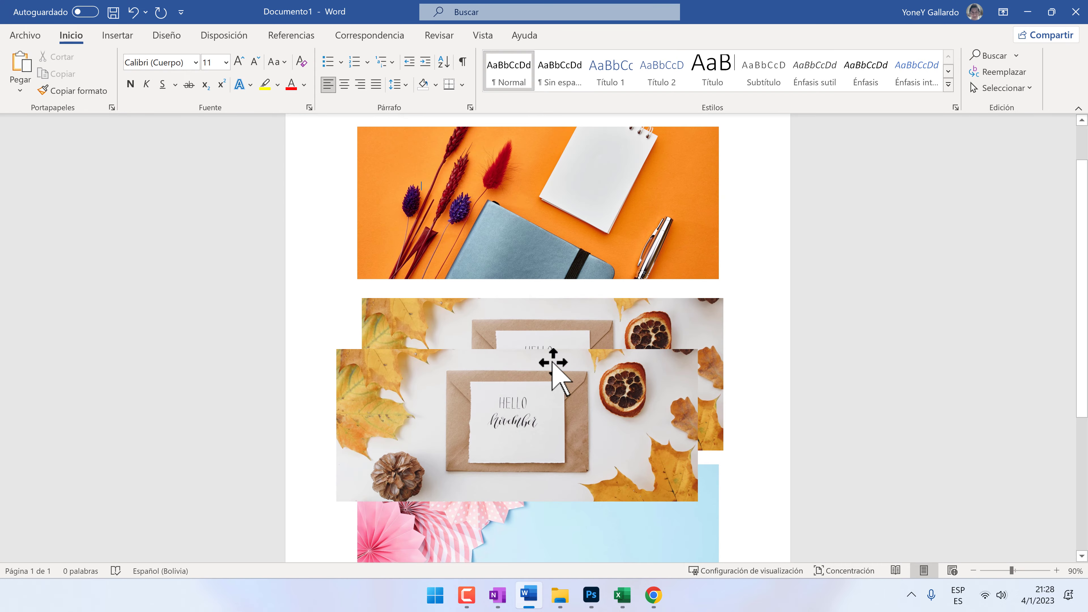
{"action": "left_click", "coordinate": [566, 208]}
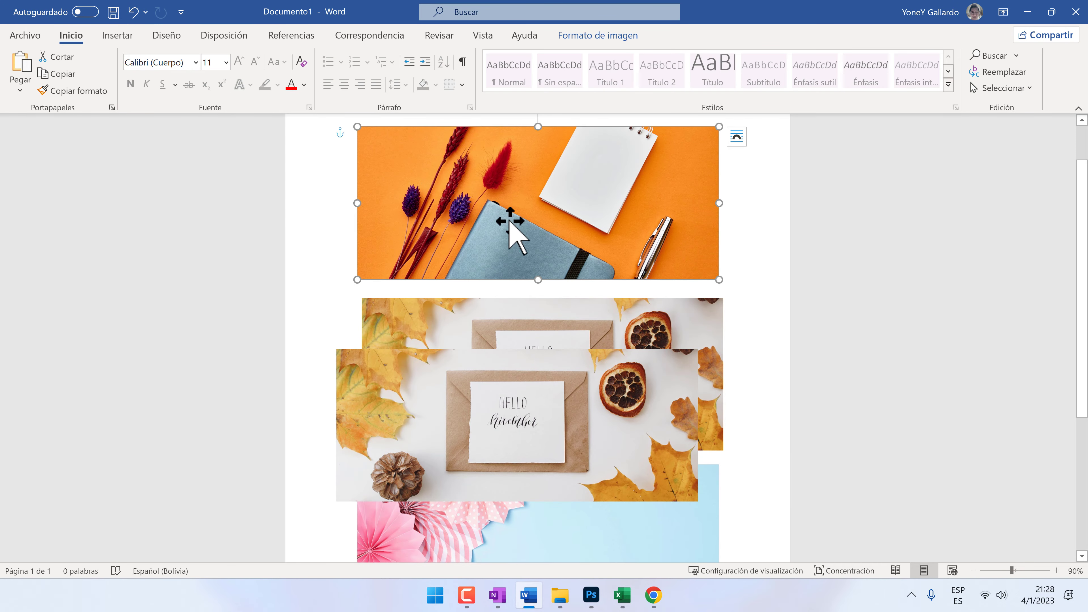
{"action": "left_click", "coordinate": [603, 38]}
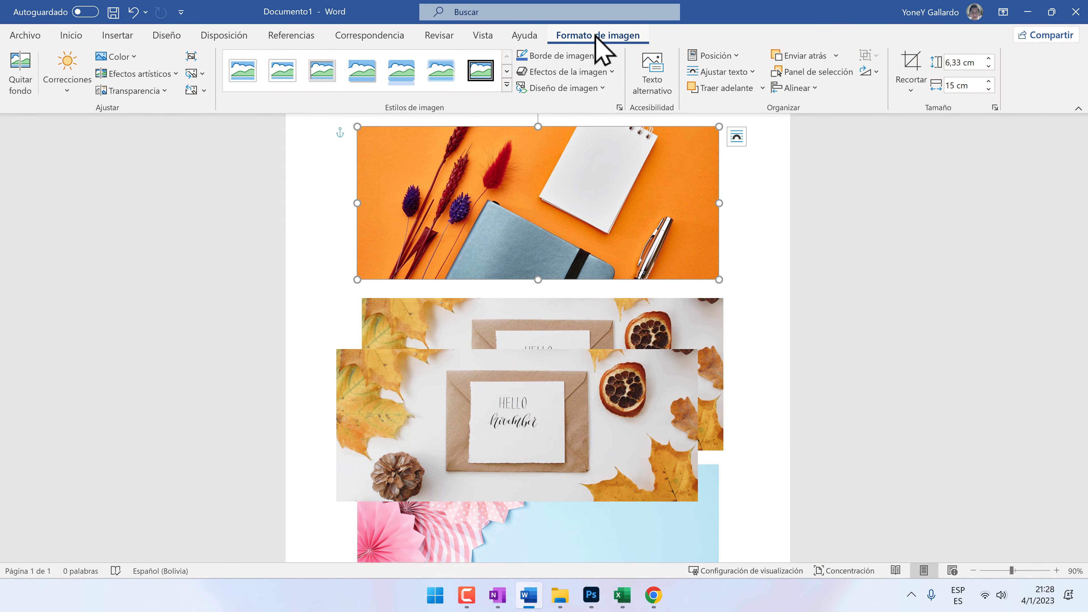
{"action": "right_click", "coordinate": [555, 178]}
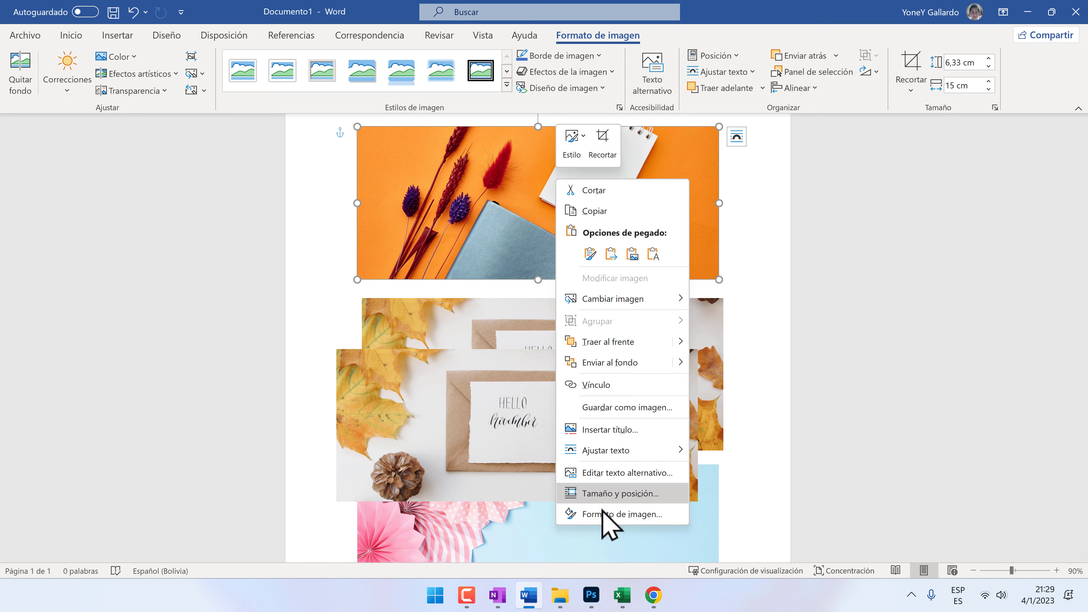
{"action": "left_click", "coordinate": [482, 186]}
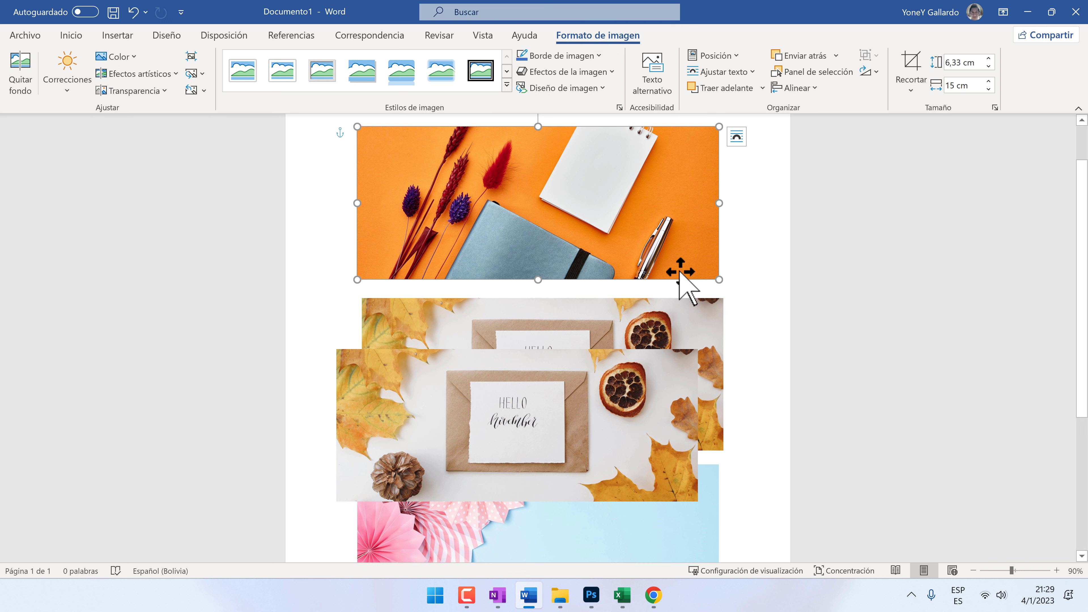
Deselect the orange picture and delete the small broken image placeholder at the start of the page
{"action": "scroll", "coordinate": [750, 407], "scroll_direction": "down", "scroll_amount": 5}
{"action": "left_click", "coordinate": [703, 477]}
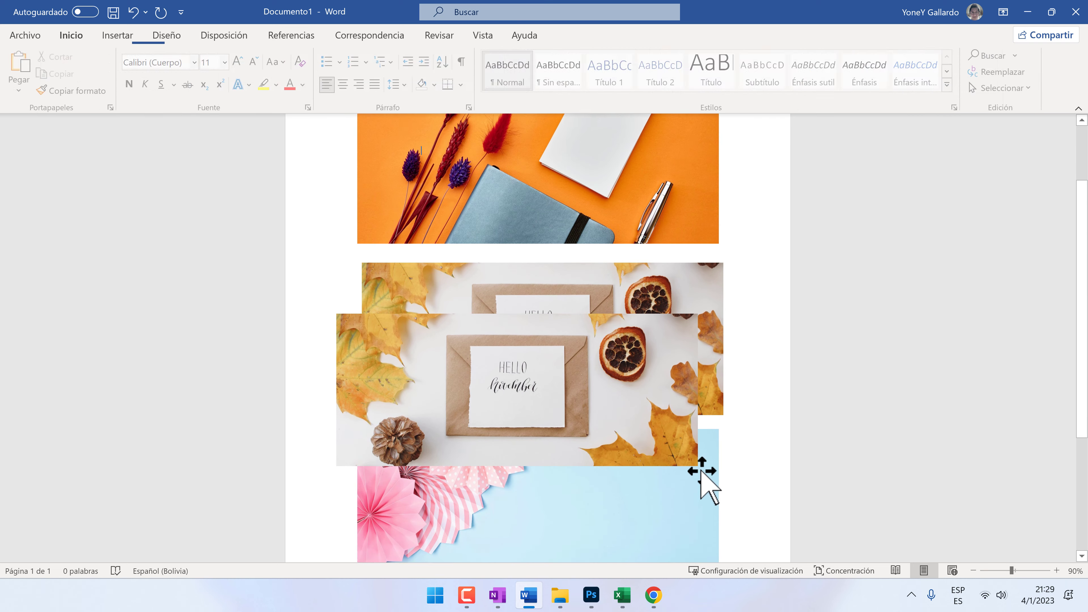
{"action": "scroll", "coordinate": [726, 450], "scroll_direction": "down", "scroll_amount": 5}
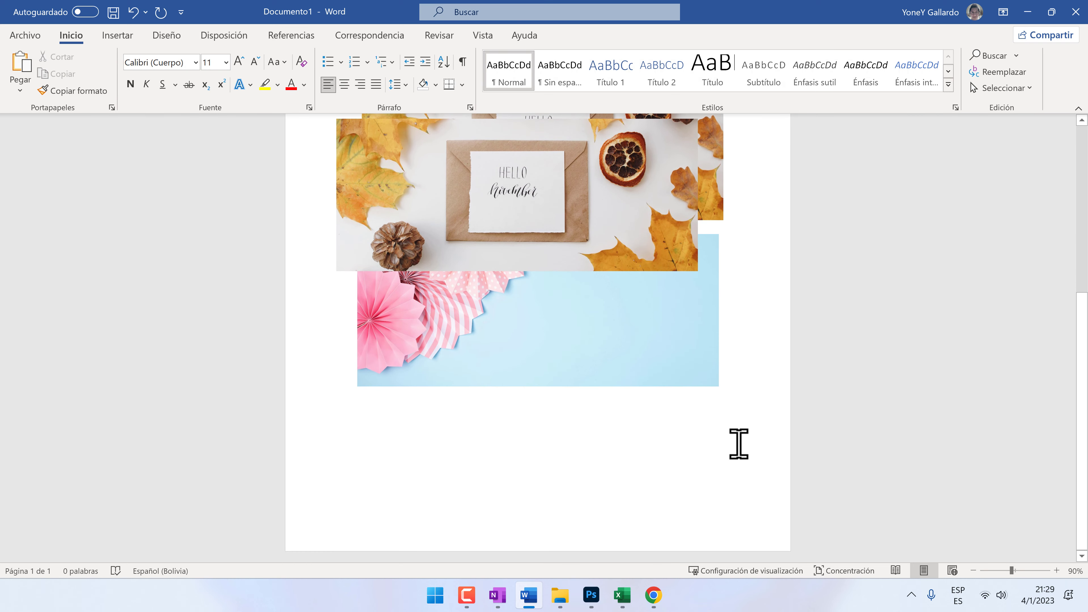
{"action": "scroll", "coordinate": [728, 446], "scroll_direction": "up", "scroll_amount": 6}
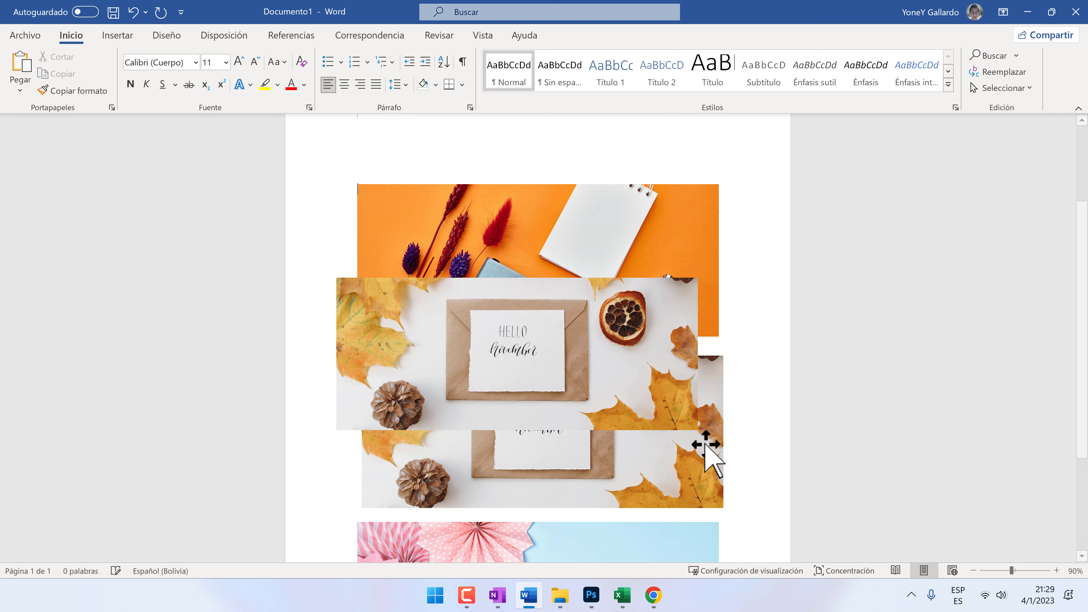
{"action": "left_click", "coordinate": [393, 207]}
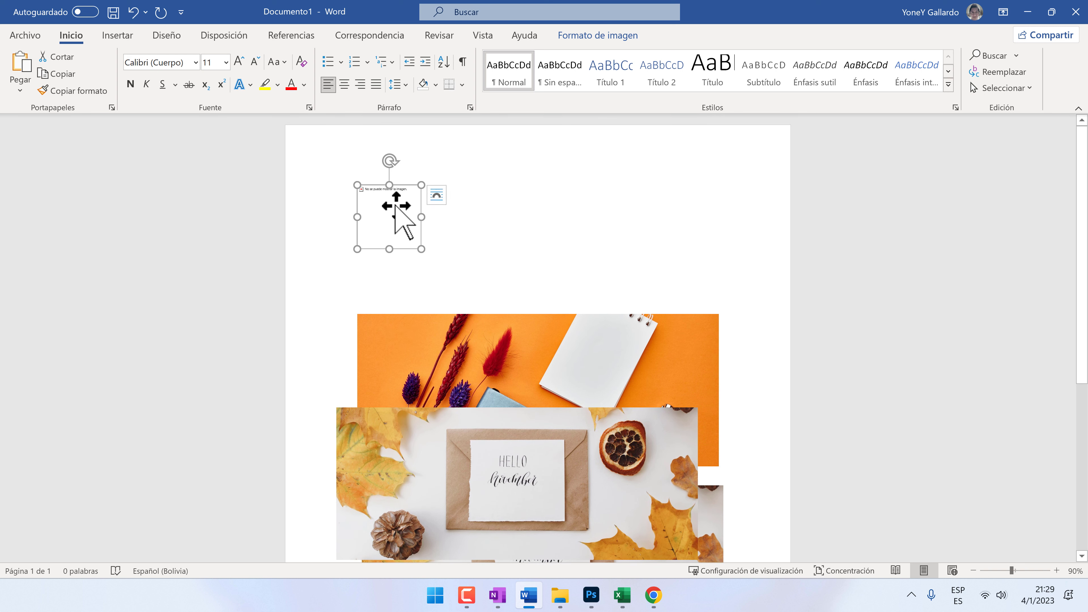
{"action": "key", "text": "Delete"}
Add blank lines at the start of the page to push the pictures down
{"action": "key", "text": "Return"}
{"action": "key", "text": "Return"}
{"action": "key", "text": "Return"}
{"action": "key", "text": "Return"}
{"action": "key", "text": "Return"}
{"action": "key", "text": "Return"}
{"action": "key", "text": "Return"}
{"action": "key", "text": "Return"}
{"action": "key", "text": "Return"}
{"action": "key", "text": "Return"}
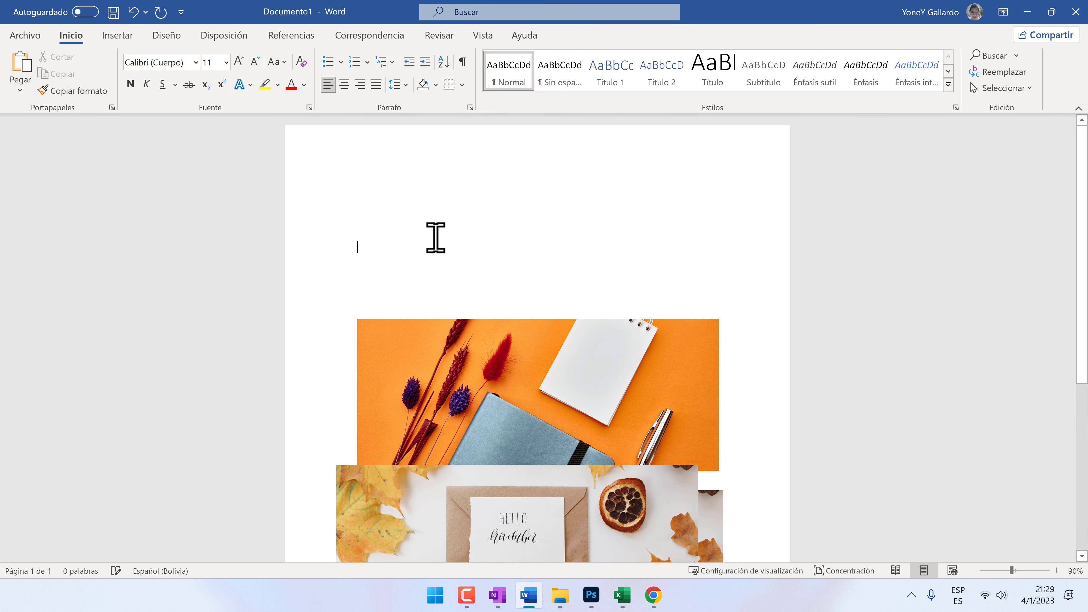
Insert an Organigrama SmartArt graphic from the Jerarquía category near the start of the page and close its text pane
{"action": "left_click", "coordinate": [420, 171]}
{"action": "left_click", "coordinate": [111, 34]}
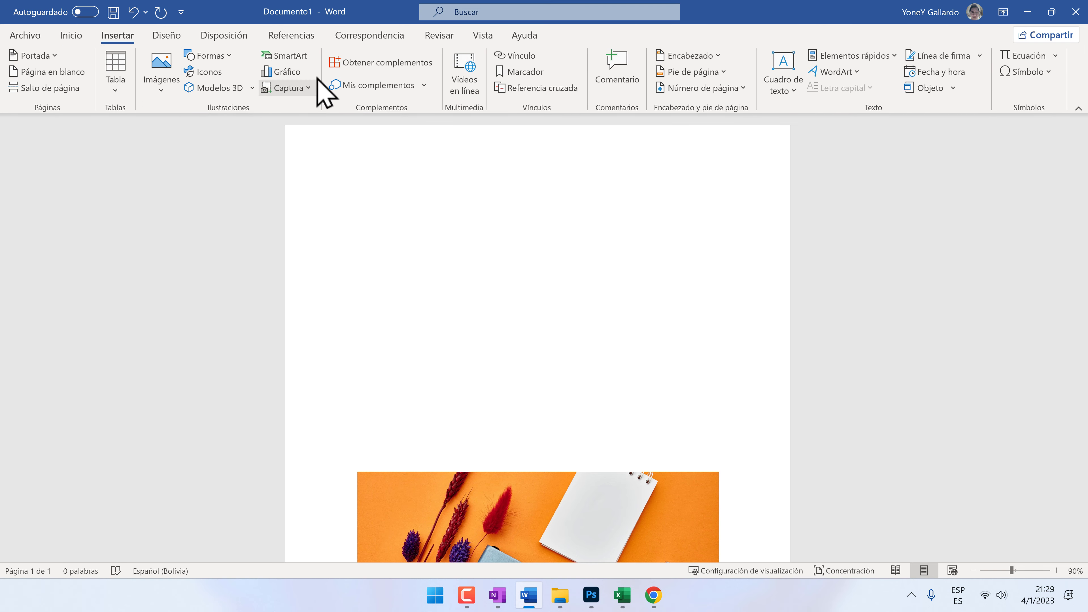
{"action": "left_click", "coordinate": [288, 56]}
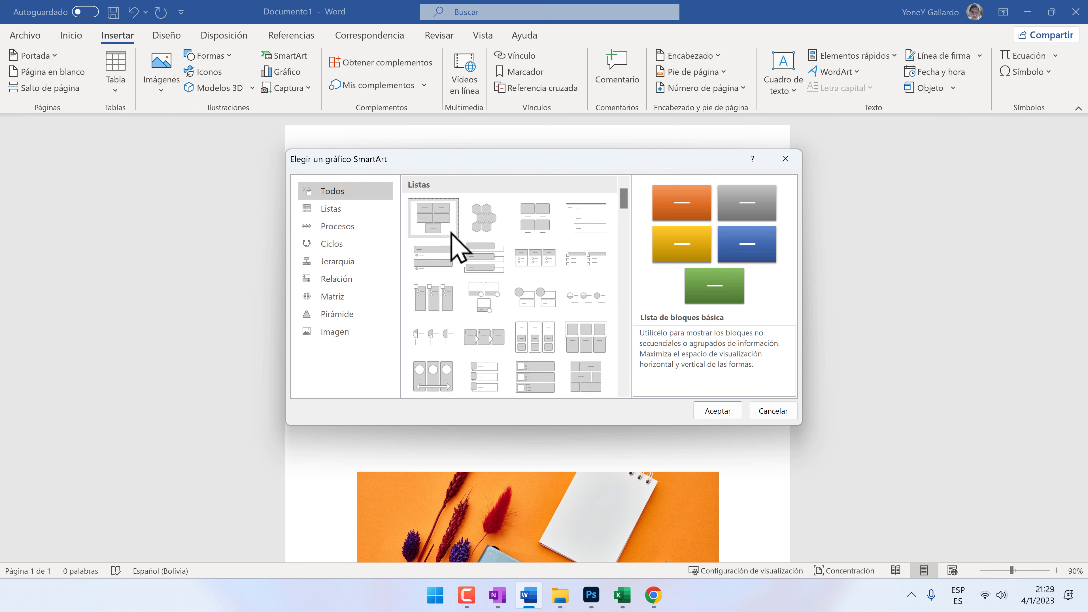
{"action": "left_click", "coordinate": [339, 261]}
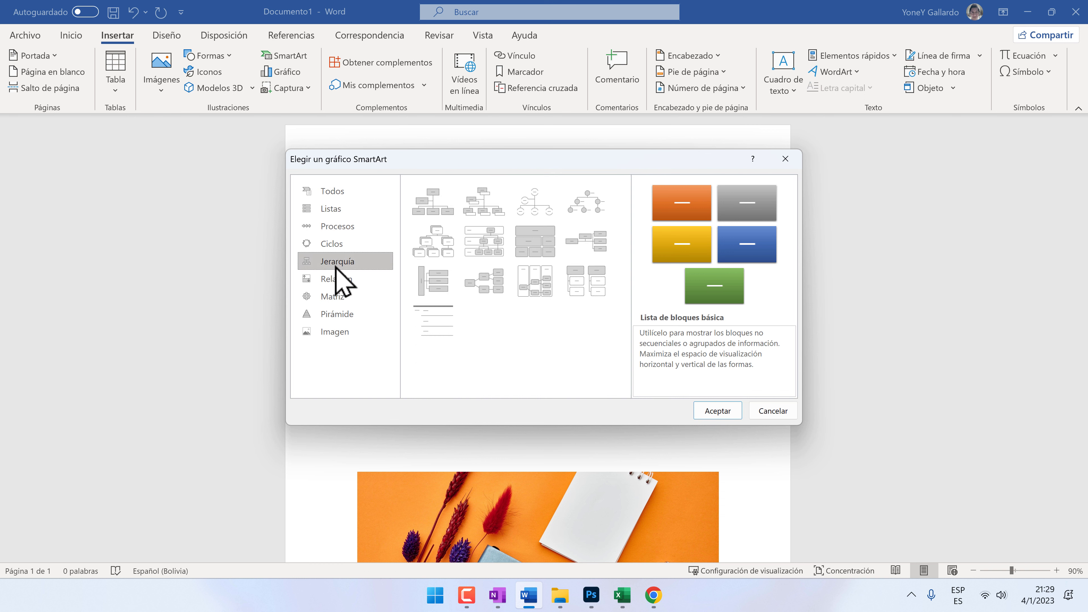
{"action": "left_click", "coordinate": [432, 206]}
{"action": "left_click", "coordinate": [719, 412]}
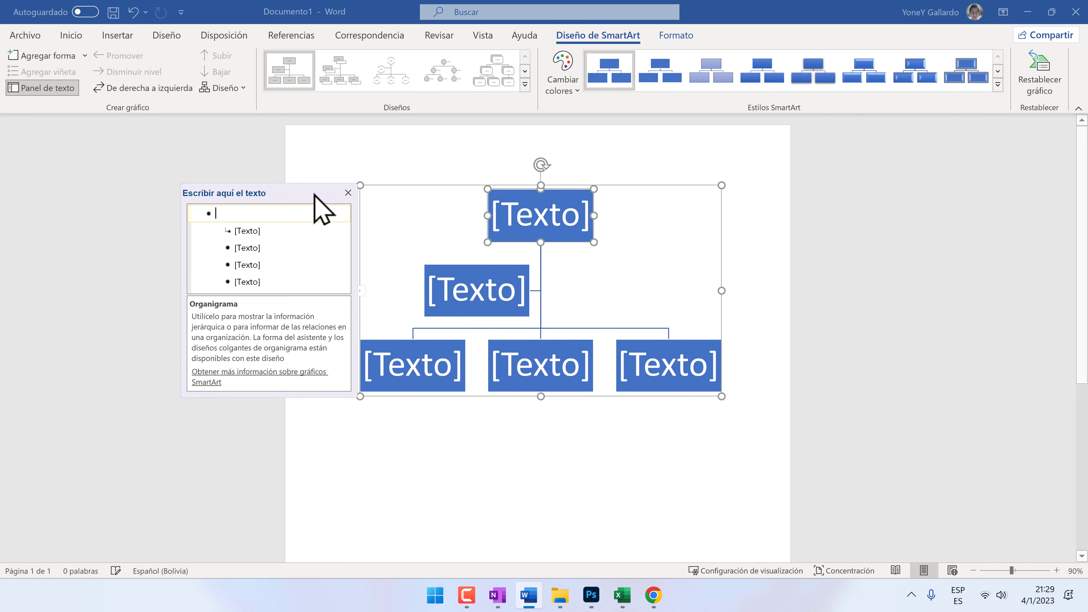
{"action": "left_click", "coordinate": [347, 192]}
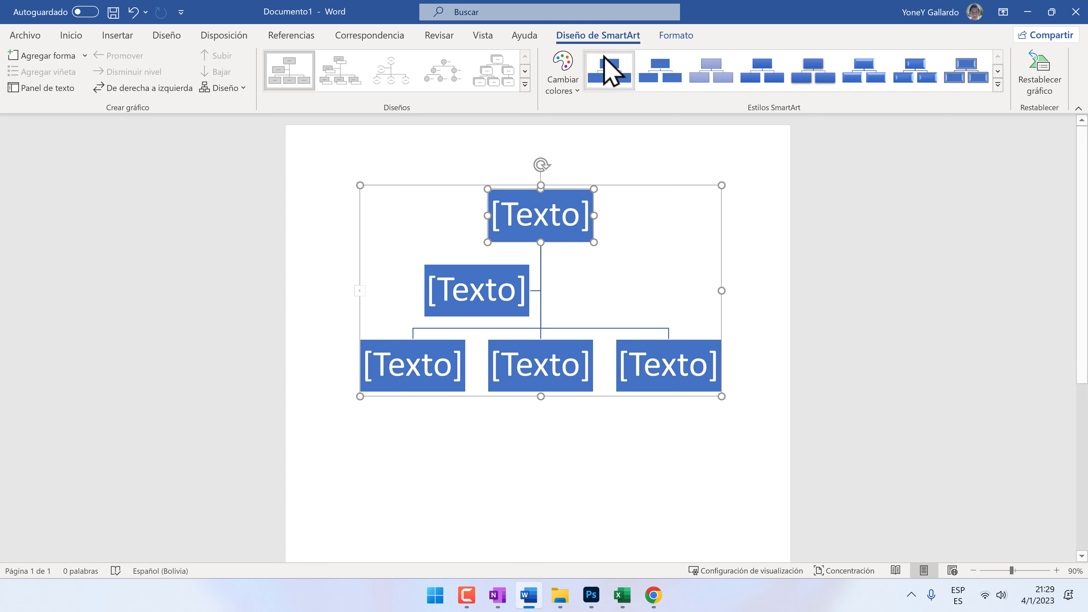
Examine the SmartArt formatting and design options, and recolor the organization chart with a blue main box and orange subordinate boxes
{"action": "left_click", "coordinate": [673, 38]}
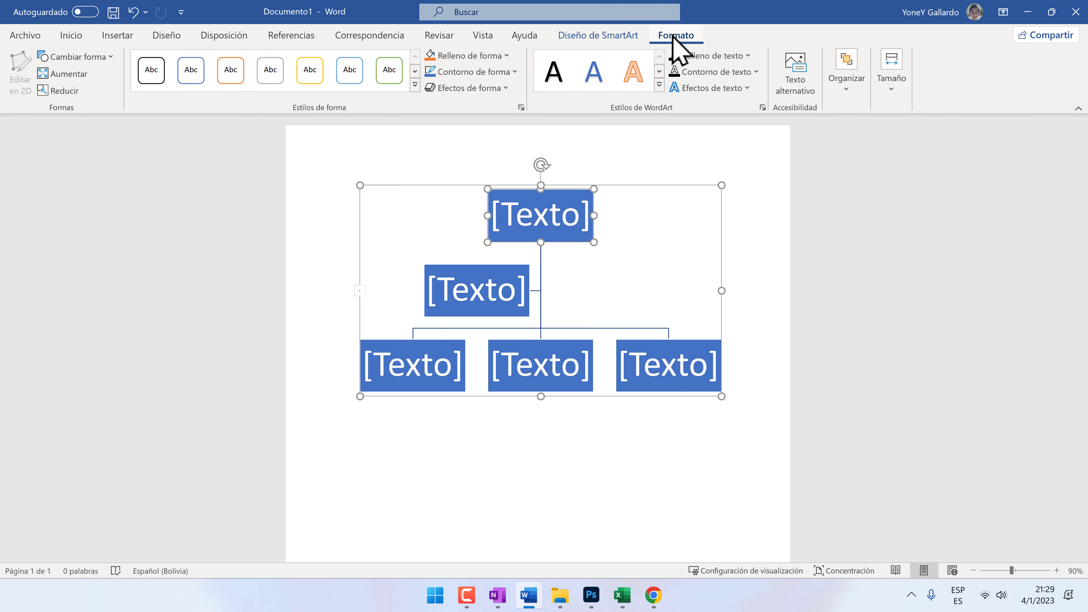
{"action": "left_click", "coordinate": [632, 38]}
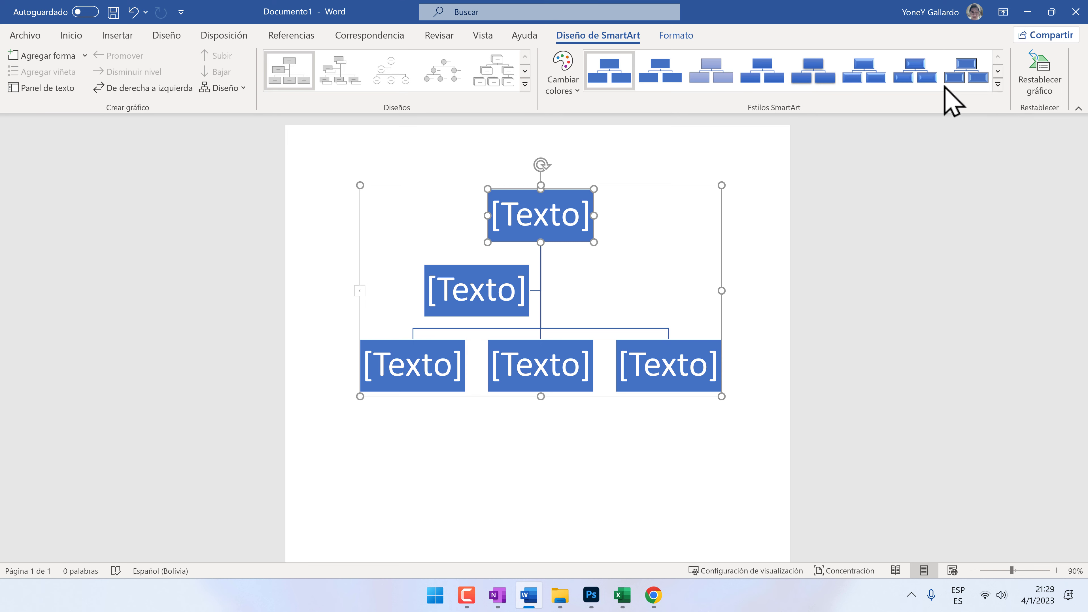
{"action": "left_click", "coordinate": [569, 88]}
{"action": "left_click", "coordinate": [581, 201]}
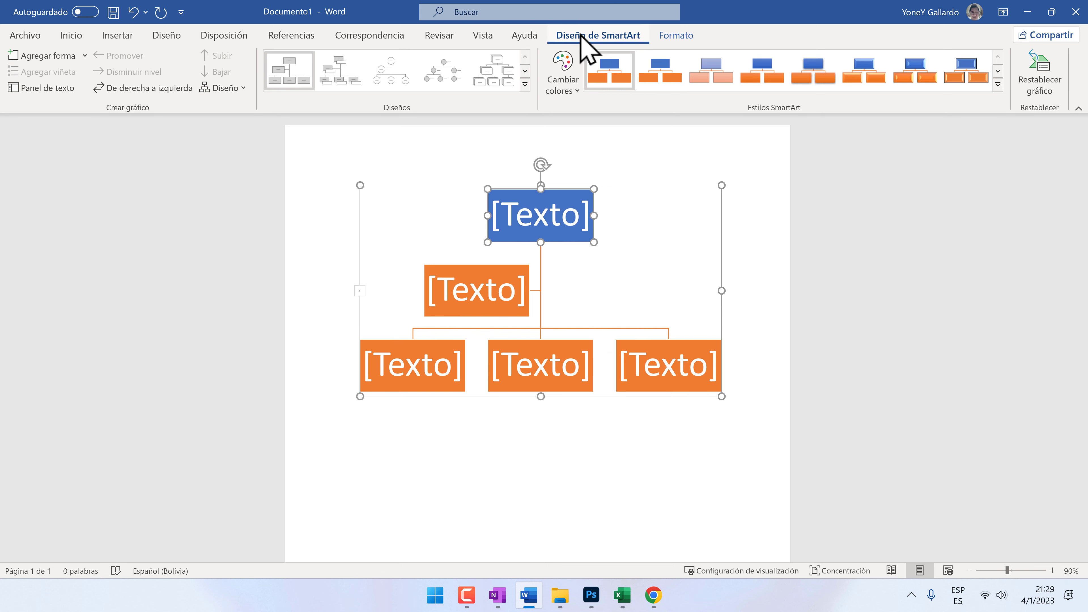
Compare the contextual formatting options of the SmartArt organization chart with those of the orange picture further down the page
{"action": "left_click", "coordinate": [769, 186]}
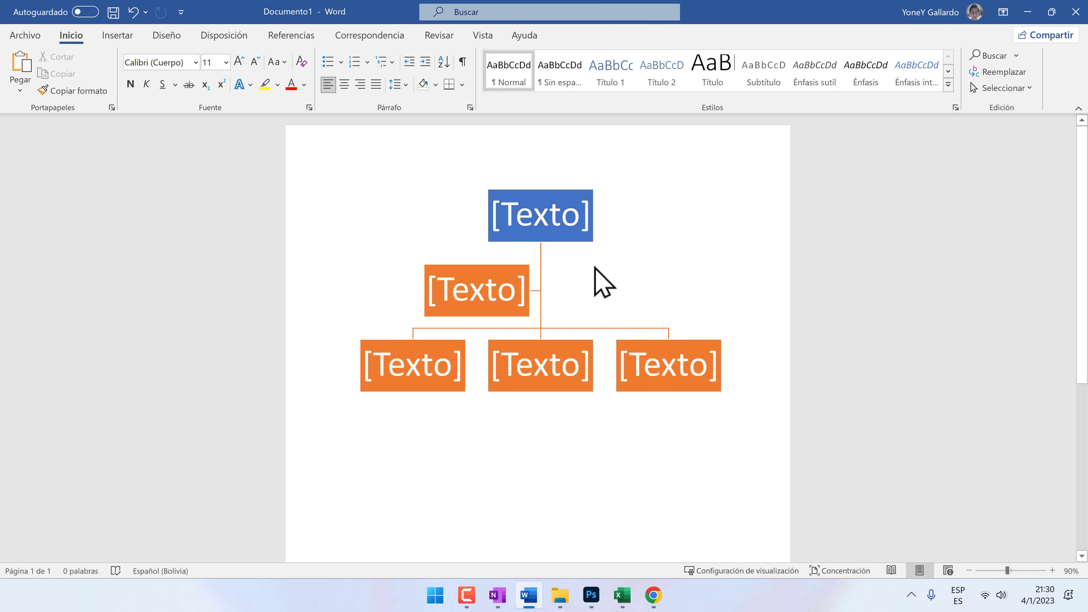
{"action": "left_click", "coordinate": [605, 267]}
{"action": "left_click", "coordinate": [685, 37]}
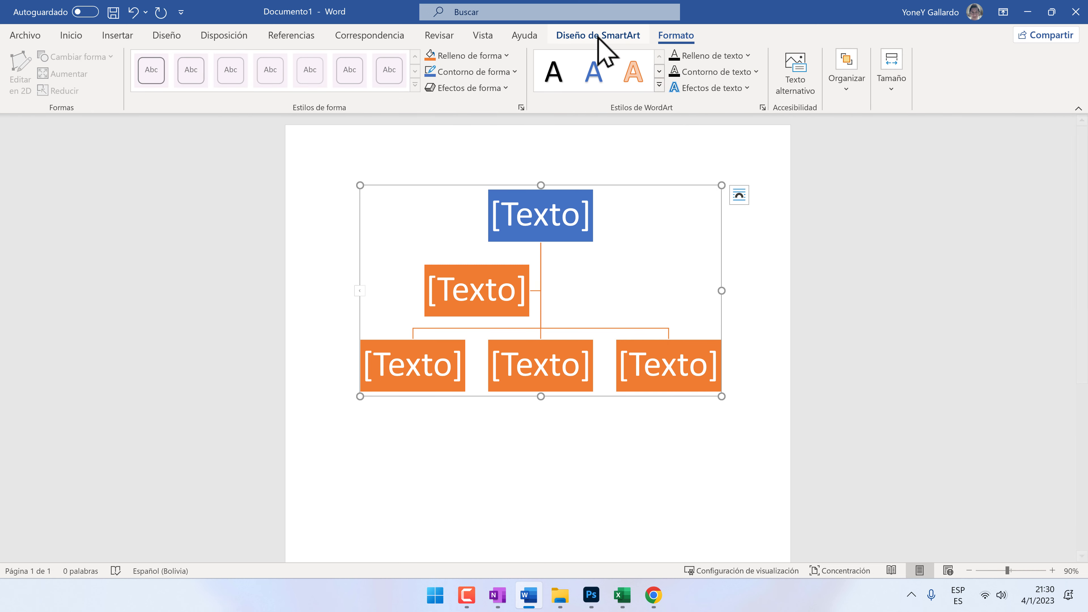
{"action": "scroll", "coordinate": [627, 384], "scroll_direction": "down", "scroll_amount": 5}
{"action": "left_click", "coordinate": [621, 432]}
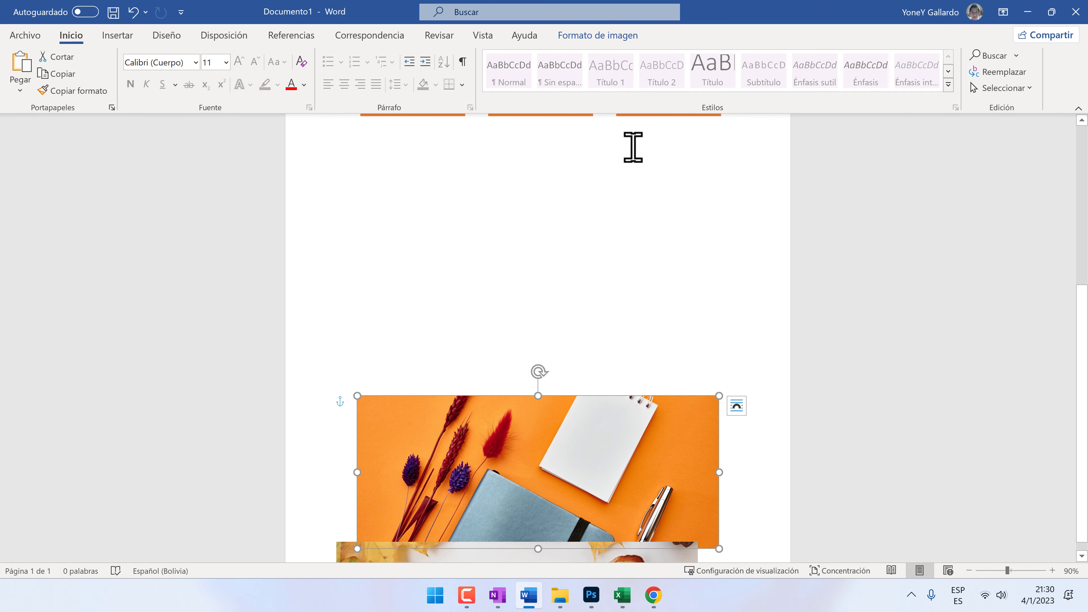
{"action": "left_click", "coordinate": [602, 37]}
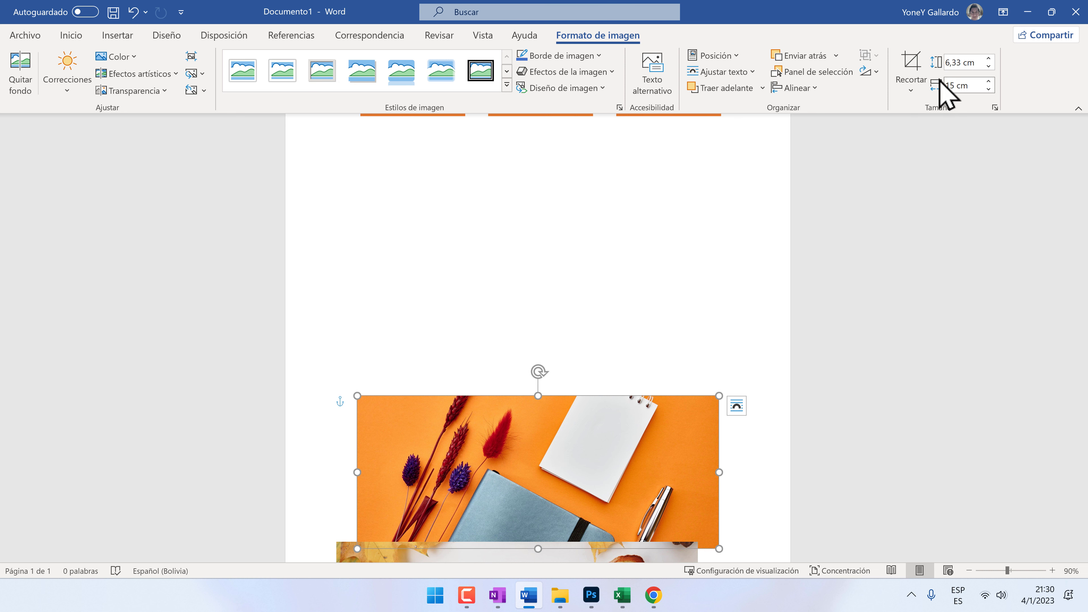
{"action": "scroll", "coordinate": [632, 262], "scroll_direction": "up", "scroll_amount": 5}
{"action": "left_click", "coordinate": [619, 251]}
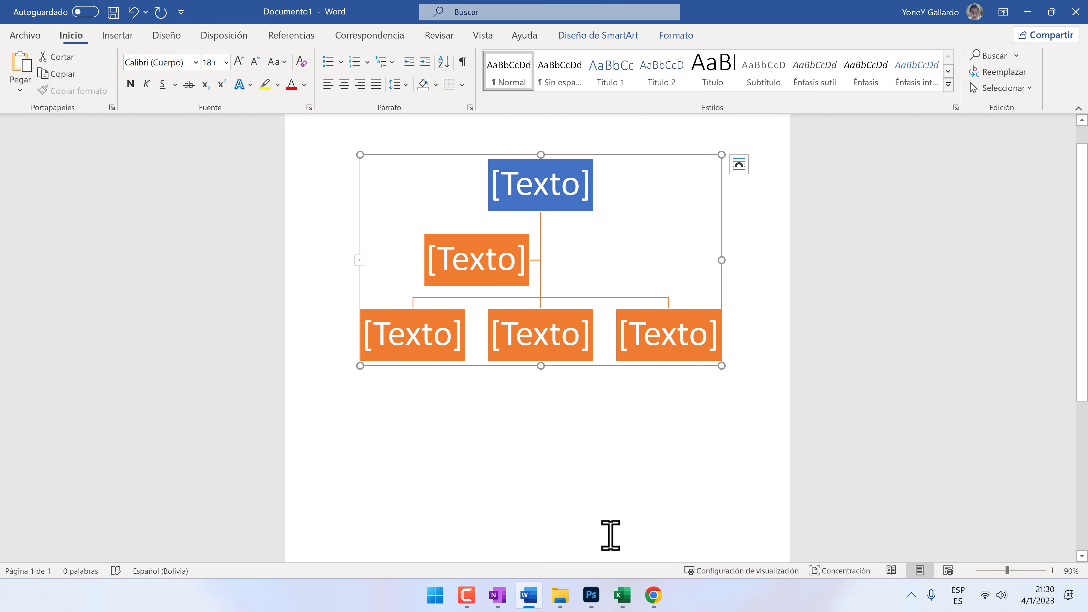
Switch to Photoshop, move the green pentagon toward the yellow triangle to X 1795 px, and select the Lorem Ipsum text
{"action": "left_click", "coordinate": [594, 599]}
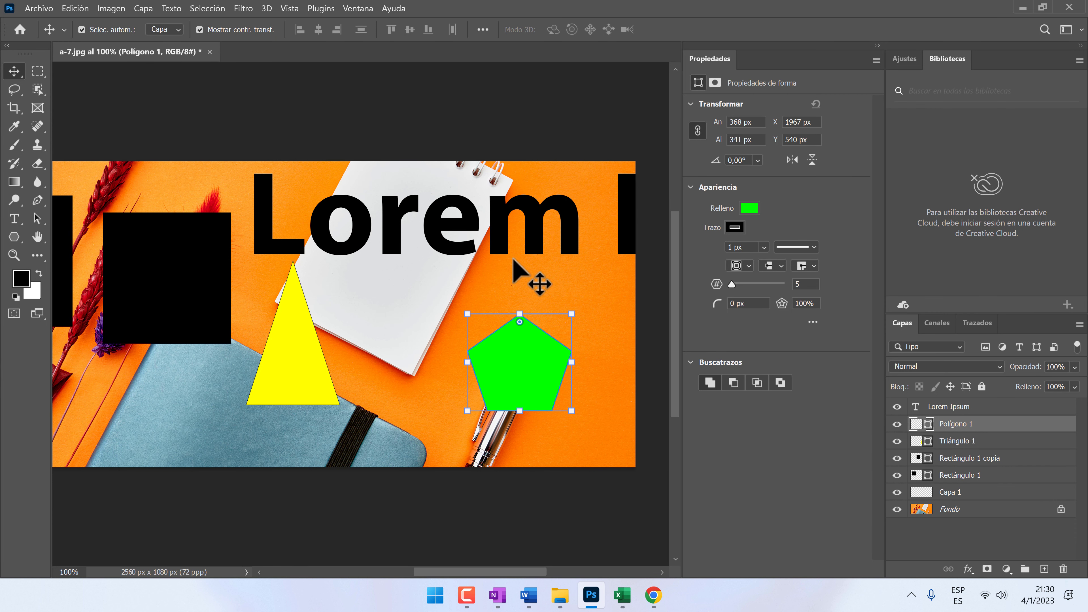
{"action": "left_click_drag", "start_coordinate": [528, 358], "coordinate": [478, 359]}
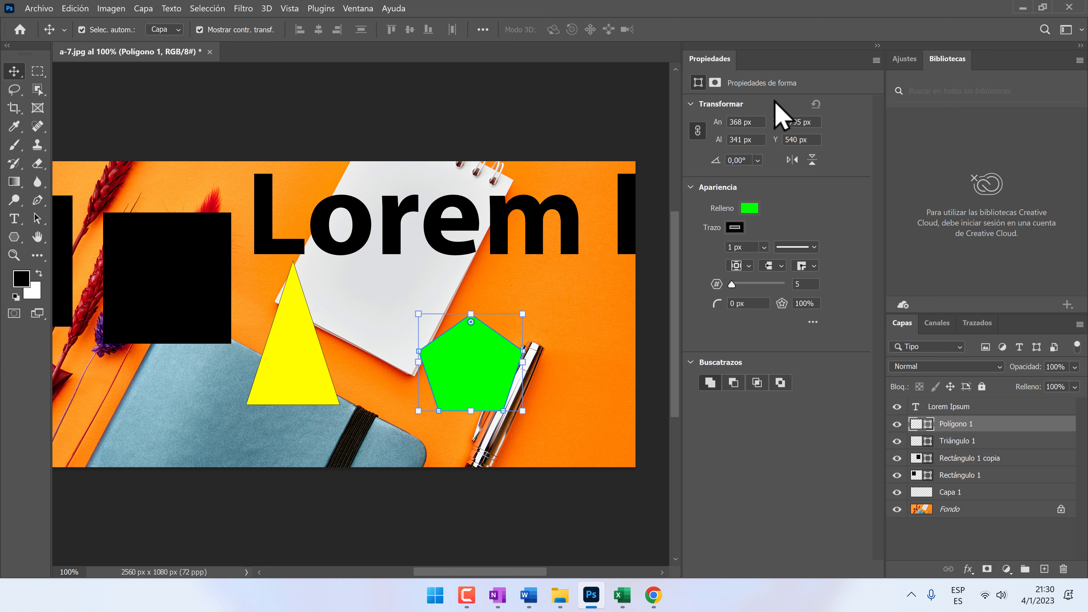
{"action": "right_click", "coordinate": [473, 345]}
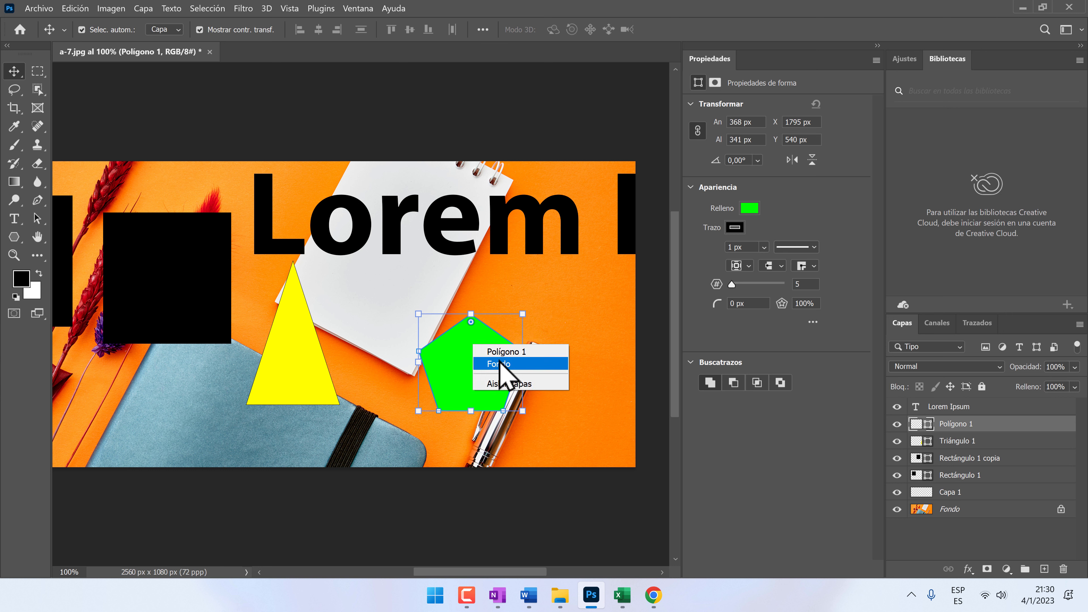
{"action": "left_click", "coordinate": [449, 360]}
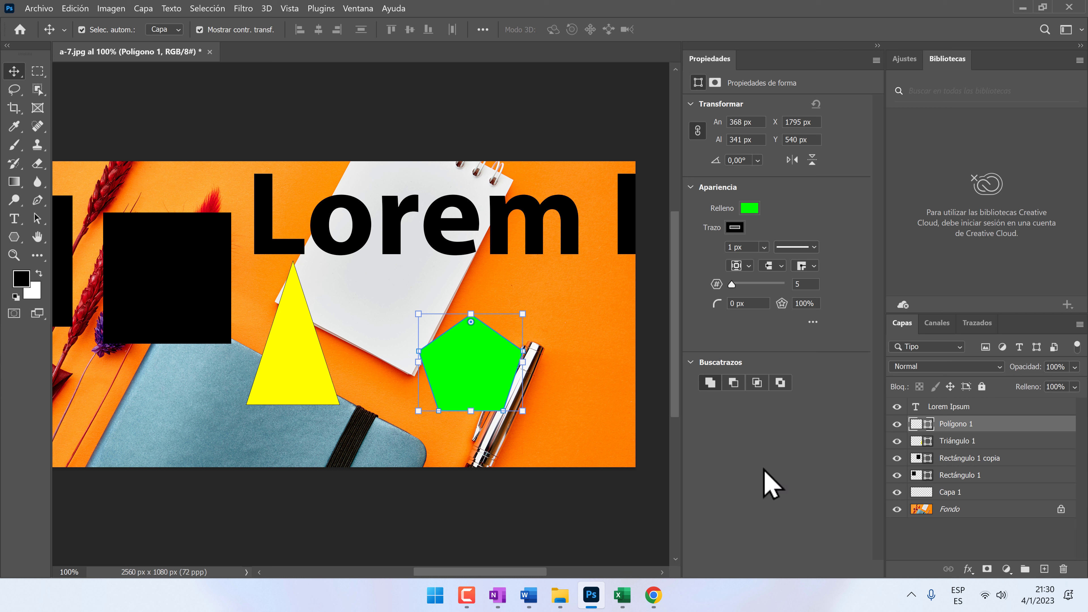
{"action": "left_click", "coordinate": [488, 232]}
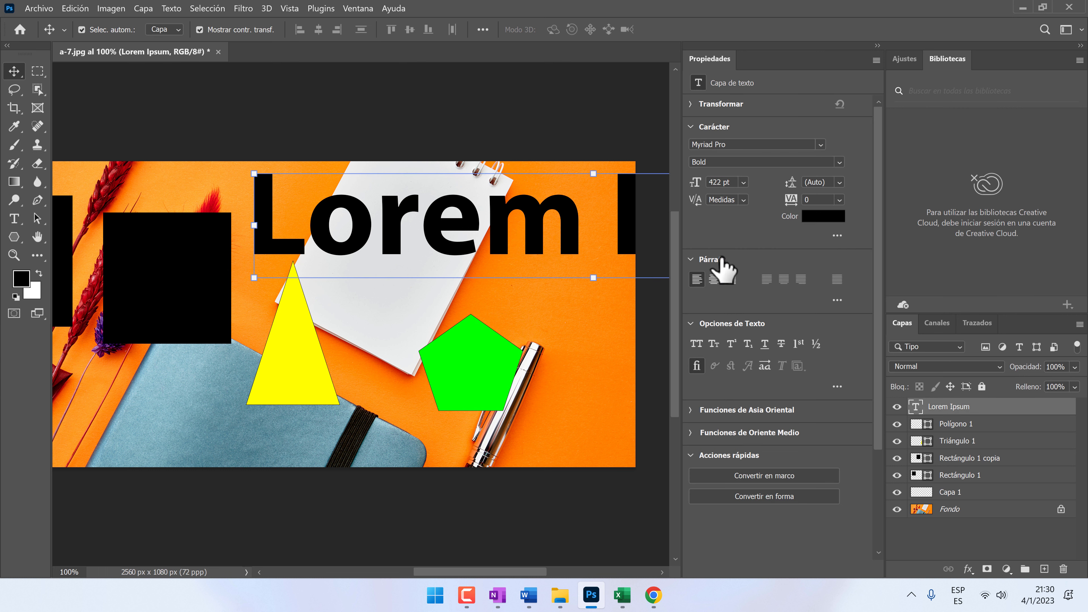
Switch to Word and write "f" in the blank area between the organization chart and the orange picture
{"action": "left_click", "coordinate": [529, 594]}
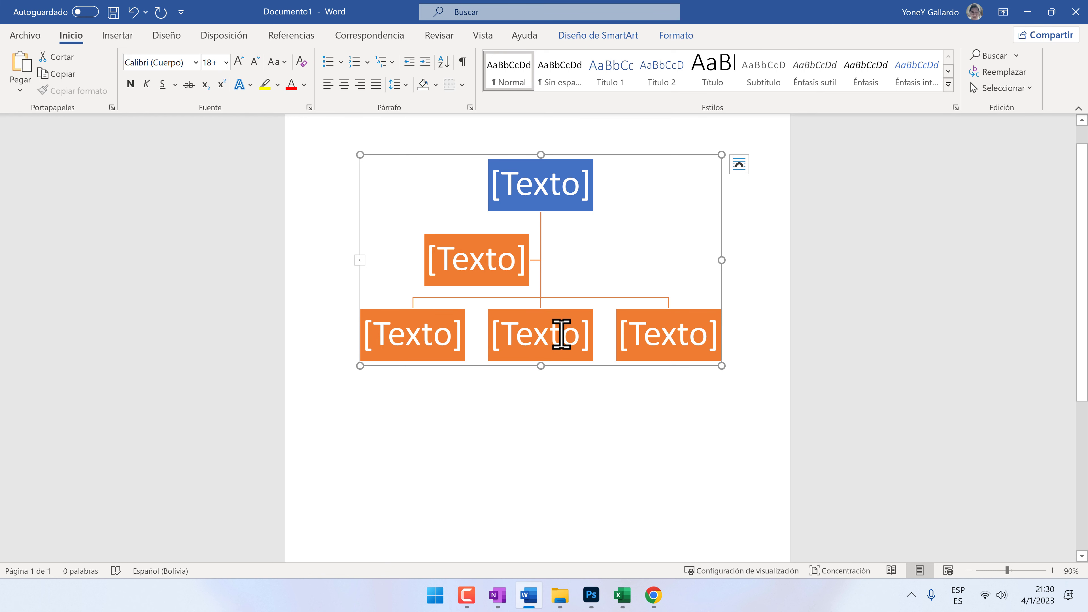
{"action": "left_click", "coordinate": [591, 430]}
{"action": "scroll", "coordinate": [582, 433], "scroll_direction": "down", "scroll_amount": 3}
{"action": "type", "text": "f"}
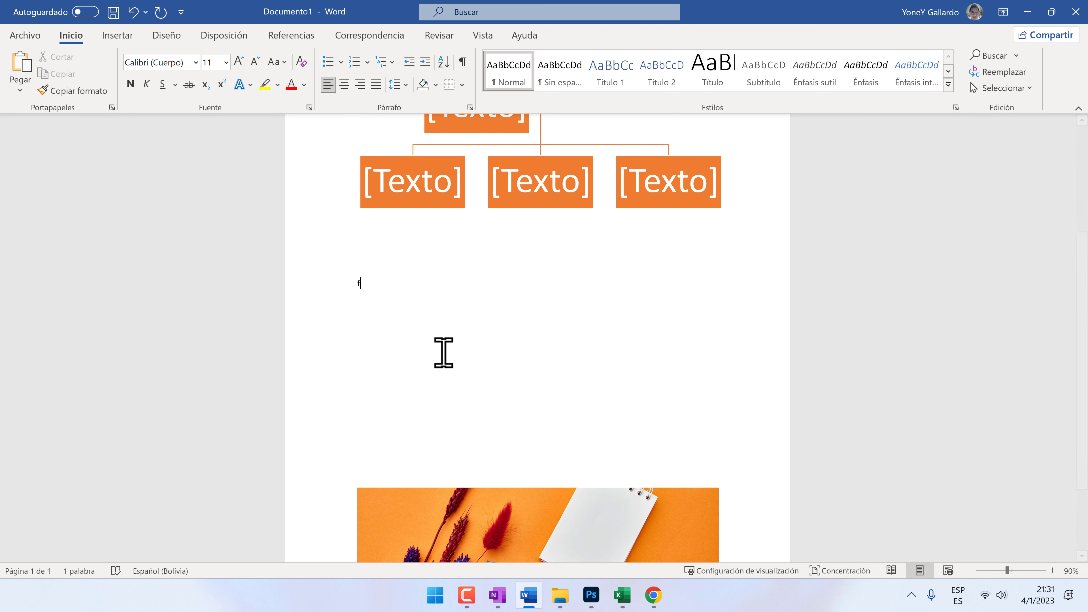
Compare the text options in Photoshop and Word, and expand the additional paragraph options of Photoshop's Lorem Ipsum layer
{"action": "left_click", "coordinate": [591, 594]}
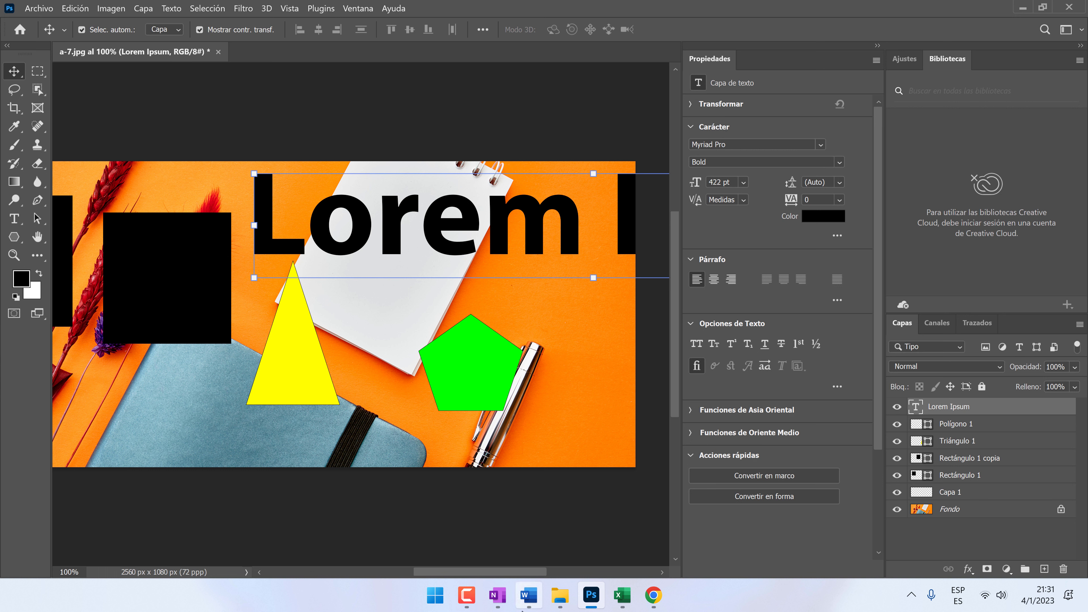
{"action": "left_click", "coordinate": [526, 597]}
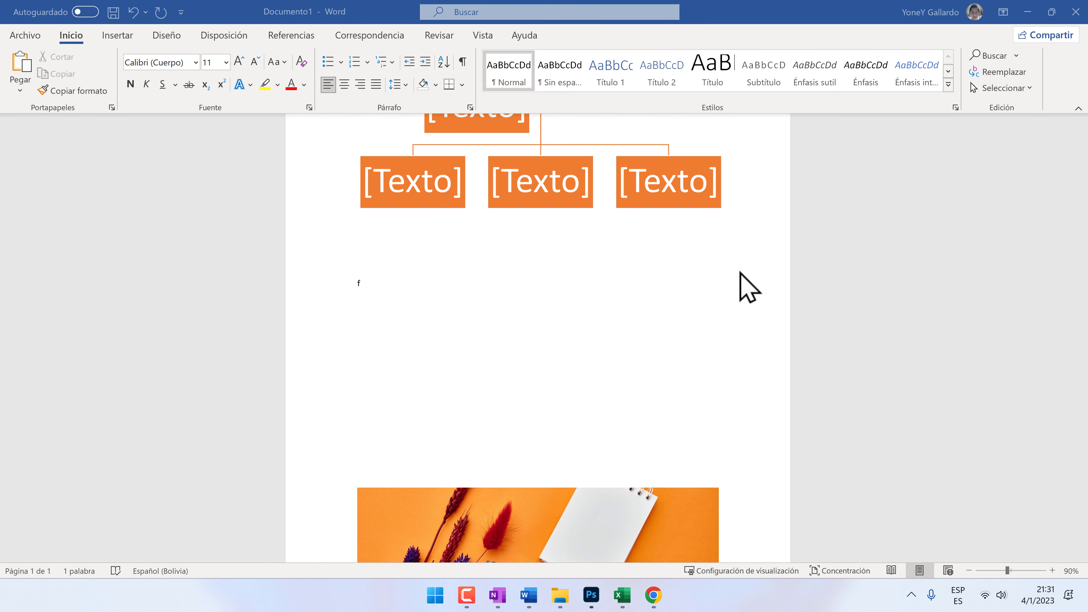
{"action": "left_click", "coordinate": [591, 596]}
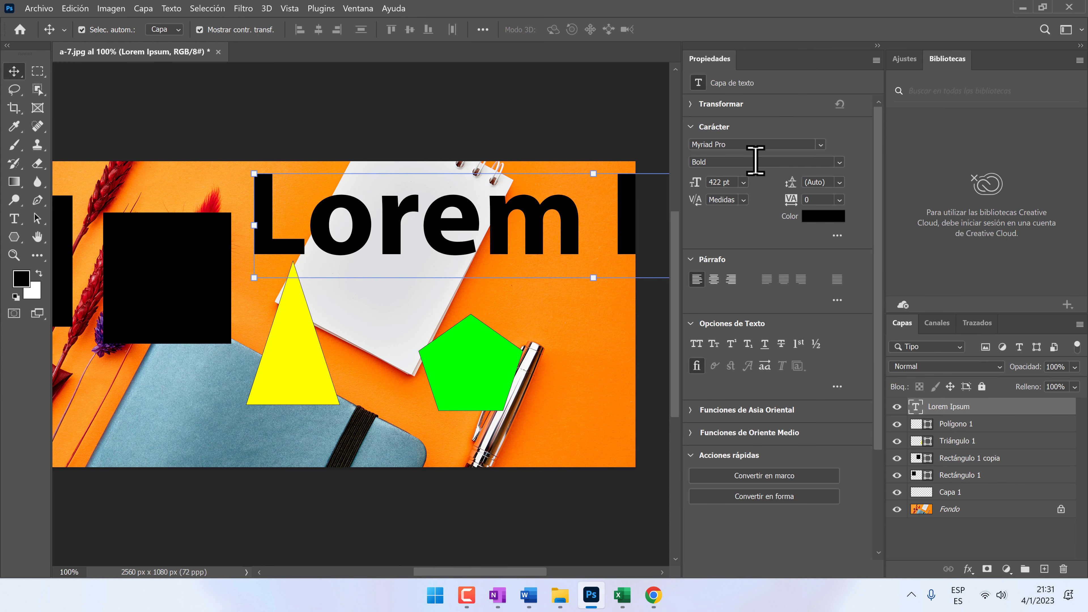
{"action": "left_click", "coordinate": [838, 300]}
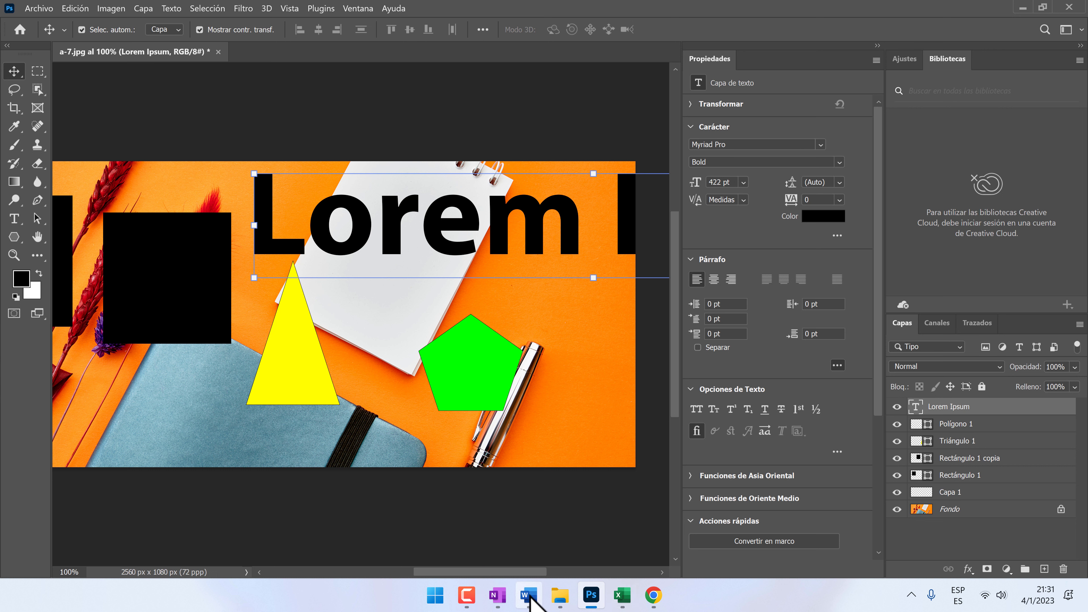
Open Photoshop's preferences and bring up the Interfaz settings
{"action": "left_click", "coordinate": [75, 9]}
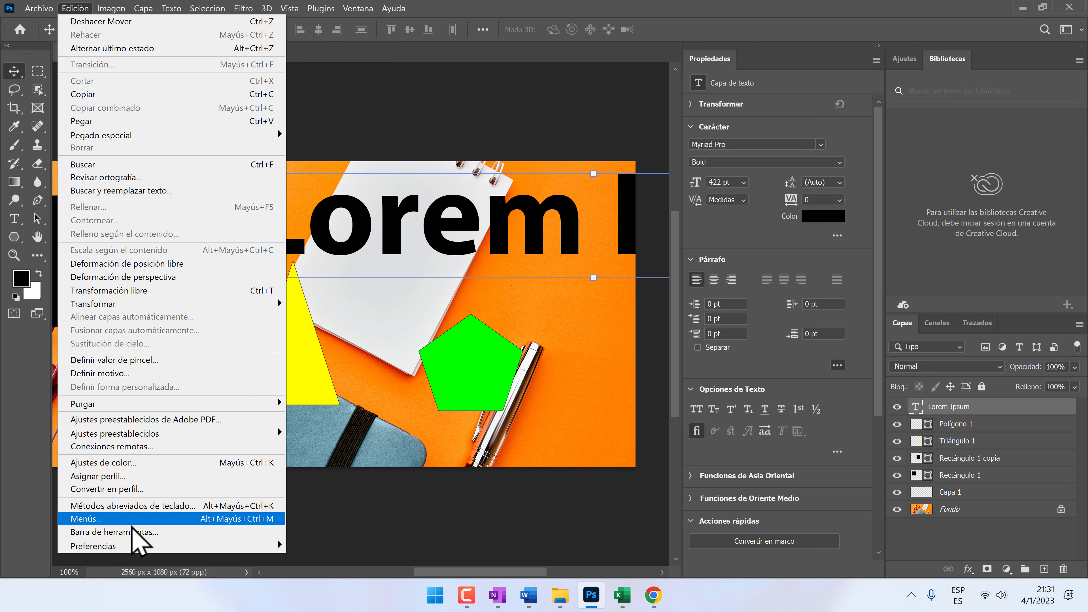
{"action": "mouse_move", "coordinate": [150, 546]}
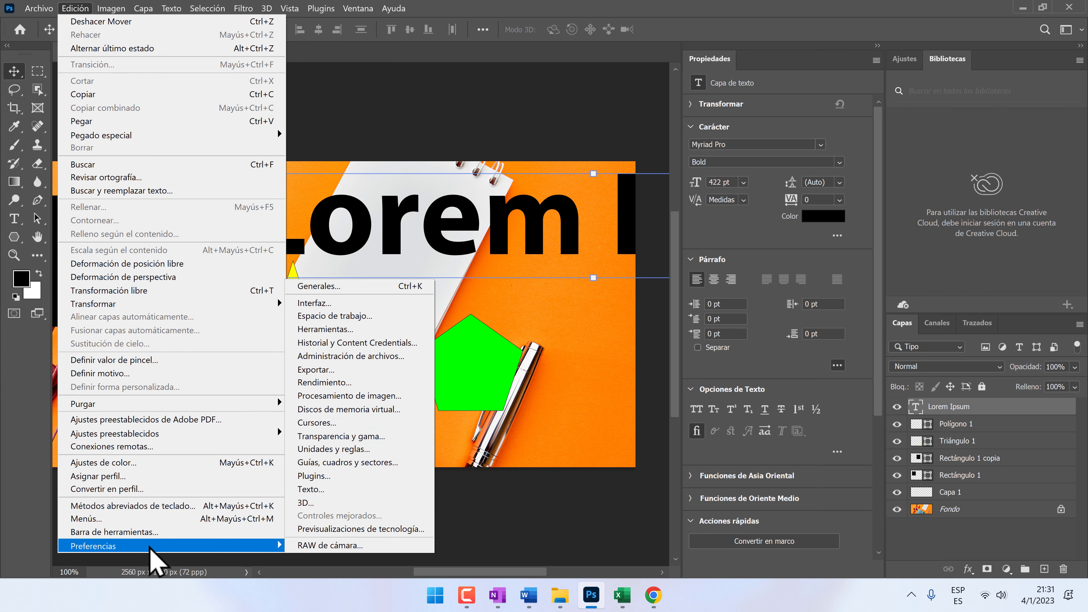
{"action": "left_click", "coordinate": [335, 286]}
{"action": "left_click_drag", "start_coordinate": [490, 48], "coordinate": [502, 105]}
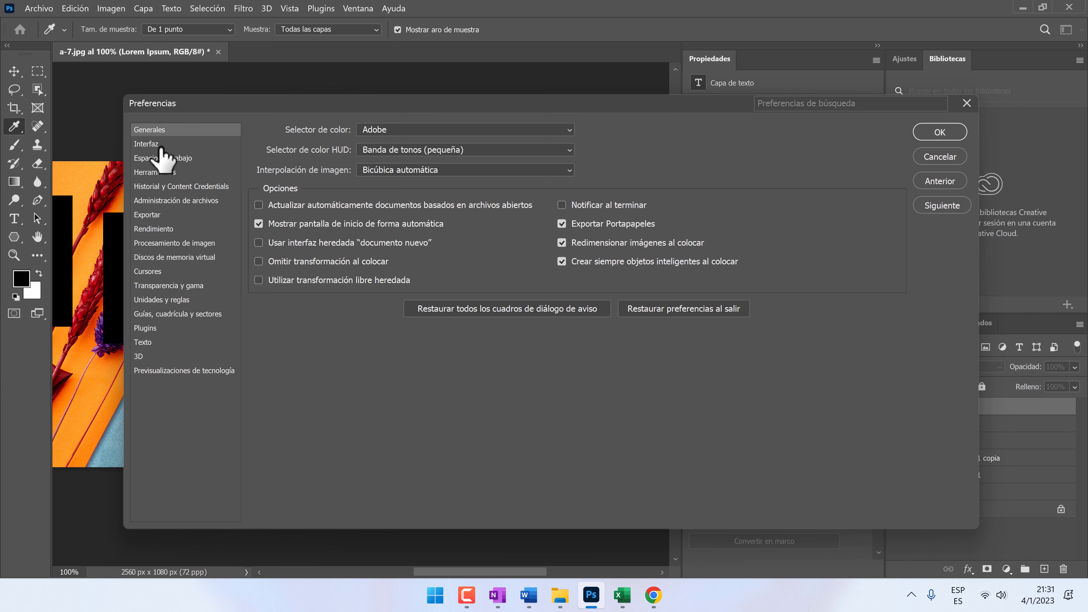
{"action": "left_click", "coordinate": [149, 145]}
Try the lightest and darkest interface color themes, and cancel the preferences without saving
{"action": "left_click", "coordinate": [415, 150]}
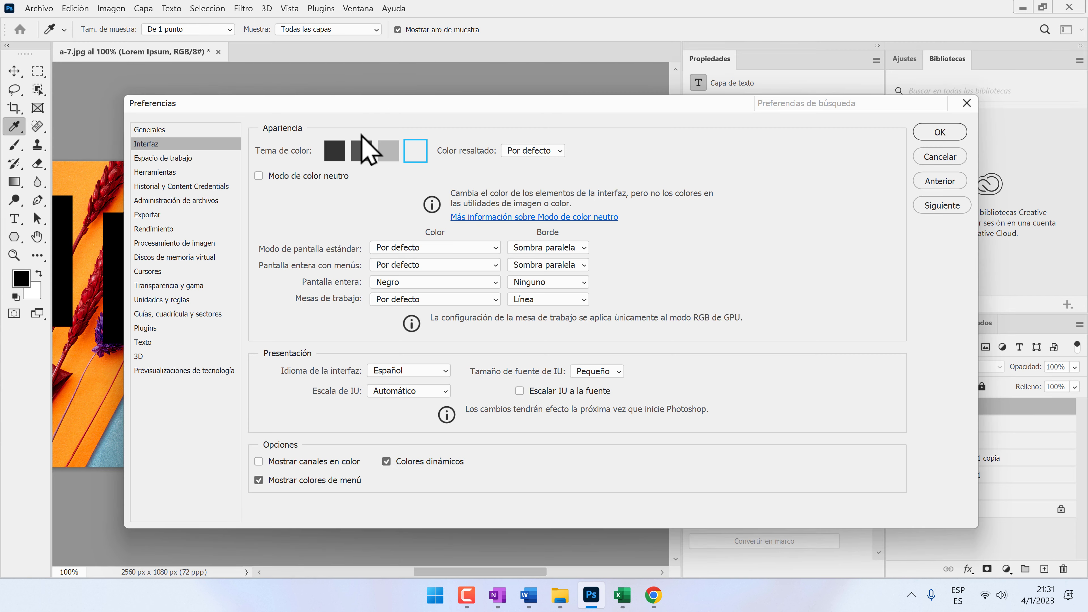
{"action": "left_click", "coordinate": [334, 150]}
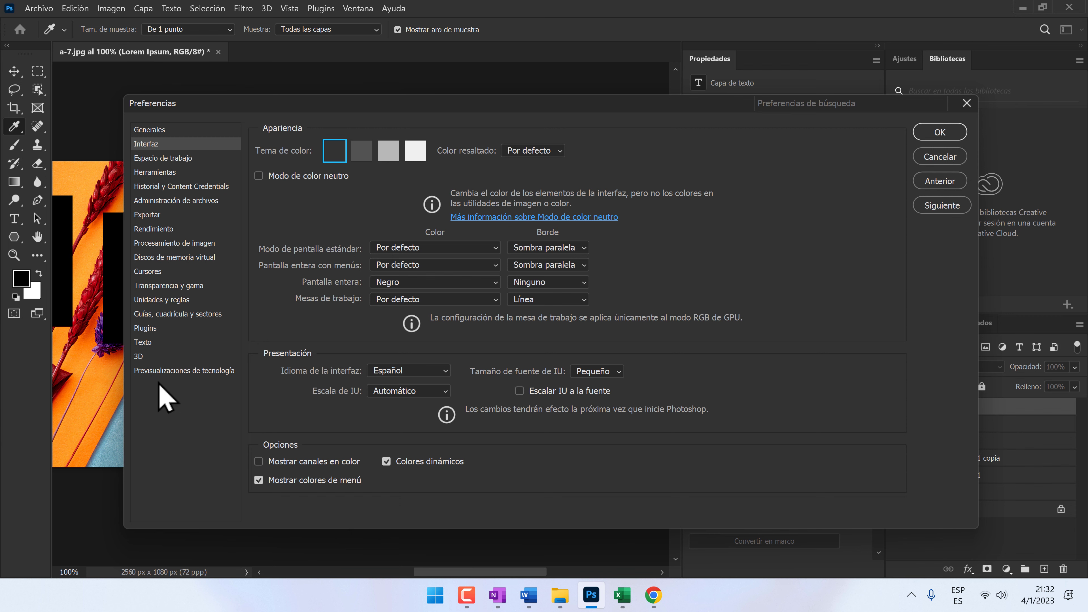
{"action": "left_click", "coordinate": [935, 157]}
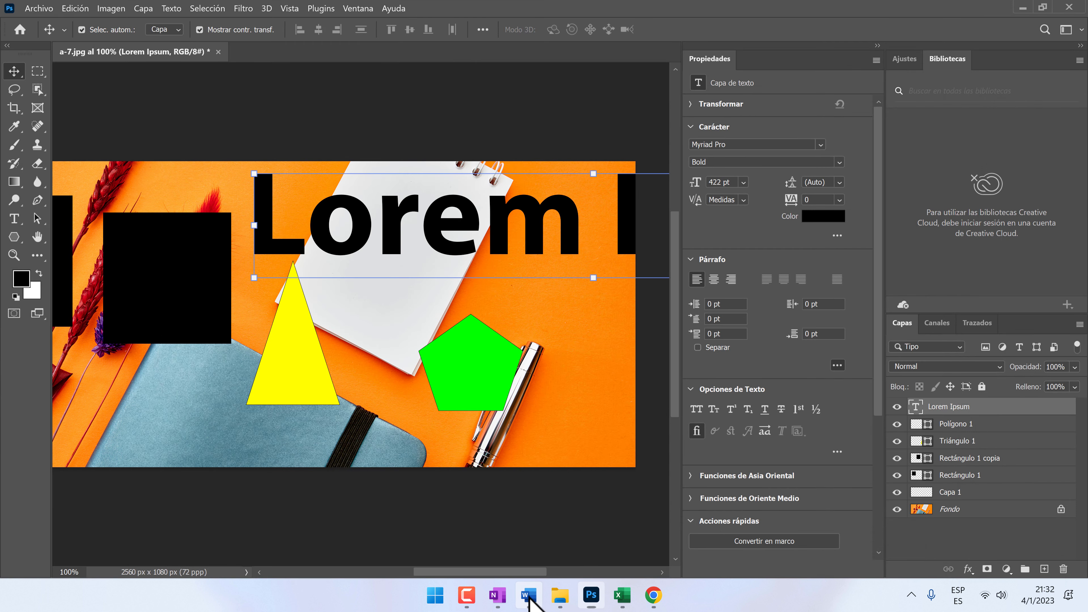
Switch to Word, examine its general, Idioma and Revisión options, and close them without changes
{"action": "left_click", "coordinate": [528, 594]}
{"action": "left_click", "coordinate": [24, 36]}
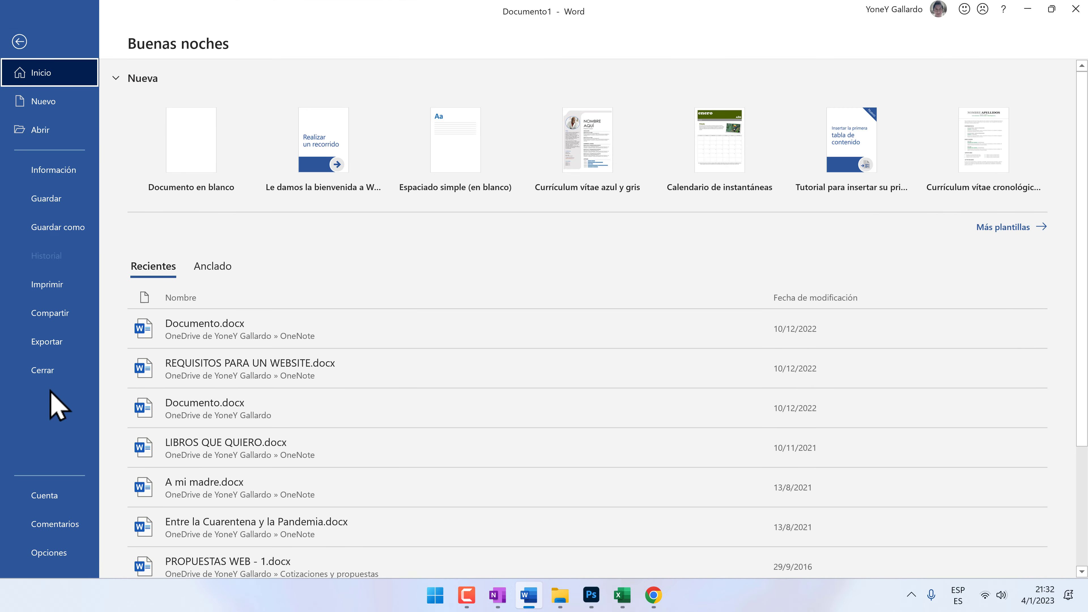
{"action": "left_click", "coordinate": [47, 554]}
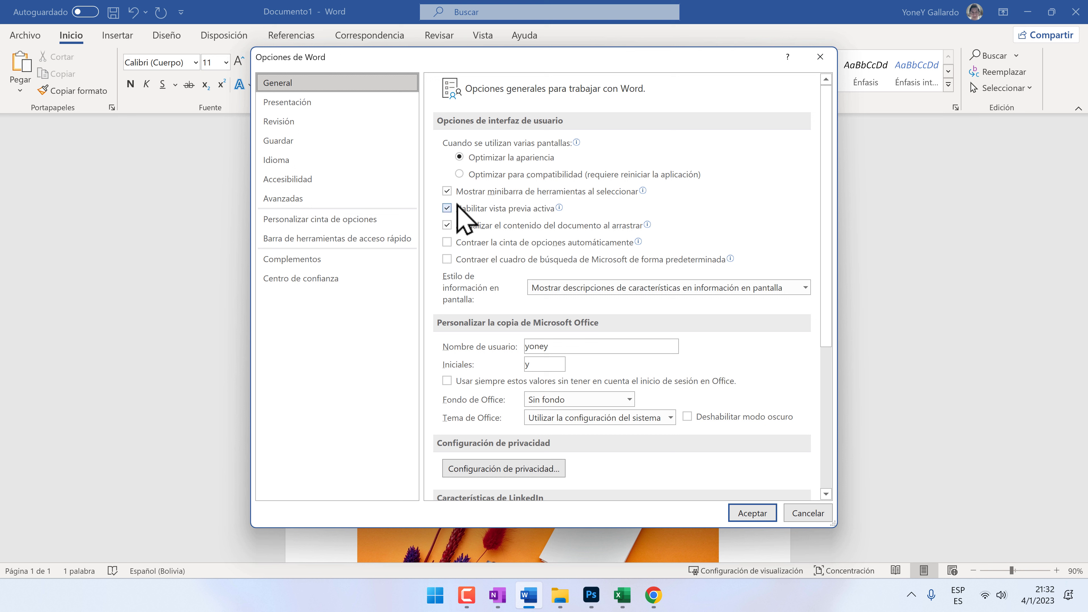
{"action": "left_click", "coordinate": [304, 160]}
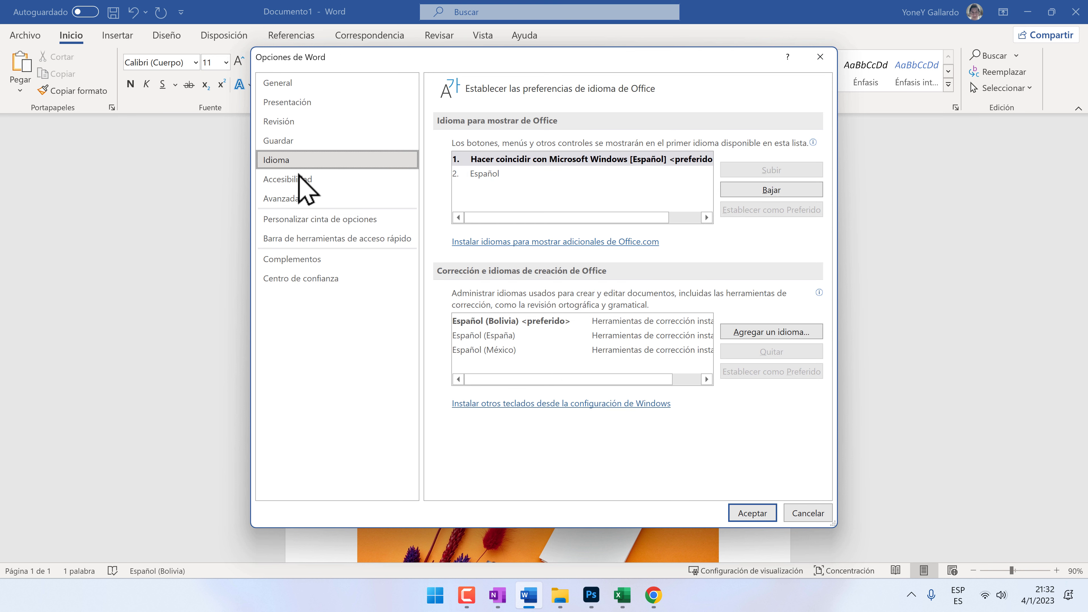
{"action": "left_click", "coordinate": [305, 124]}
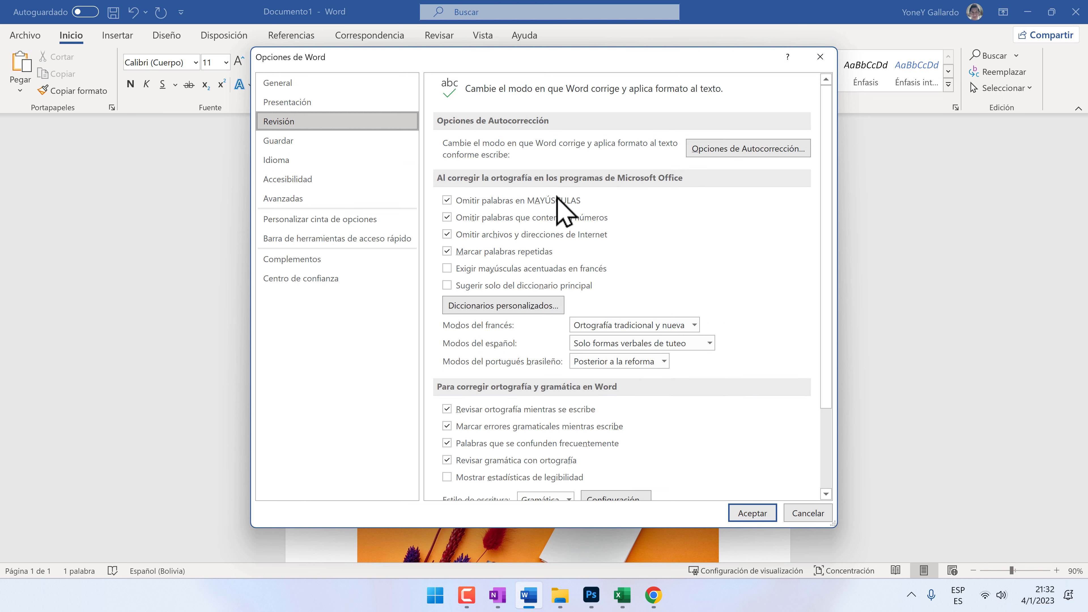
{"action": "scroll", "coordinate": [631, 467], "scroll_direction": "down", "scroll_amount": 3}
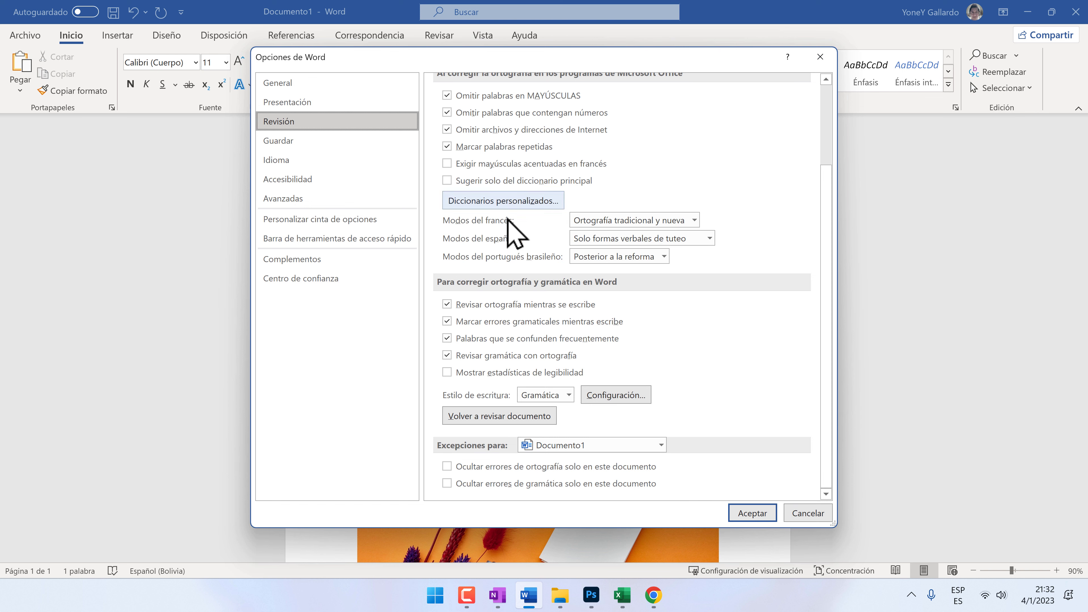
{"action": "scroll", "coordinate": [745, 457], "scroll_direction": "up", "scroll_amount": 3}
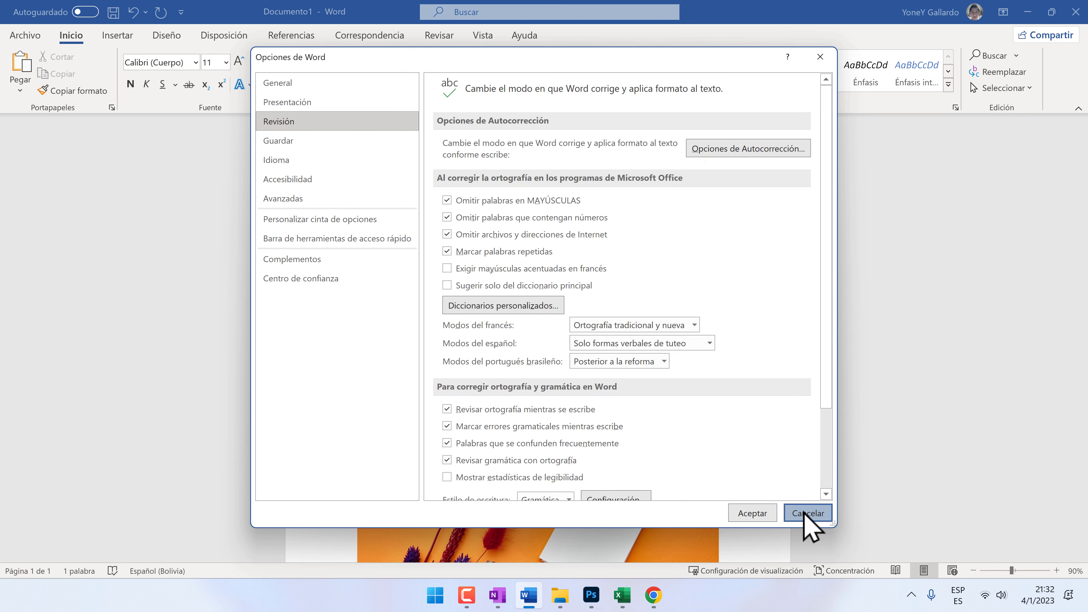
{"action": "left_click", "coordinate": [808, 515]}
{"action": "scroll", "coordinate": [774, 447], "scroll_direction": "up", "scroll_amount": 4}
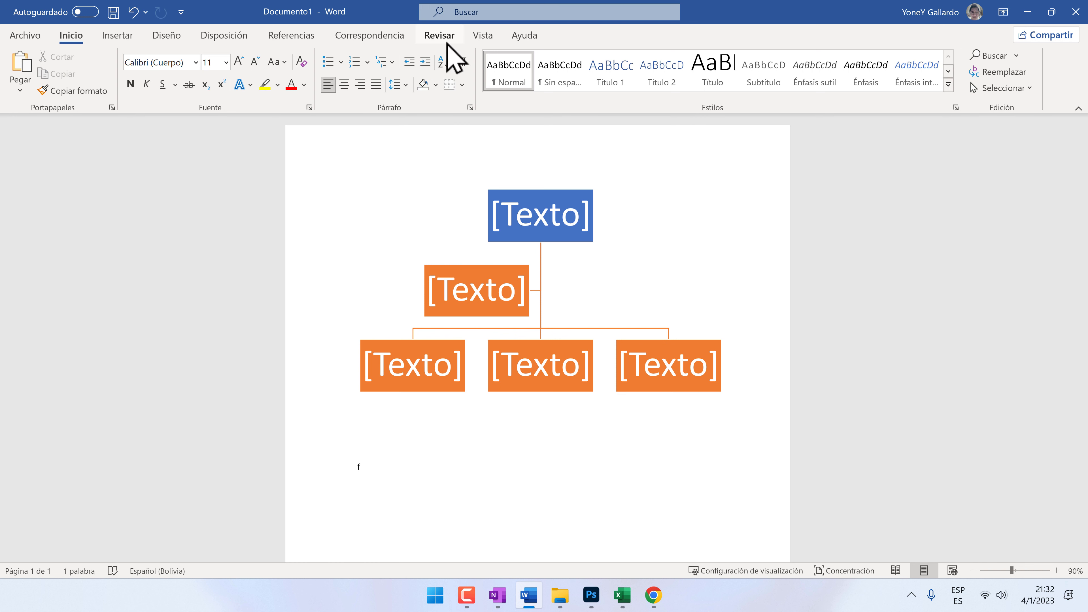
Switch to Excel, leave the Guardar como screen and bring up the Excel options
{"action": "left_click", "coordinate": [620, 596]}
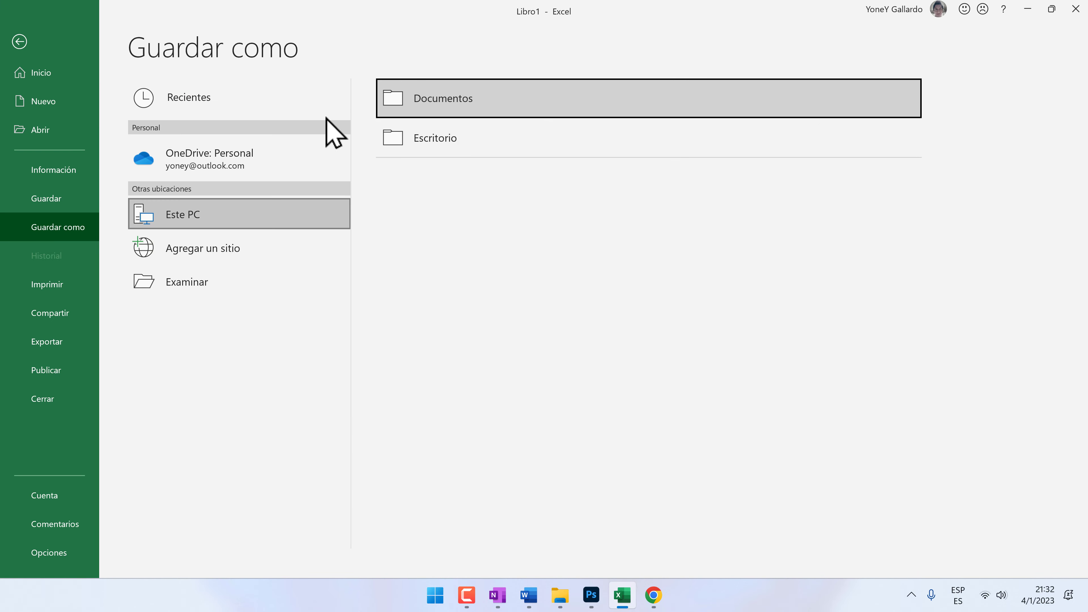
{"action": "key", "text": "Escape"}
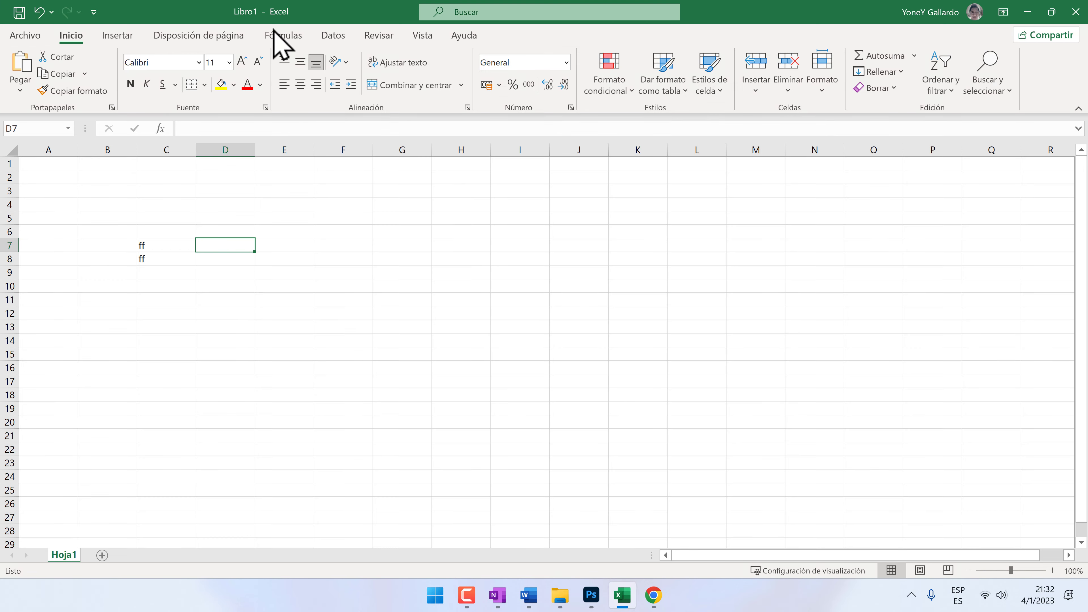
{"action": "left_click", "coordinate": [34, 36]}
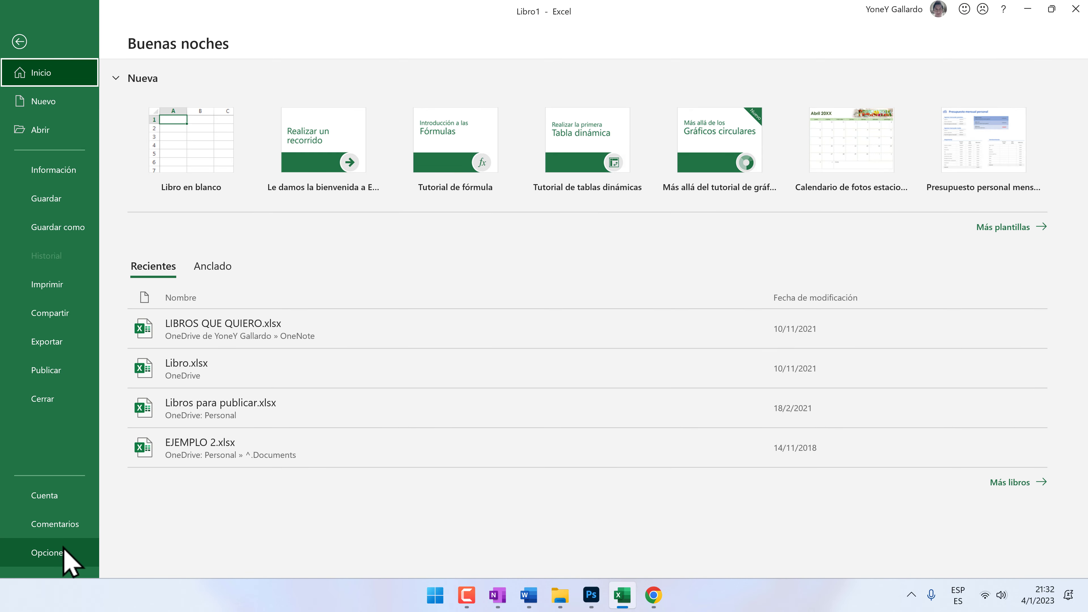
{"action": "left_click", "coordinate": [64, 552]}
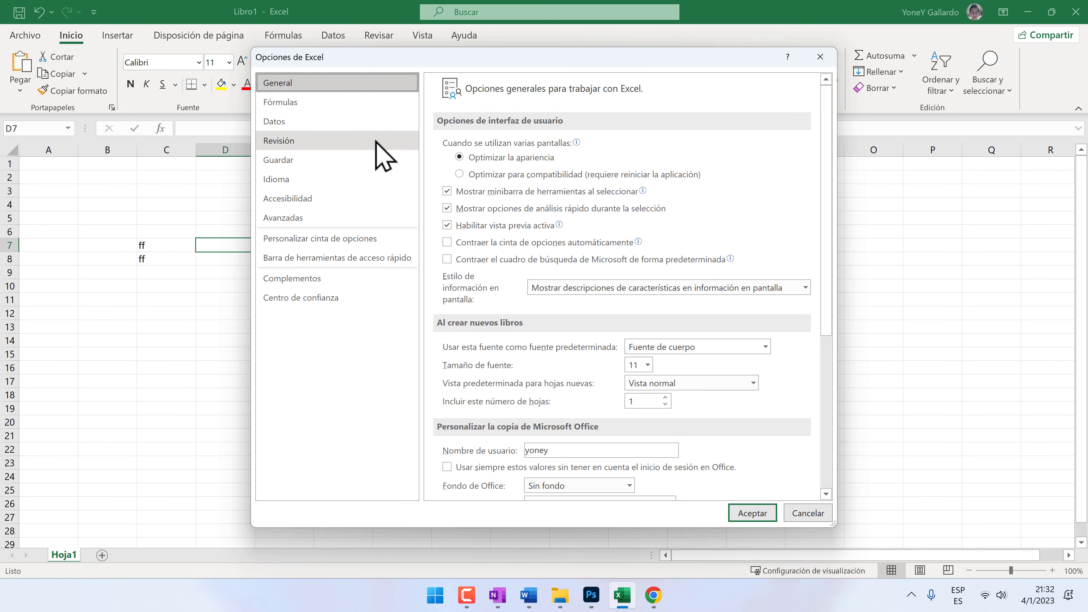
Examine the Fórmulas, Datos and Revisión settings in the Excel options
{"action": "left_click", "coordinate": [310, 103]}
{"action": "scroll", "coordinate": [636, 356], "scroll_direction": "down", "scroll_amount": 5}
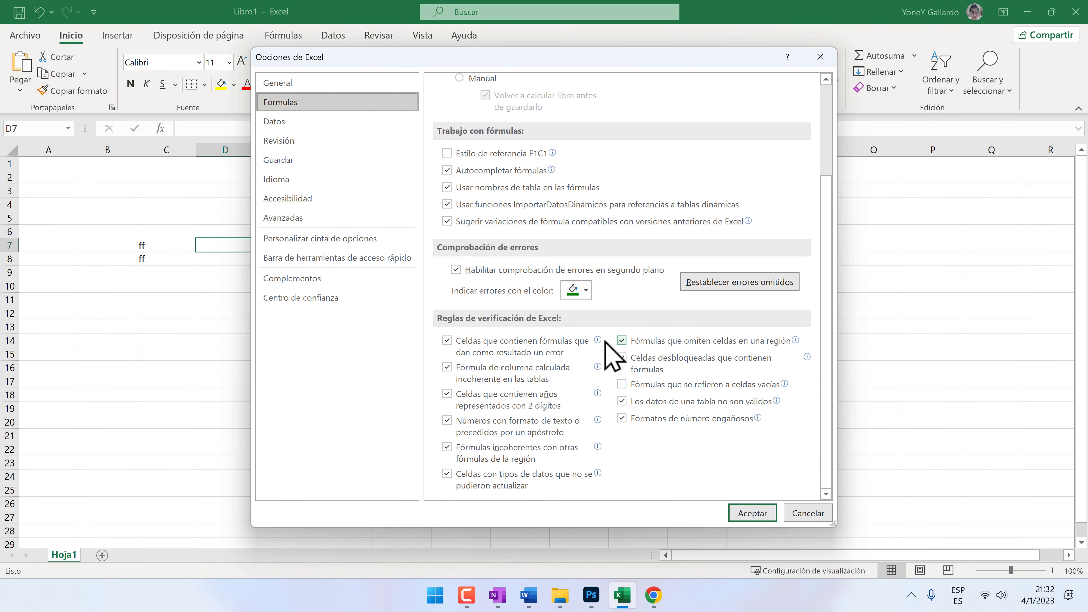
{"action": "left_click", "coordinate": [300, 122]}
{"action": "left_click", "coordinate": [279, 142]}
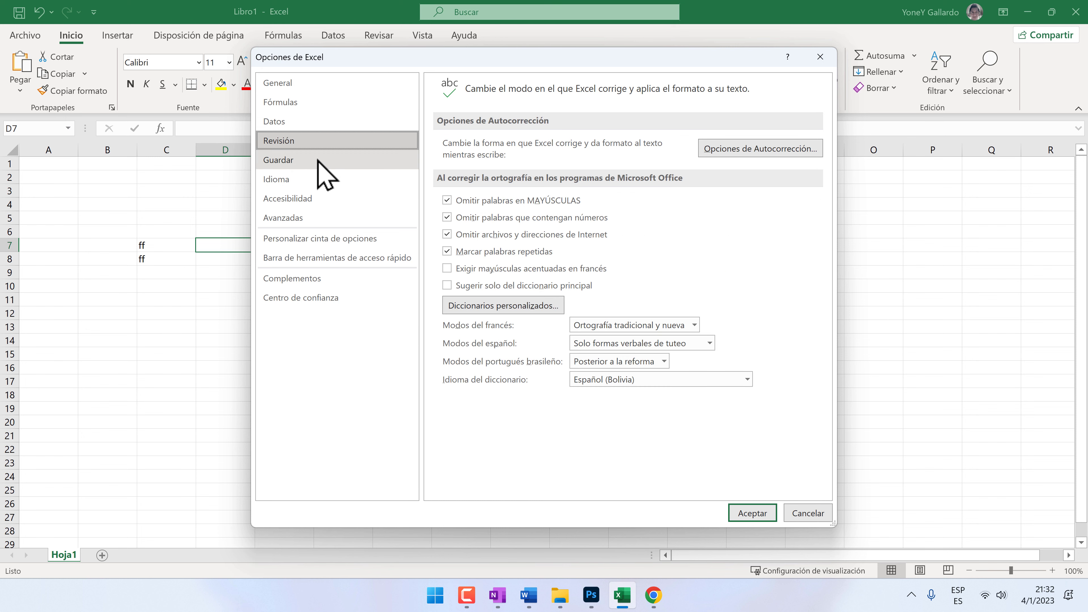
Enable the Dibujar tab in Excel's ribbon customization, apply the options and display that tab's drawing tools
{"action": "left_click", "coordinate": [324, 240]}
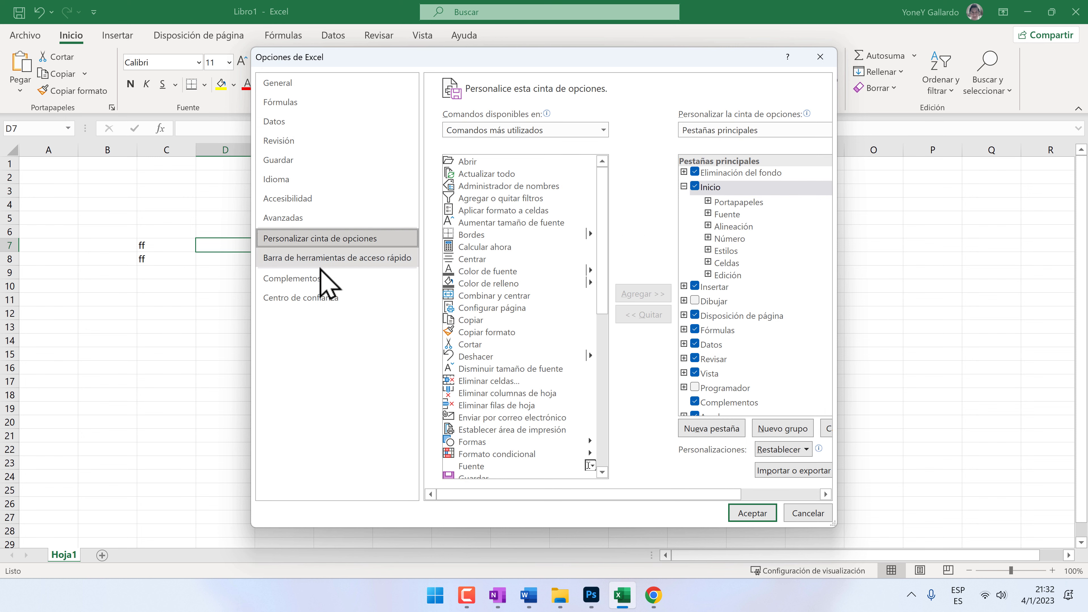
{"action": "left_click", "coordinate": [323, 257]}
{"action": "left_click", "coordinate": [325, 238]}
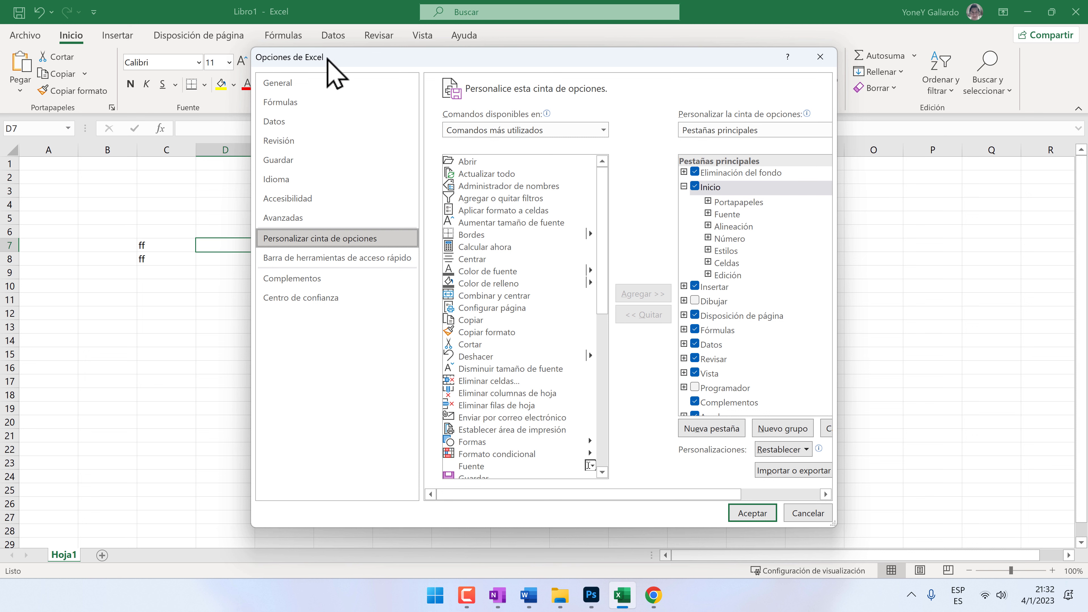
{"action": "left_click_drag", "start_coordinate": [328, 60], "coordinate": [289, 90]}
{"action": "left_click", "coordinate": [656, 331]}
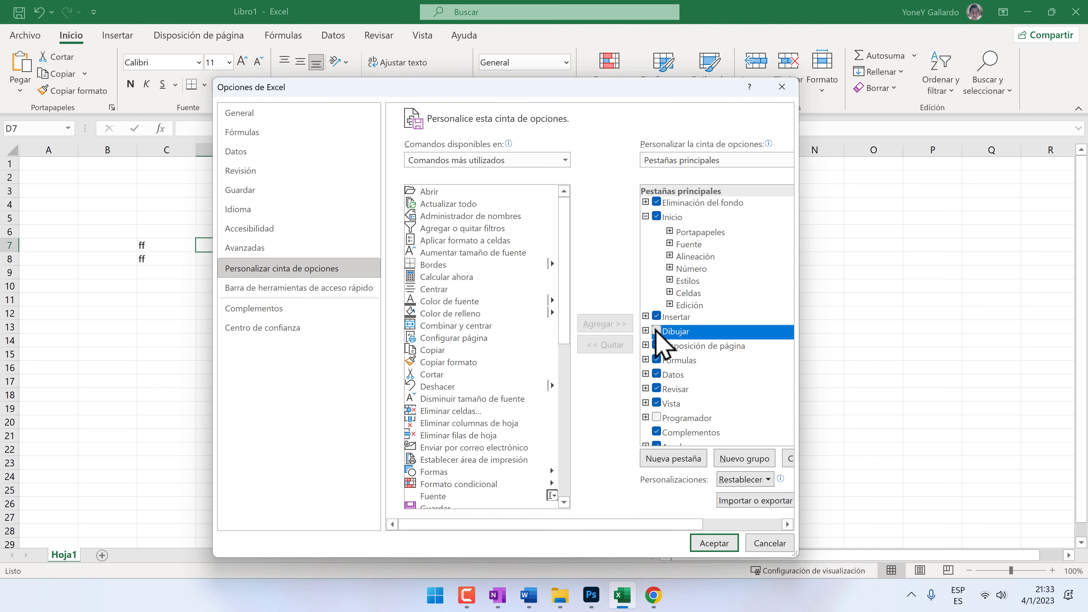
{"action": "left_click", "coordinate": [716, 542]}
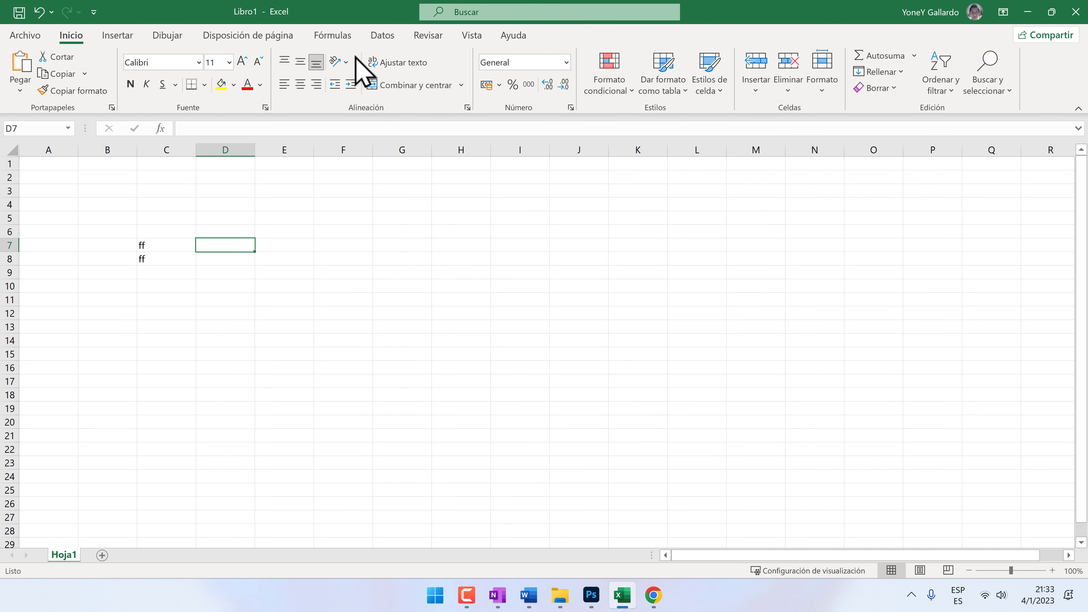
{"action": "left_click", "coordinate": [169, 36]}
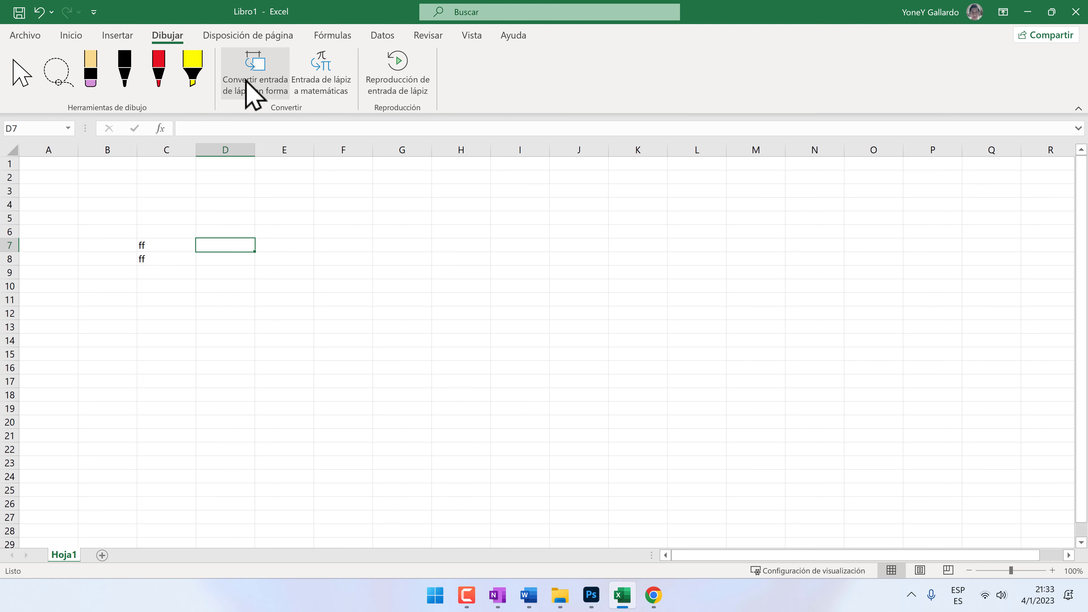
Minimize Excel, switch to Chrome and load youtube.com in place of the image search results
{"action": "left_click", "coordinate": [1028, 11]}
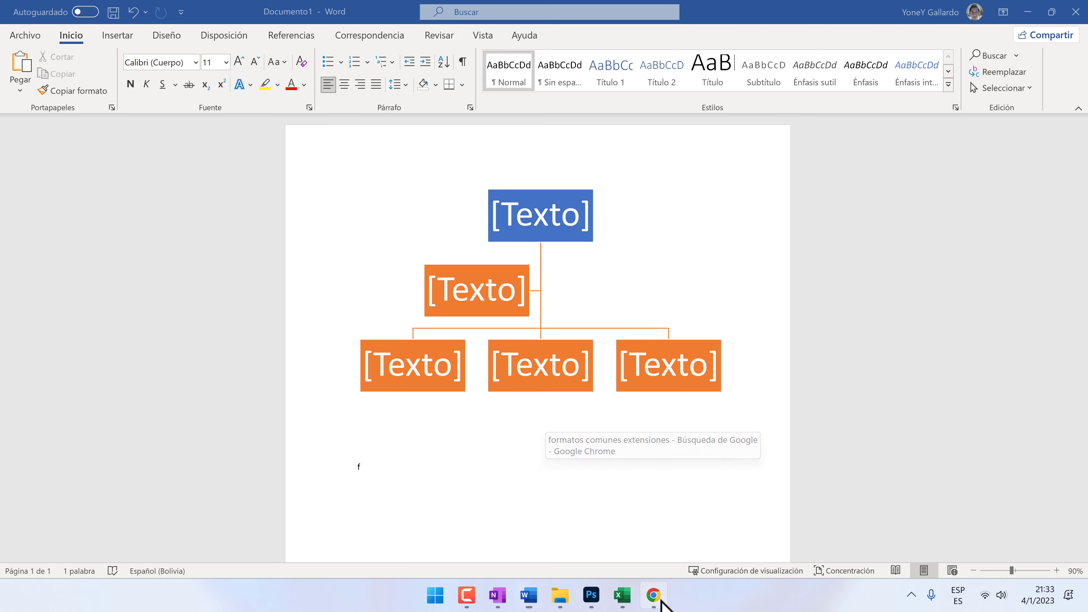
{"action": "left_click", "coordinate": [660, 599]}
{"action": "left_click", "coordinate": [325, 36]}
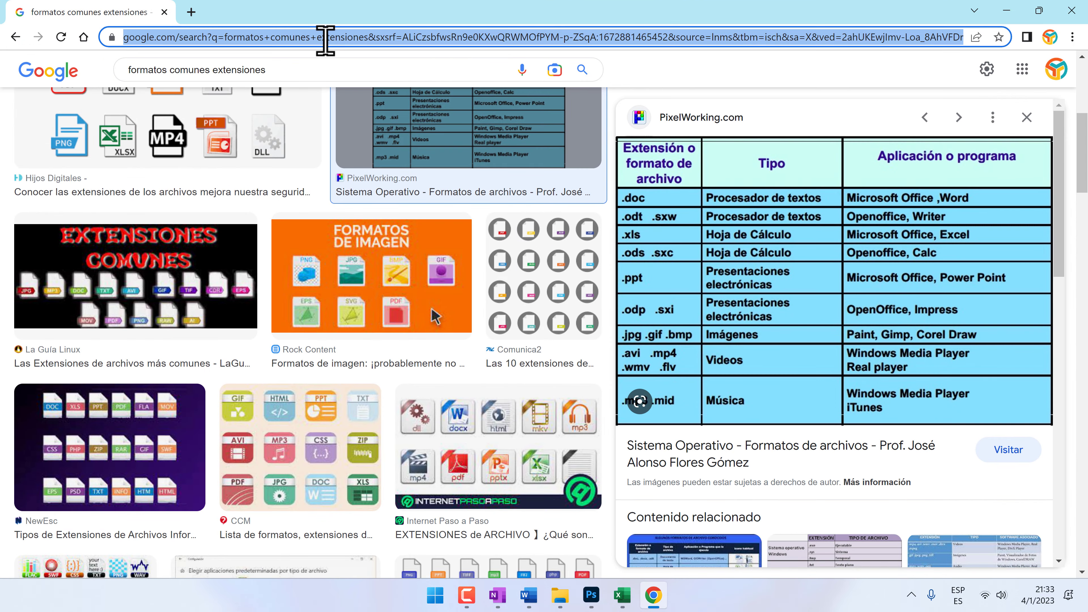
{"action": "type", "text": "youtube.com"}
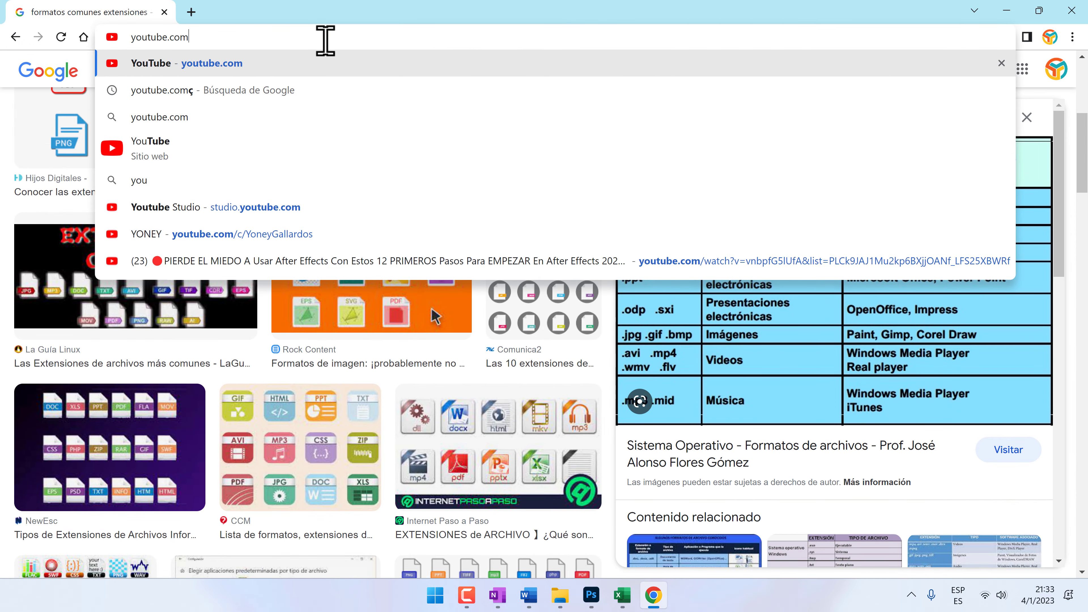
{"action": "key", "text": "Return"}
Search YouTube for the course author's channel, open it and pause the BIENVENIDO video
{"action": "left_click", "coordinate": [398, 72]}
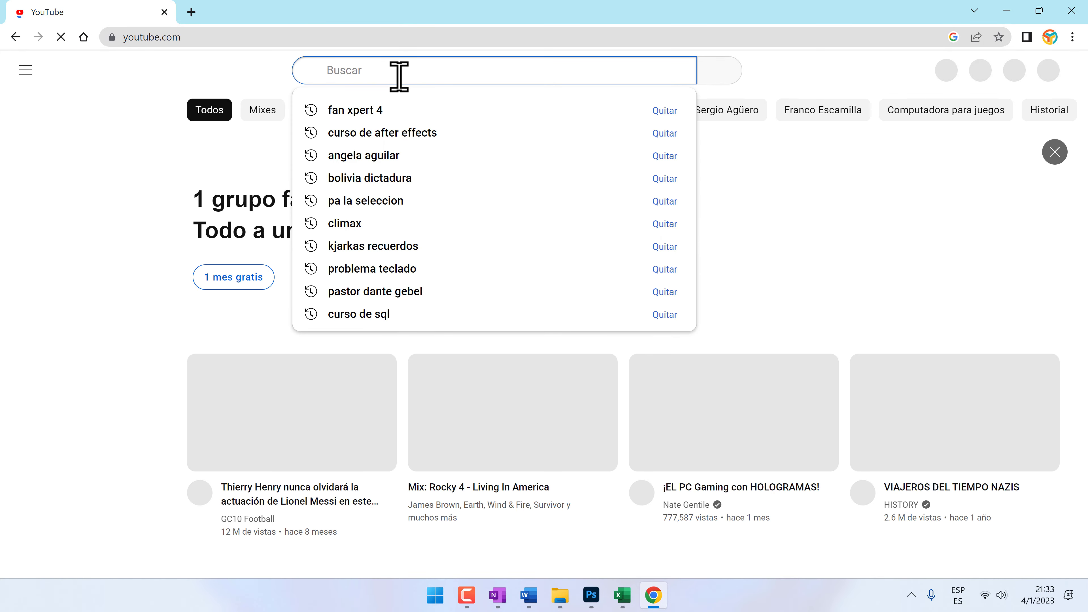
{"action": "type", "text": "yone"}
{"action": "left_click", "coordinate": [312, 116]}
{"action": "left_click", "coordinate": [385, 70]}
{"action": "type", "text": "y"}
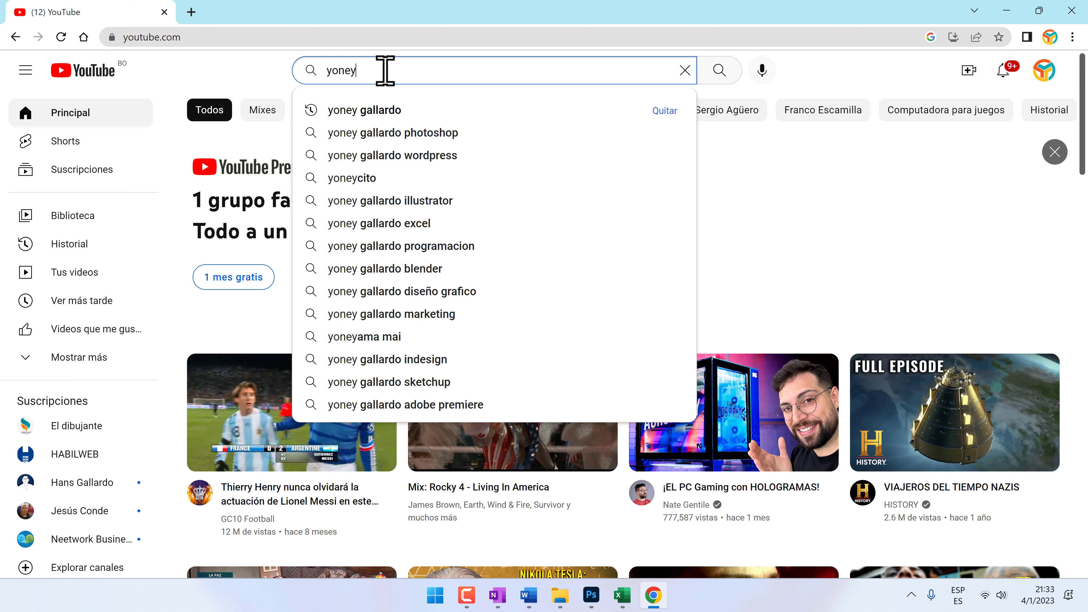
{"action": "key", "text": "Down"}
{"action": "key", "text": "Return"}
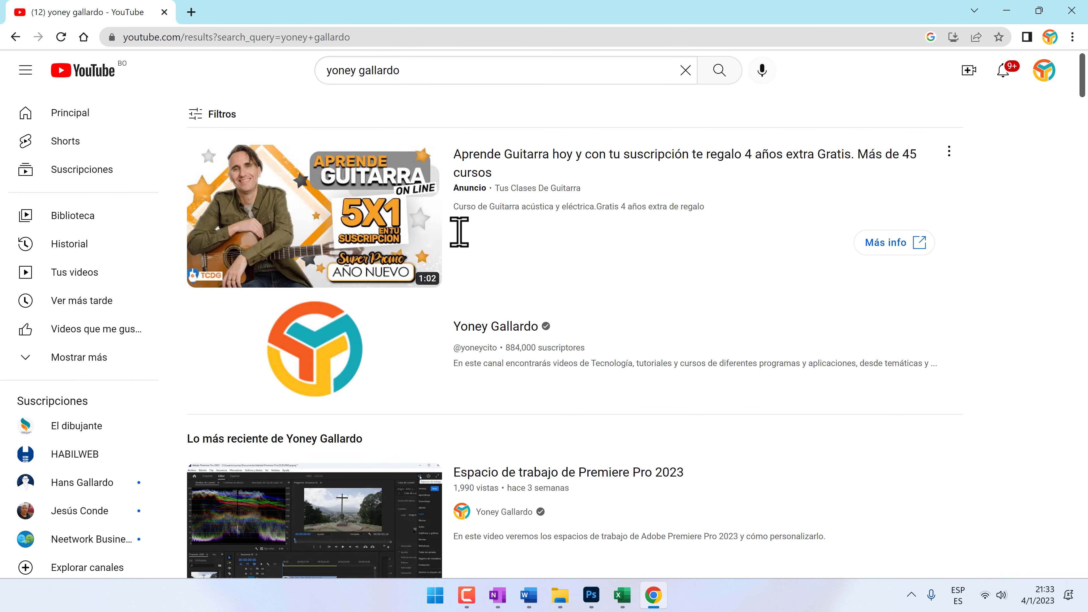
{"action": "left_click", "coordinate": [516, 329]}
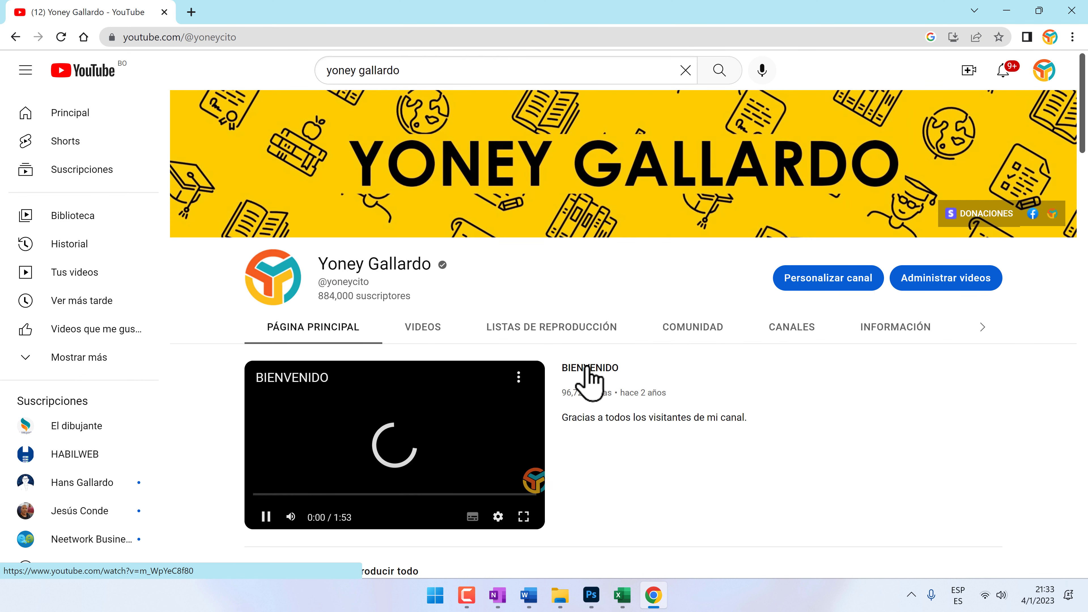
{"action": "left_click", "coordinate": [266, 516]}
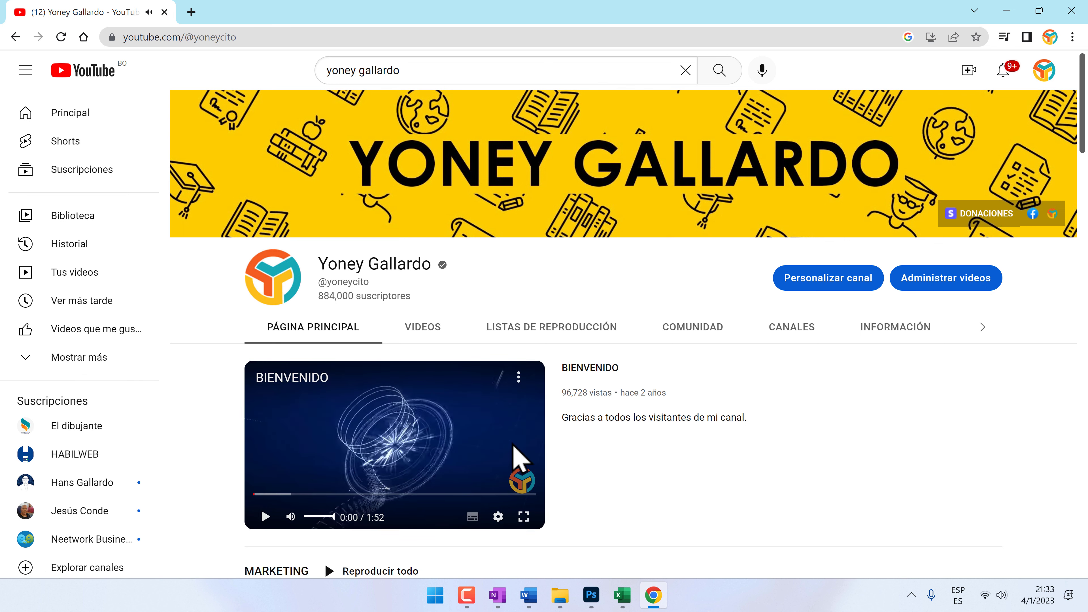
Browse the channel's course categories from Marketing and Programación through to Audio y Video, and return to the channel header
{"action": "scroll", "coordinate": [662, 449], "scroll_direction": "down", "scroll_amount": 4}
{"action": "scroll", "coordinate": [668, 461], "scroll_direction": "down", "scroll_amount": 3}
{"action": "scroll", "coordinate": [498, 425], "scroll_direction": "up", "scroll_amount": 1}
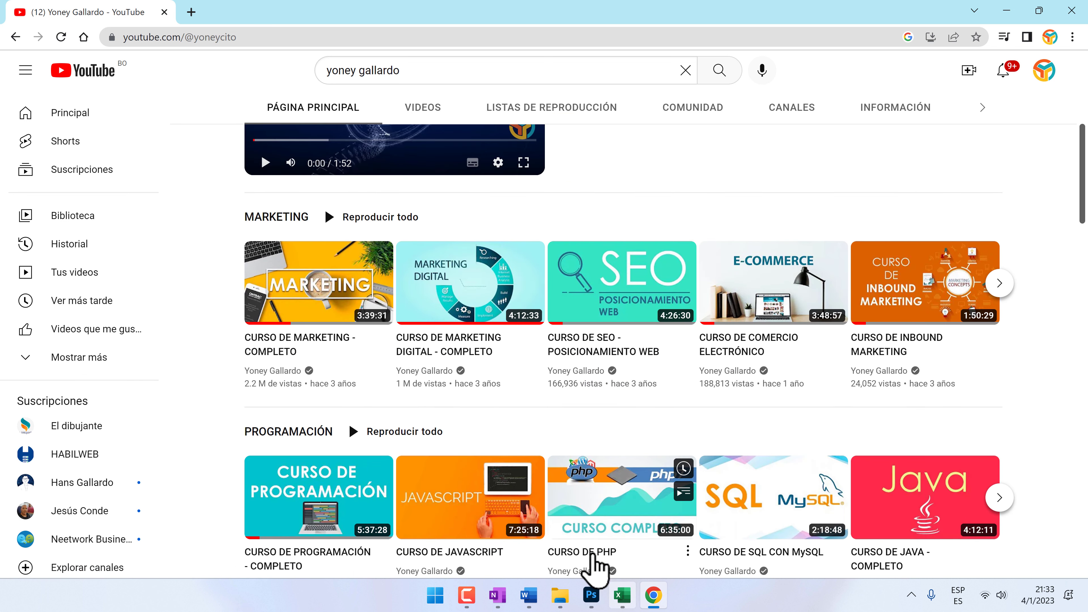
{"action": "scroll", "coordinate": [468, 447], "scroll_direction": "down", "scroll_amount": 4}
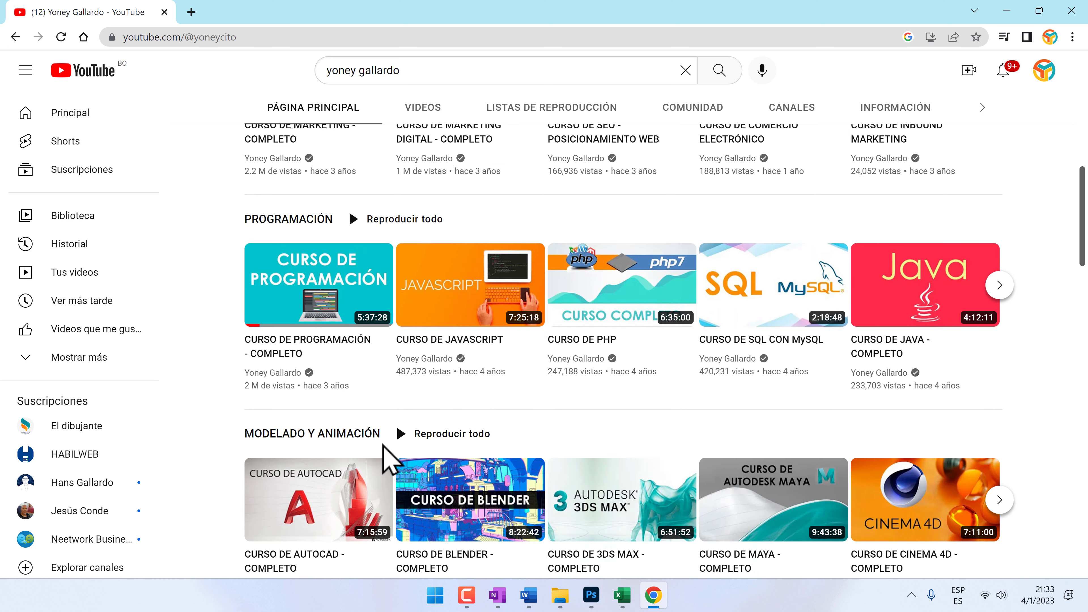
{"action": "scroll", "coordinate": [388, 471], "scroll_direction": "down", "scroll_amount": 3}
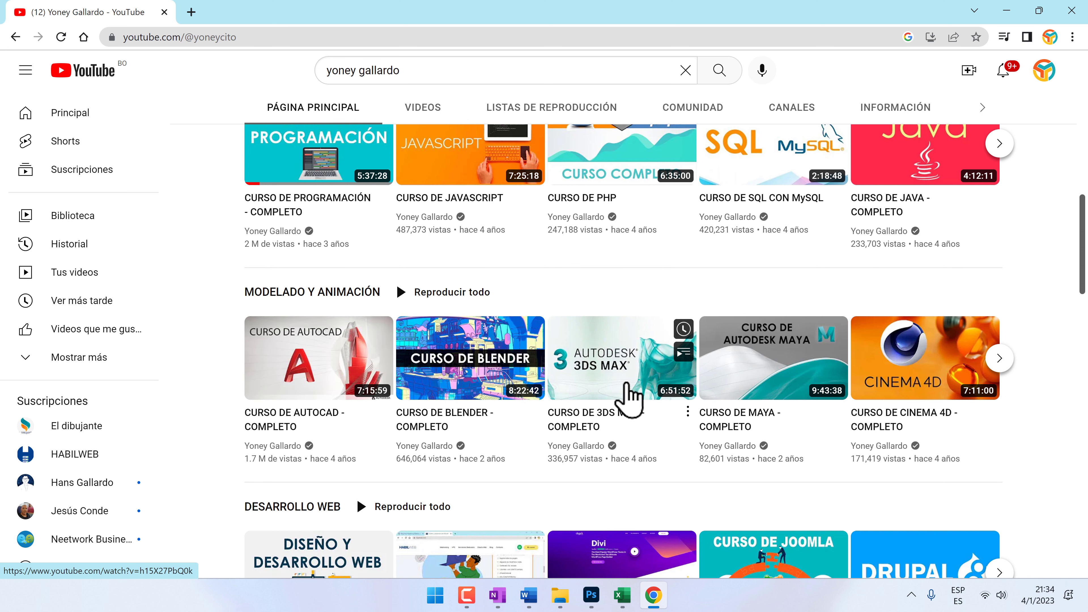
{"action": "scroll", "coordinate": [629, 396], "scroll_direction": "down", "scroll_amount": 6}
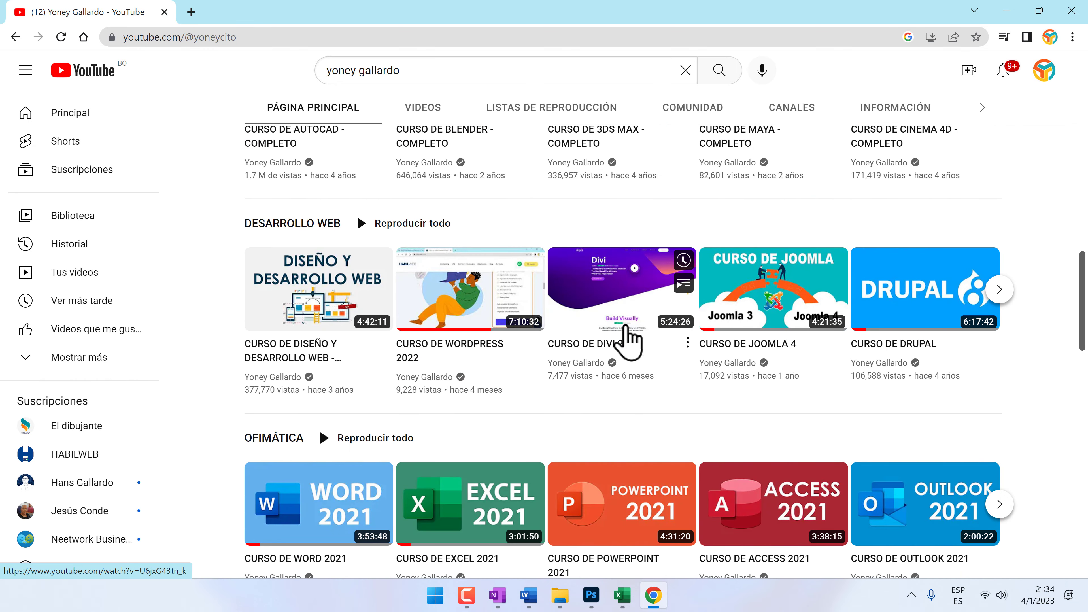
{"action": "scroll", "coordinate": [635, 328], "scroll_direction": "down", "scroll_amount": 5}
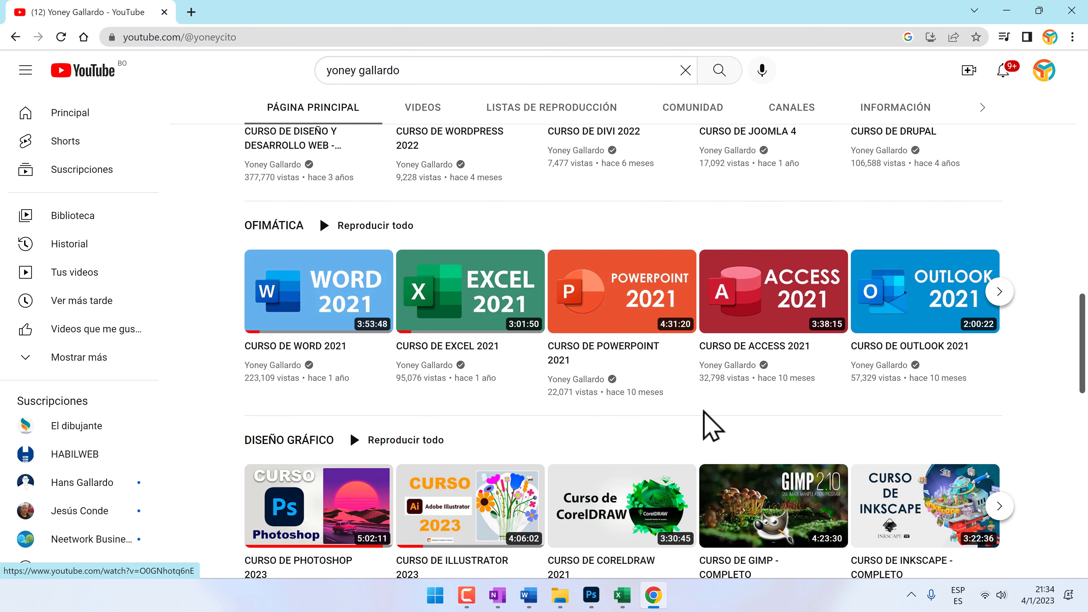
{"action": "scroll", "coordinate": [711, 427], "scroll_direction": "down", "scroll_amount": 6}
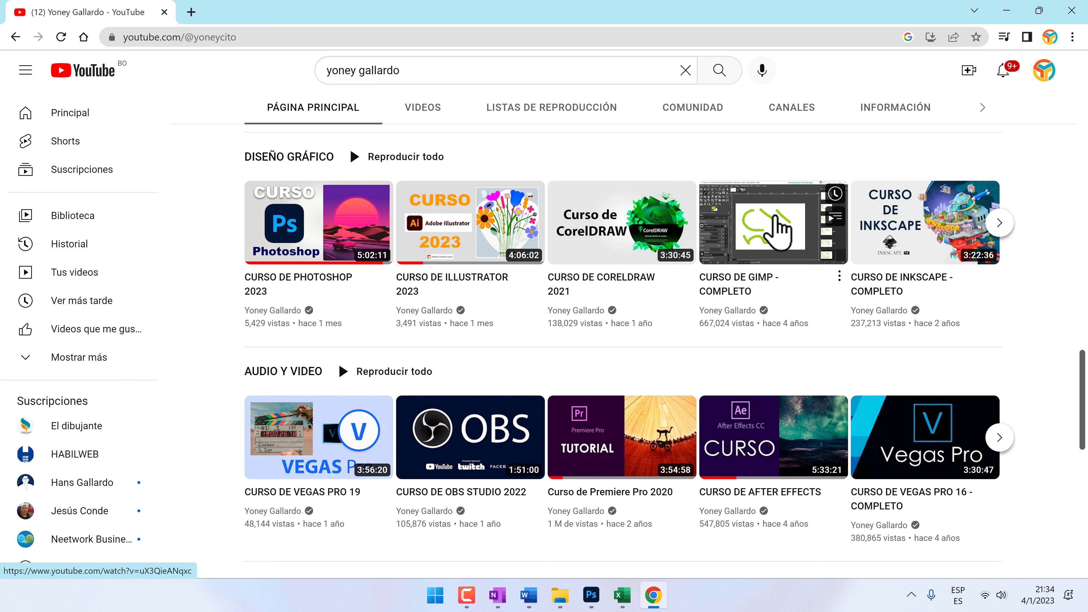
{"action": "scroll", "coordinate": [626, 396], "scroll_direction": "up", "scroll_amount": 20}
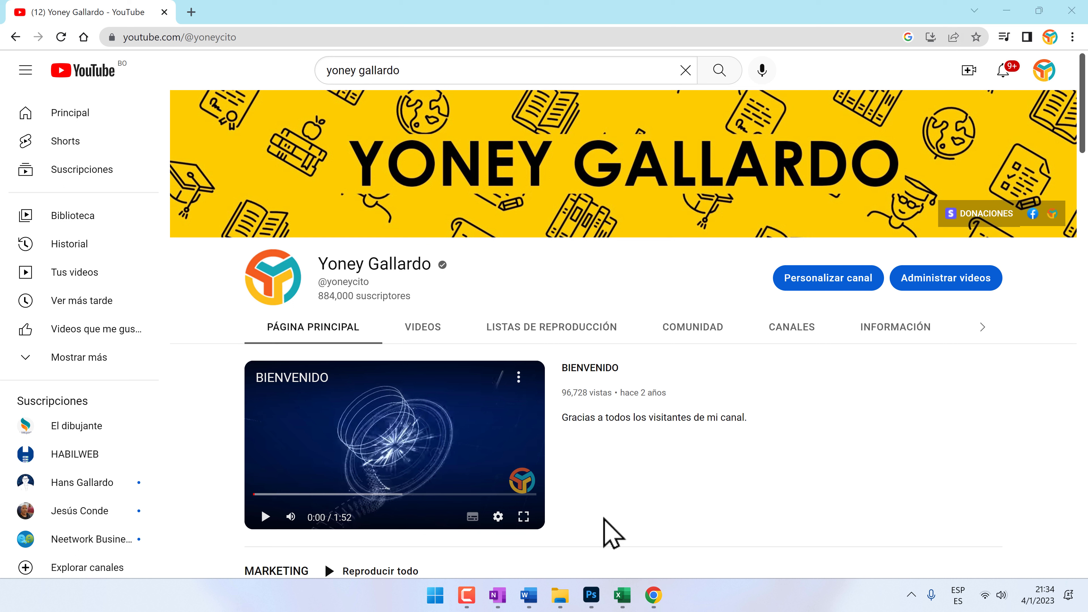
Switch to Photoshop and deselect the Lorem Ipsum layer so the document properties are shown
{"action": "left_click", "coordinate": [591, 595]}
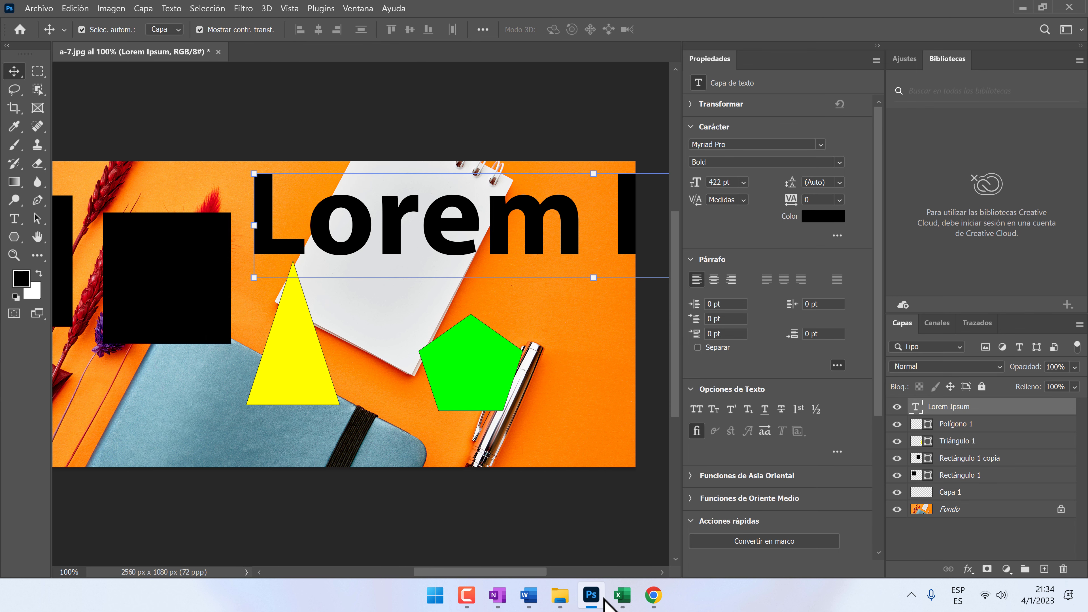
{"action": "left_click", "coordinate": [490, 524]}
{"action": "left_click_drag", "start_coordinate": [468, 572], "coordinate": [430, 572]}
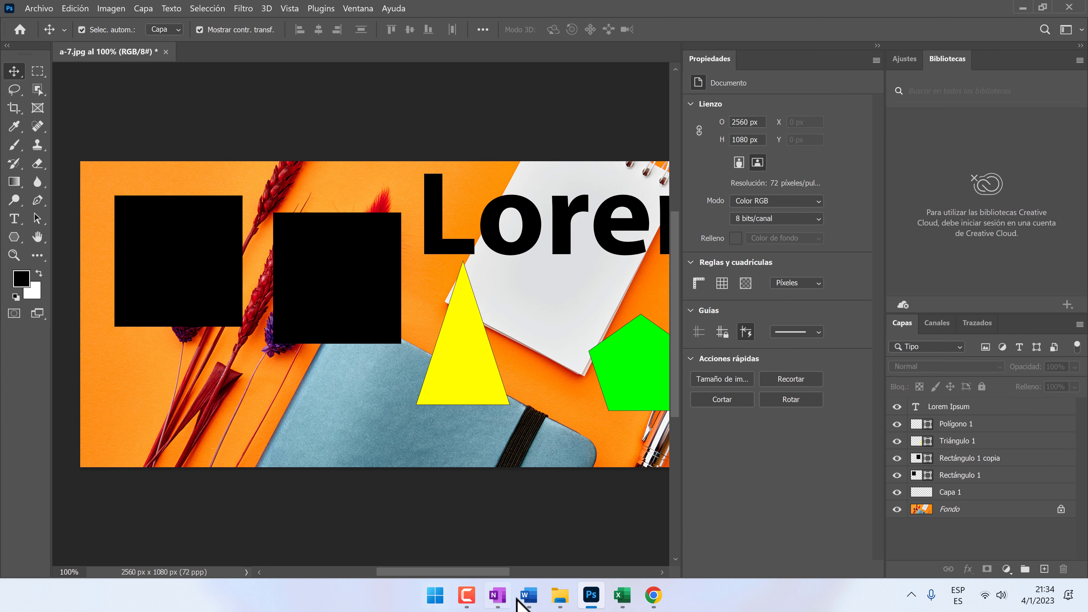
Open Teclado.jpg from the Imágenes folder in File Explorer, examine the keyboard's keys up close, and close the picture
{"action": "left_click", "coordinate": [560, 596]}
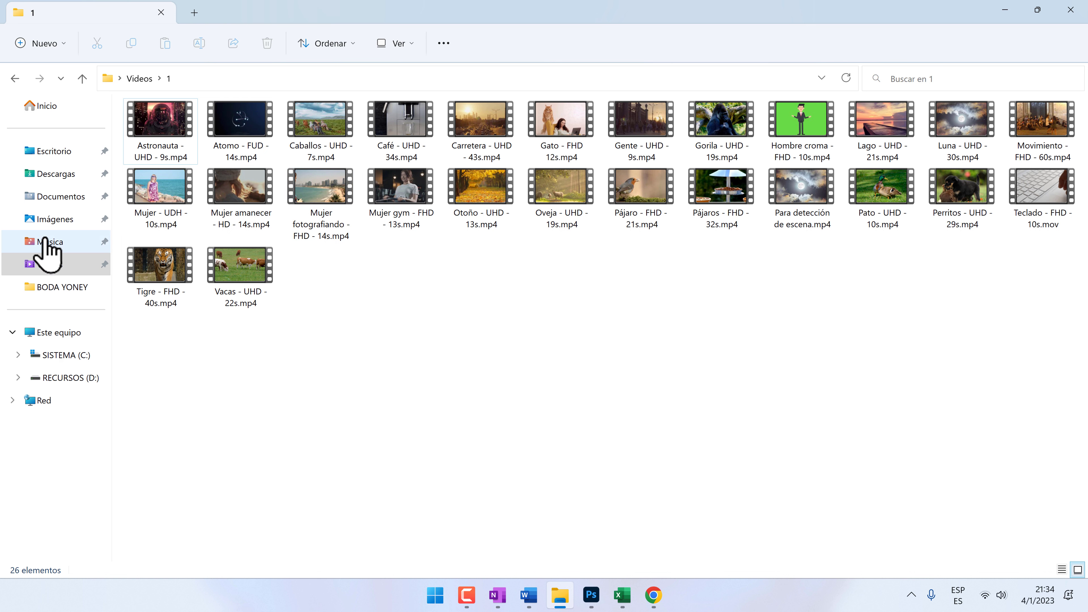
{"action": "left_click", "coordinate": [55, 219]}
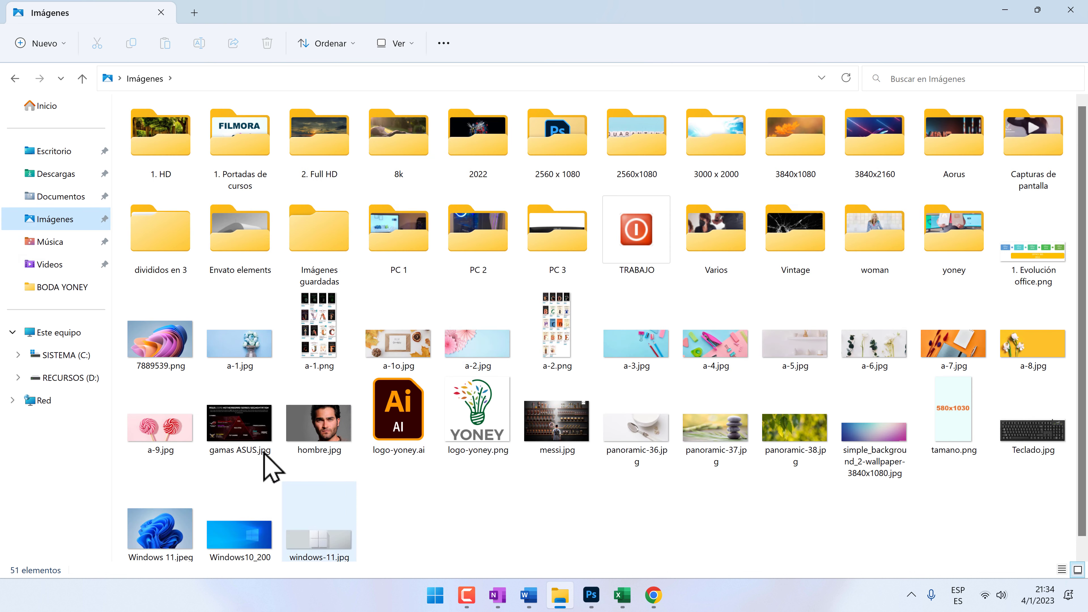
{"action": "double_click", "coordinate": [1037, 450]}
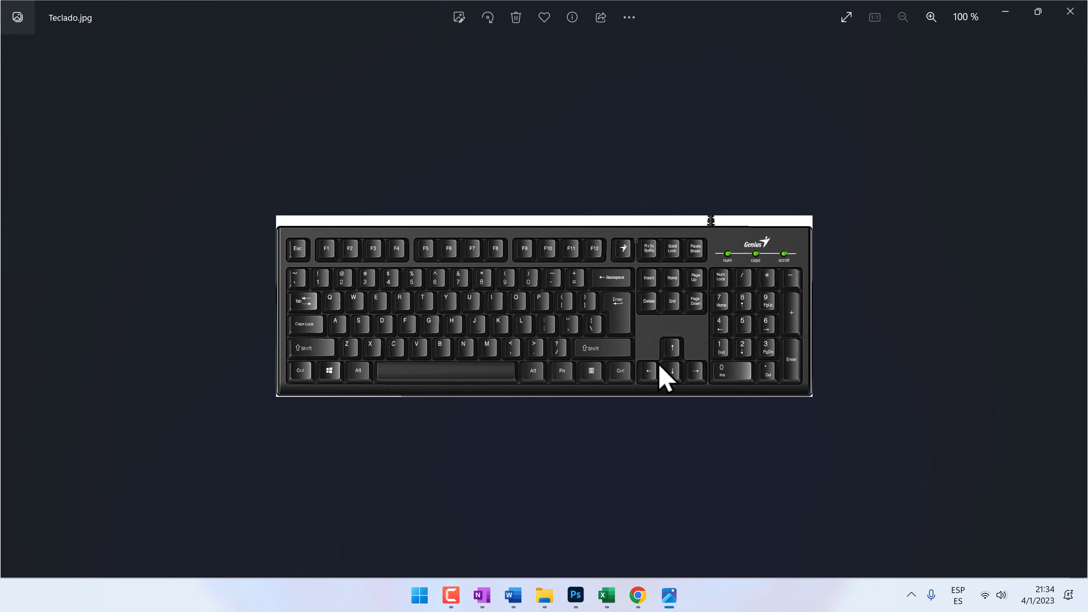
{"action": "scroll", "coordinate": [384, 461], "scroll_direction": "up", "scroll_amount": 5}
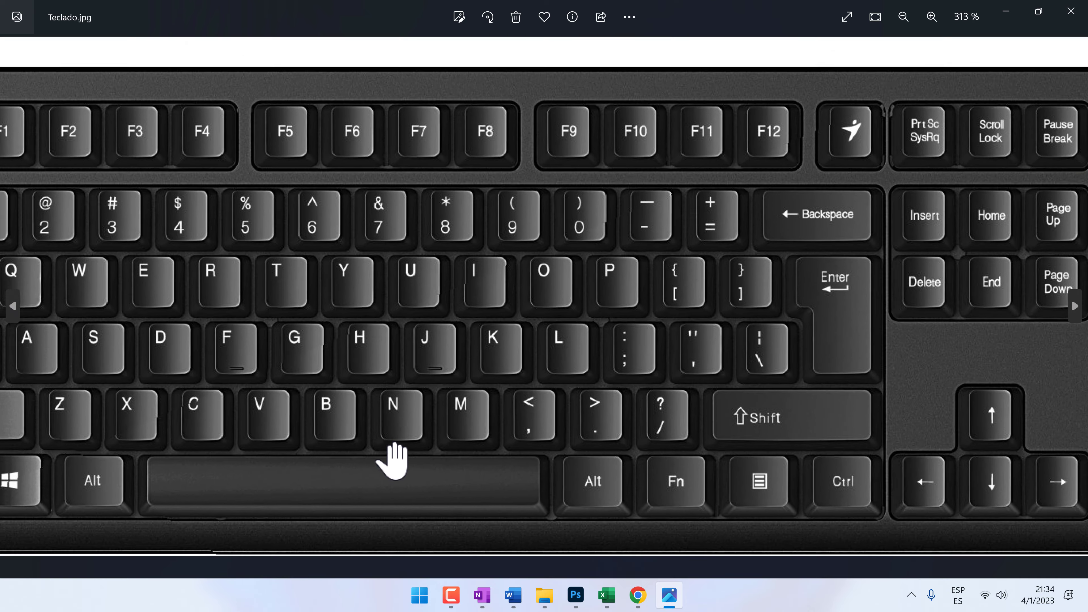
{"action": "scroll", "coordinate": [393, 460], "scroll_direction": "down", "scroll_amount": 4}
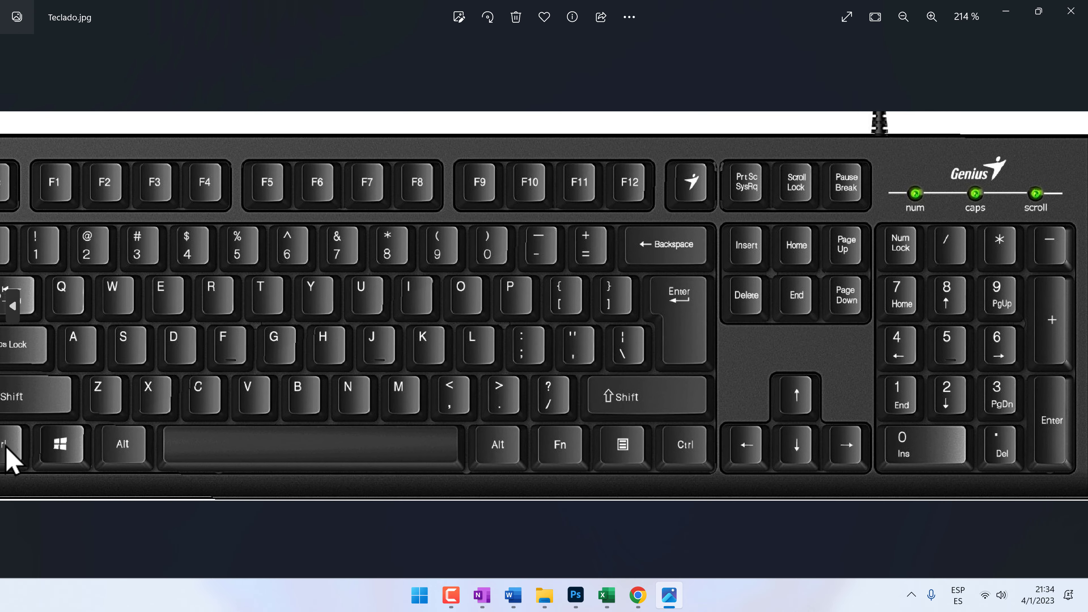
{"action": "left_click_drag", "start_coordinate": [246, 396], "coordinate": [299, 396]}
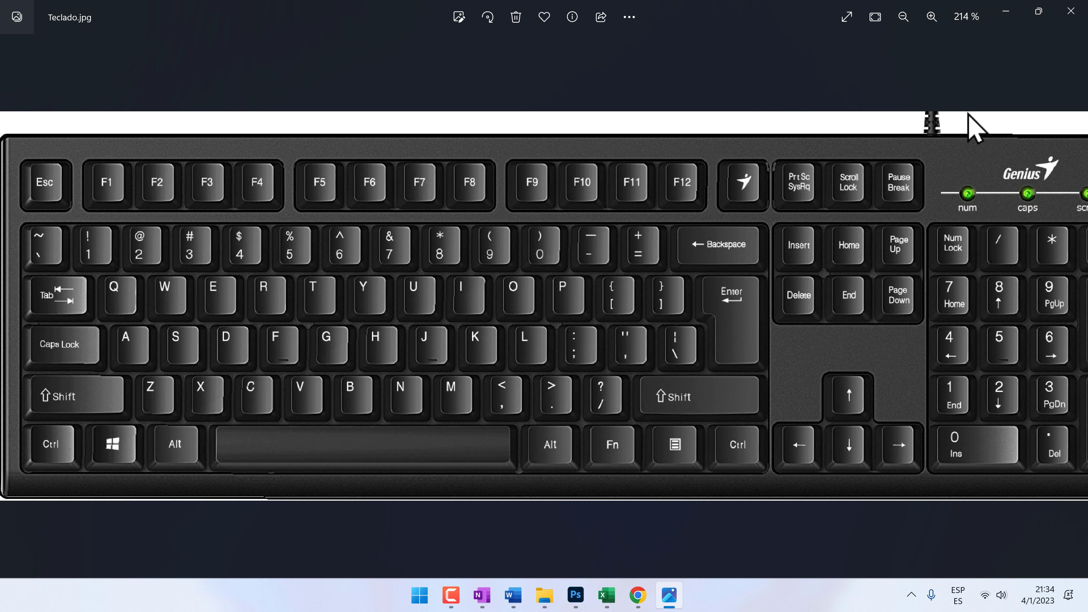
{"action": "left_click", "coordinate": [1071, 11]}
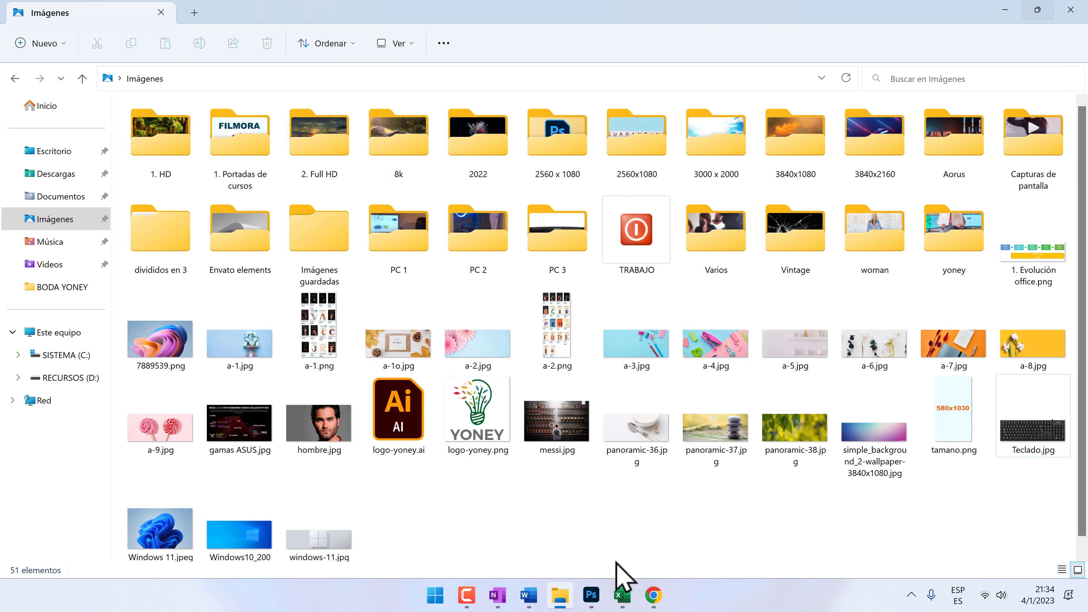